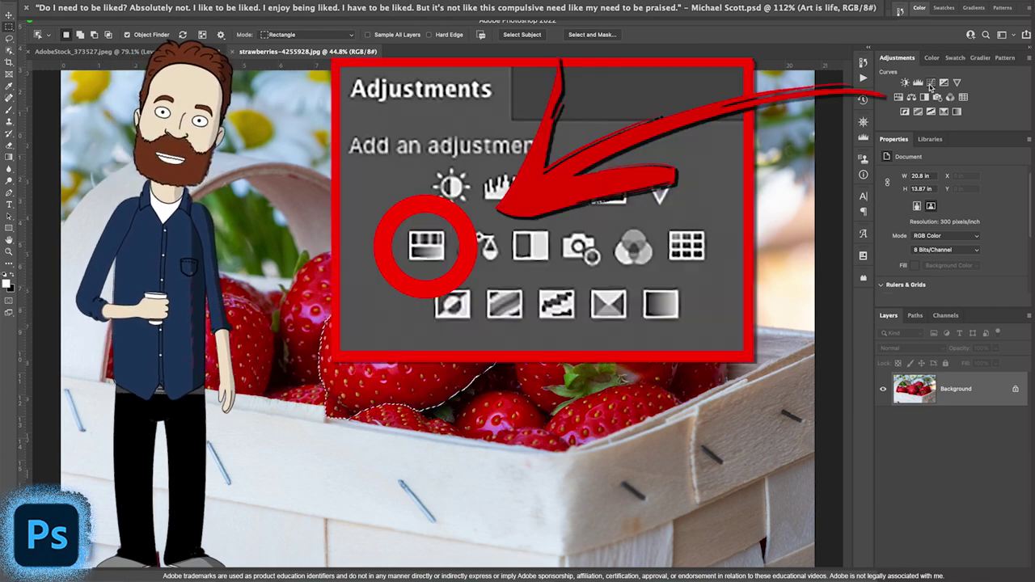
Step: Add Hue/Saturation and Levels layers, oil-paint Layer 1 copy, then stamp all visible layers
click(898, 96)
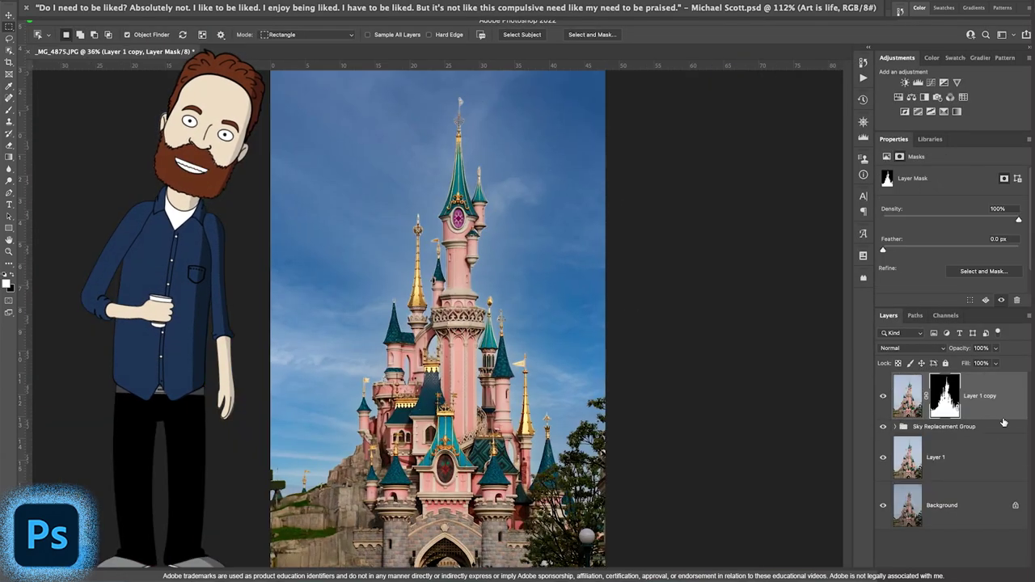
click(917, 83)
click(979, 395)
click(253, 9)
mouse_move(323, 209)
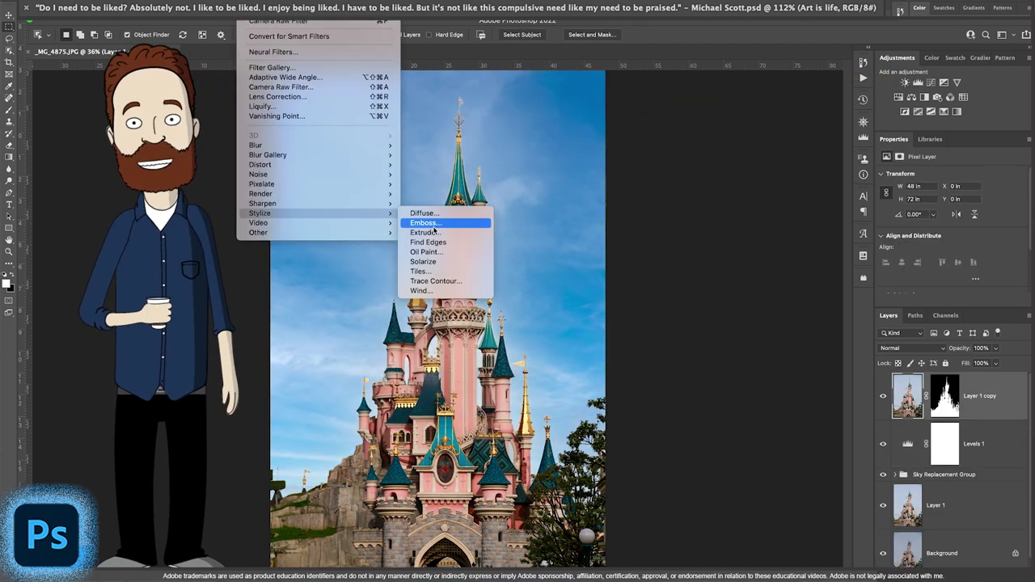
click(437, 259)
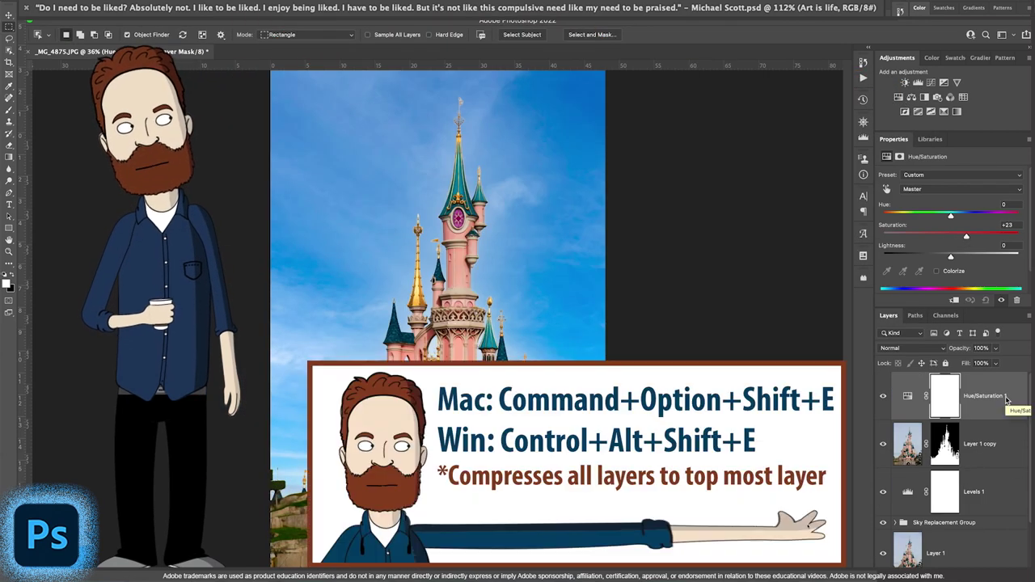
key(super+alt+shift+e)
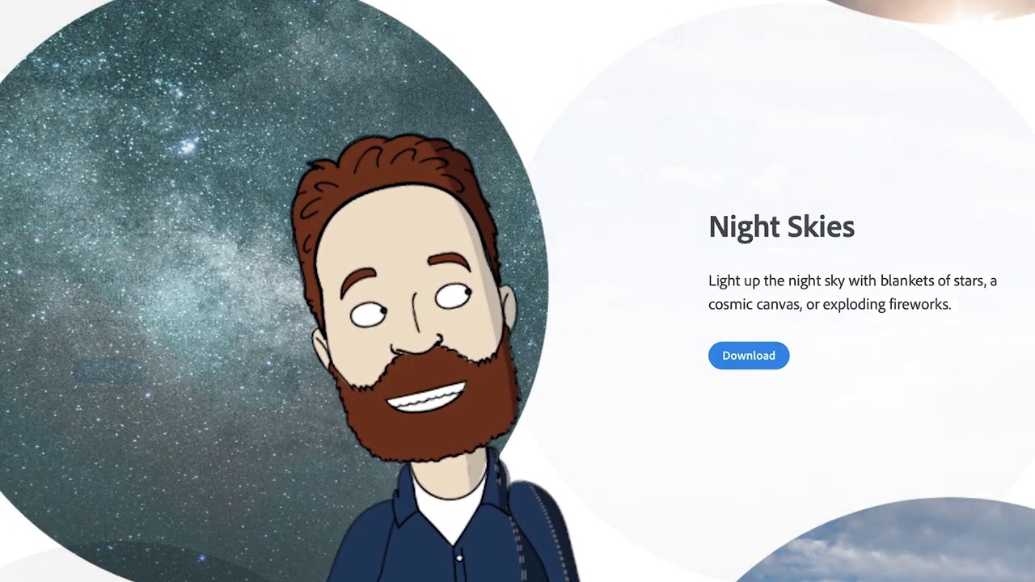
Step: Scroll the sky replacement downloads page past Night Skies toward the Blue Skies pack
scroll(517, 291, down, 5)
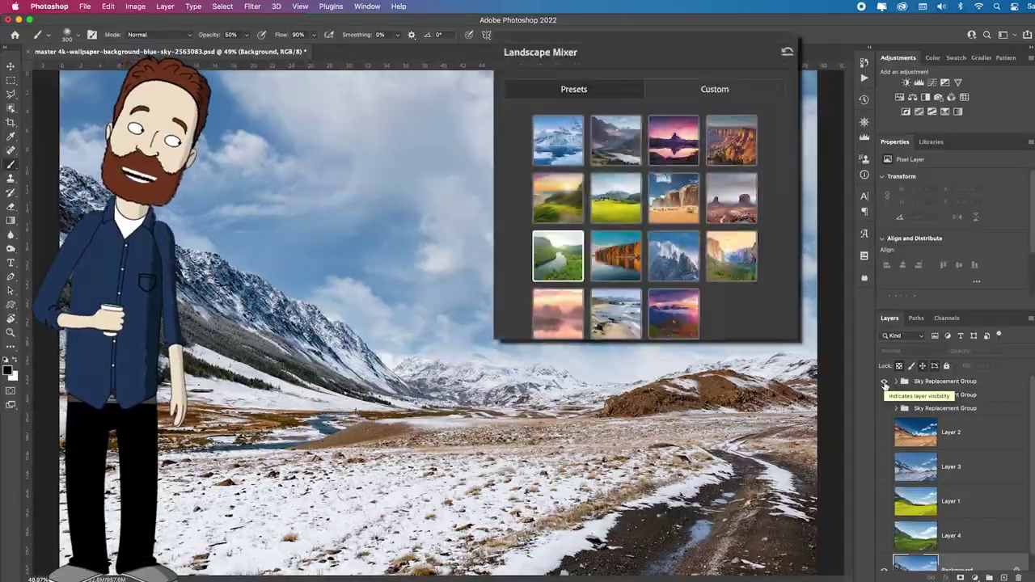
Step: Compare the meadow, snowy valley and red sunset Landscape Mixer layers, then bring in the koi layer
click(884, 501)
click(884, 501)
click(884, 466)
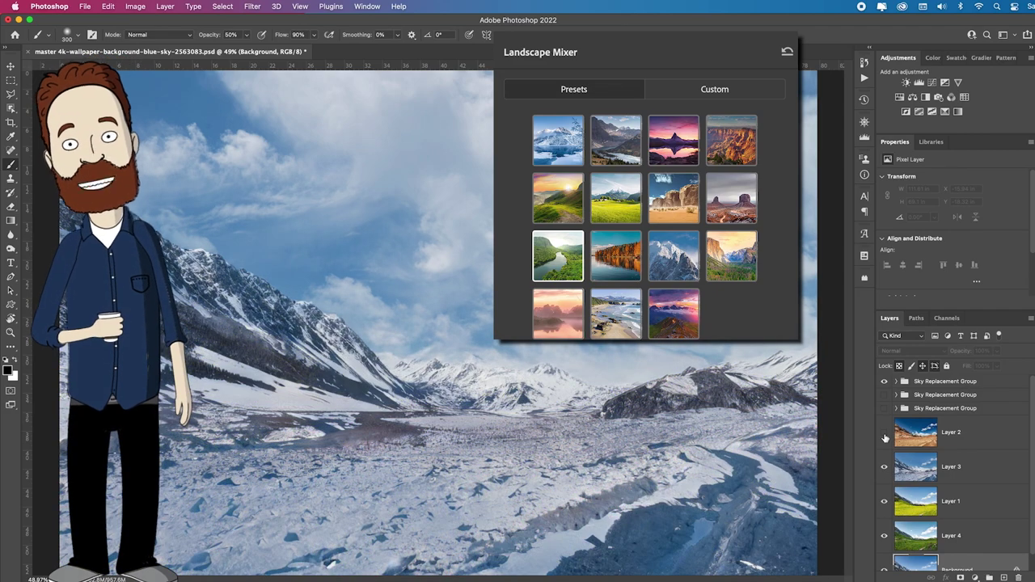
click(885, 436)
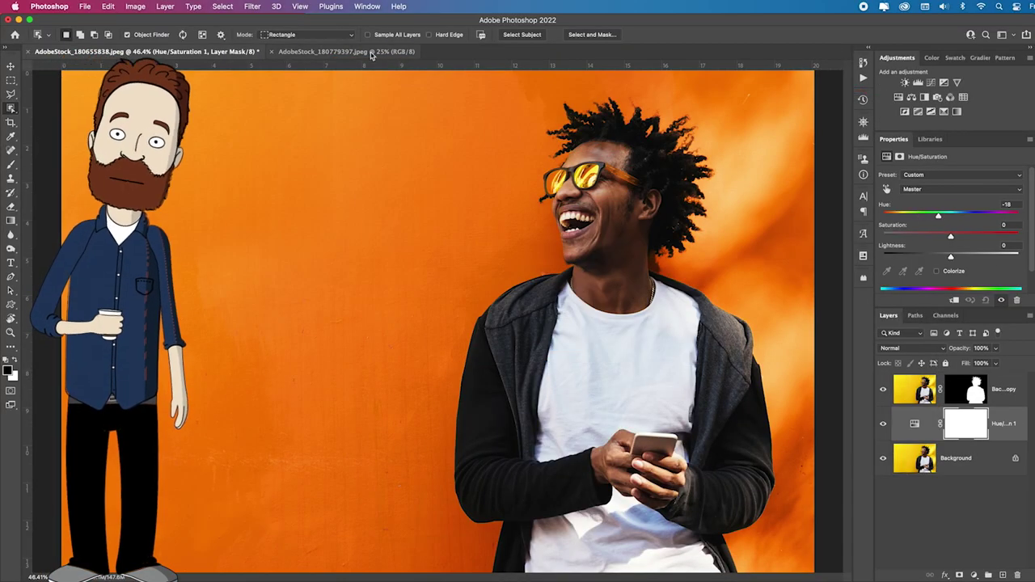
click(356, 52)
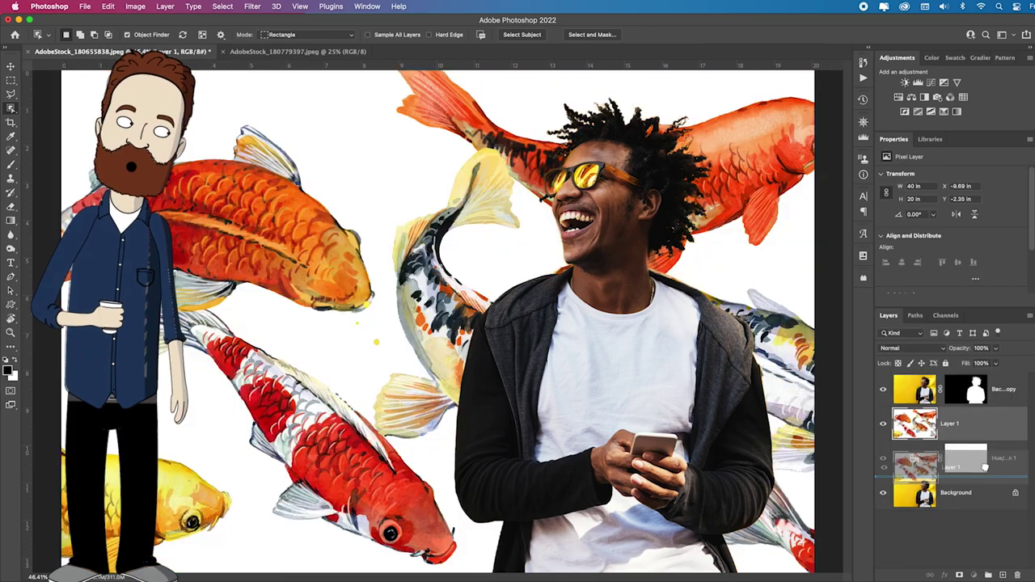
drag(985, 467, 985, 470)
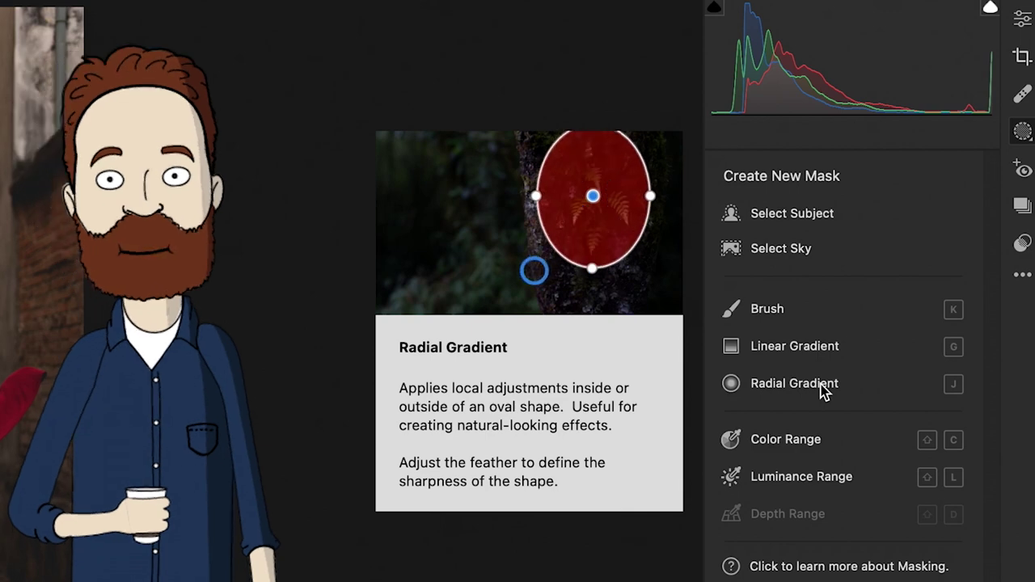
Step: Mask the woman with Select Subject, use a green overlay, and raise Exposure to +1.05
mouse_move(817, 447)
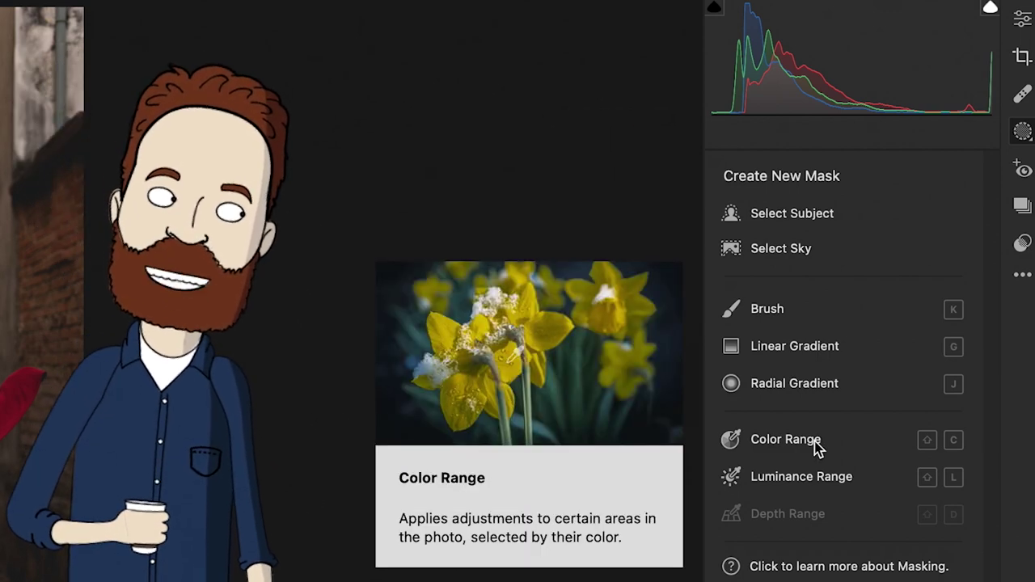
mouse_move(823, 482)
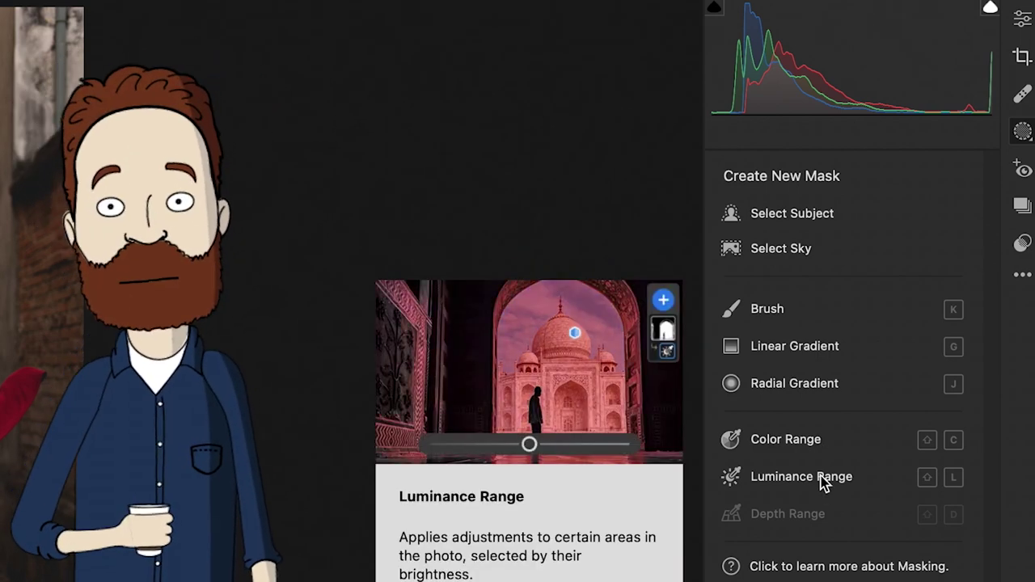
click(903, 138)
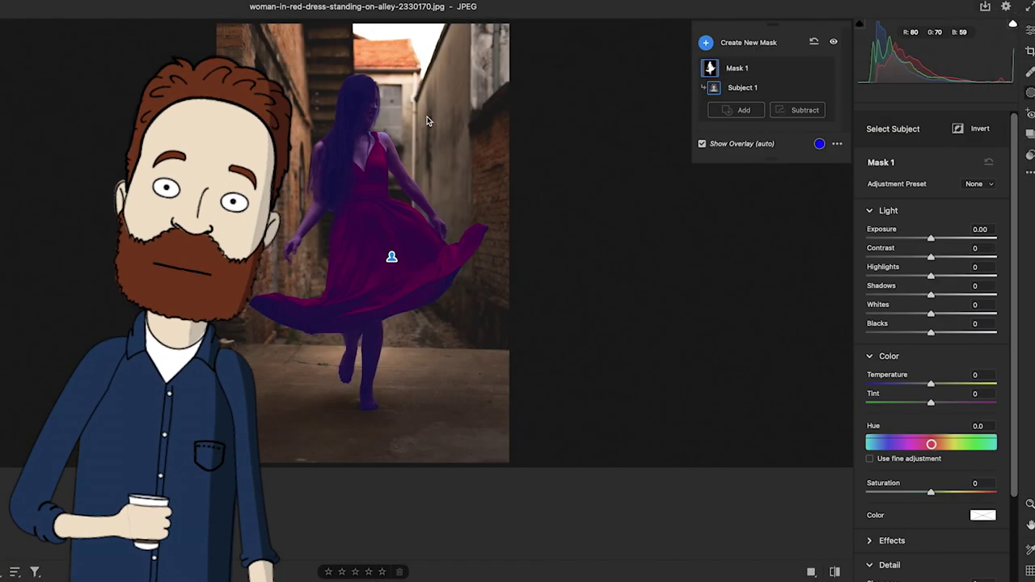
click(818, 143)
click(428, 196)
click(612, 175)
drag(934, 240, 951, 240)
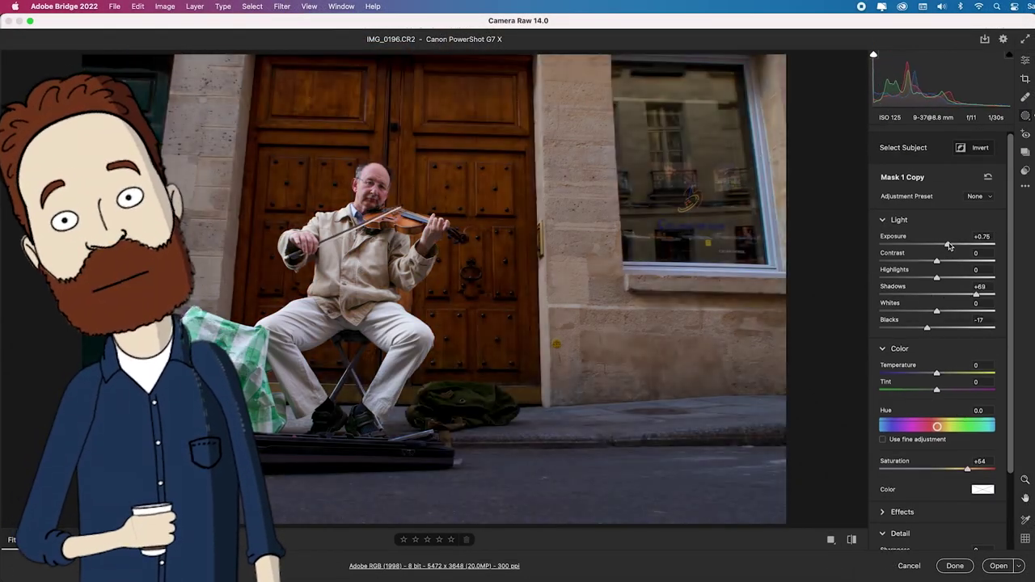
Step: Subtract a Color Range from the violinist's Mask 1
click(765, 154)
click(825, 152)
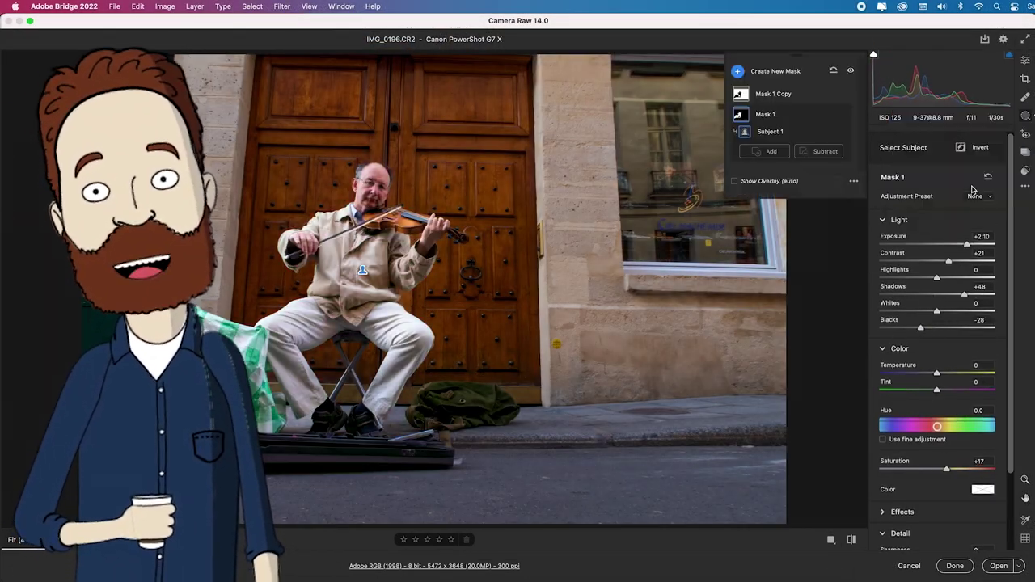
click(971, 188)
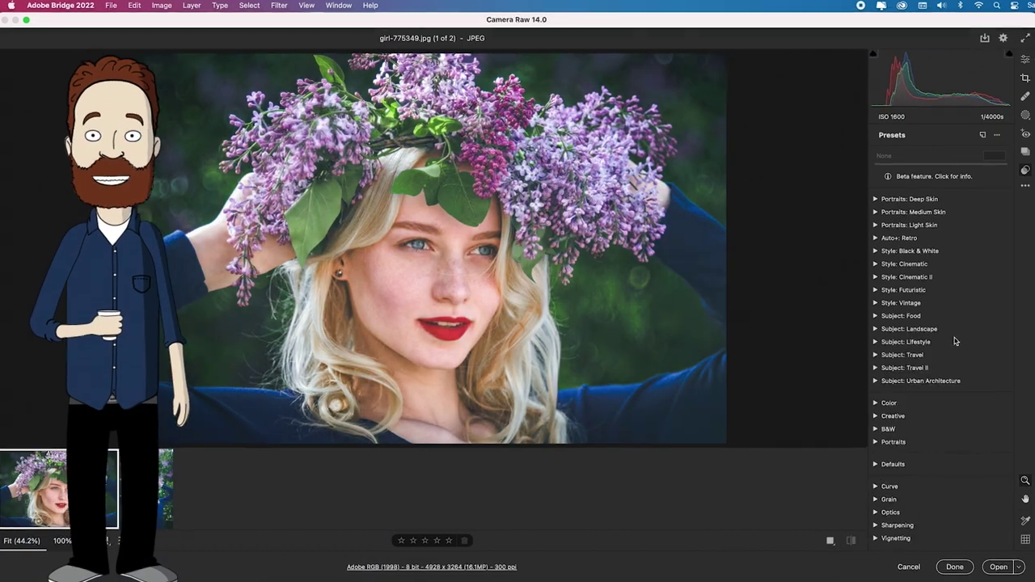
Step: Favourite the Cinematic II preset CN16 and apply it to both lilac-crown portraits
click(693, 216)
click(876, 401)
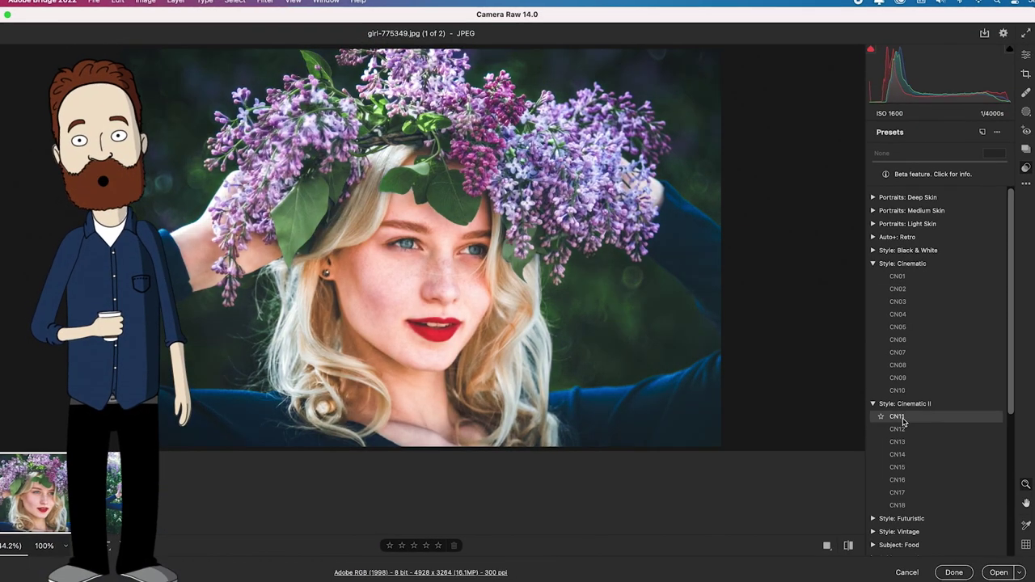
click(882, 483)
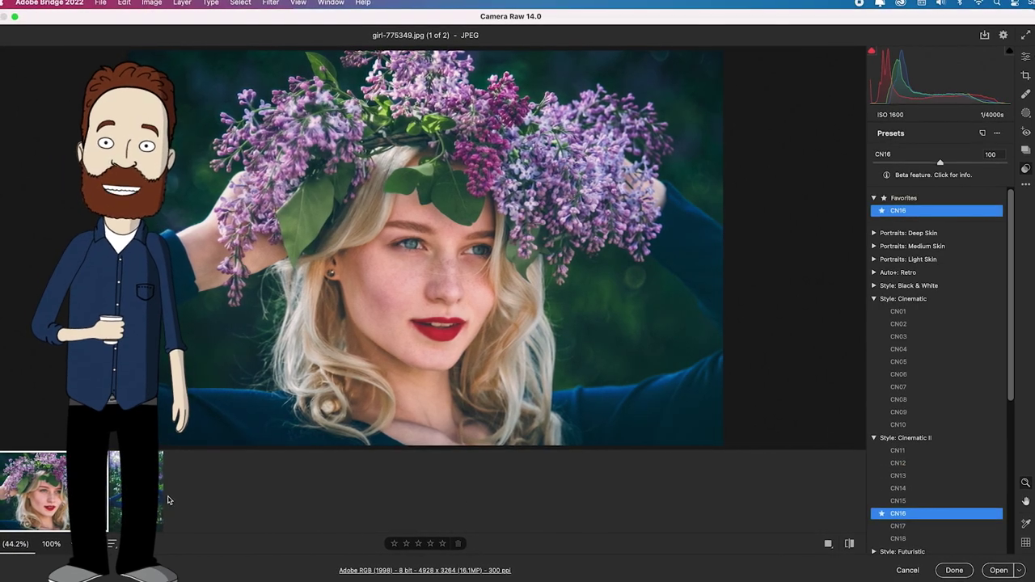
click(160, 499)
click(896, 210)
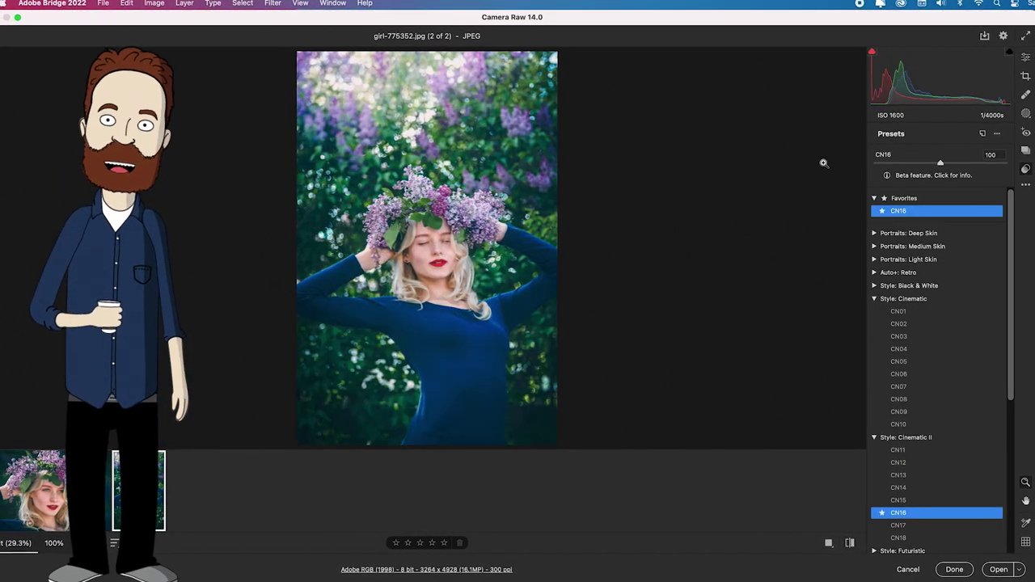
Step: Finish in Camera Raw and choose a Develop Settings option for the image in Bridge
click(955, 569)
right_click(428, 225)
mouse_move(546, 450)
click(632, 479)
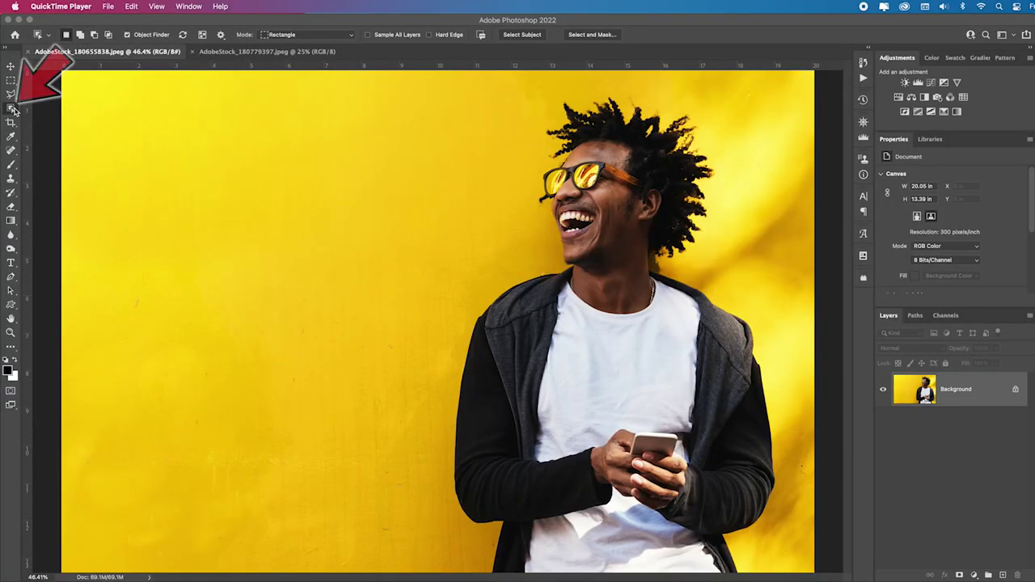
Step: Bring Photoshop forward with the laughing man's yellow-wall portrait
click(13, 111)
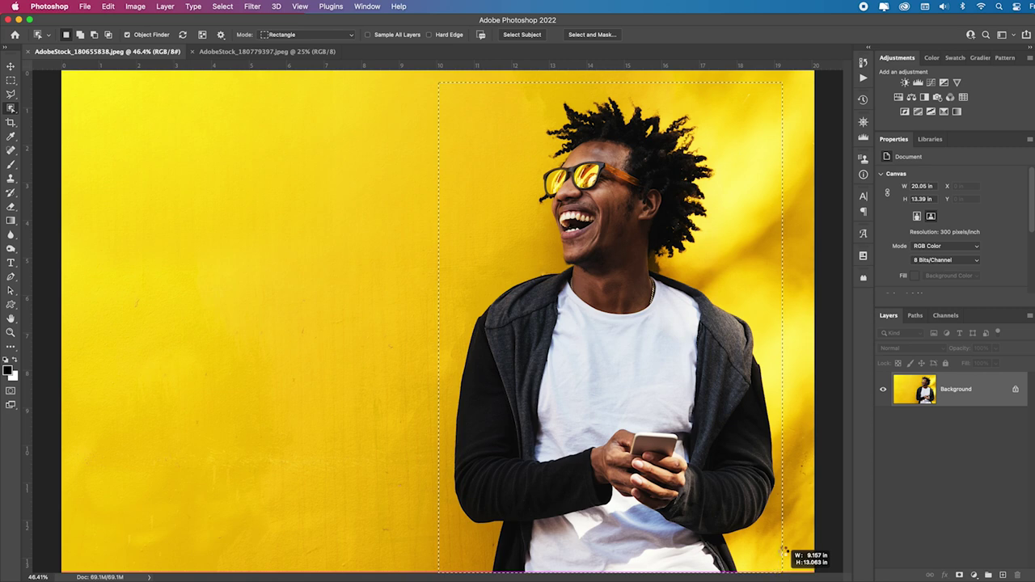
Step: Refine the man's selection and output it to a new layer with mask, with Background visible again
click(597, 34)
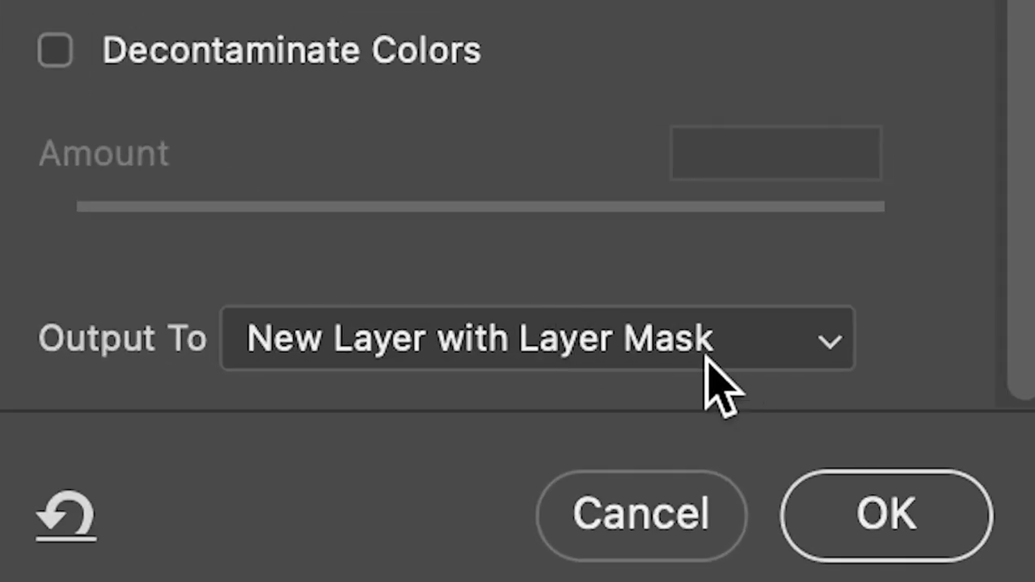
click(904, 530)
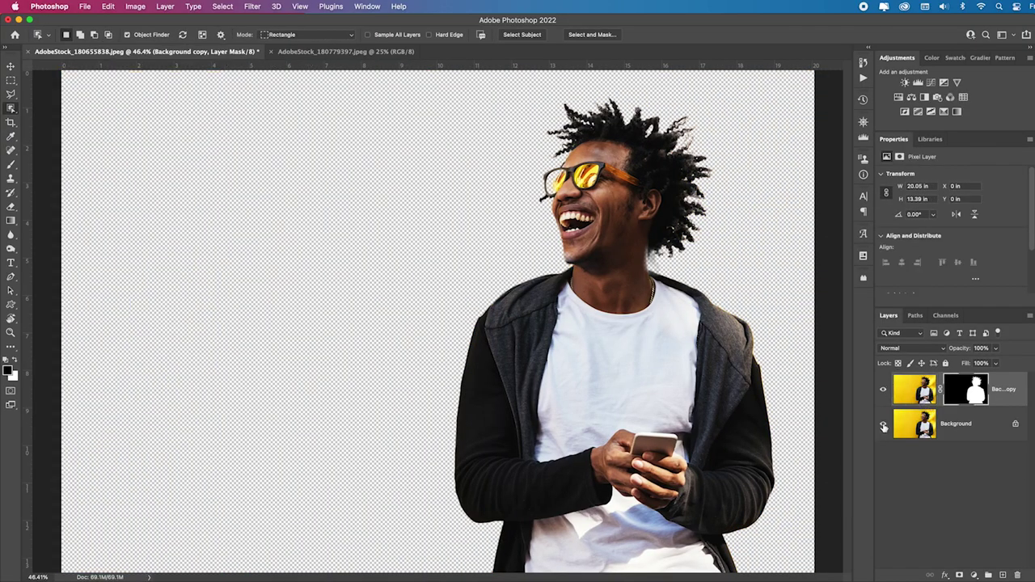
click(883, 426)
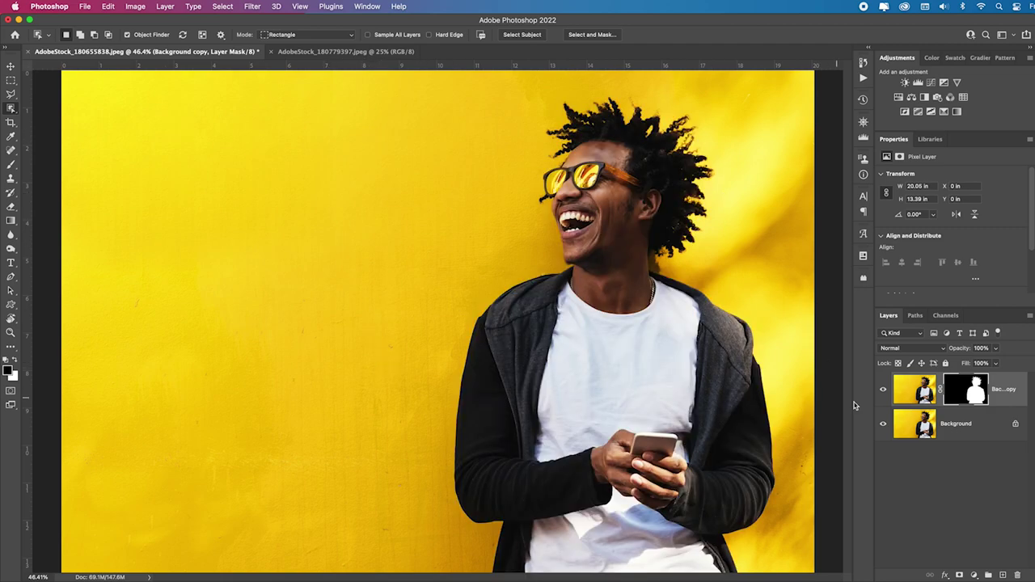
click(974, 427)
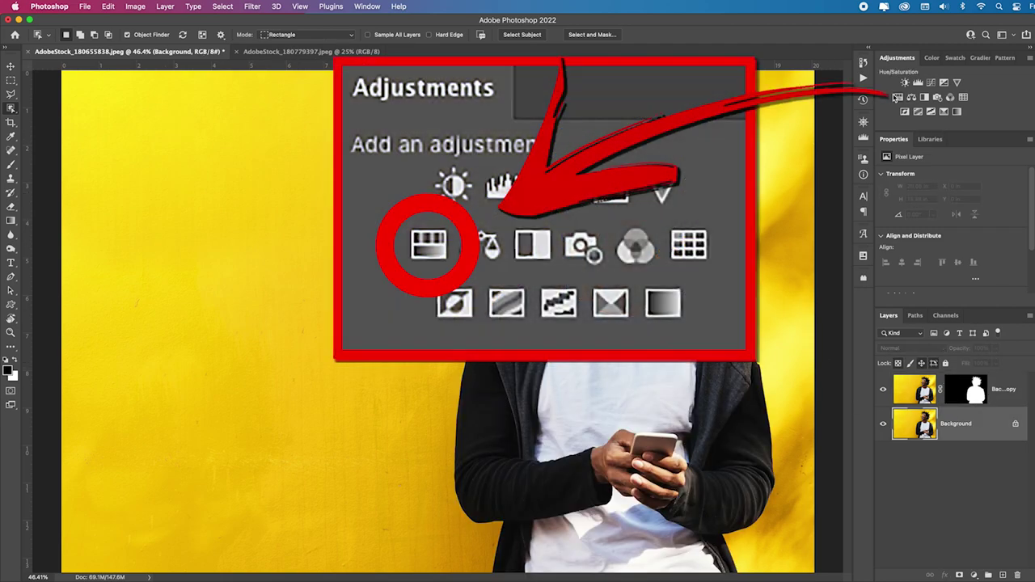
Step: Add Hue/Saturation at Hue -18, then drag in the koi painting below that adjustment
click(898, 97)
drag(951, 217, 940, 217)
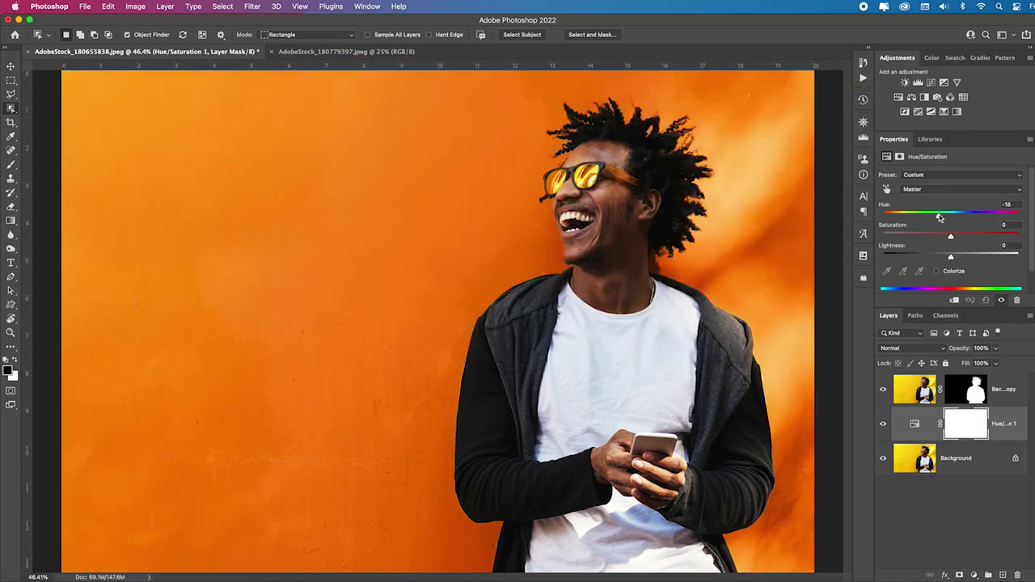
click(374, 51)
drag(831, 366, 448, 358)
click(468, 374)
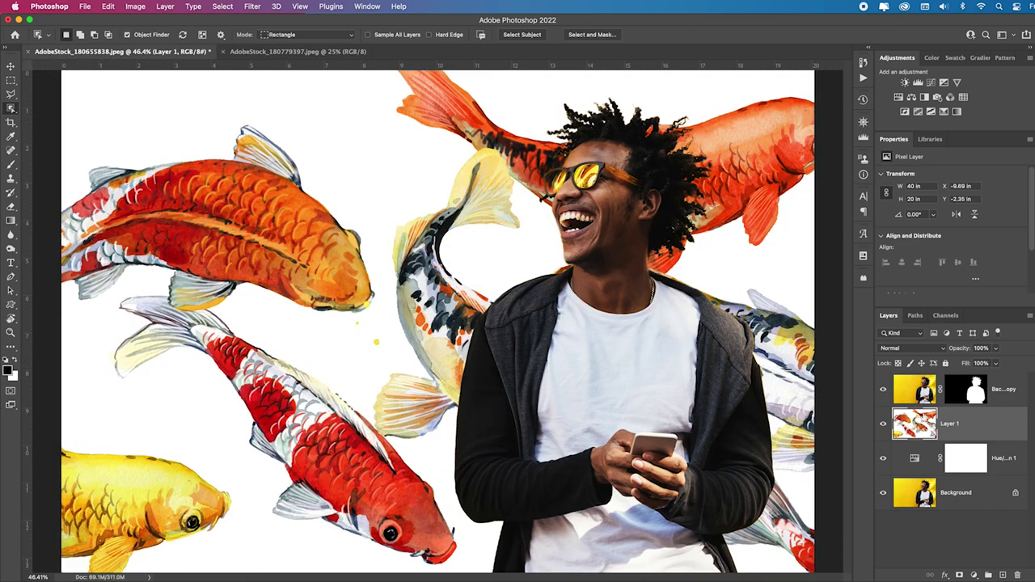
drag(986, 428, 986, 470)
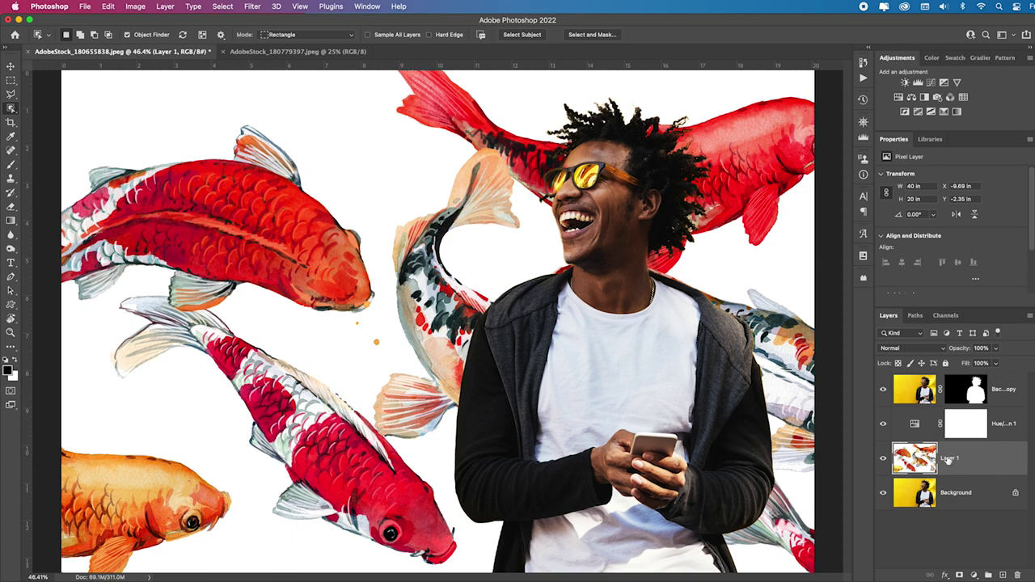
Step: Set the koi layer to Overlay blending at 38% opacity and switch to the Move tool
click(910, 347)
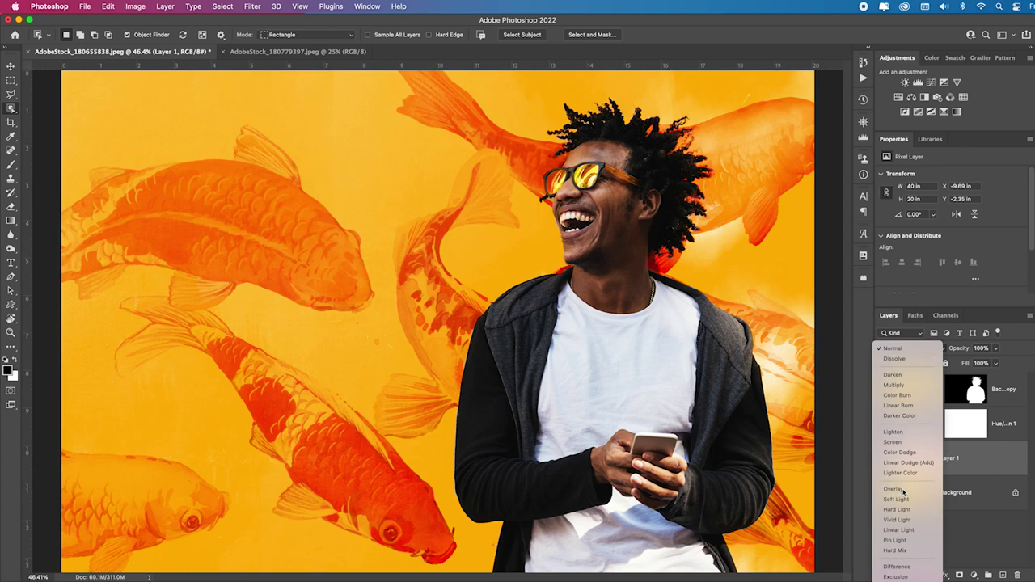
click(900, 490)
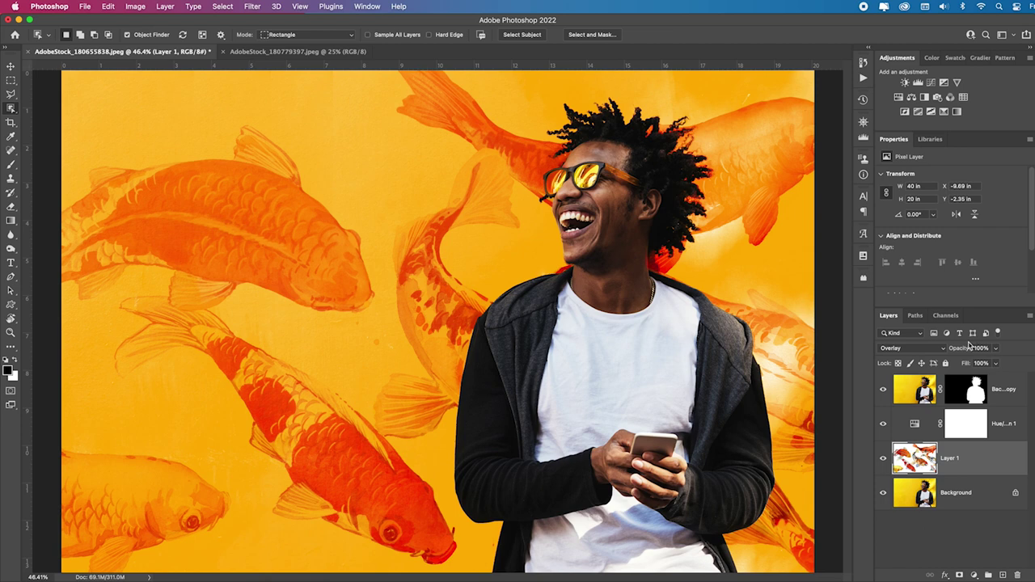
drag(960, 349, 943, 350)
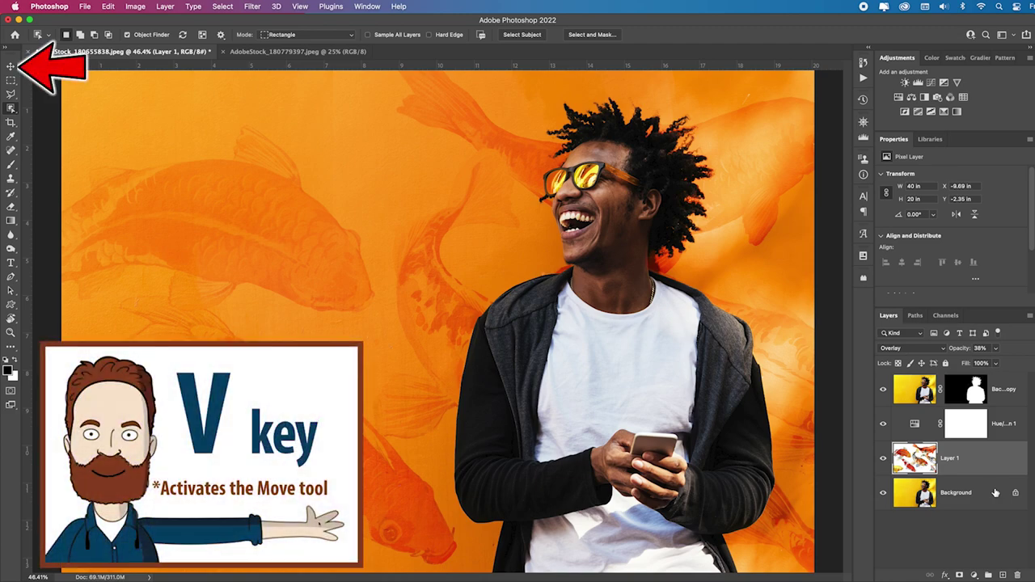
click(10, 67)
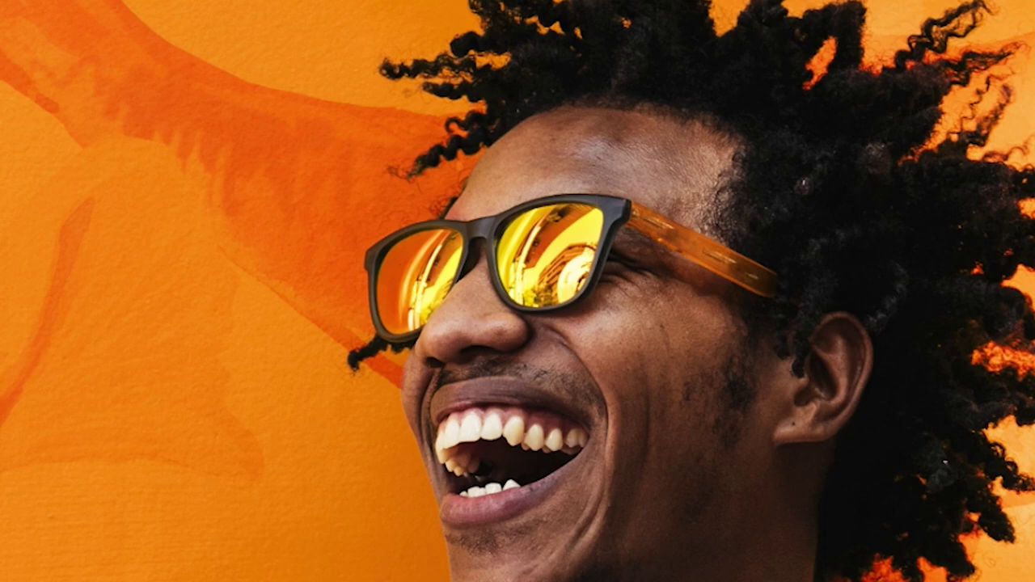
Step: Paint out the sunglasses lenses on the Background copy mask with a size-90 brush, then open Camera Raw
key(super+backslash)
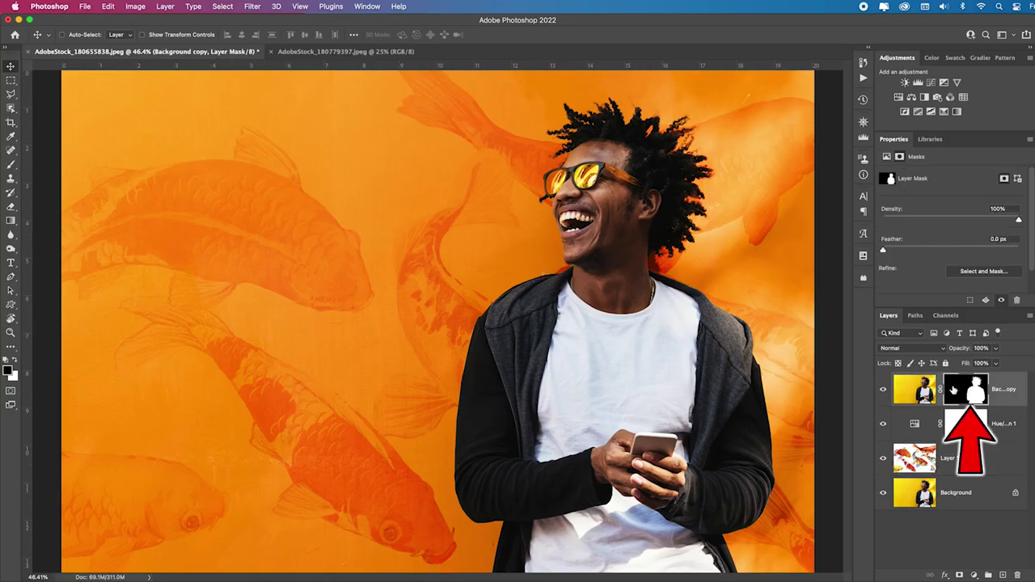
key(b)
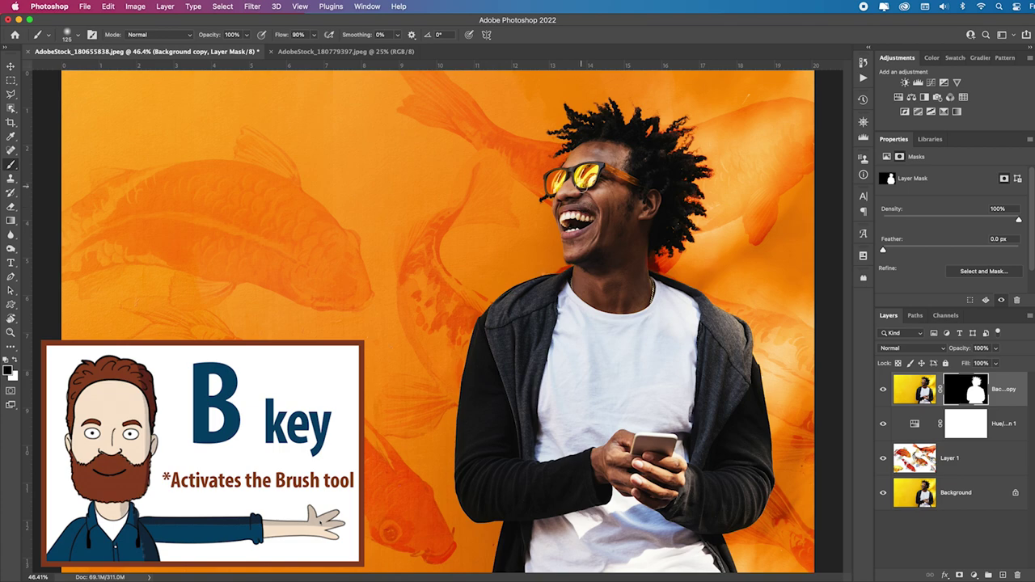
key(bracketleft)
key(bracketleft)
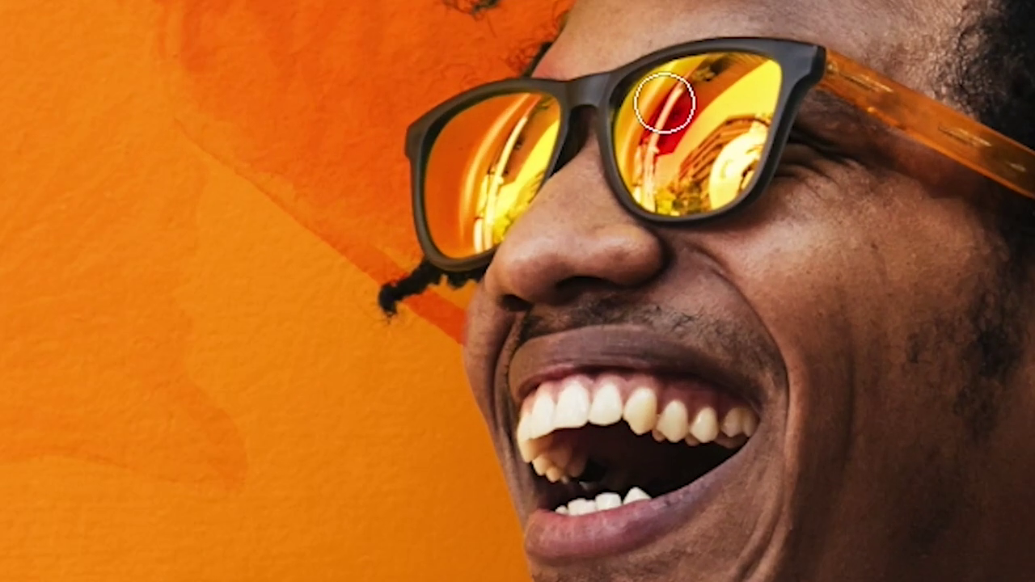
mouse_move(665, 104)
mouse_down()
mouse_move(654, 144)
mouse_move(675, 188)
mouse_move(733, 160)
mouse_move(763, 83)
mouse_move(719, 81)
mouse_move(760, 84)
mouse_move(728, 151)
mouse_move(661, 176)
mouse_move(536, 128)
mouse_move(486, 217)
mouse_move(511, 150)
mouse_move(495, 187)
mouse_up()
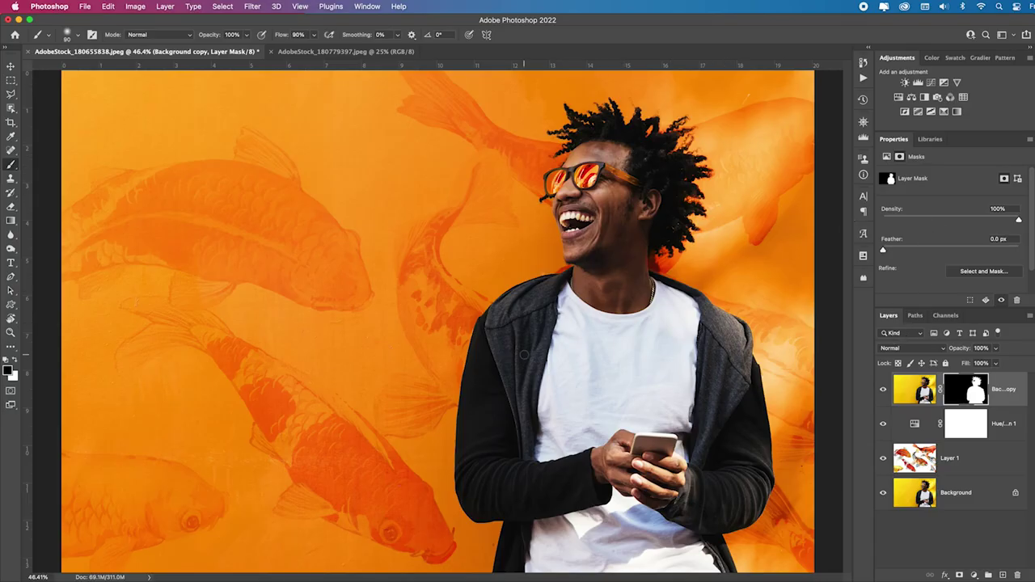
click(919, 391)
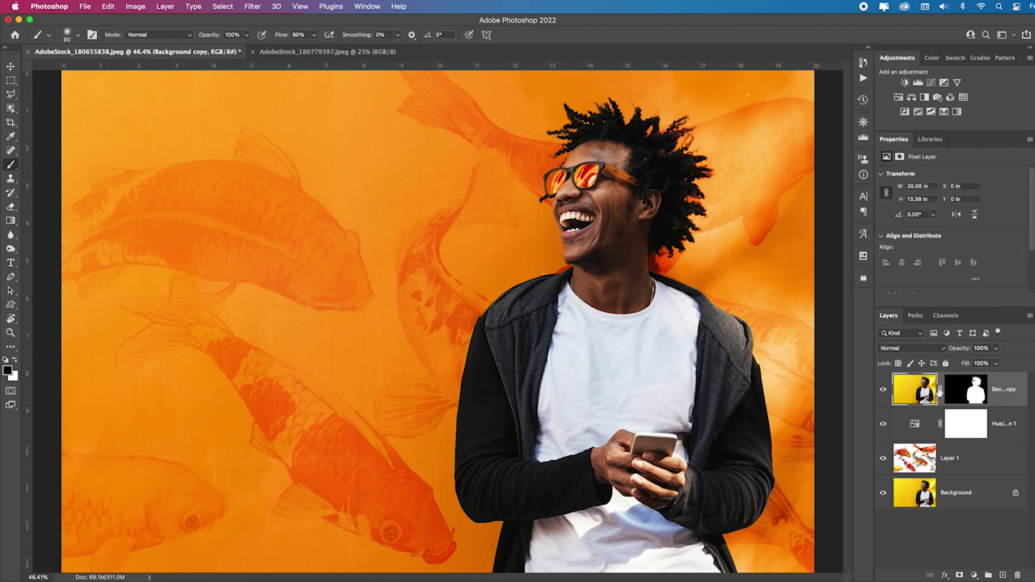
key(shift+super+a)
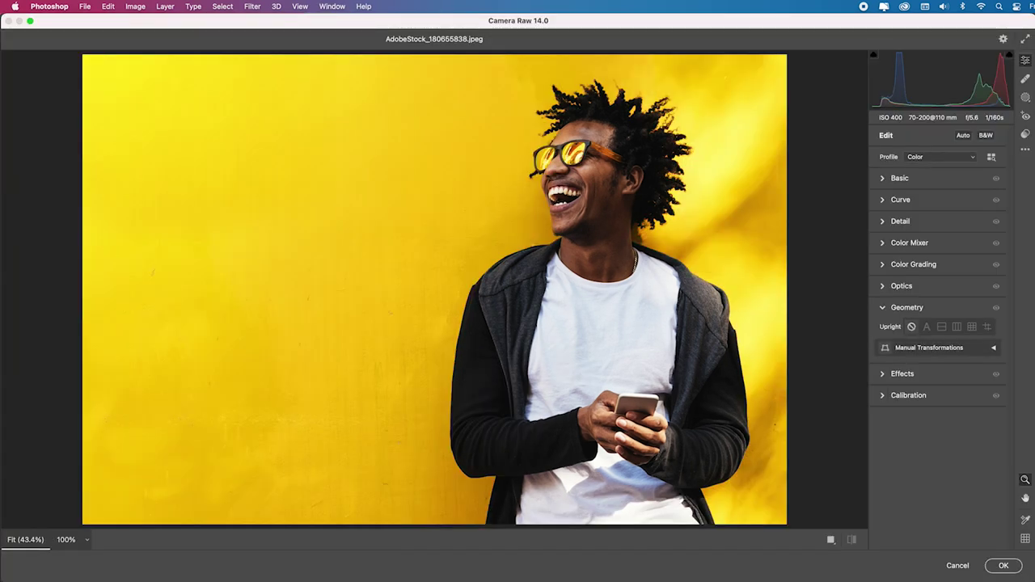
Step: Boost the top layer in Camera Raw with Clarity +52 and Shadows +37, then briefly solo the Background
click(885, 179)
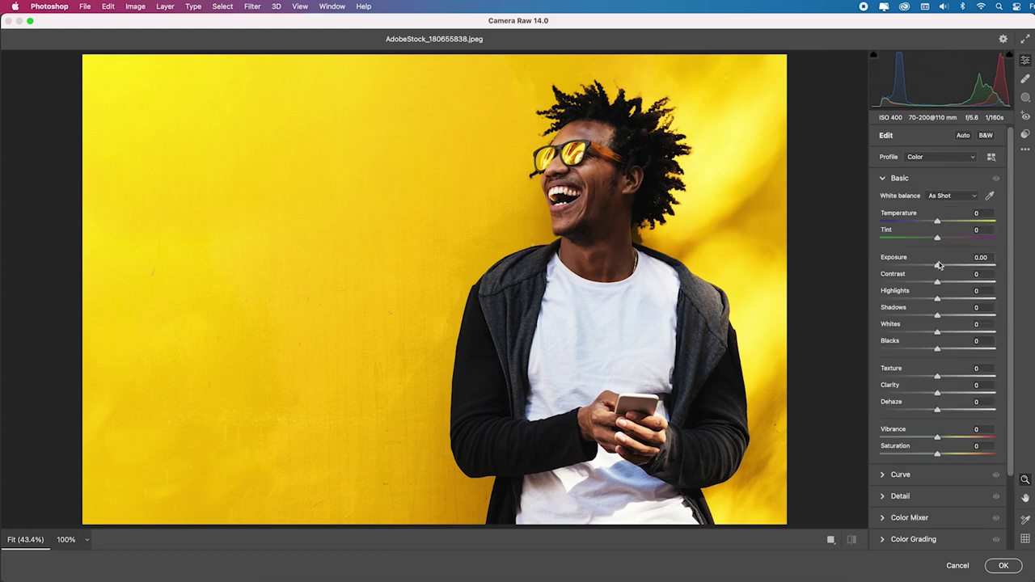
drag(938, 394, 968, 395)
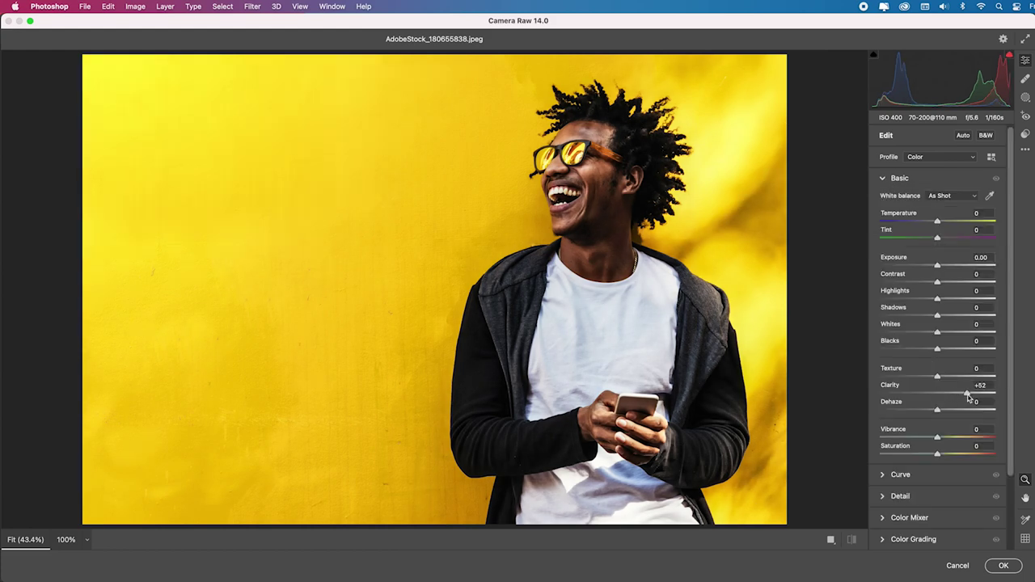
drag(938, 315, 959, 317)
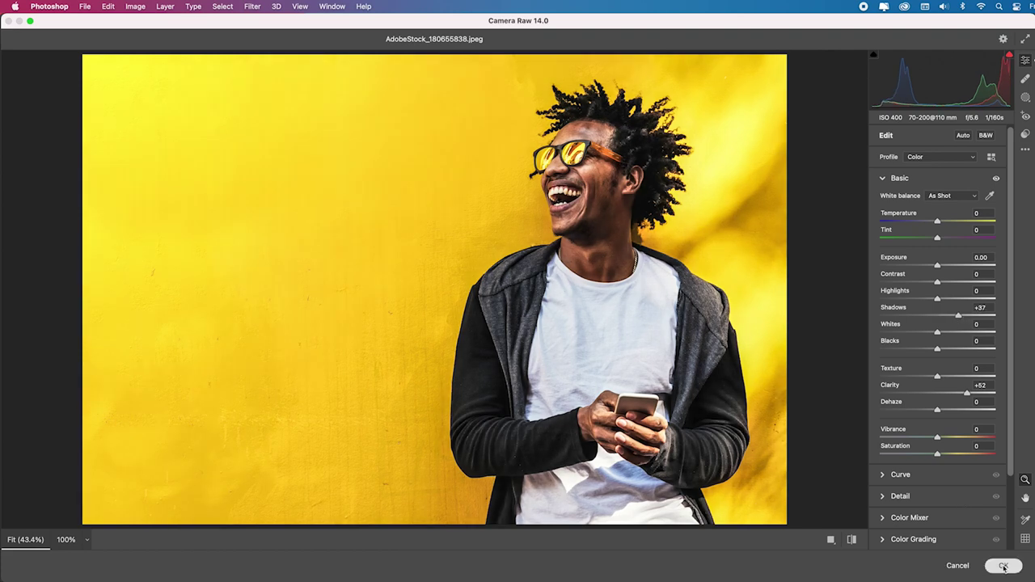
click(1003, 565)
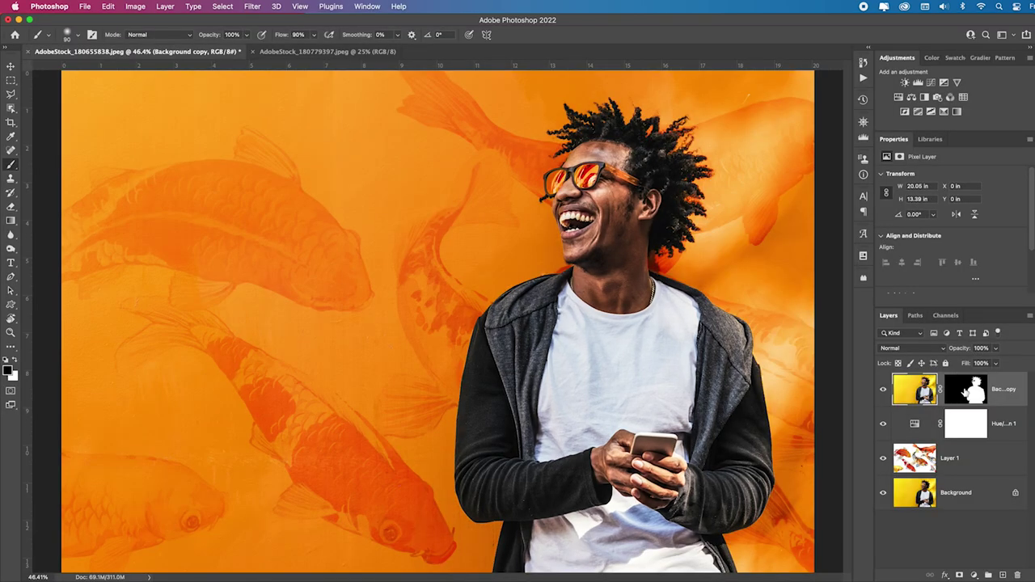
alt+click(884, 495)
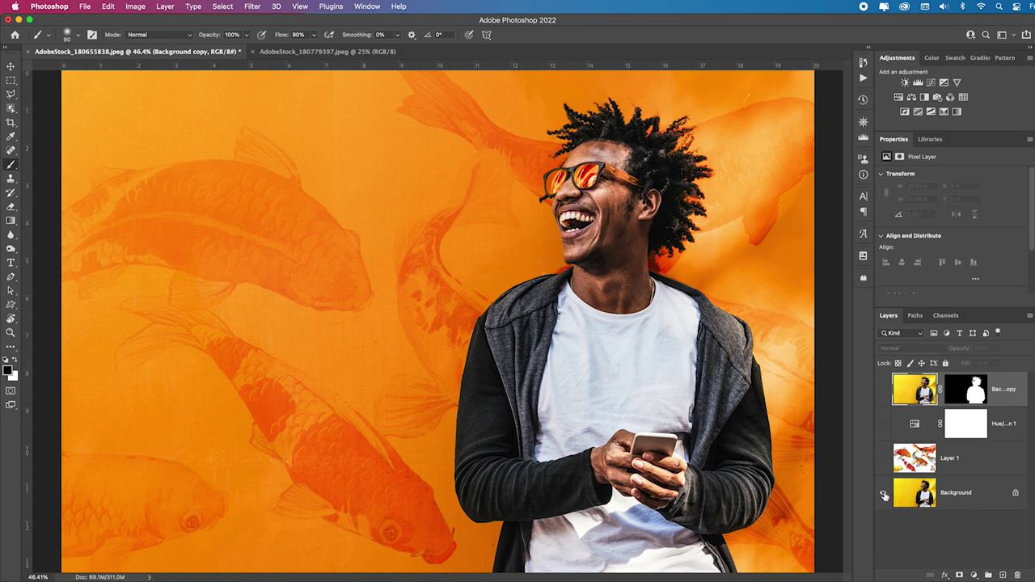
alt+click(884, 495)
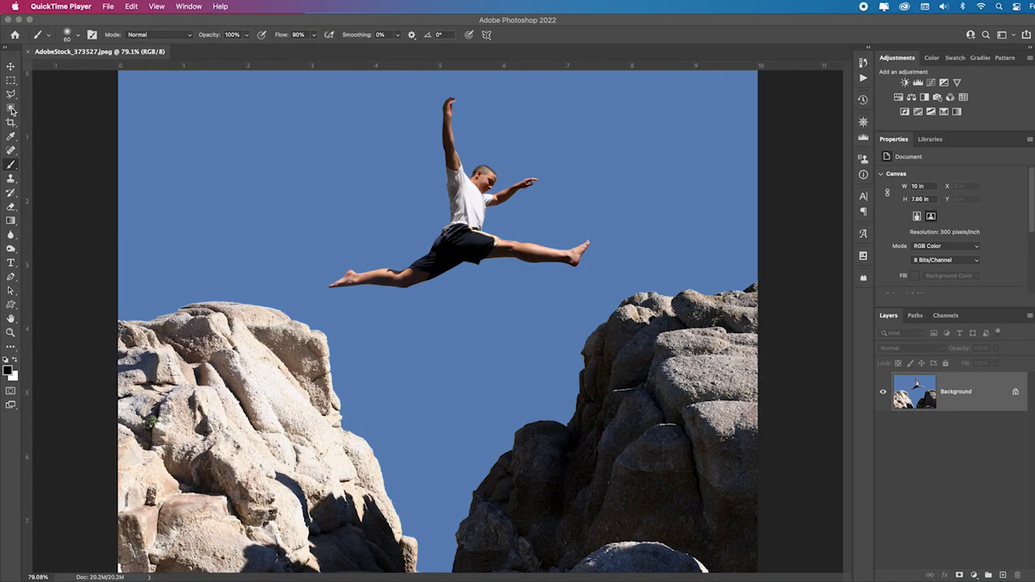
Step: Box the leaping jumper with the Object Selection tool to select him
click(10, 109)
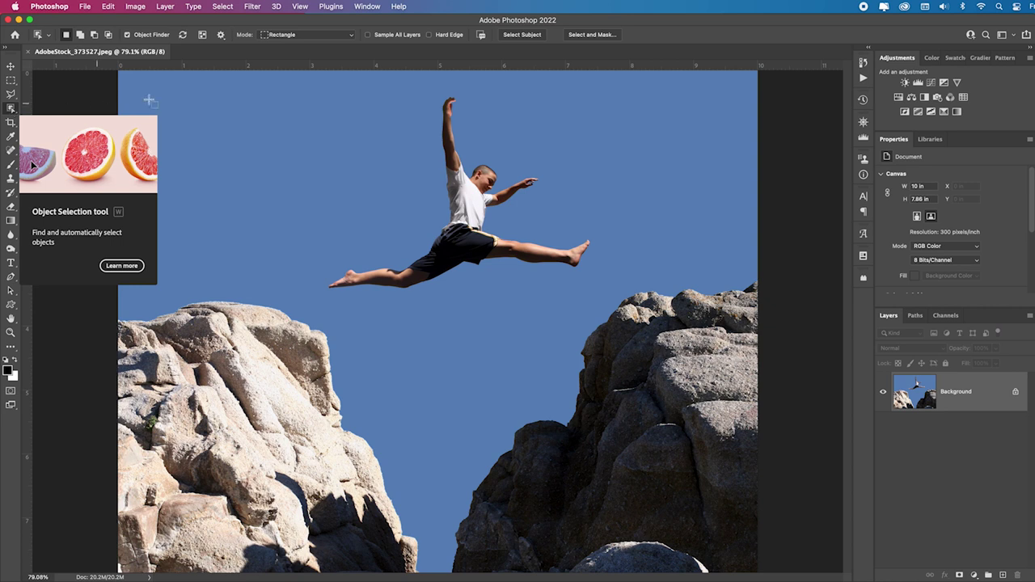
mouse_move(280, 84)
mouse_down()
mouse_move(365, 181)
mouse_move(596, 289)
mouse_up()
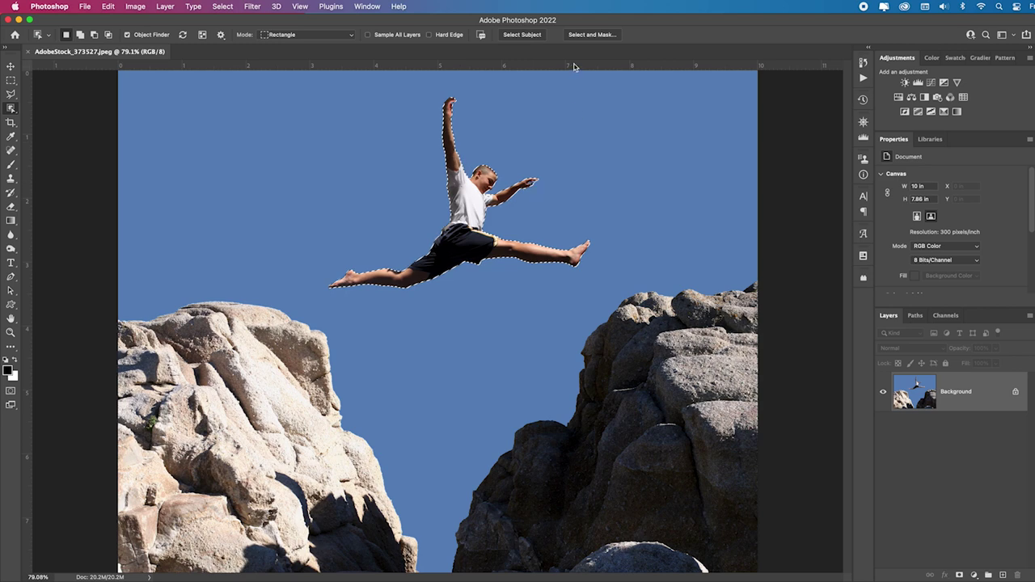
Step: In Select and Mask, refine the selection edges around the jumper's fingers and outstretched hand
click(591, 35)
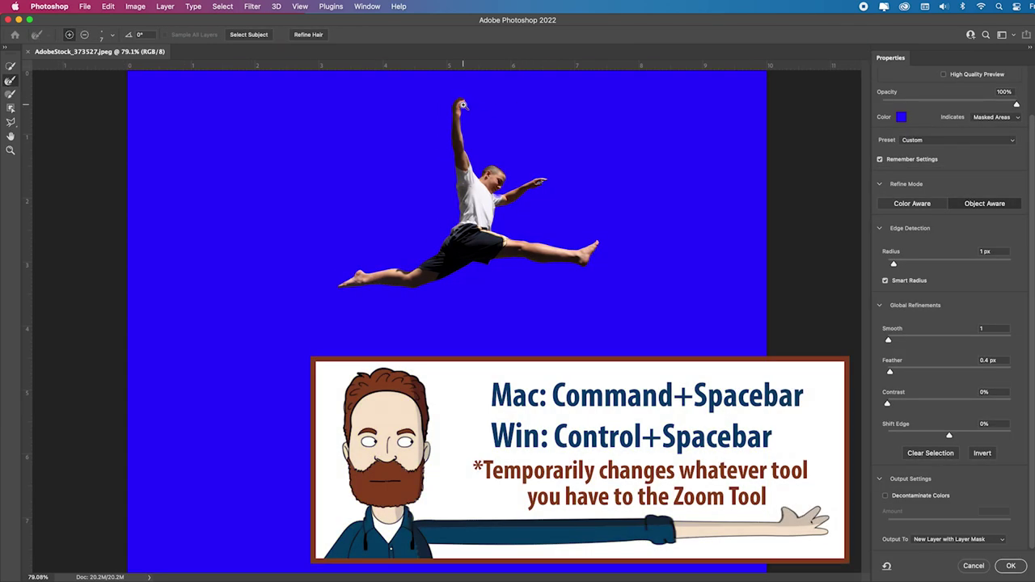
drag(461, 102, 534, 104)
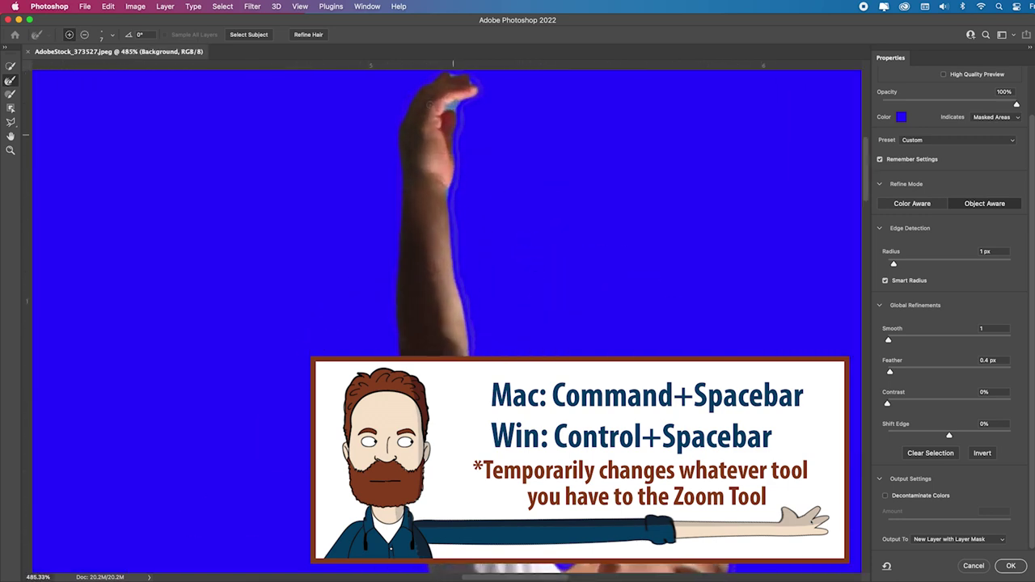
click(15, 84)
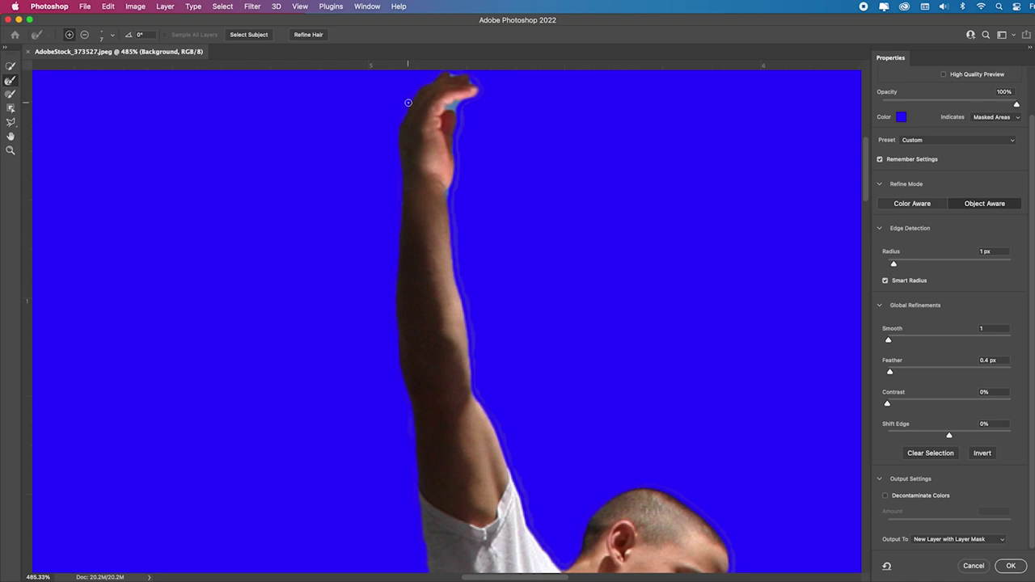
drag(432, 102, 459, 103)
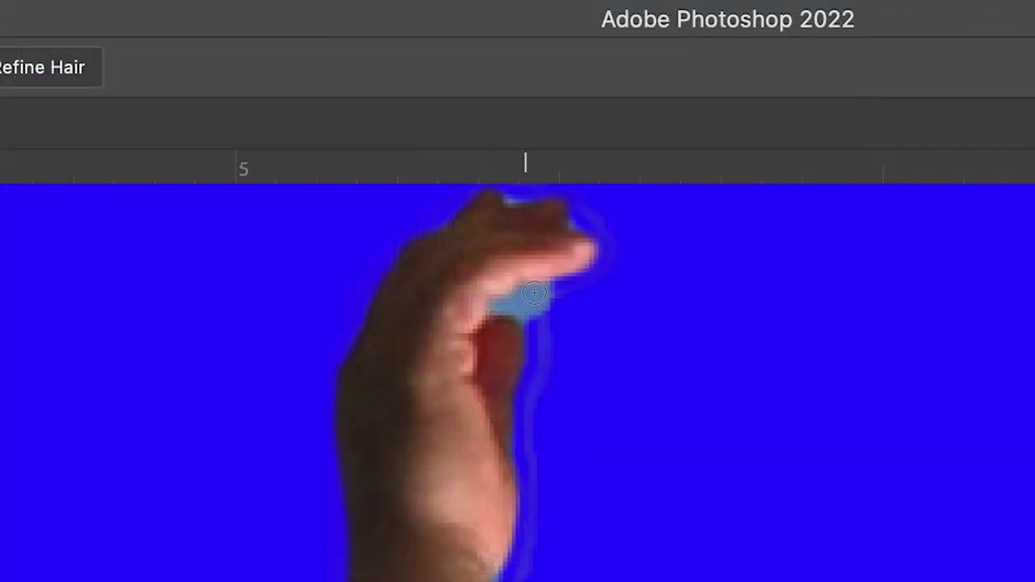
mouse_move(534, 293)
mouse_down()
mouse_move(534, 319)
mouse_move(546, 328)
mouse_up()
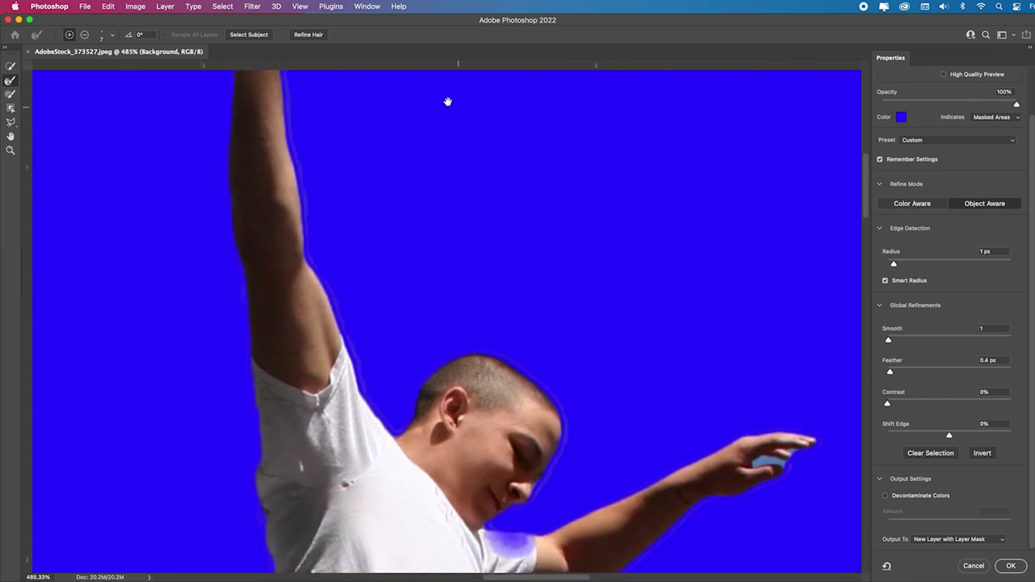
scroll(447, 101, down, 5)
scroll(447, 101, right, 5)
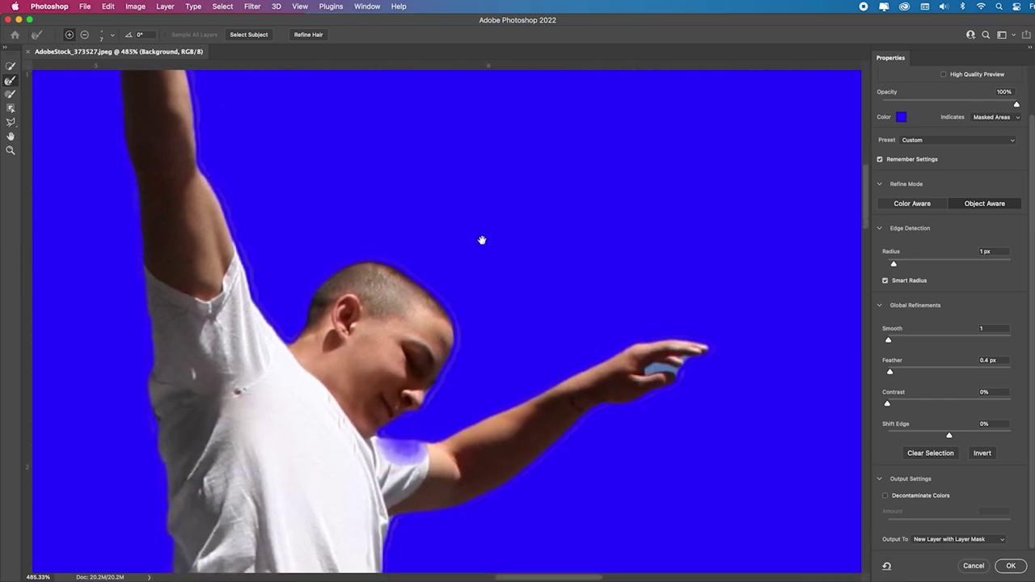
drag(670, 366, 685, 366)
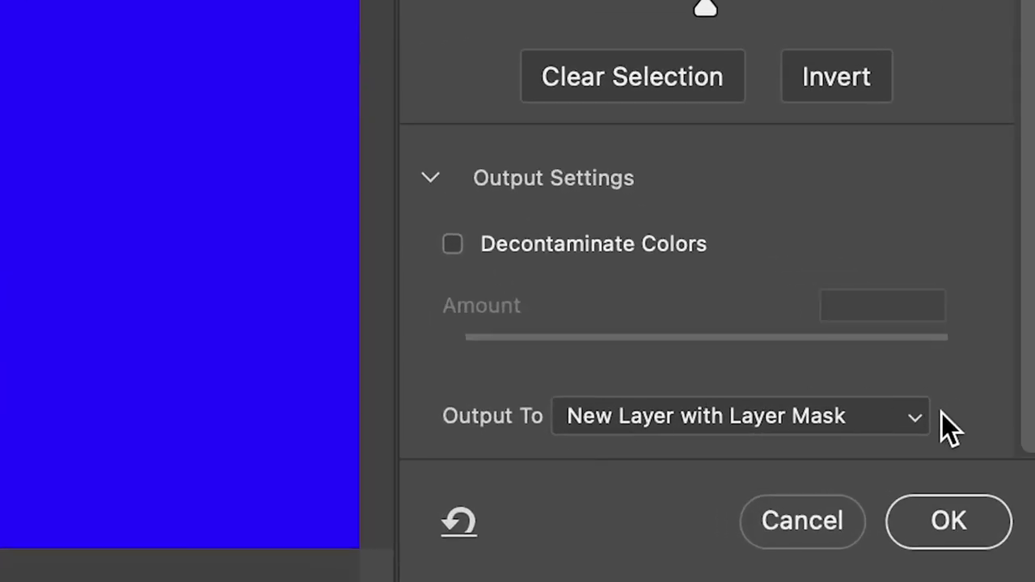
Step: Output the refined selection to a new layer with layer mask and fit the image on screen
click(904, 419)
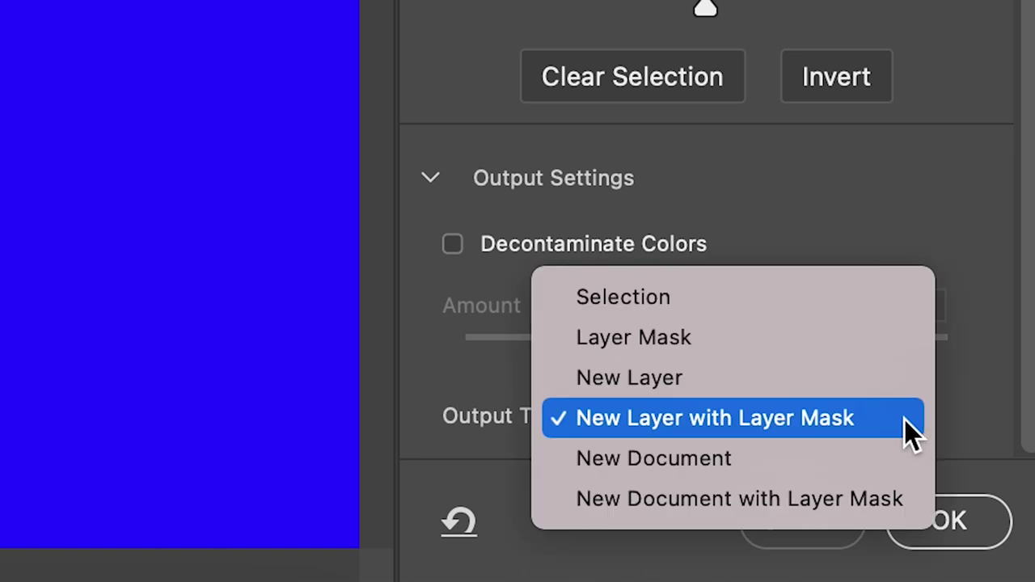
click(908, 417)
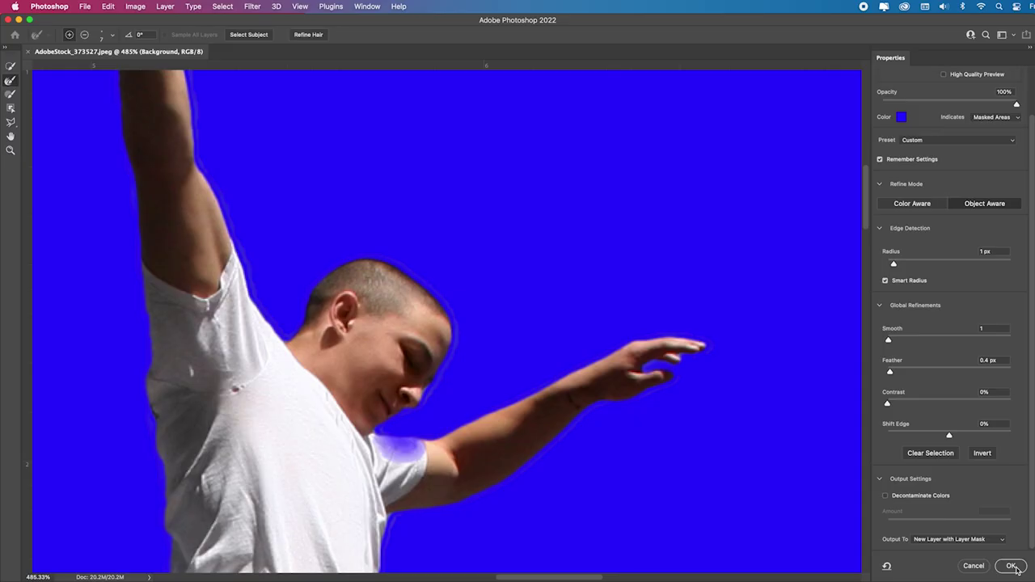
click(949, 521)
key(super+0)
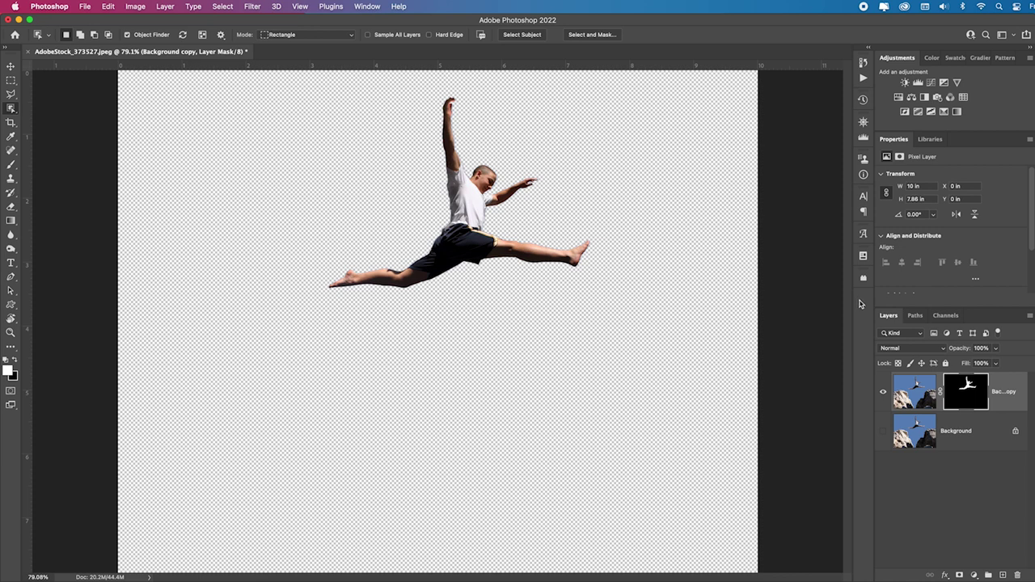
Step: Show the Background, view the jumper's mask alone zoomed in, and set a black Overlay brush
click(883, 432)
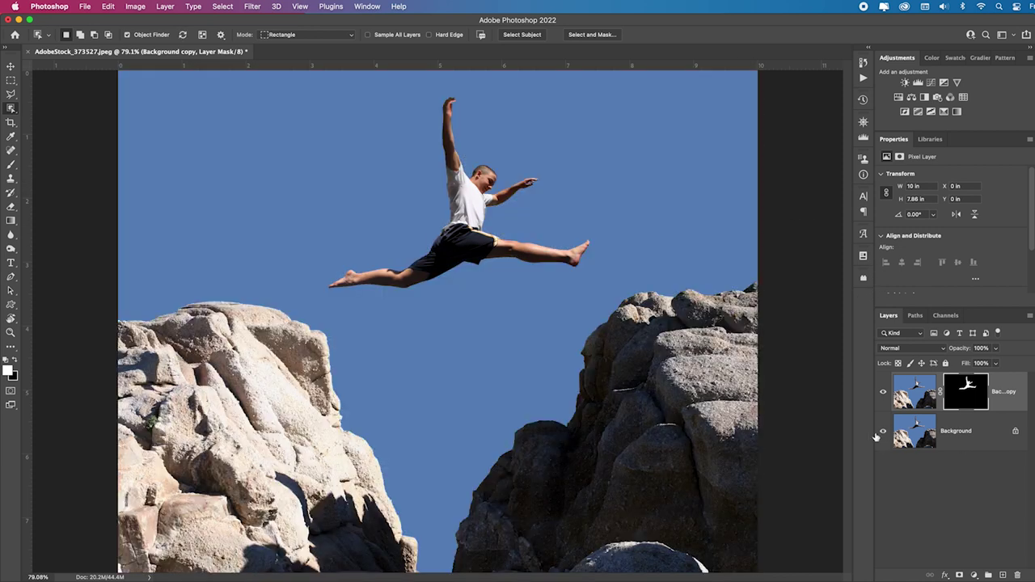
alt+click(959, 394)
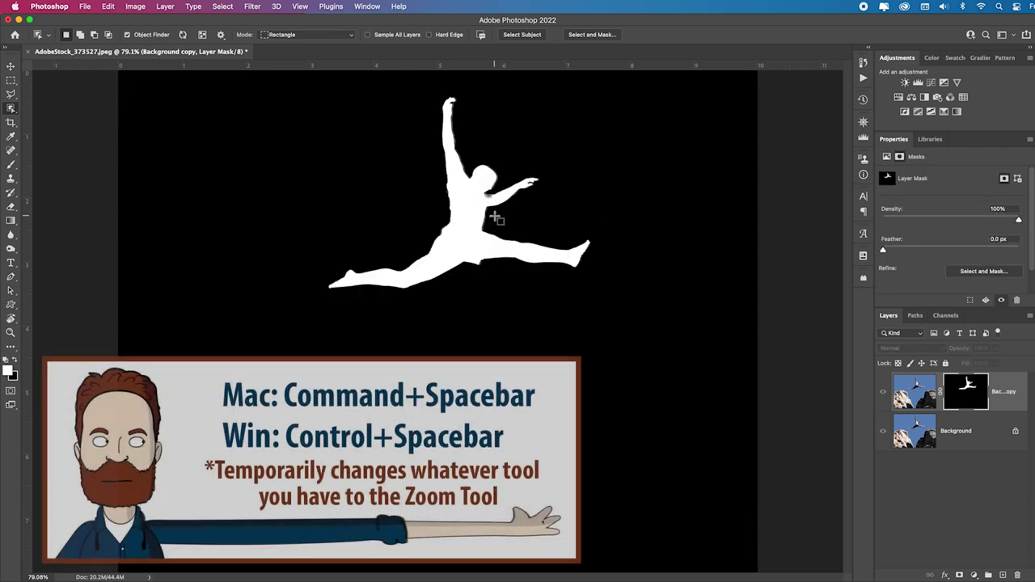
click(454, 204)
click(529, 298)
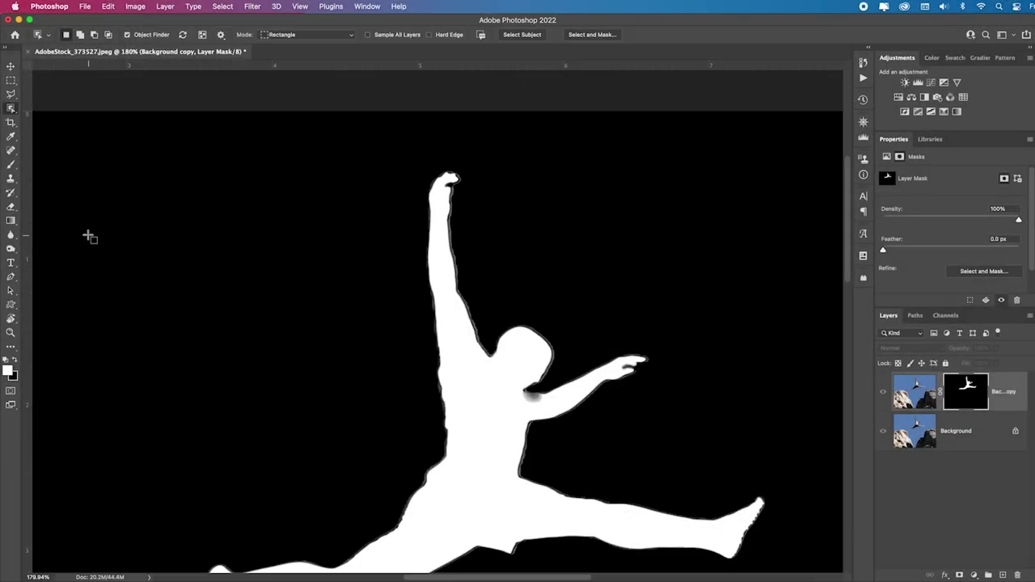
scroll(105, 233, down, 3)
key(b)
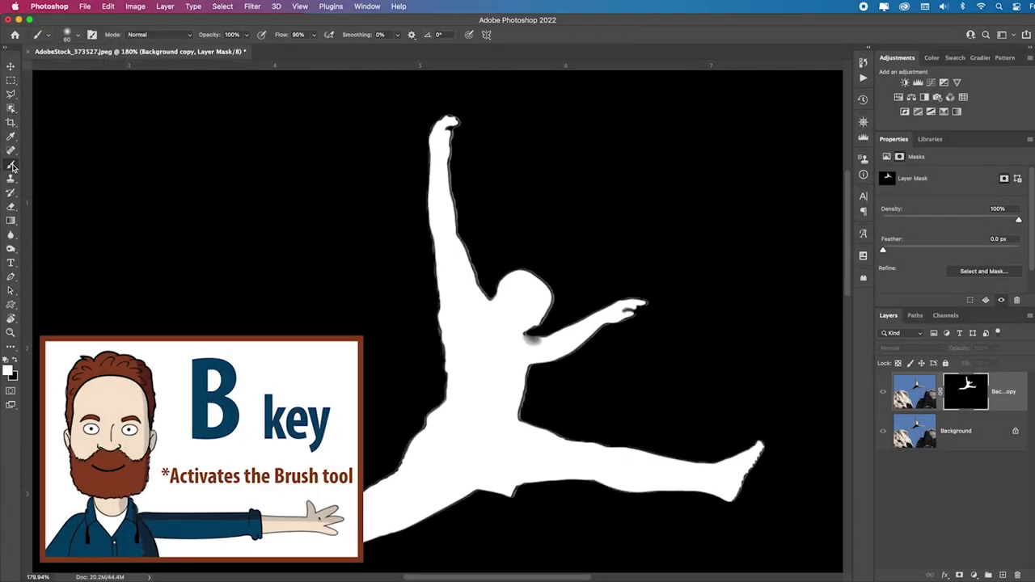
key(x)
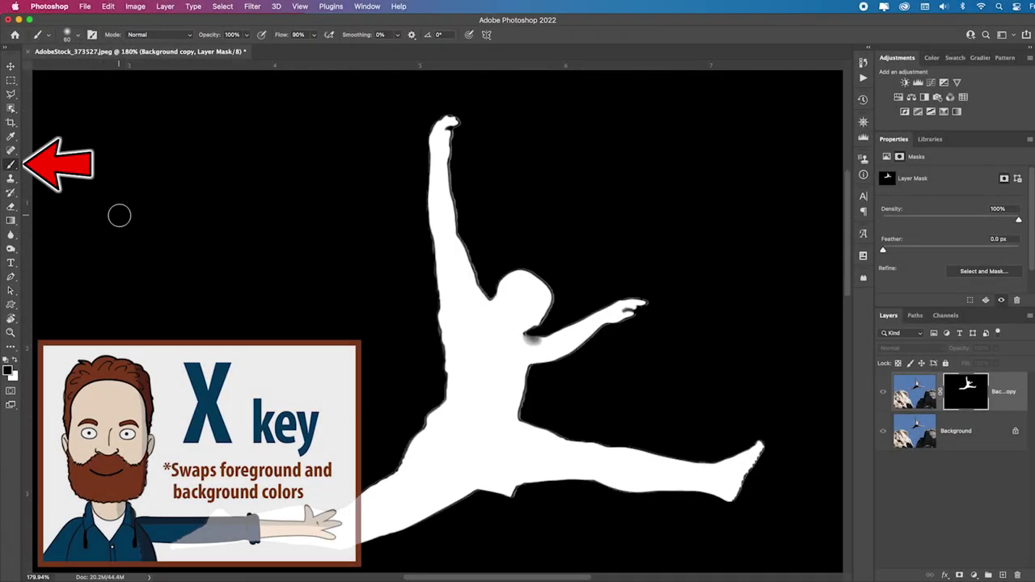
click(188, 36)
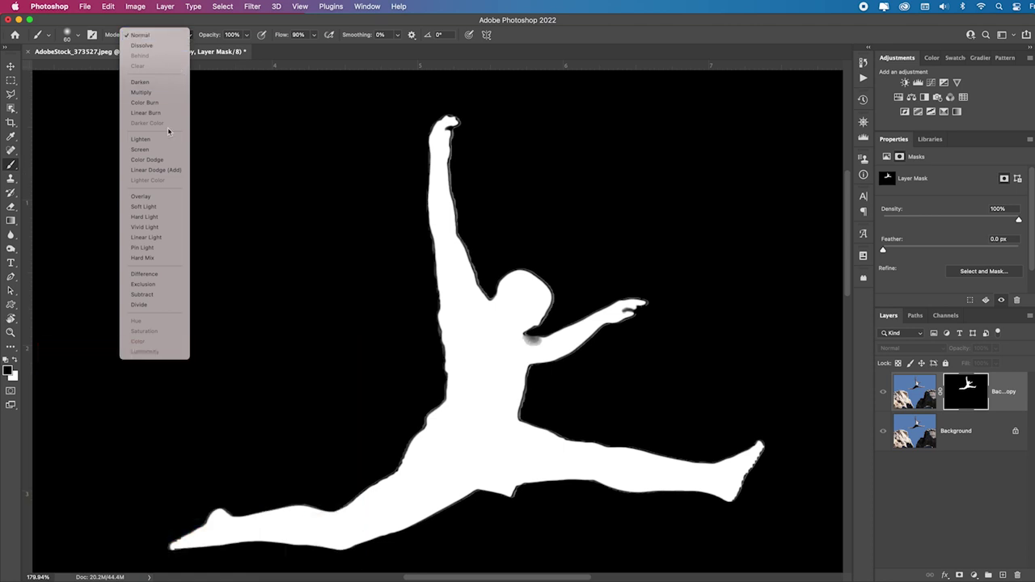
click(163, 198)
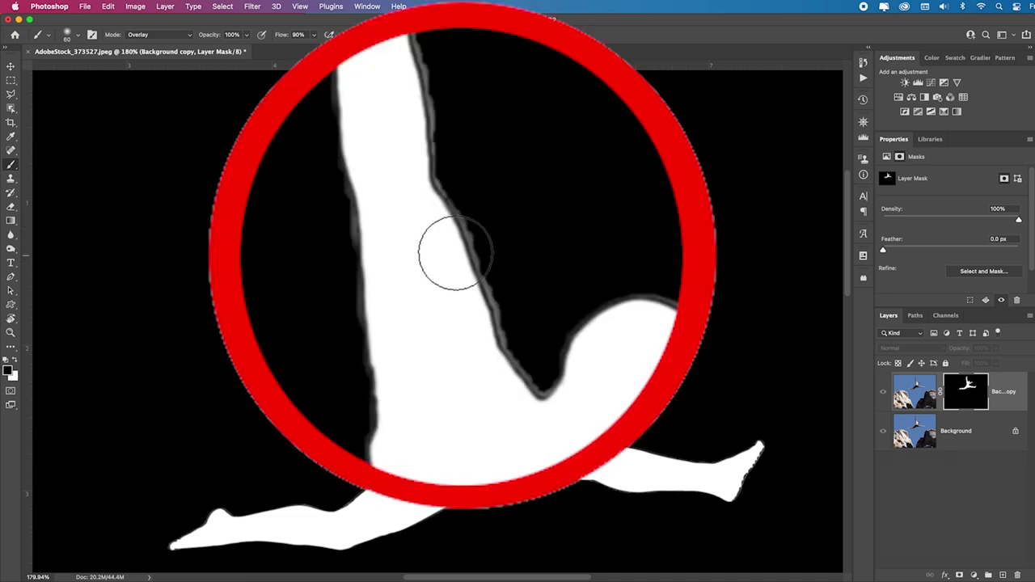
Step: Paint black along the raised arm's edge and white at the armpit, then exit mask view
mouse_move(463, 227)
mouse_down()
mouse_move(486, 299)
mouse_move(457, 221)
mouse_move(455, 109)
mouse_move(425, 145)
mouse_move(445, 378)
mouse_move(425, 437)
mouse_move(372, 481)
mouse_move(217, 508)
mouse_move(208, 527)
mouse_move(235, 555)
mouse_move(474, 493)
mouse_move(703, 494)
mouse_move(753, 451)
mouse_move(525, 415)
mouse_move(528, 365)
mouse_move(647, 306)
mouse_move(559, 318)
mouse_move(531, 335)
mouse_up()
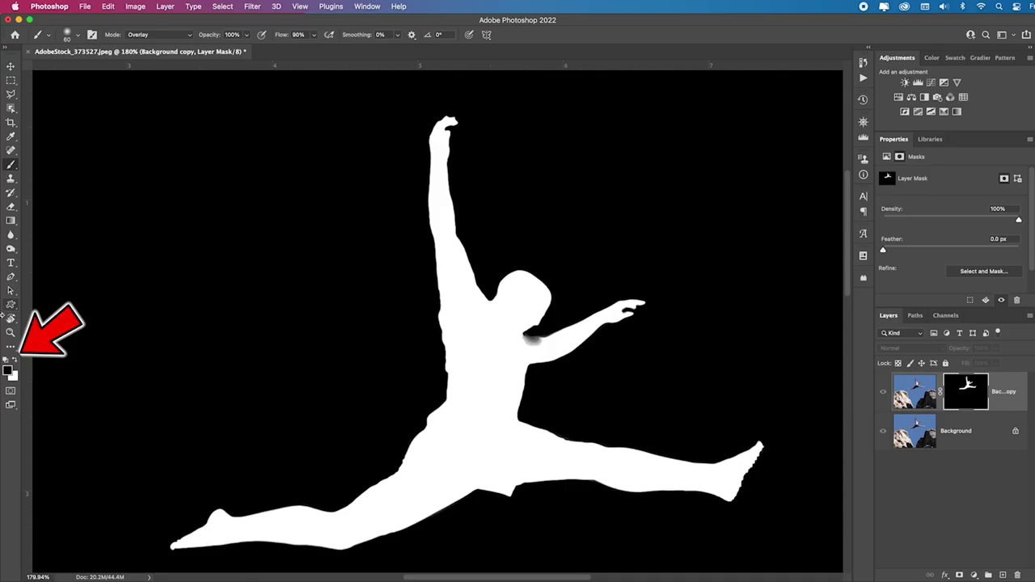
key(x)
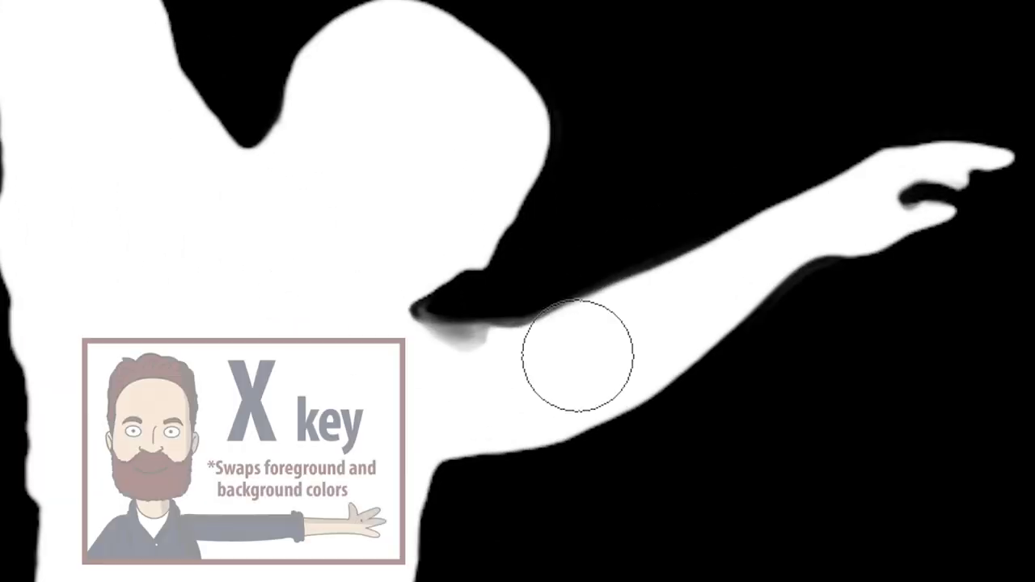
drag(578, 356, 420, 323)
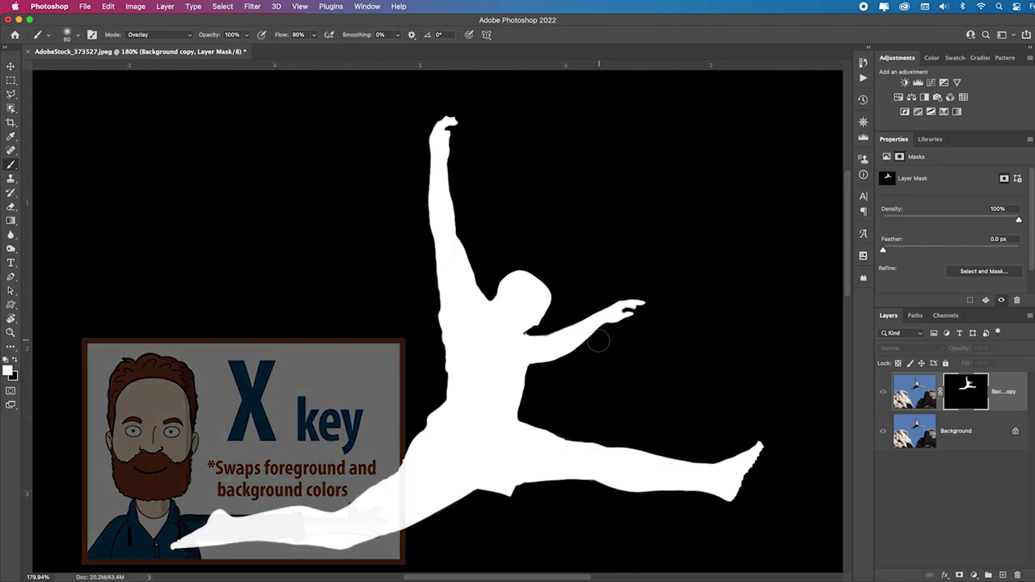
click(885, 394)
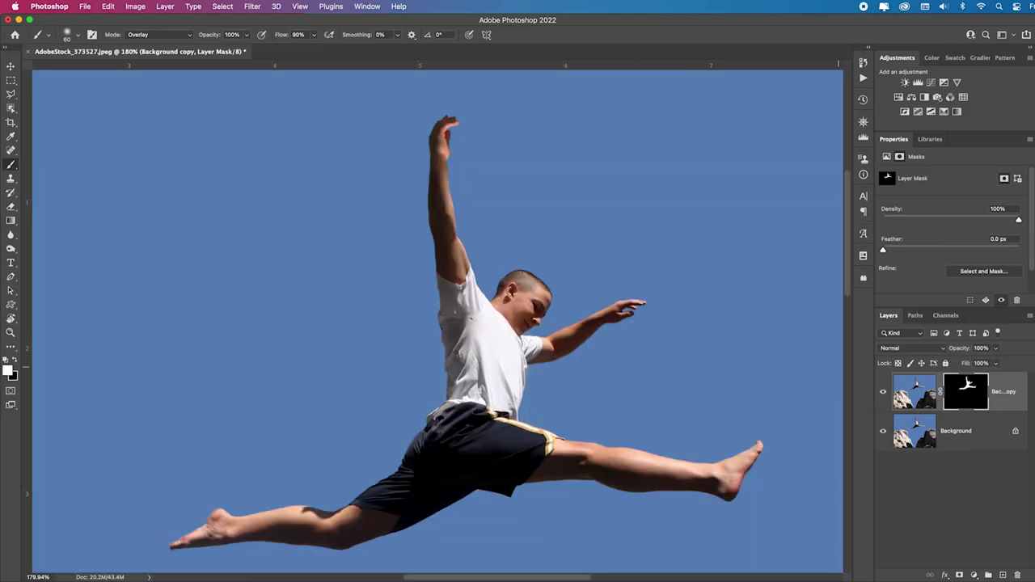
Step: Select the left rock on the Background and darken it with a Levels layer, midtones 0.39
click(954, 428)
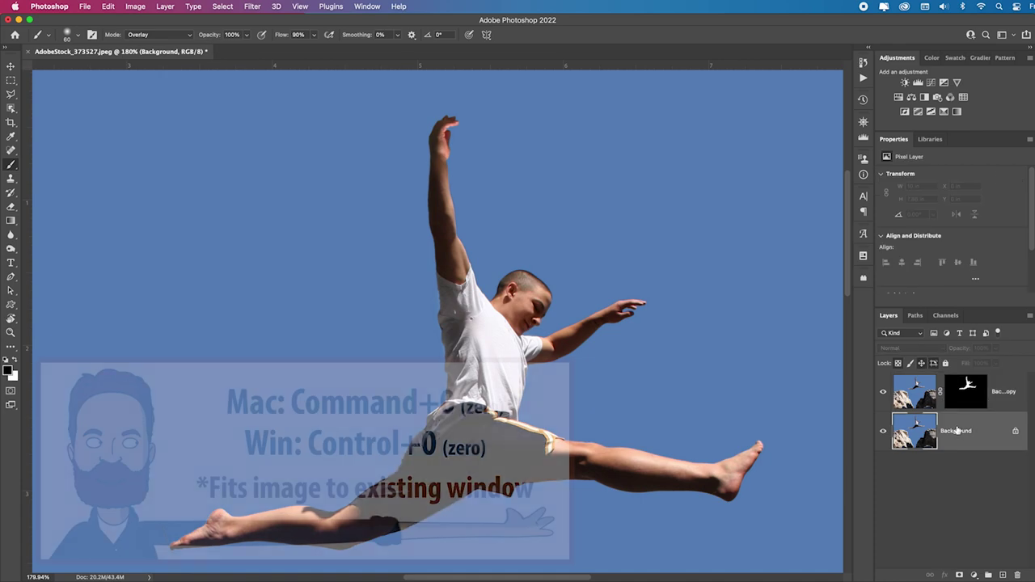
key(super+0)
click(11, 108)
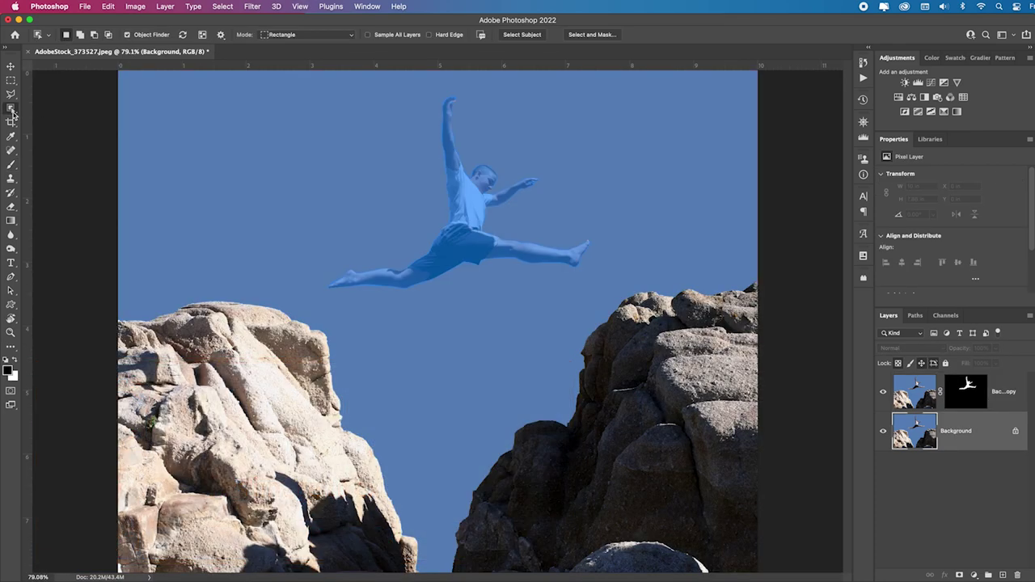
drag(85, 290, 429, 576)
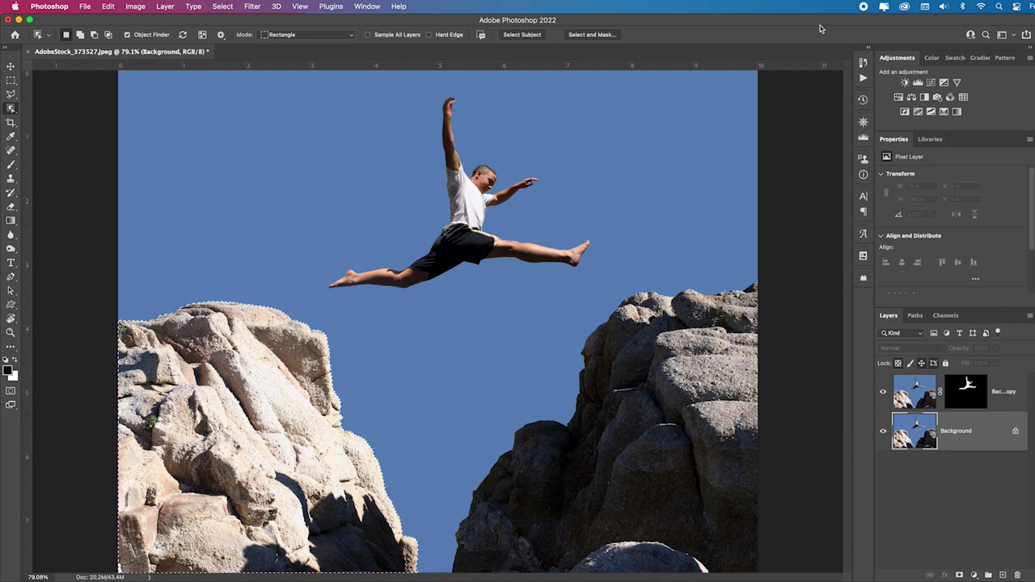
click(919, 83)
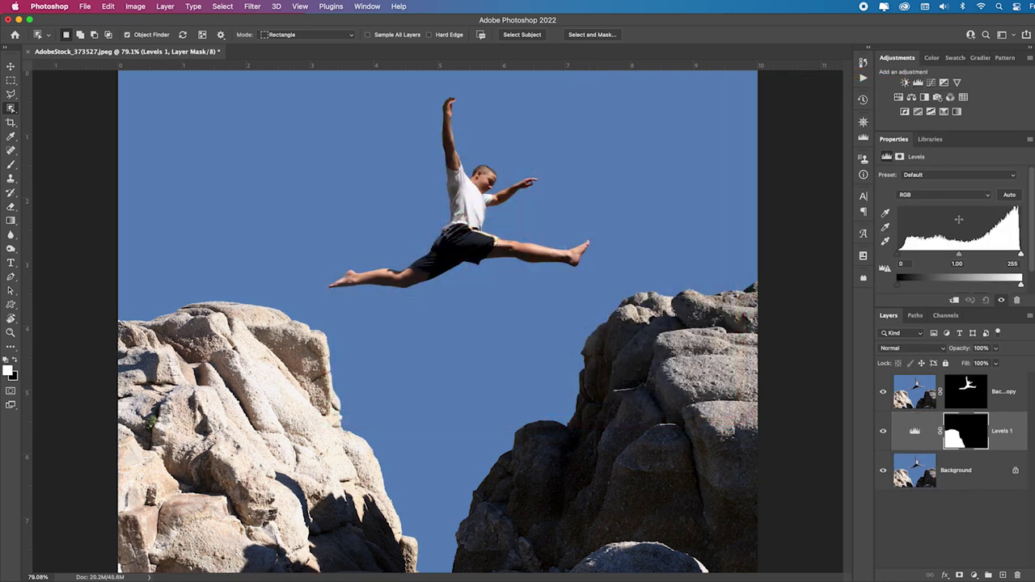
drag(958, 261, 994, 263)
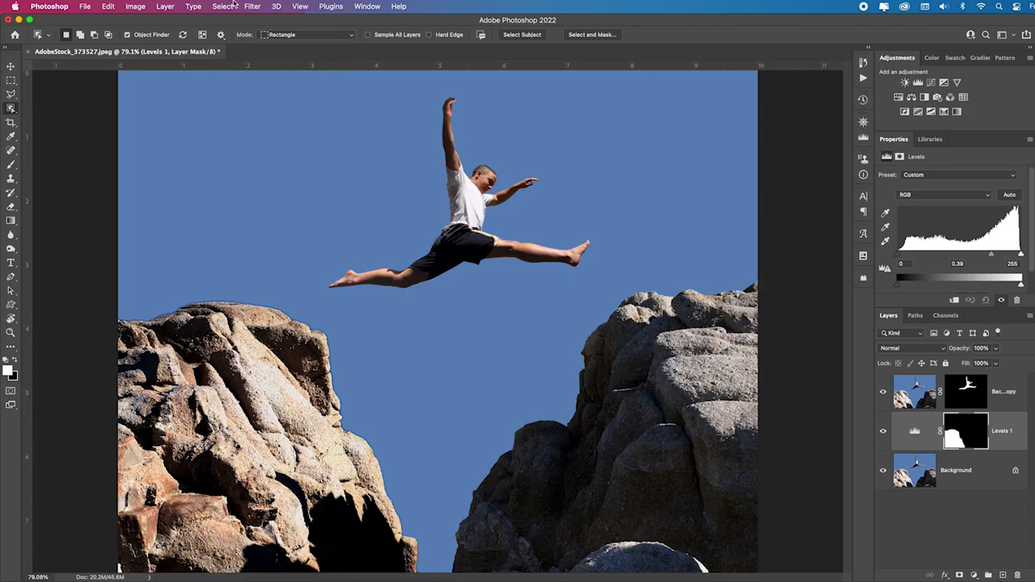
click(253, 7)
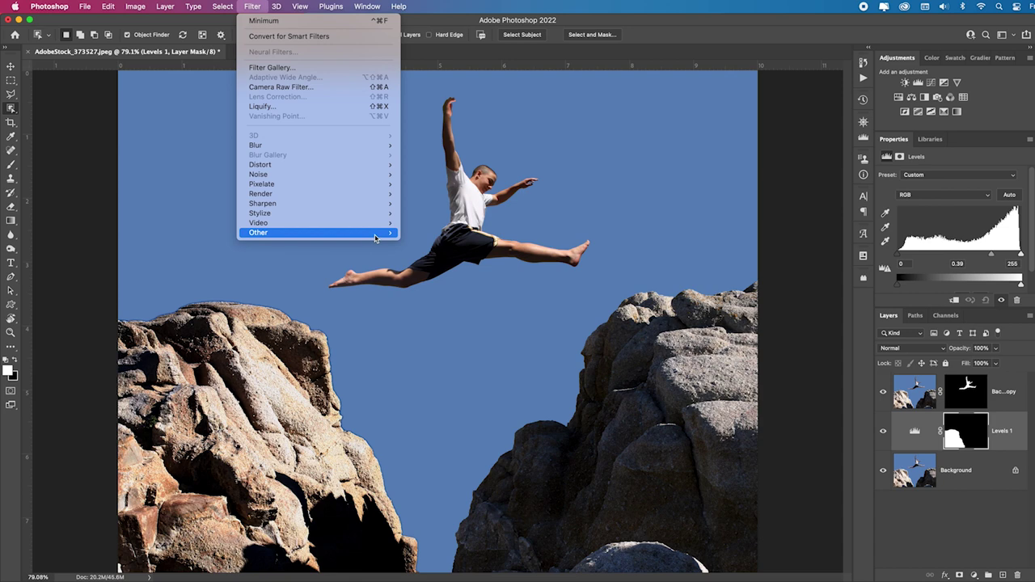
Step: Apply a Minimum filter to the Levels mask at radius 2.3 pixels, preserving Roundness
mouse_move(379, 233)
click(437, 271)
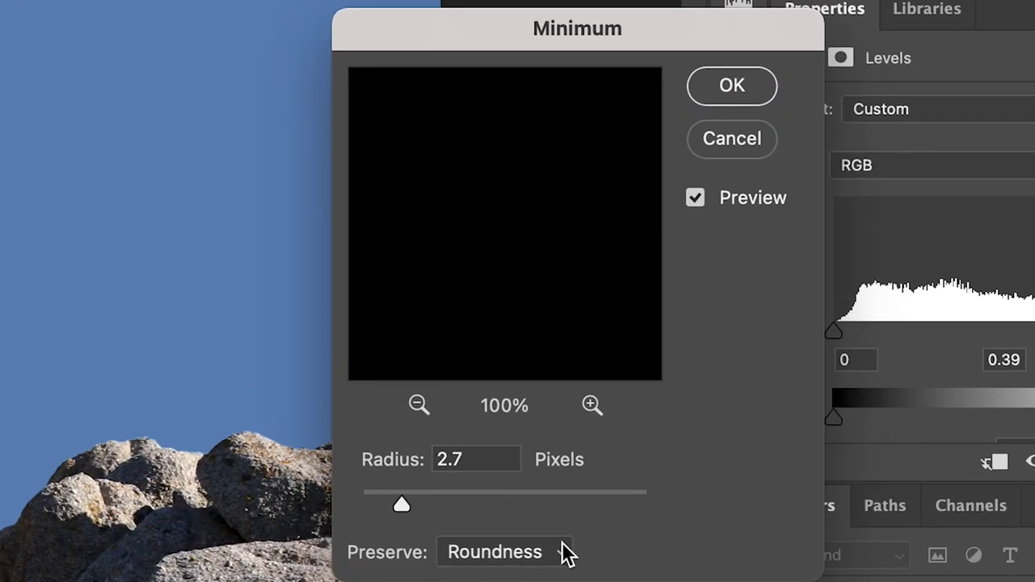
click(566, 554)
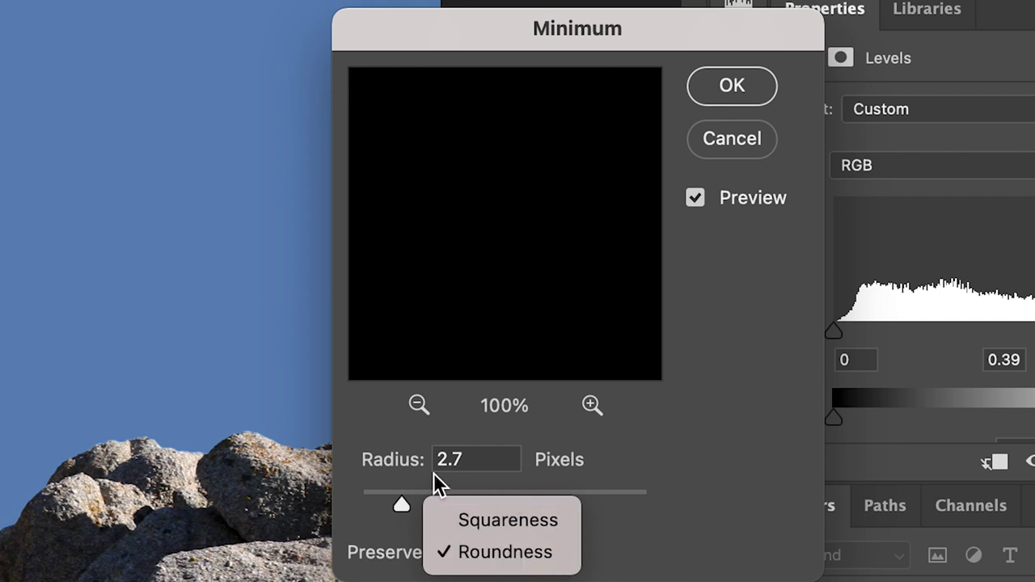
click(380, 515)
drag(396, 507, 359, 502)
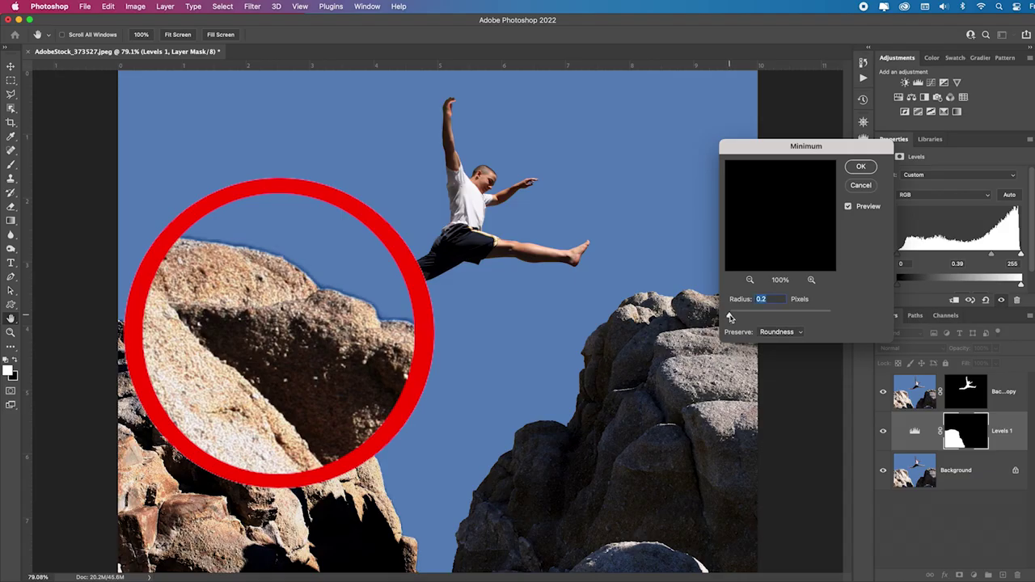
drag(731, 318, 743, 318)
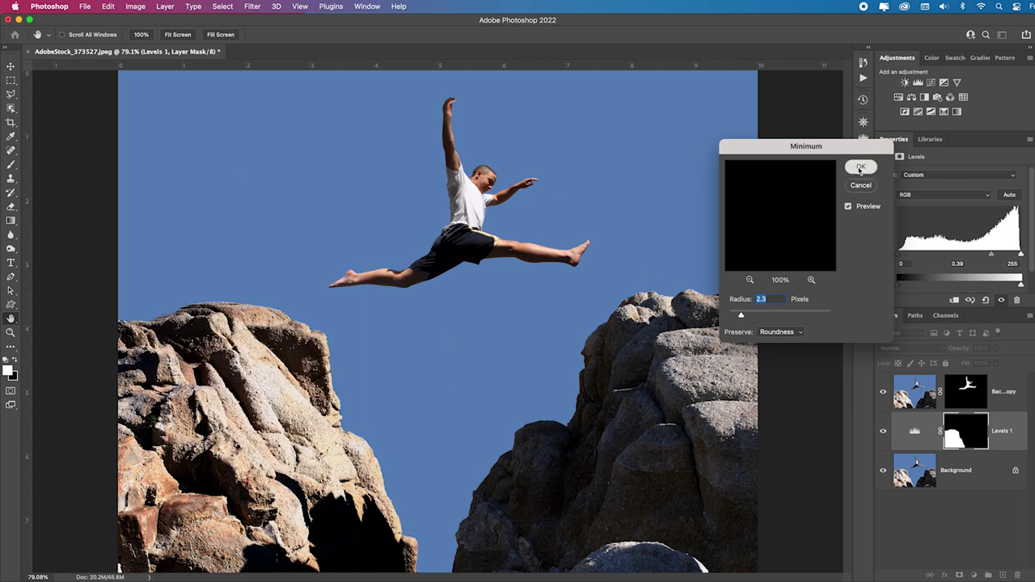
click(860, 167)
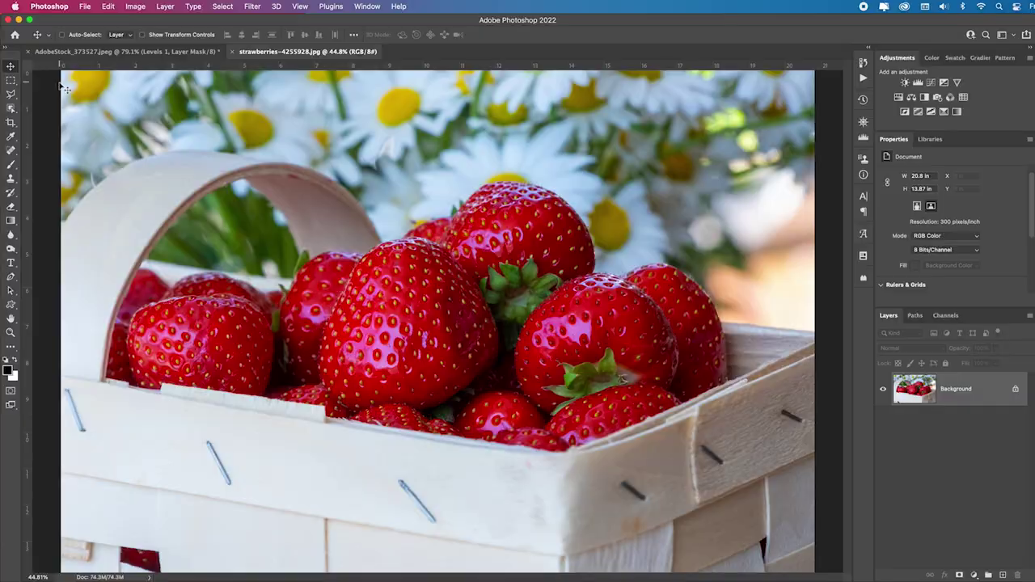
Step: Choose the Object Selection tool and select the large central strawberry with one click
drag(10, 108, 13, 110)
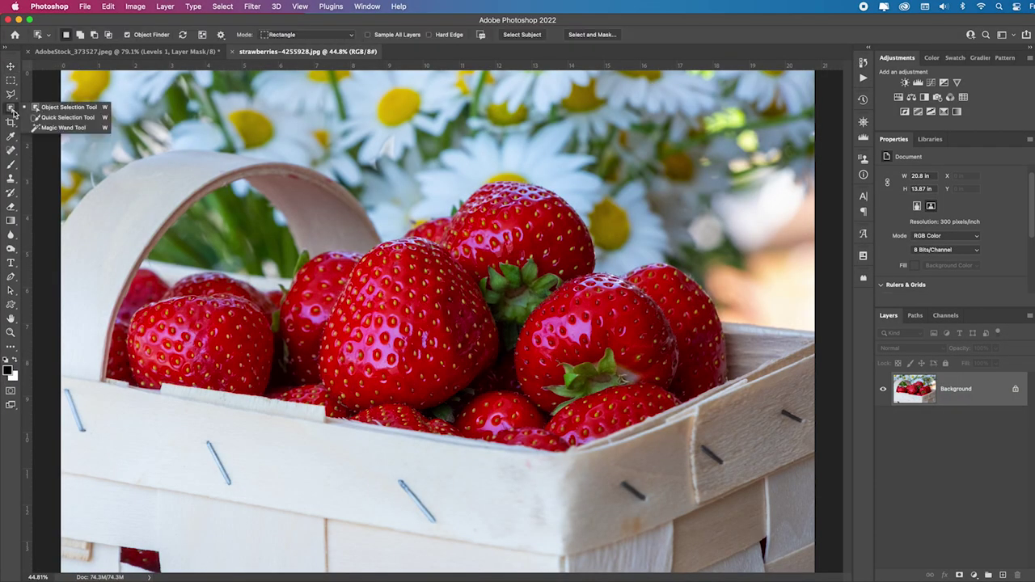
click(70, 111)
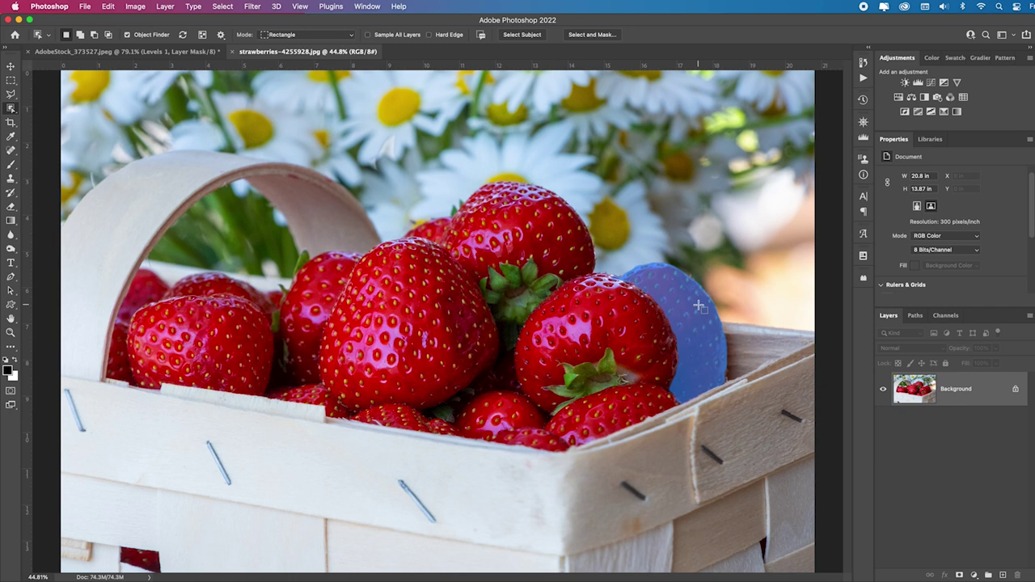
click(419, 315)
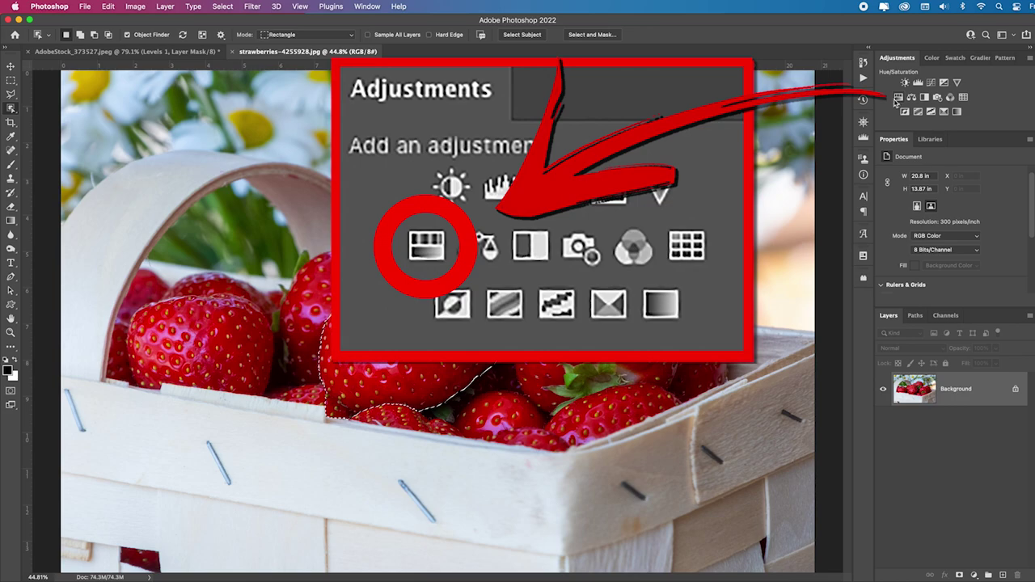
Step: Tint the centre strawberry magenta with a Hue/Saturation layer at Hue −37
click(899, 97)
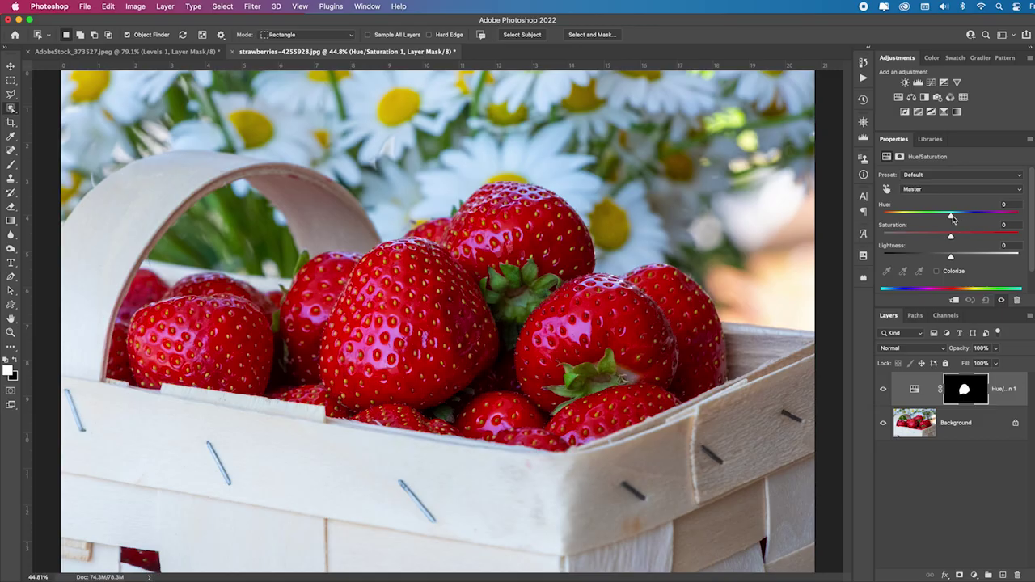
drag(952, 217, 928, 219)
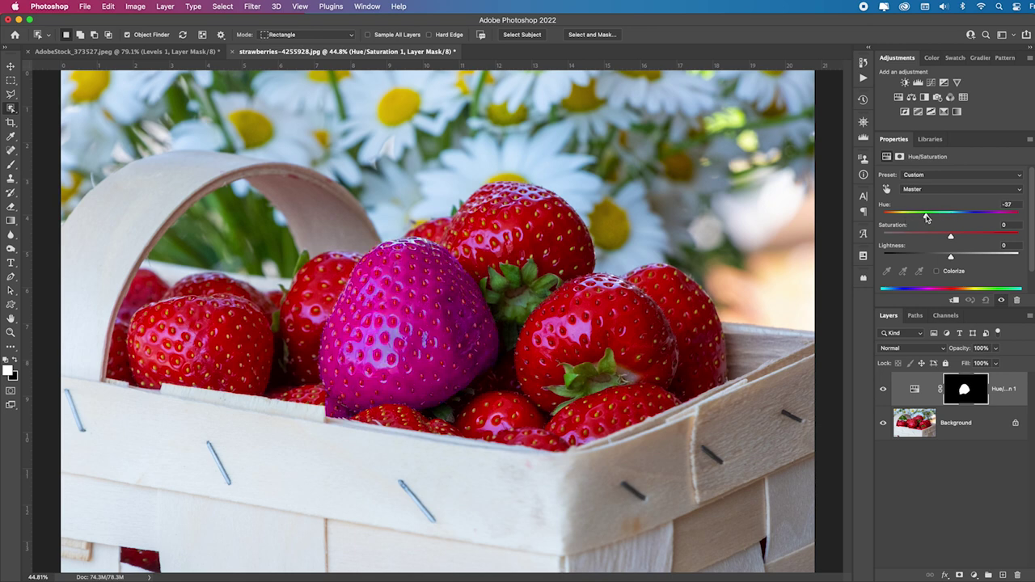
click(994, 437)
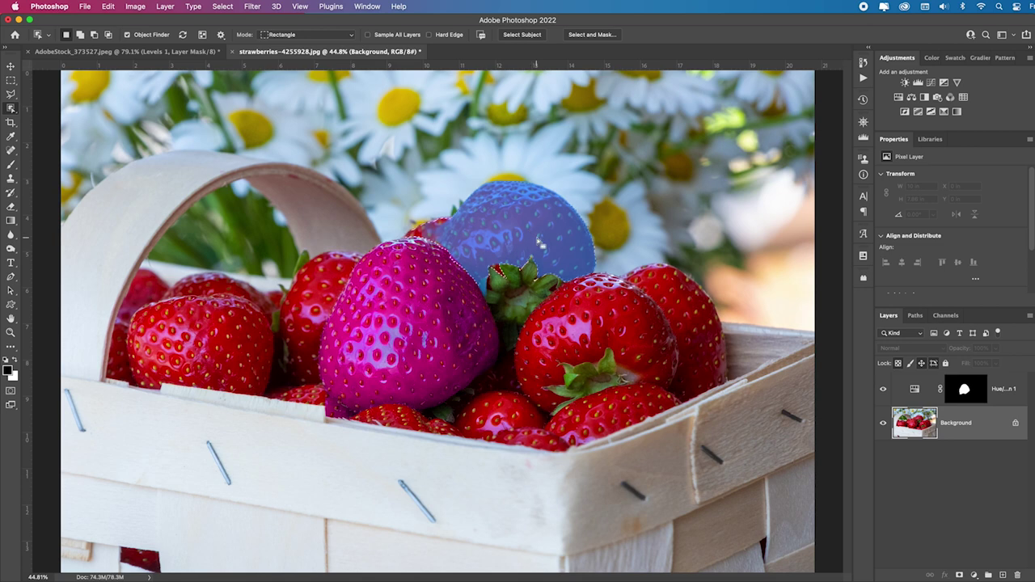
Step: Turn the top strawberry green with a second Hue/Saturation layer at Hue +145, then select the right front strawberry
click(533, 235)
click(898, 97)
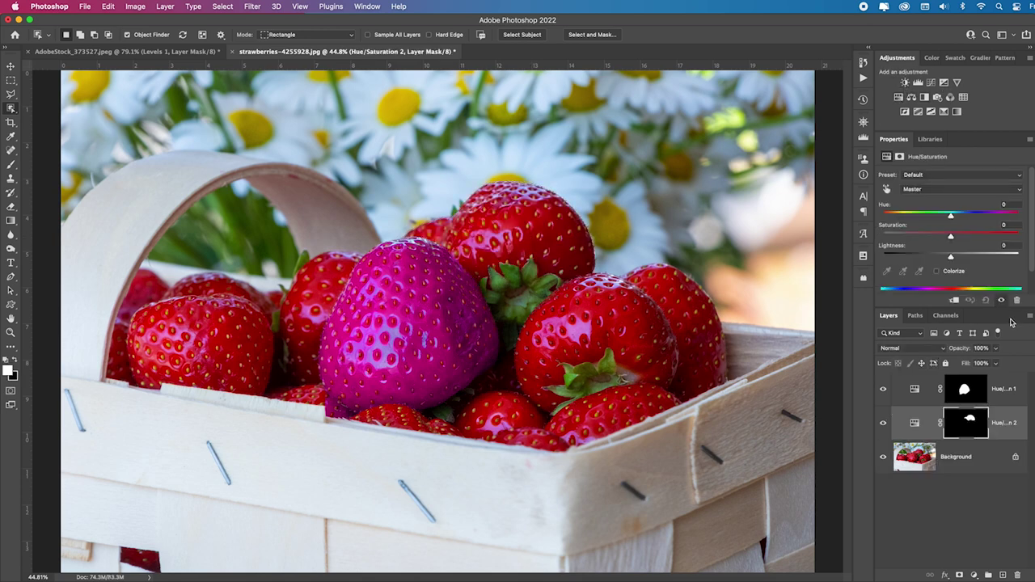
drag(953, 217, 1014, 218)
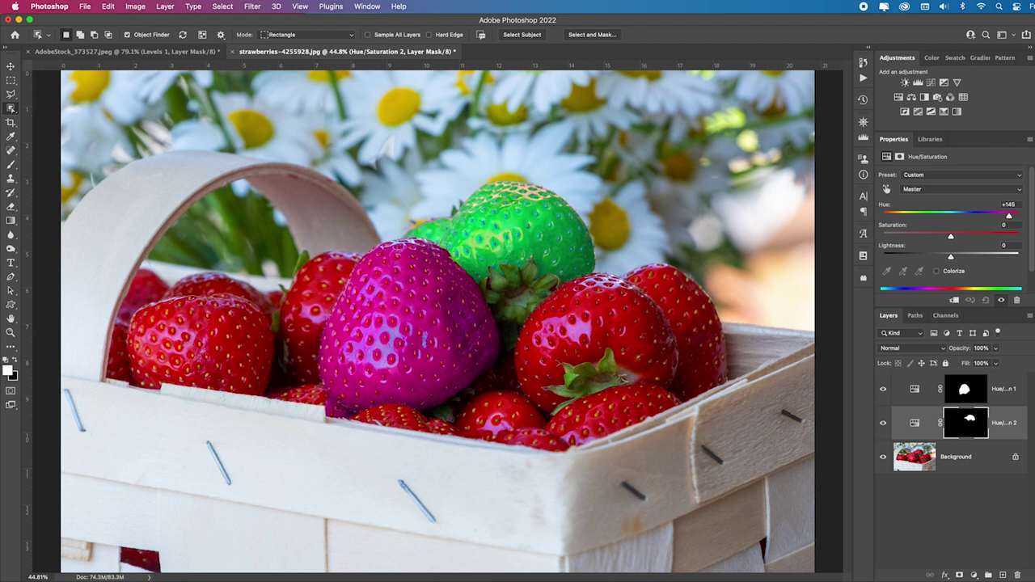
click(960, 459)
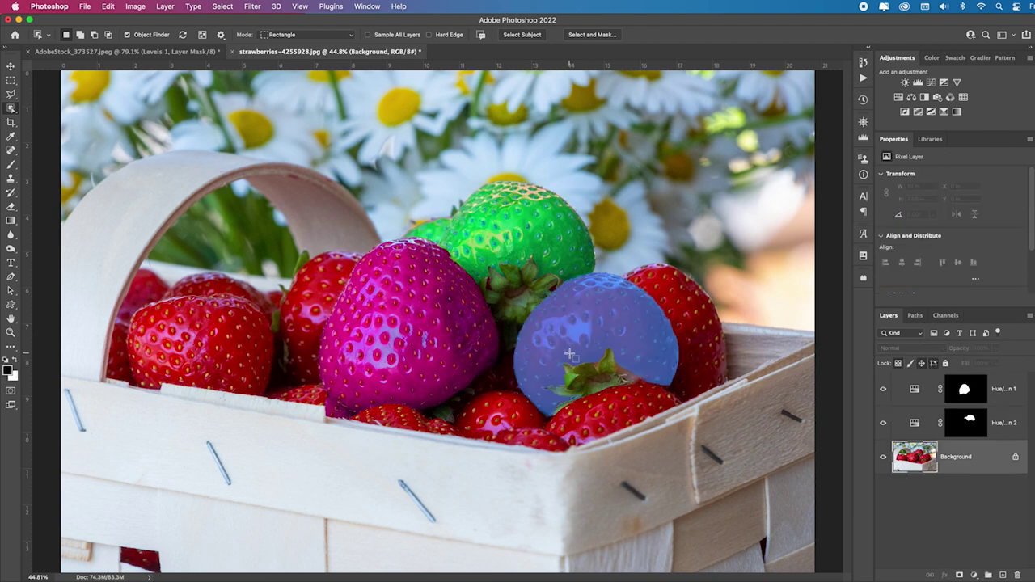
click(570, 354)
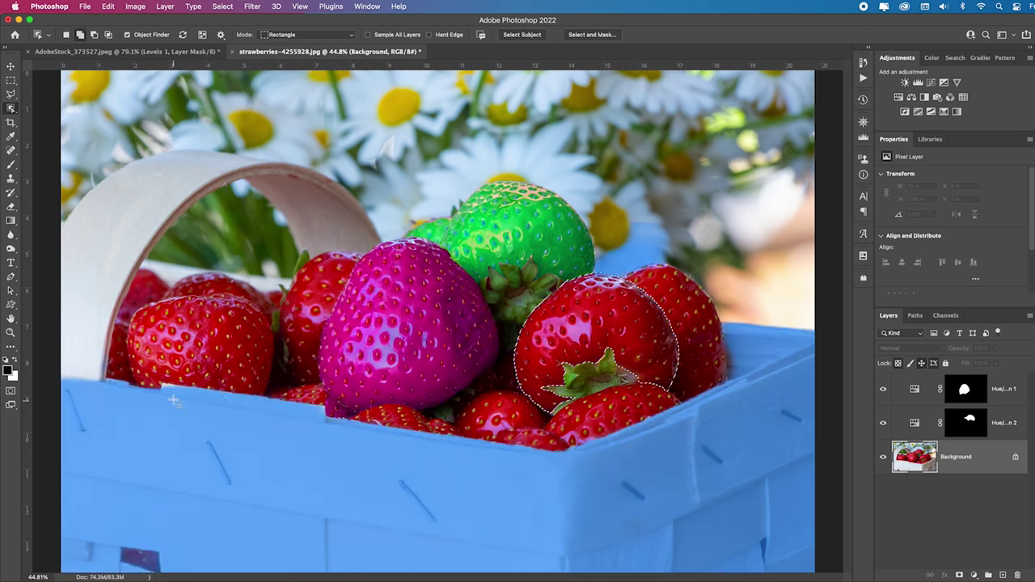
Step: Add the left front strawberry to the selection and turn both blue with a Hue/Saturation layer at Hue −112
shift+click(207, 349)
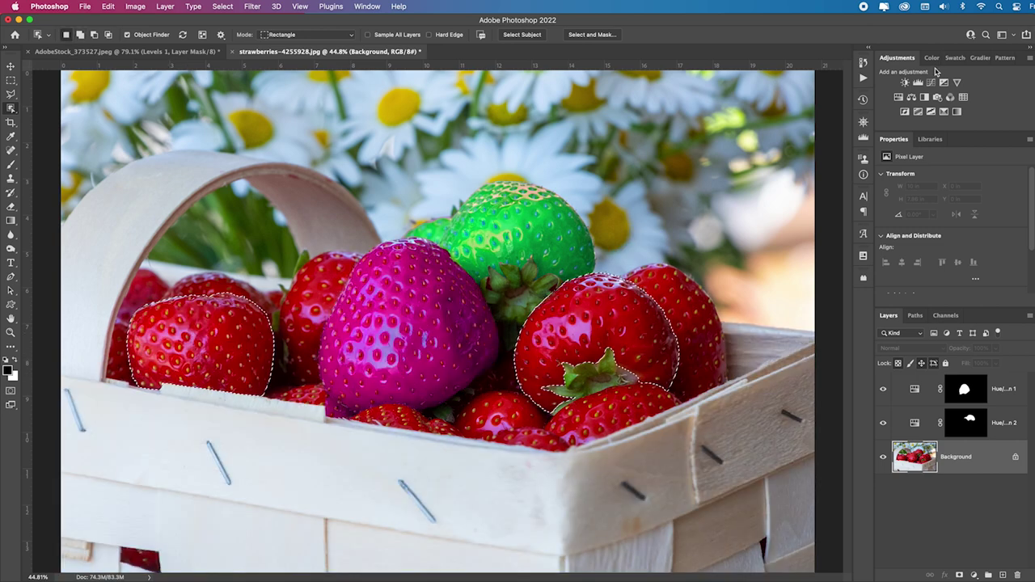
click(910, 97)
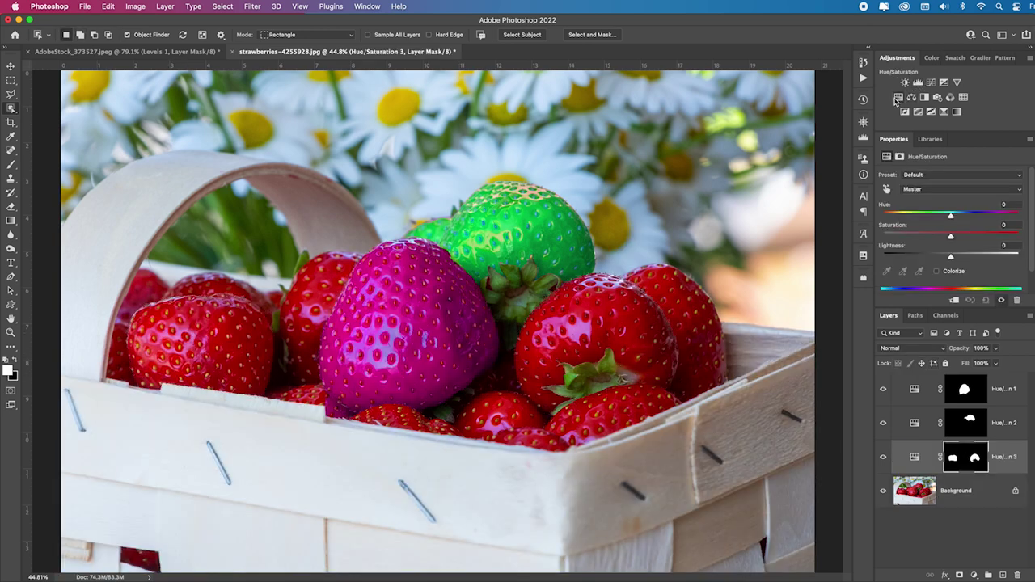
drag(952, 217, 903, 216)
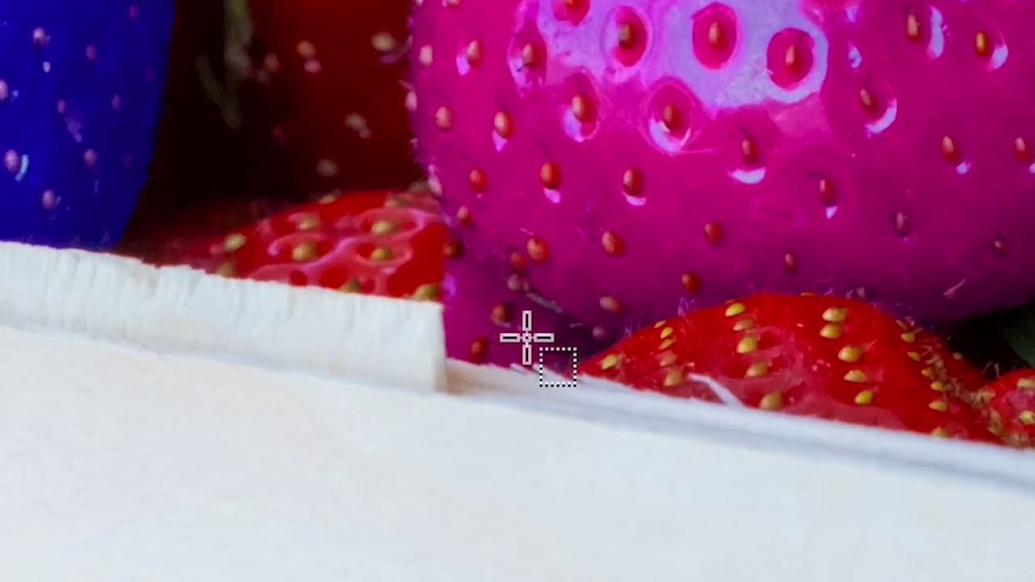
click(498, 332)
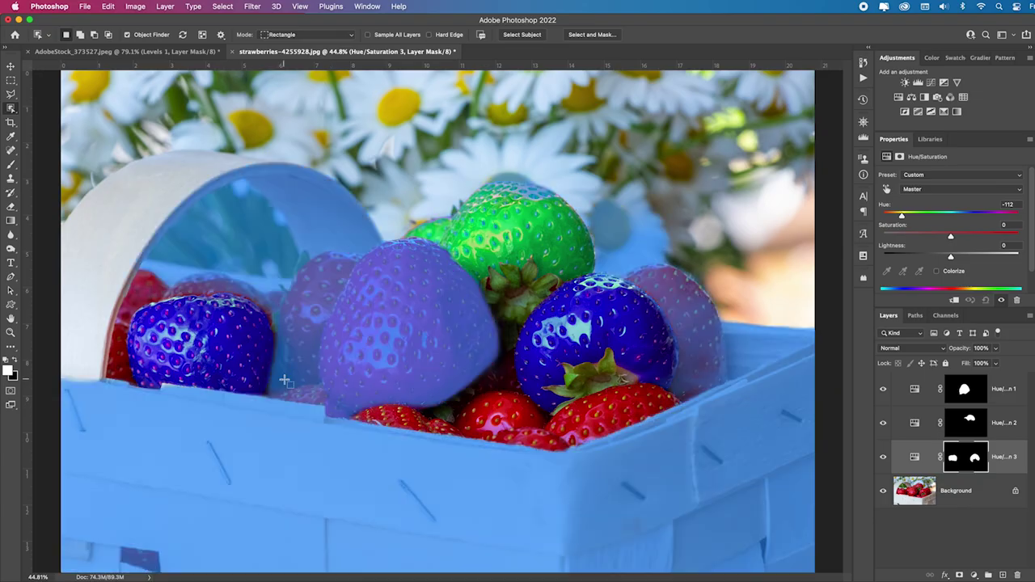
key(b)
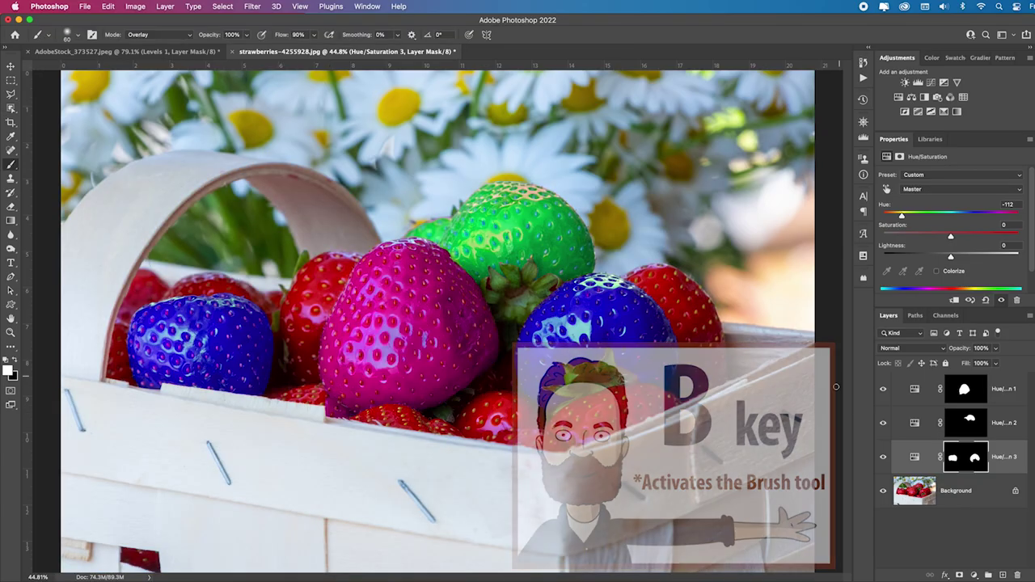
Step: Set up a black, Normal-mode brush at size 125 and target the Hue/Saturation 2 mask
click(953, 397)
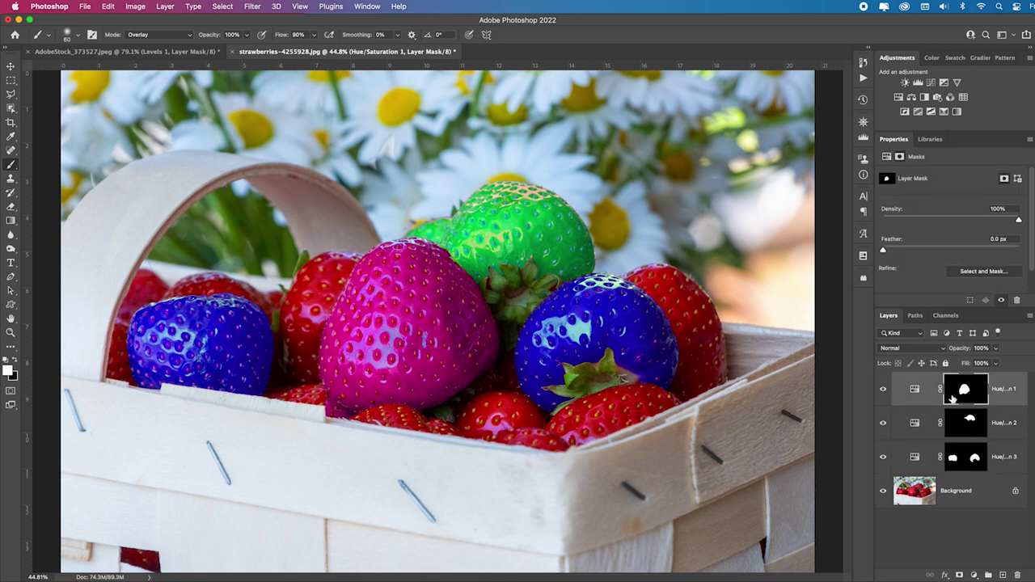
click(883, 390)
click(884, 389)
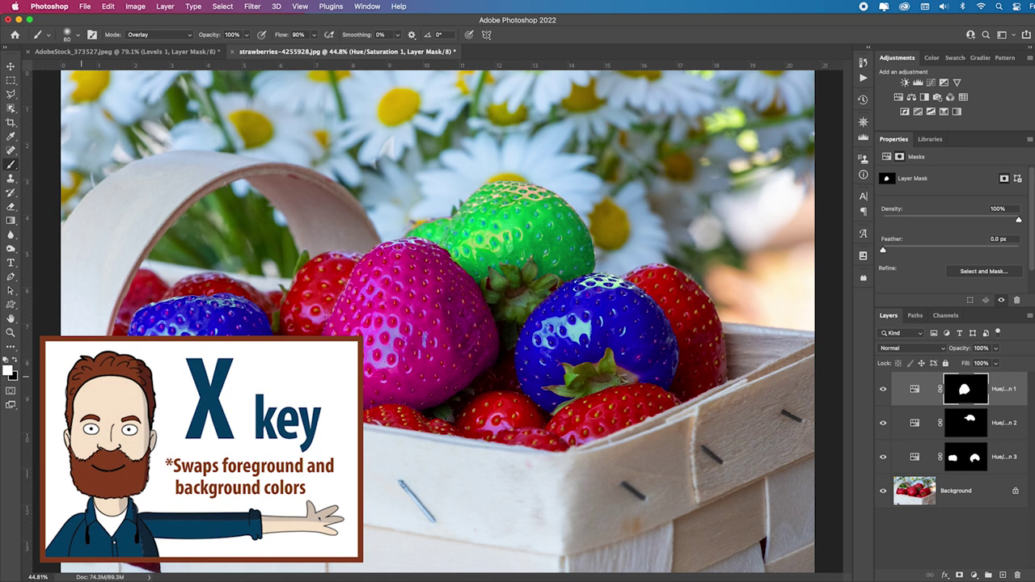
key(x)
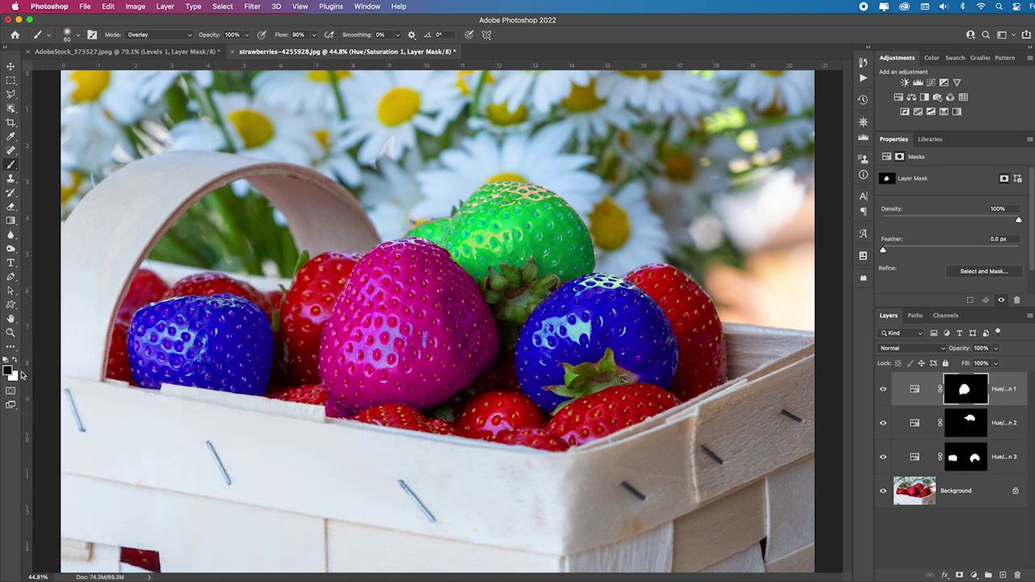
click(185, 35)
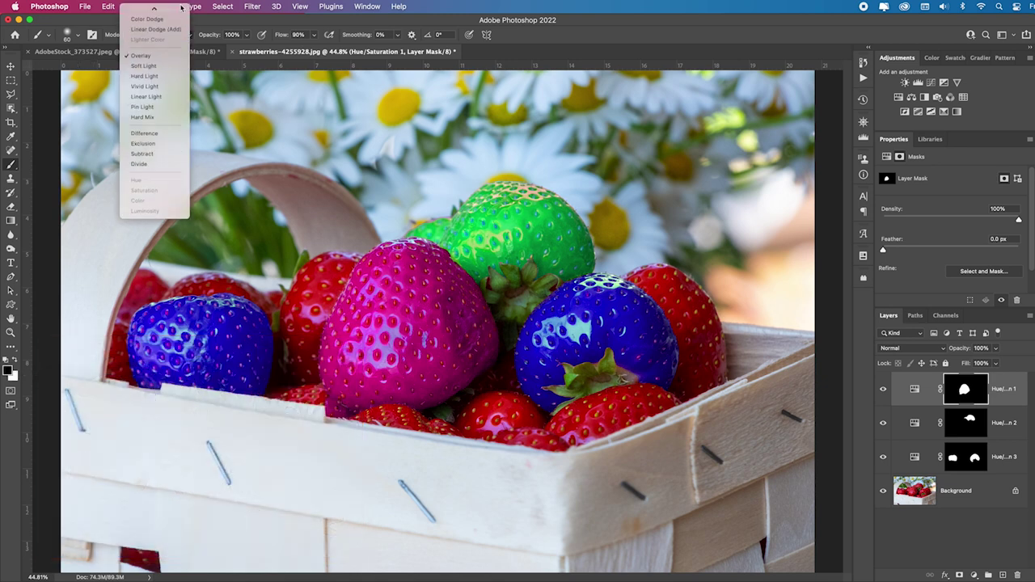
click(162, 12)
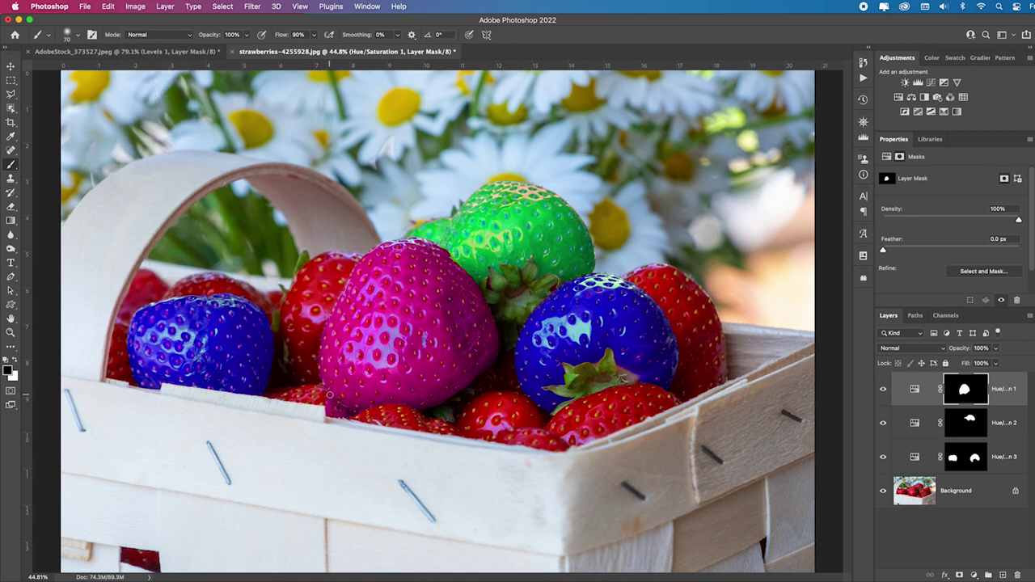
key(bracketright)
key(bracketright)
key(bracketright)
key(bracketright)
key(bracketright)
click(964, 460)
click(970, 427)
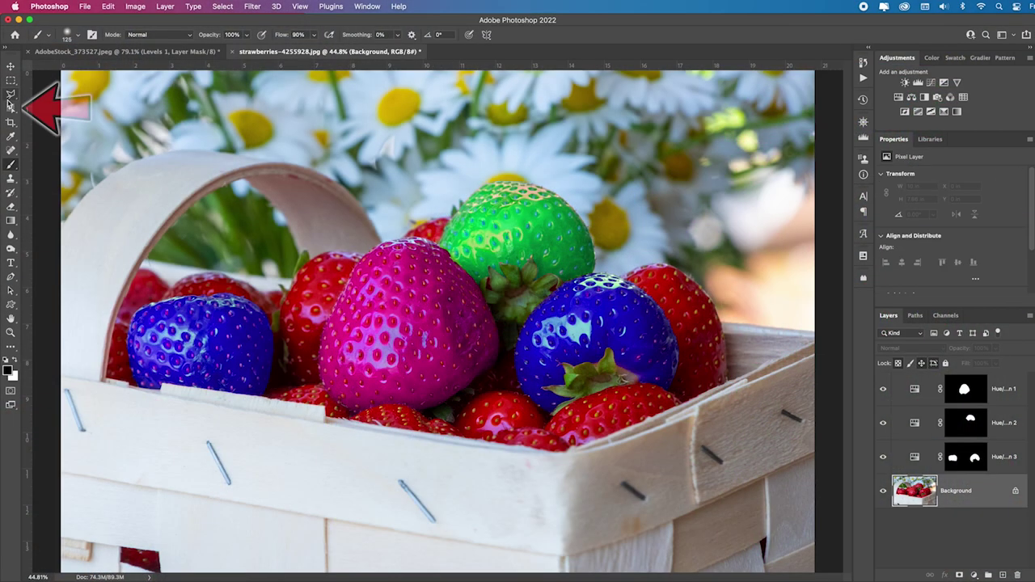
Step: Select the basket on the Background layer and add a Levels adjustment with black point 39 and midtones 0.84
click(11, 110)
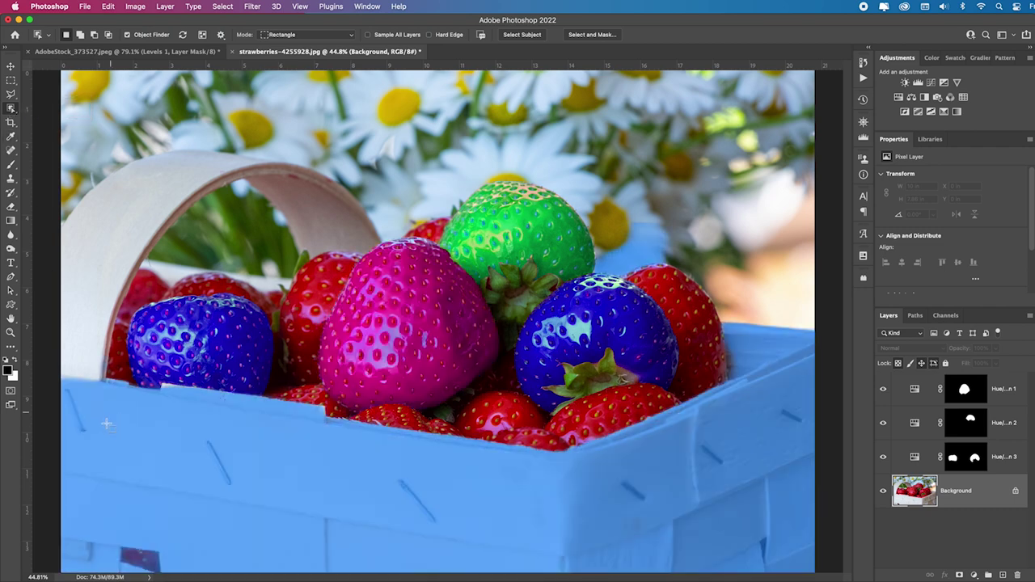
click(112, 432)
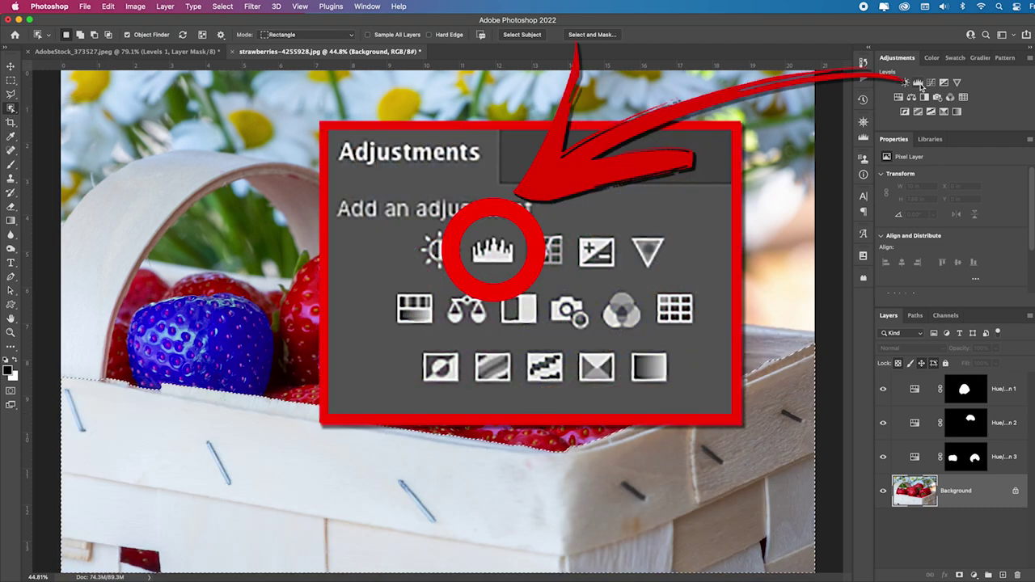
click(919, 83)
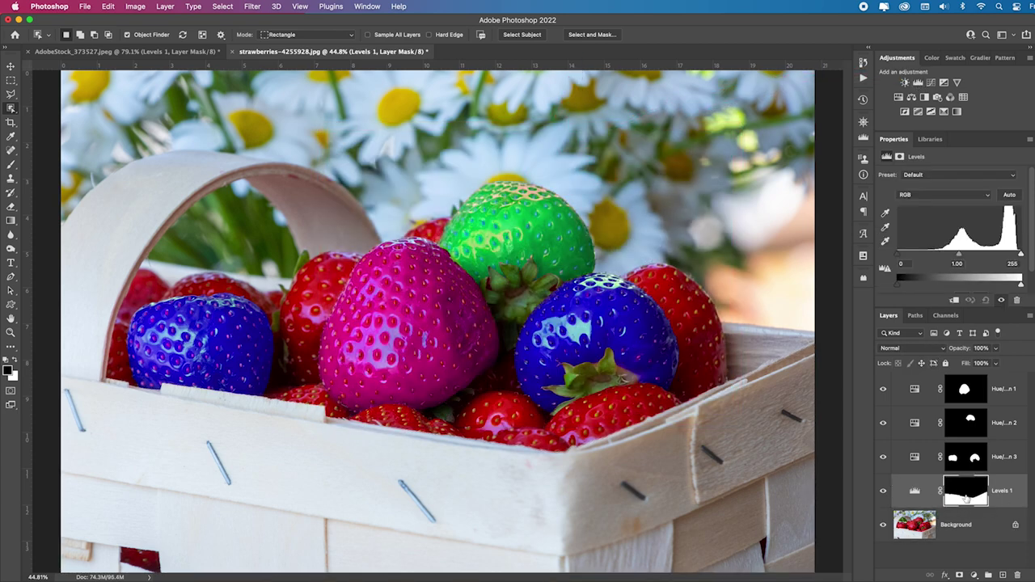
drag(959, 257, 968, 258)
drag(898, 256, 917, 258)
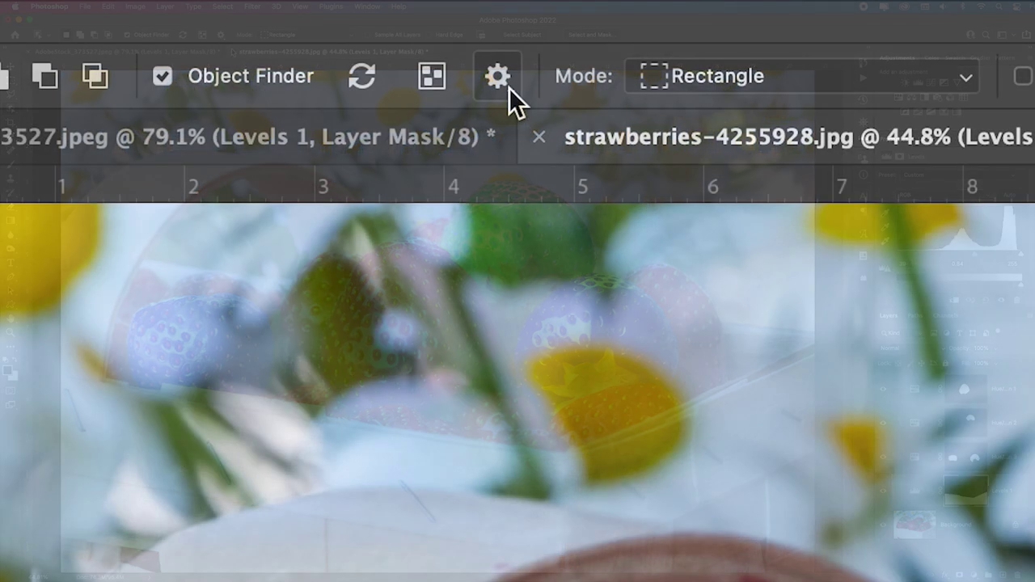
click(223, 37)
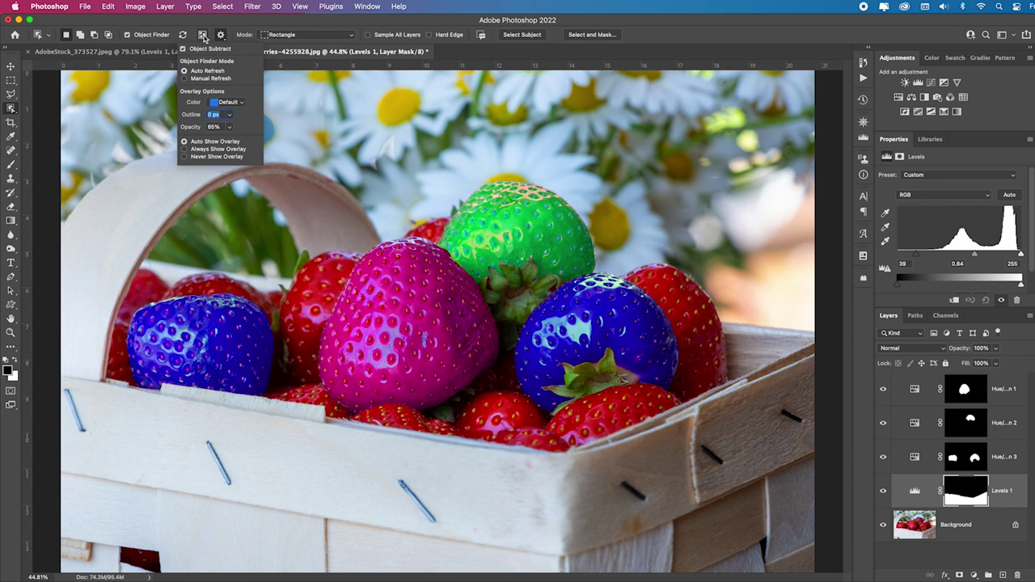
Step: Show all objects detected in the strawberry photo, then hide the preview again
click(203, 35)
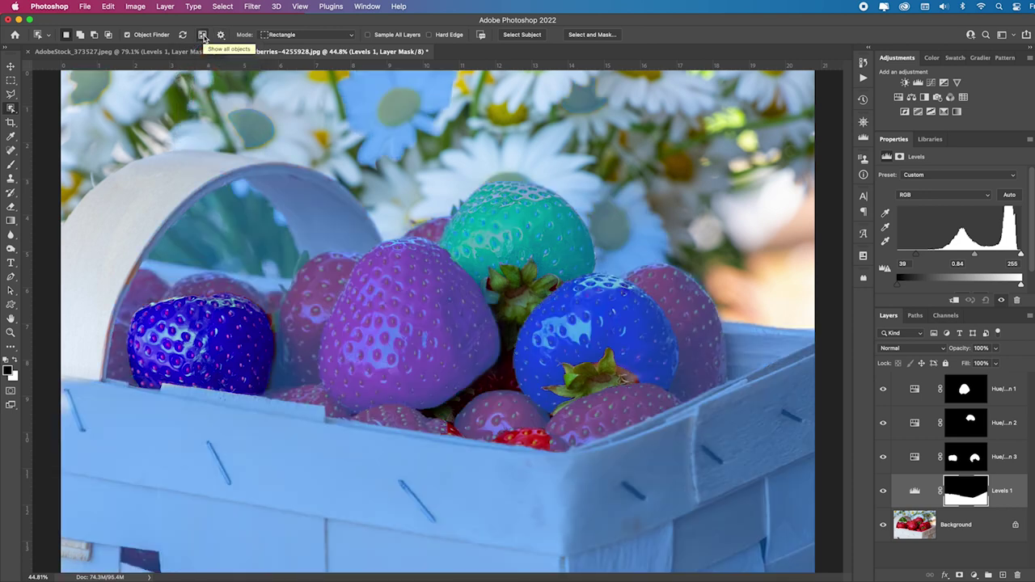
click(203, 36)
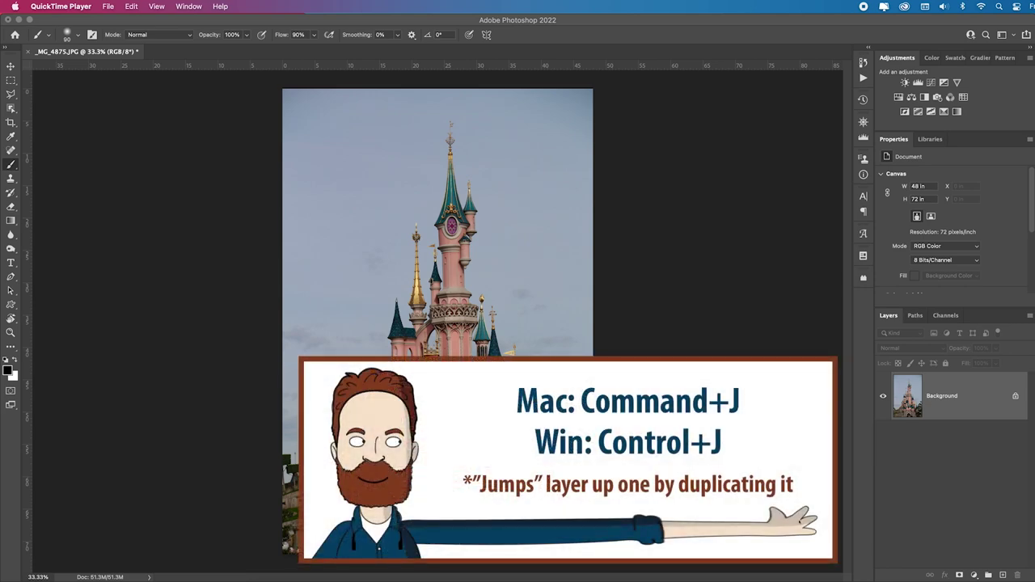
Step: Duplicate the castle photo layer and apply Auto Upright in the Camera Raw Filter
click(898, 422)
key(super+j)
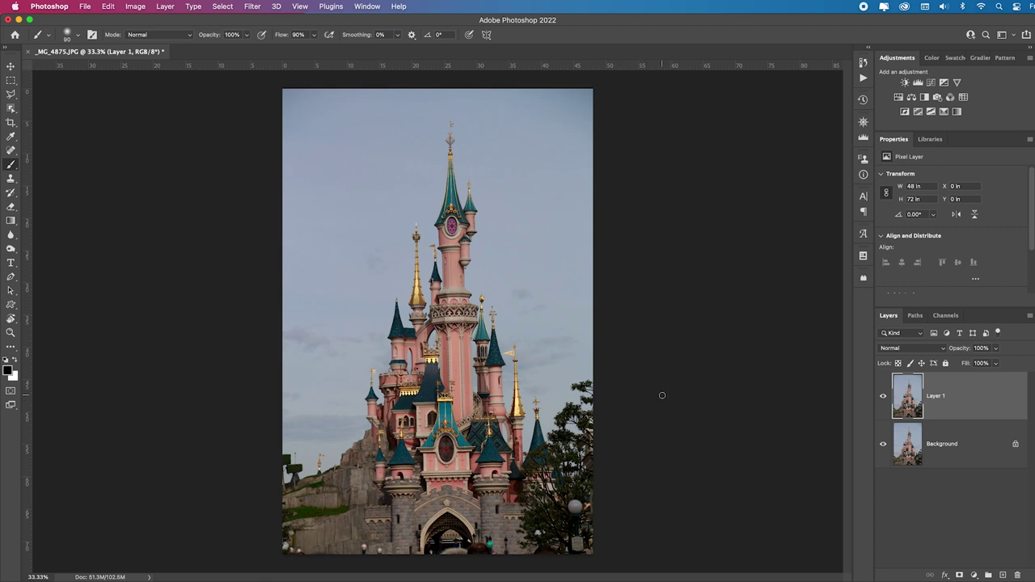
click(254, 6)
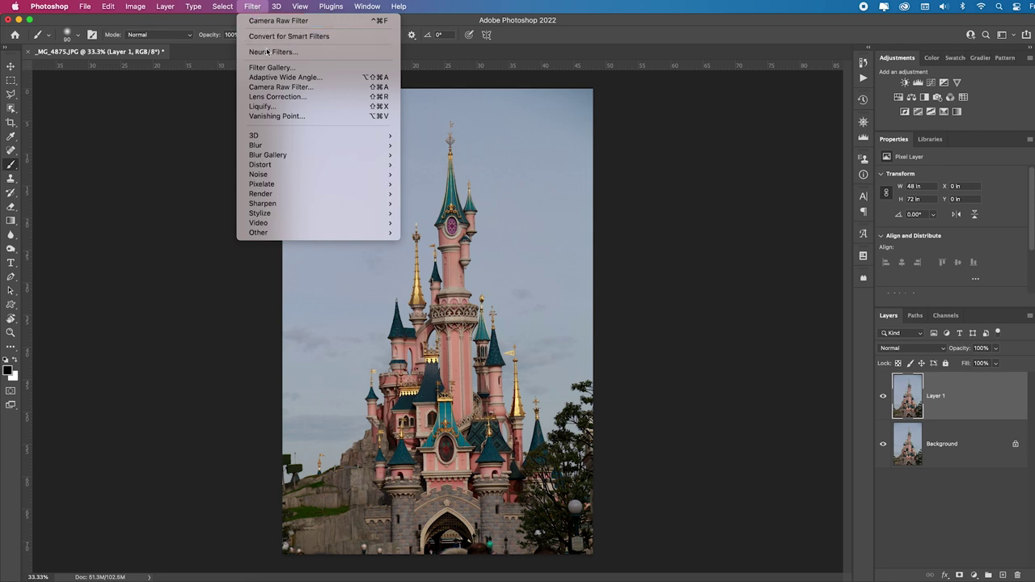
click(343, 87)
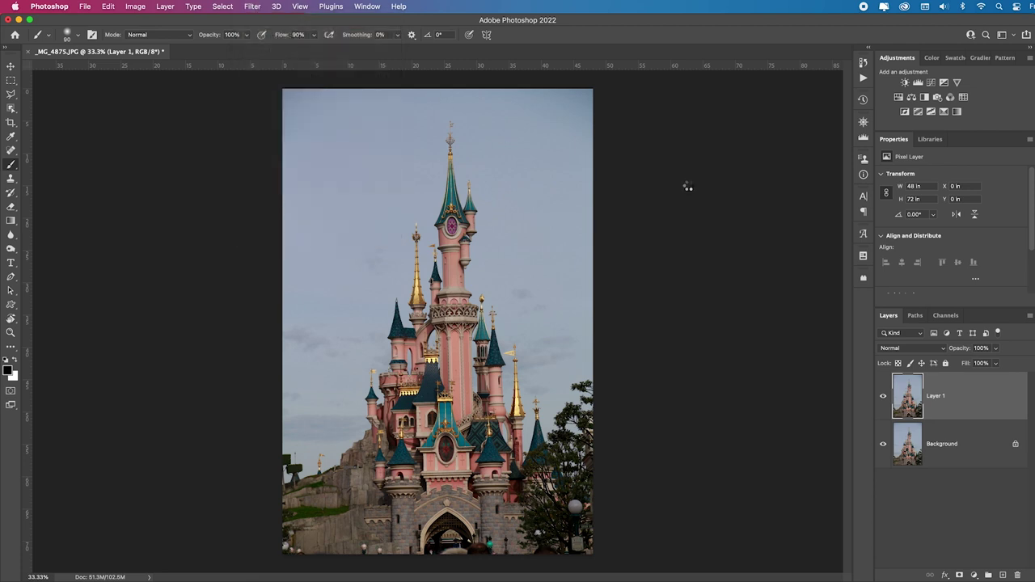
scroll(931, 493, down, 3)
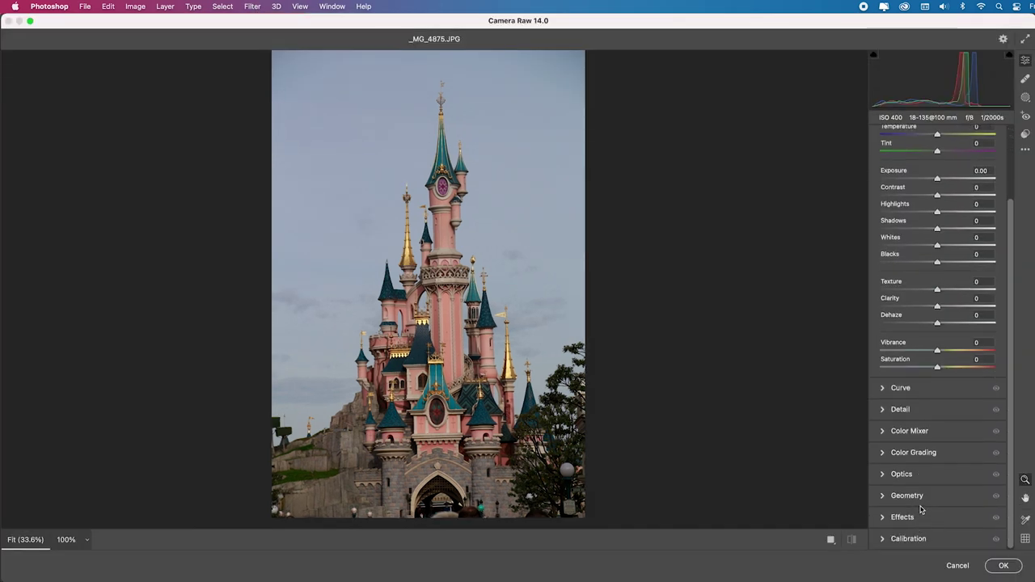
click(920, 496)
click(927, 327)
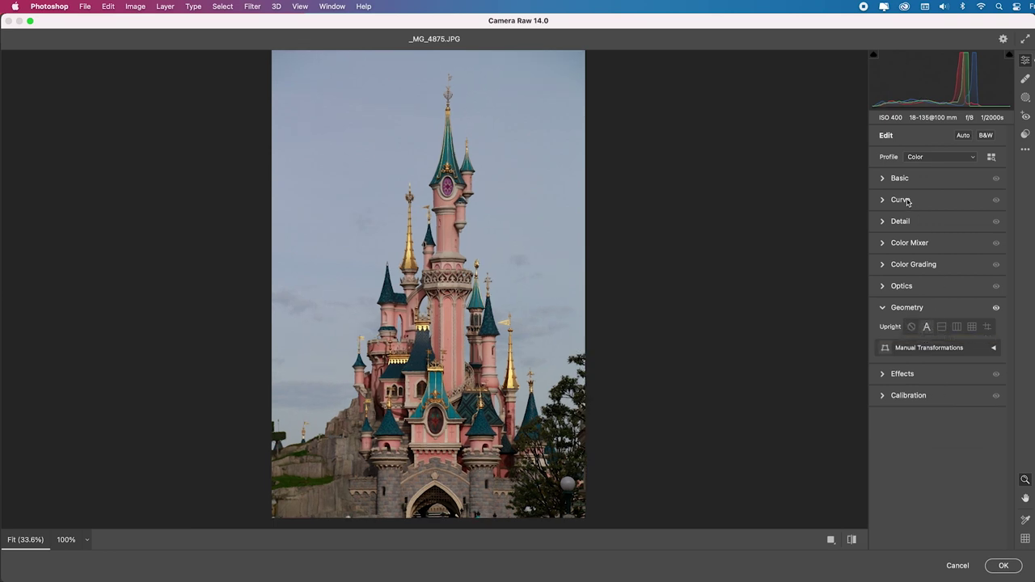
Step: Set Exposure +0.70, Clarity +18 and Vibrance +50, then apply the Camera Raw filter
click(898, 179)
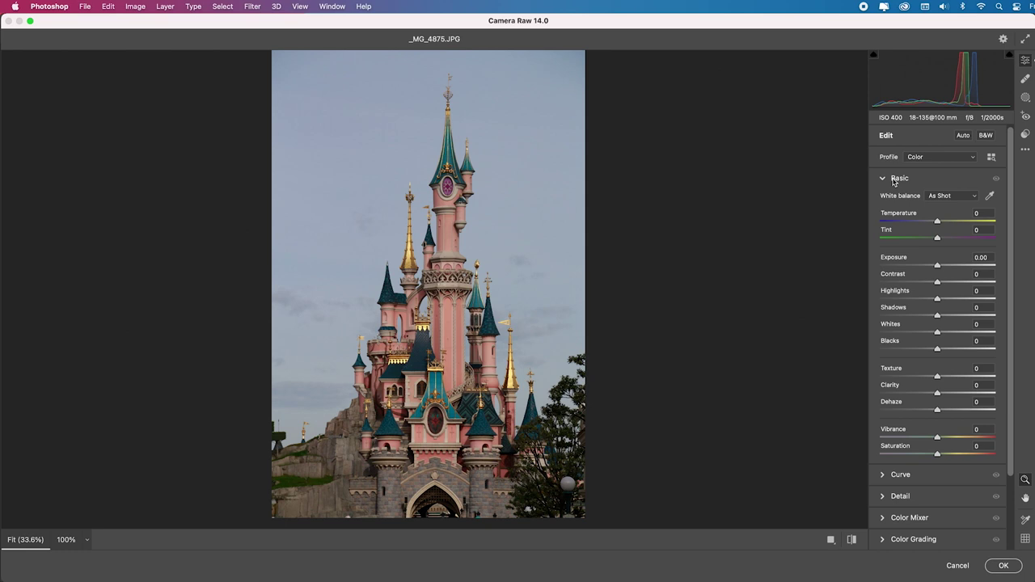
drag(938, 266, 946, 267)
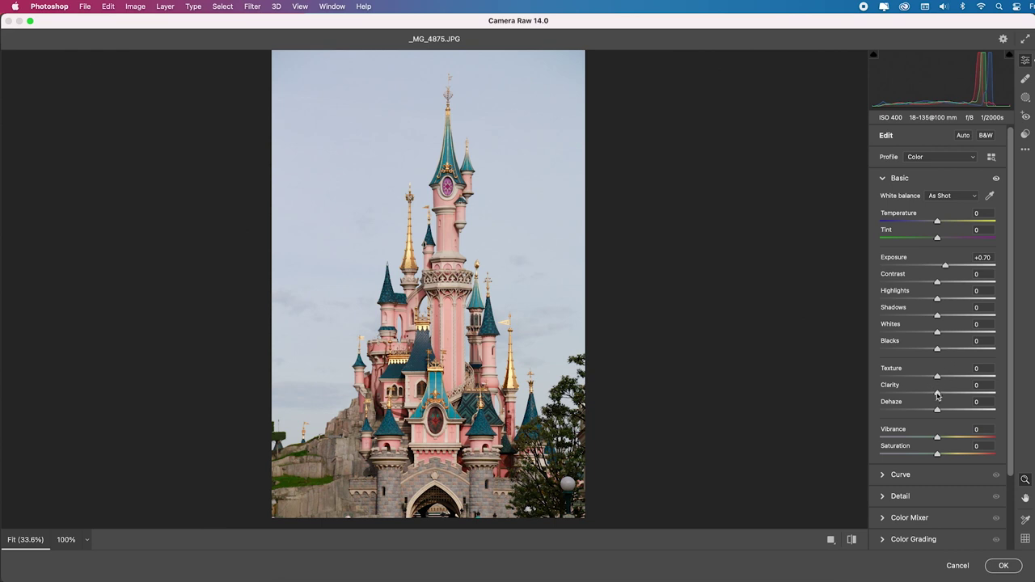
drag(938, 395, 948, 394)
drag(938, 438, 967, 437)
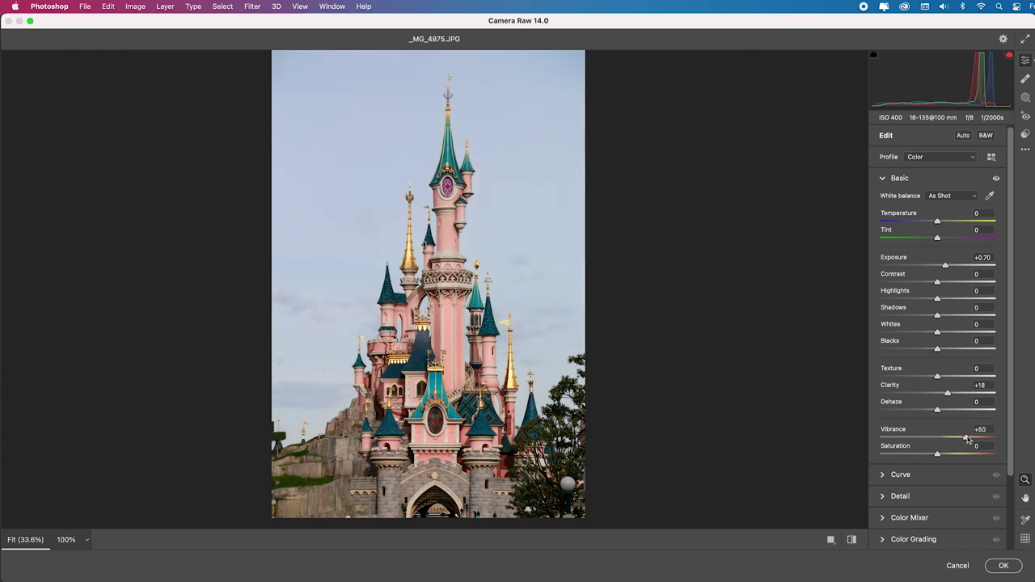
click(1003, 566)
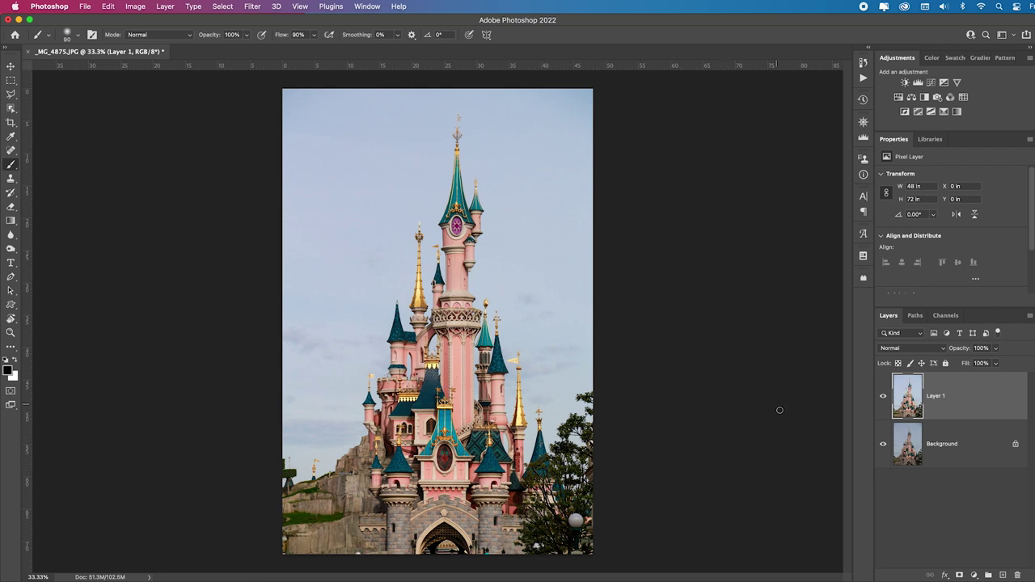
Step: Start Sky Replacement on the castle photo and choose a clear blue preset sky
click(109, 7)
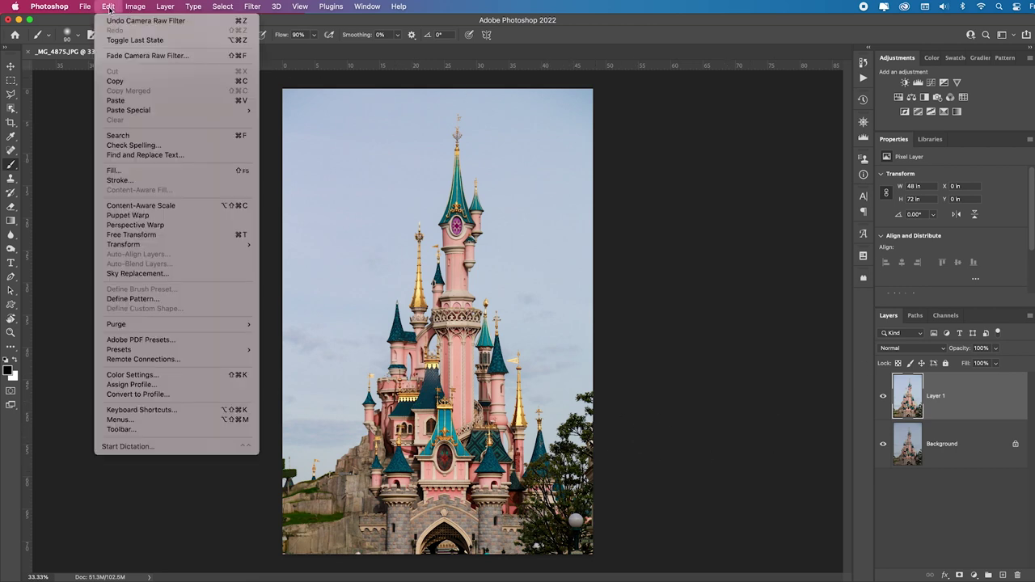
click(209, 277)
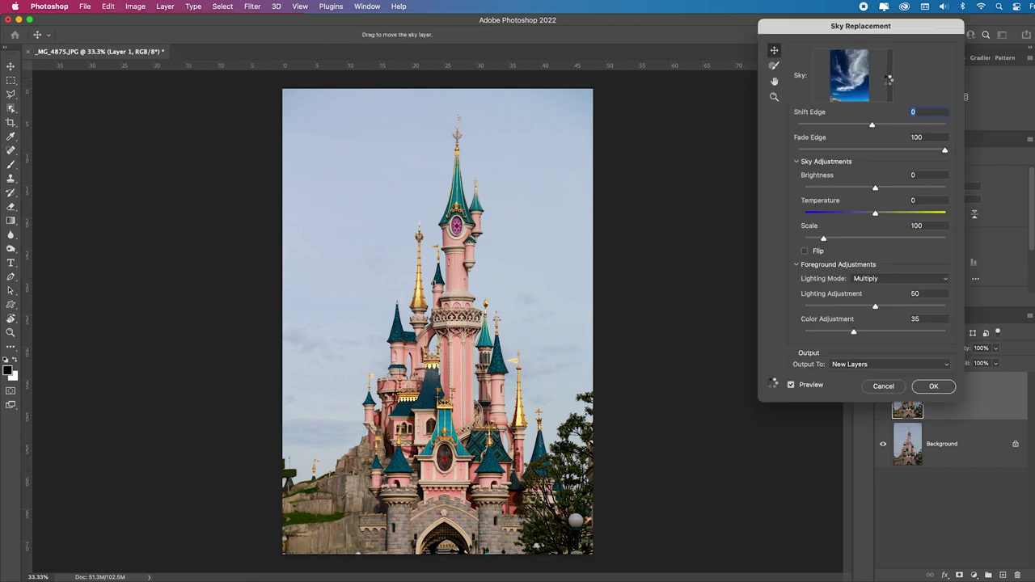
click(890, 76)
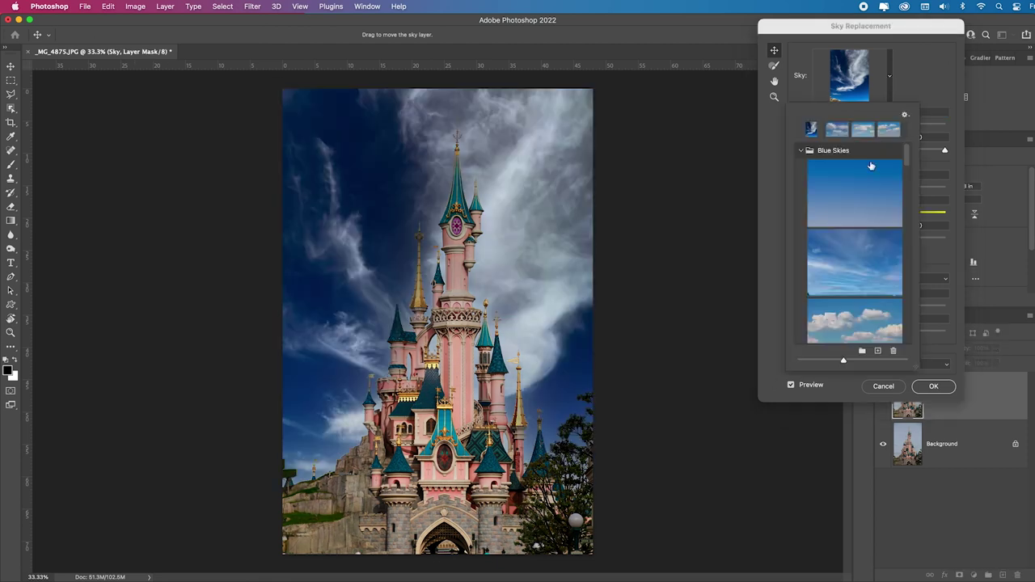
scroll(874, 157, up, 2)
click(867, 167)
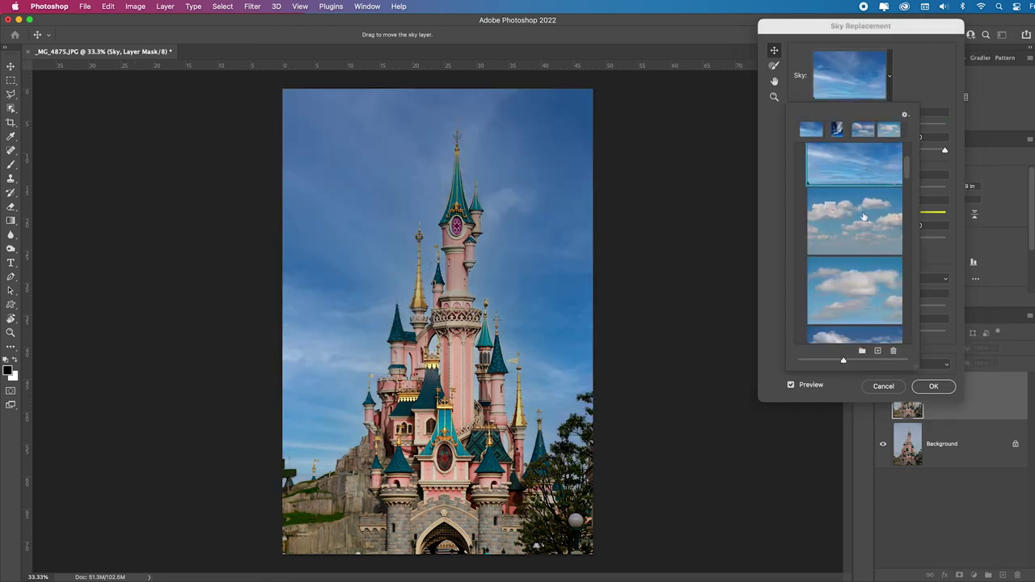
click(921, 77)
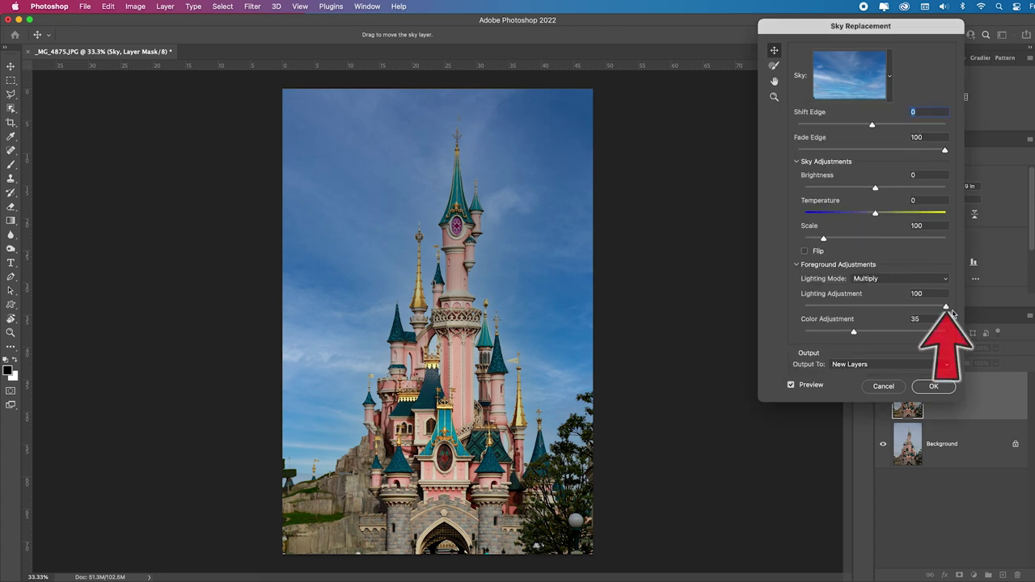
Step: Set Lighting Adjustment to 19 and Color Adjustment to 12, then apply the sky replacement
drag(890, 307, 948, 308)
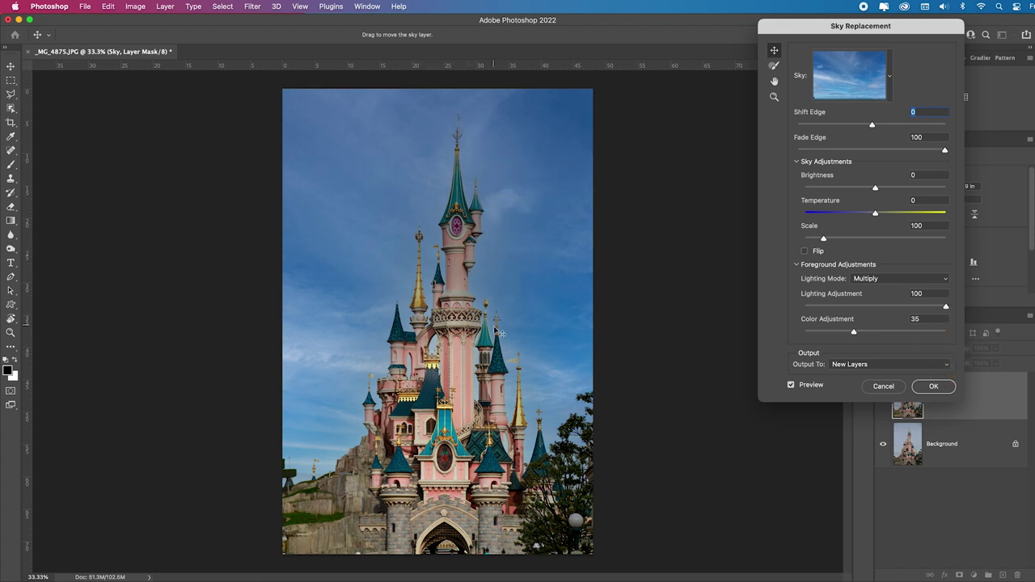
drag(945, 308, 831, 308)
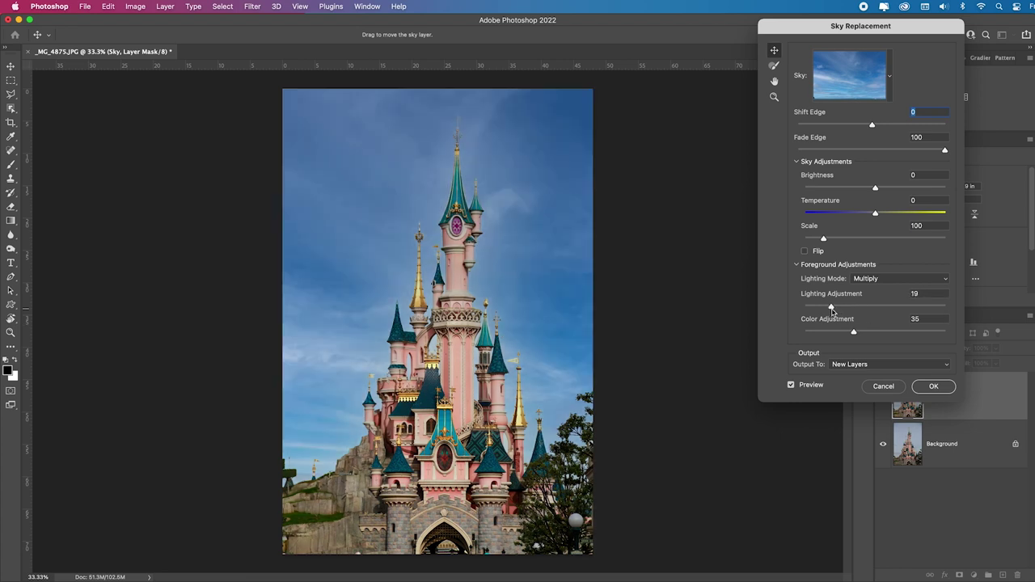
drag(851, 337, 859, 308)
click(934, 388)
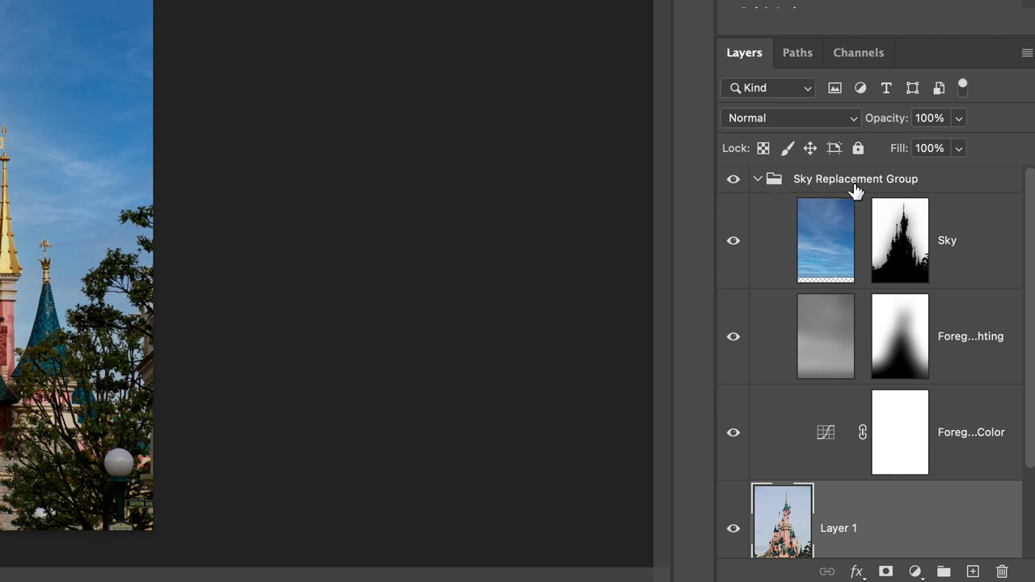
Step: Collapse the Sky Replacement Group and toggle its visibility off and on to compare
click(759, 179)
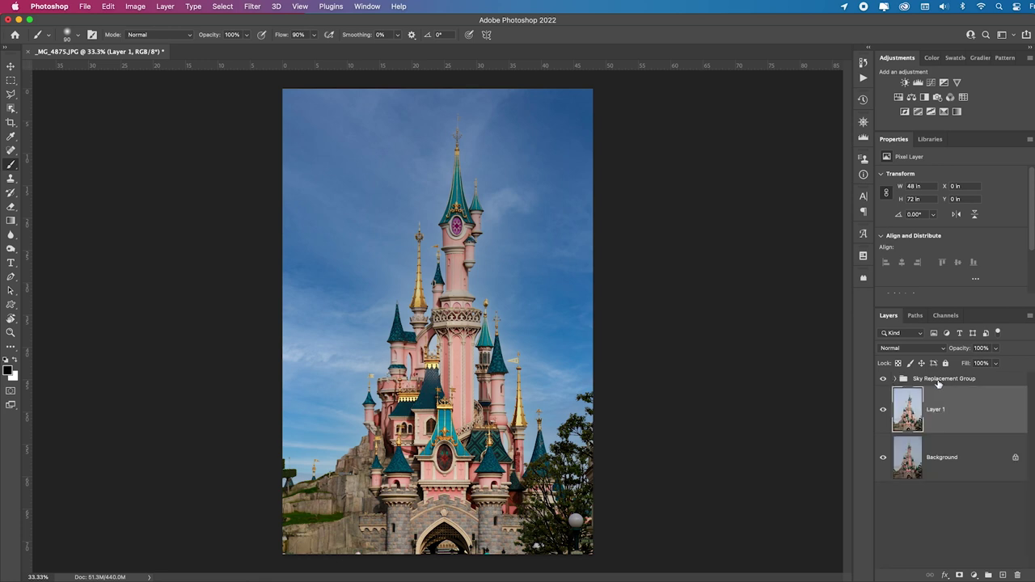
click(883, 379)
click(884, 380)
Step: Select the castle with the Object Selection tool by marking the region around it
click(17, 110)
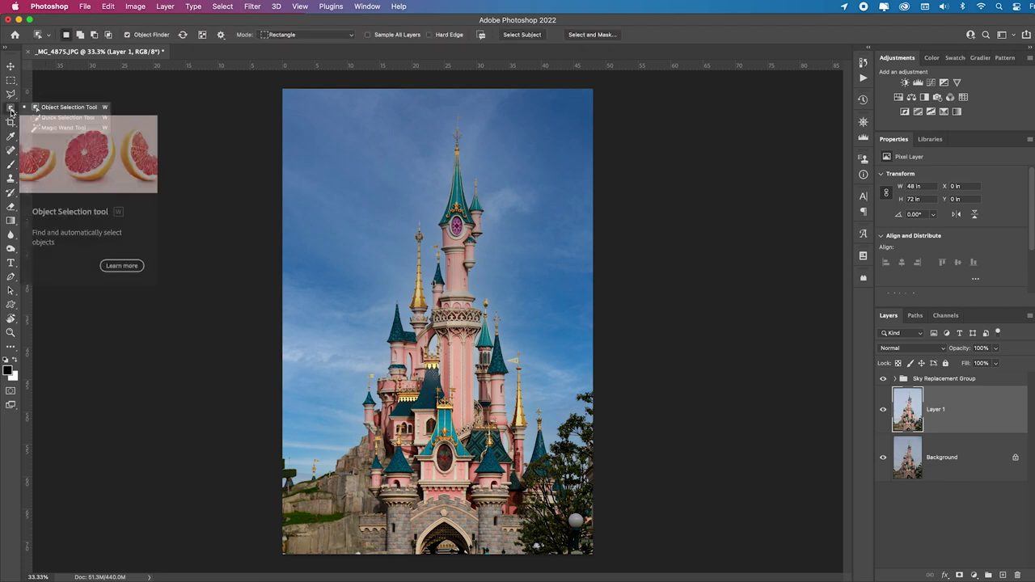
right_click(19, 112)
click(58, 107)
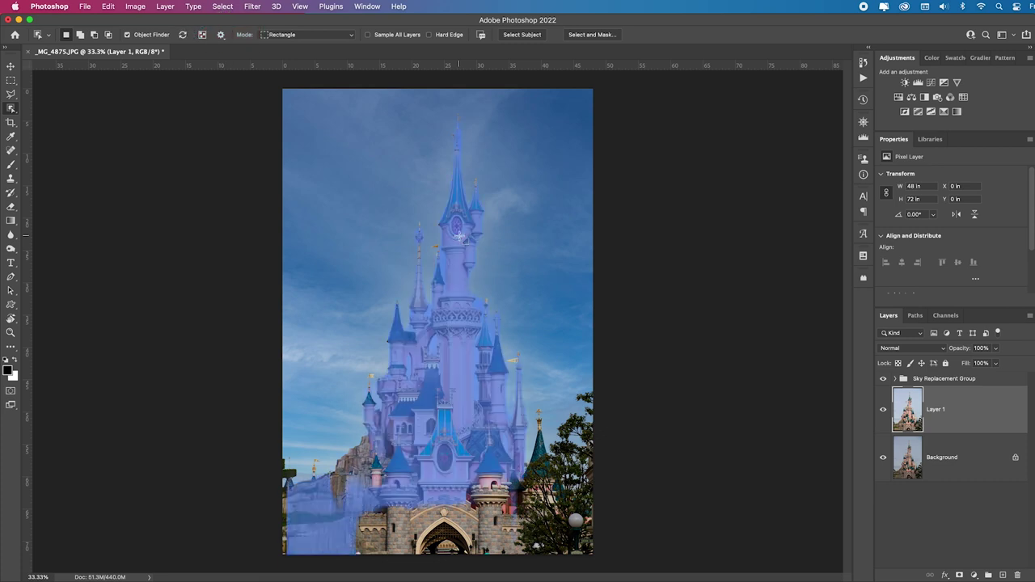
drag(265, 377, 860, 558)
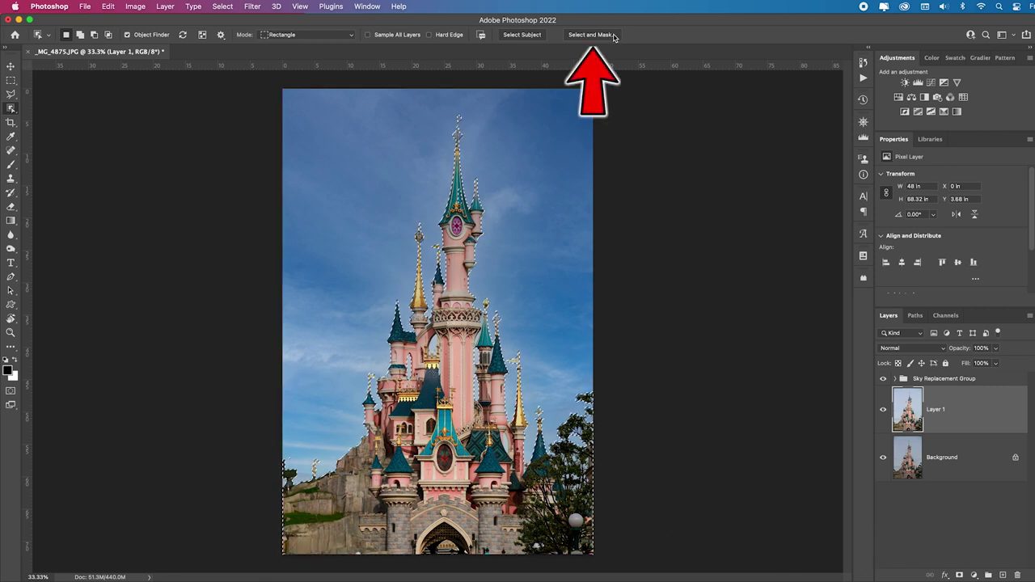
click(605, 34)
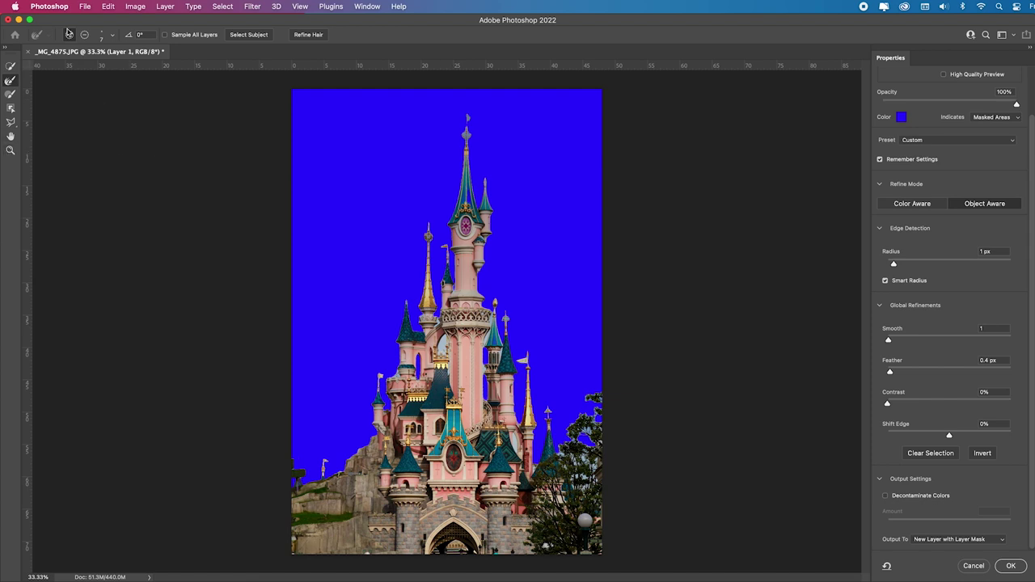
Step: Refine the edges around the left towers, top-right spire and tree, and output a new masked layer
click(14, 81)
key(bracketright)
key(bracketright)
key(bracketright)
key(bracketright)
key(bracketright)
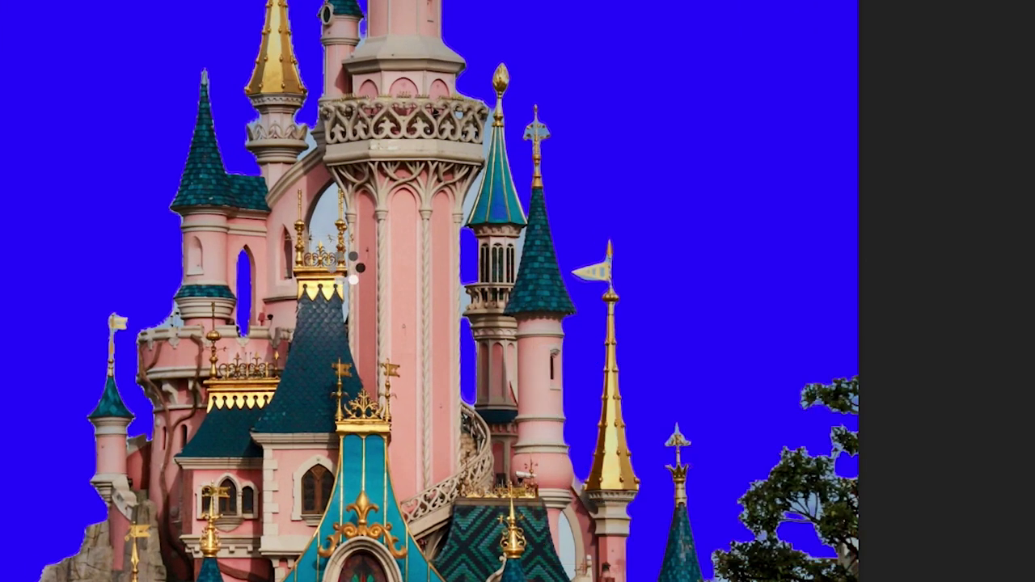
mouse_move(353, 267)
mouse_down()
mouse_move(304, 151)
mouse_move(309, 125)
mouse_up()
mouse_move(527, 104)
mouse_down()
mouse_move(536, 121)
mouse_move(471, 212)
mouse_up()
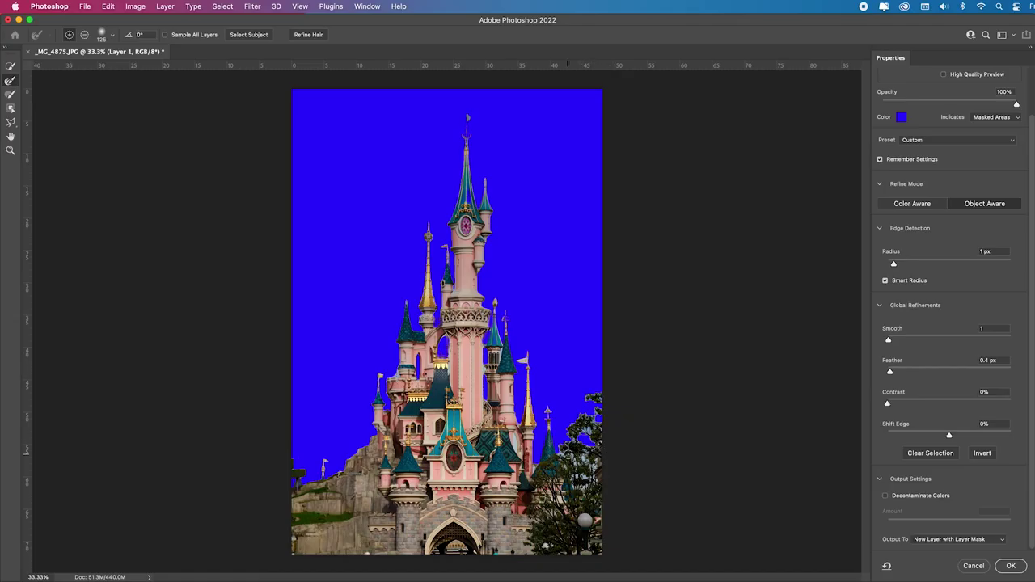
mouse_move(566, 450)
mouse_down()
mouse_move(585, 461)
mouse_move(576, 435)
mouse_move(601, 388)
mouse_up()
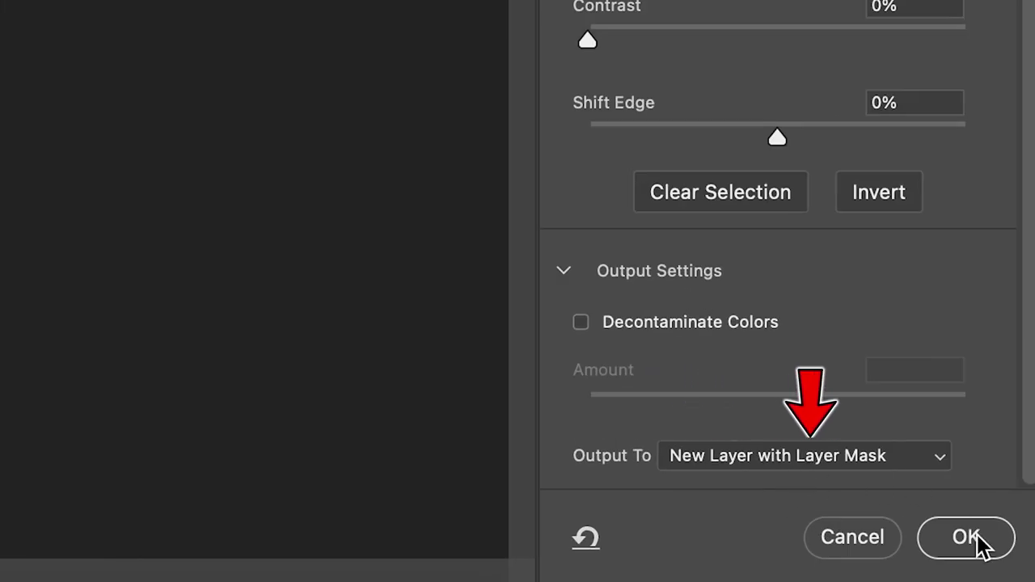
click(1012, 567)
click(883, 458)
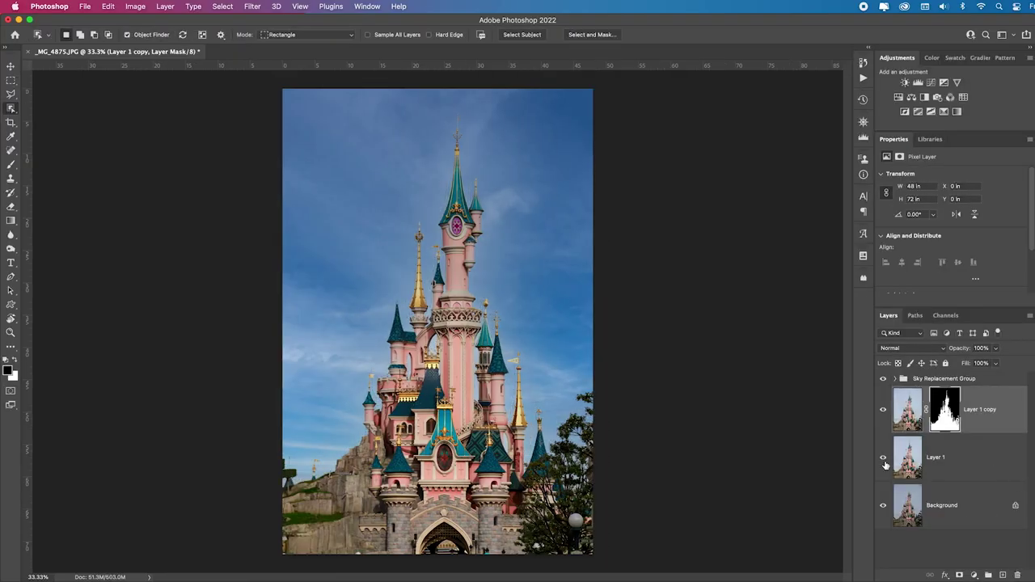
Step: Move Layer 1 copy above the Sky Replacement Group and add a sky-brightening Levels adjustment (49, 1.77, 226)
drag(1004, 406, 1003, 377)
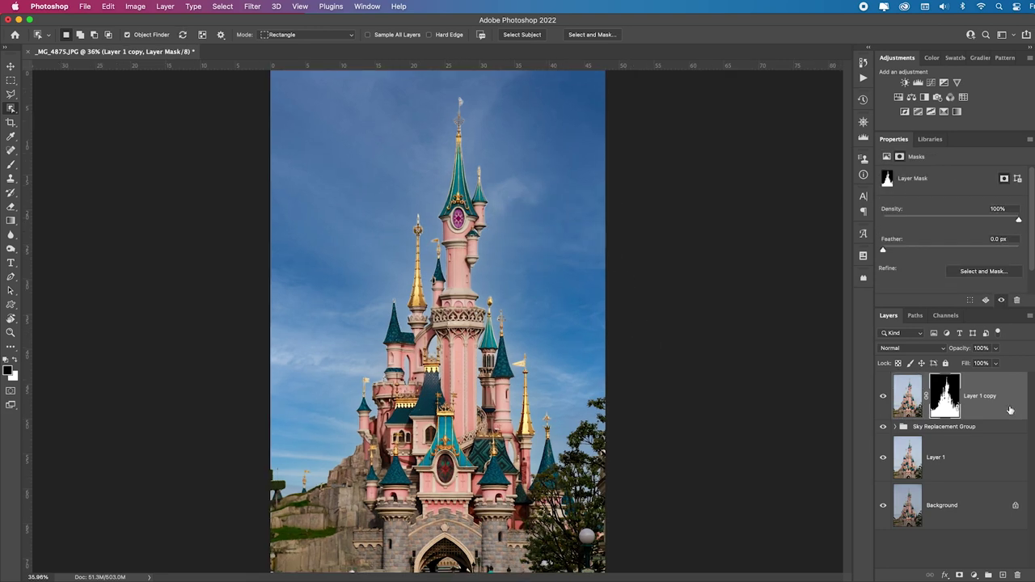
click(988, 433)
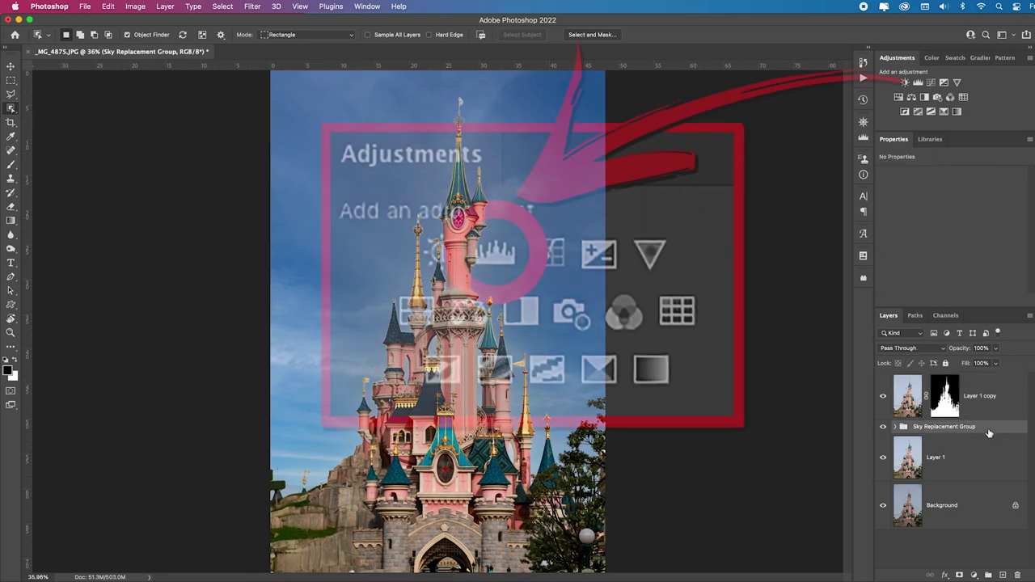
click(919, 83)
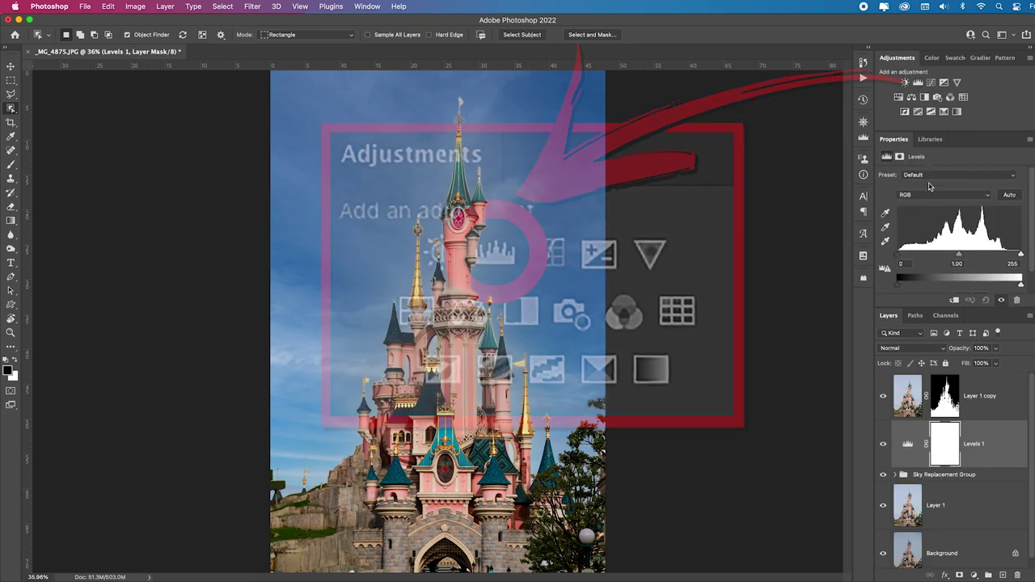
drag(916, 258, 921, 257)
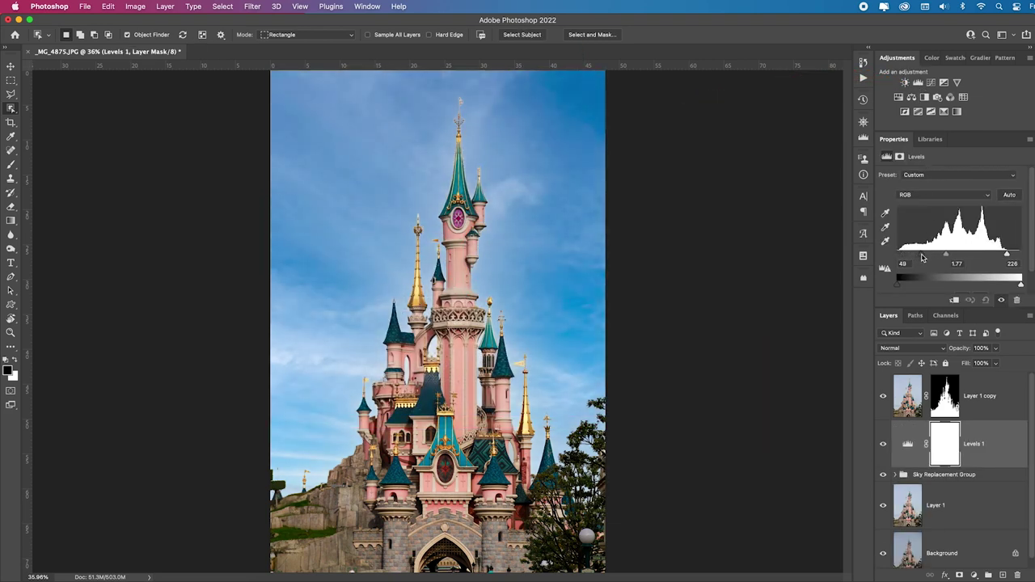
click(918, 397)
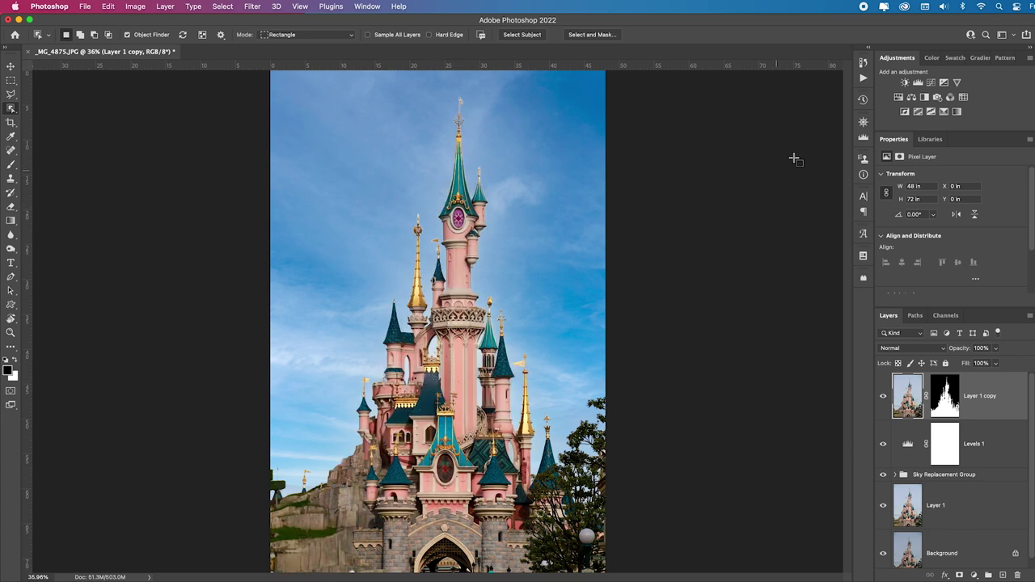
click(253, 6)
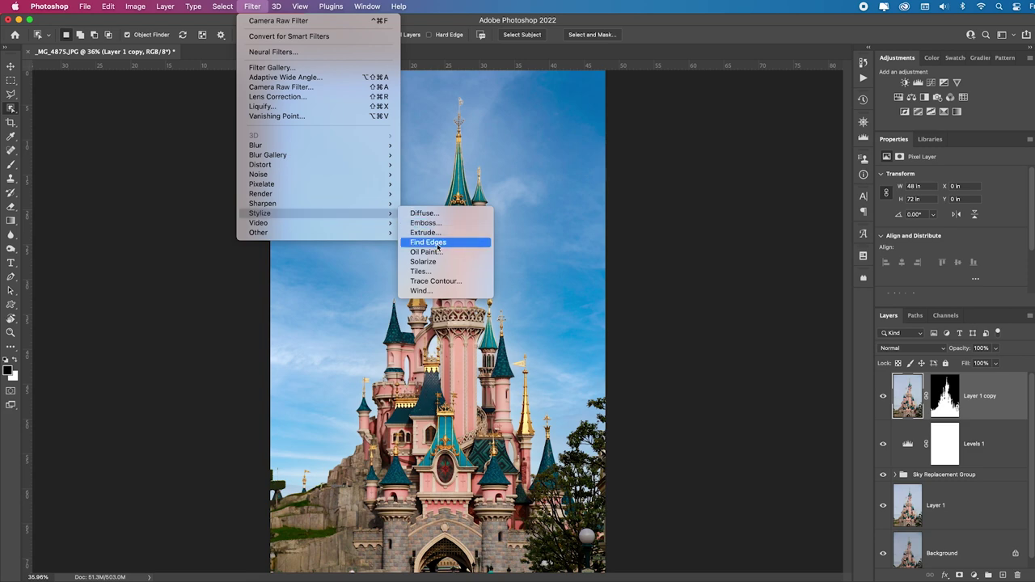
Step: Apply Oil Paint to the castle copy, add Hue/Saturation at +23, and stamp visible into Layer 2
click(615, 266)
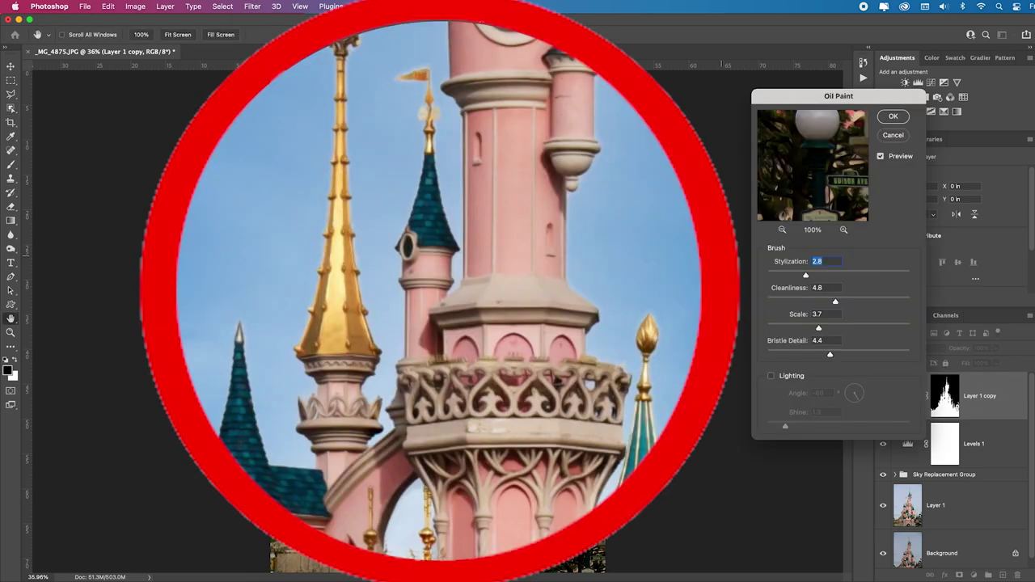
click(893, 116)
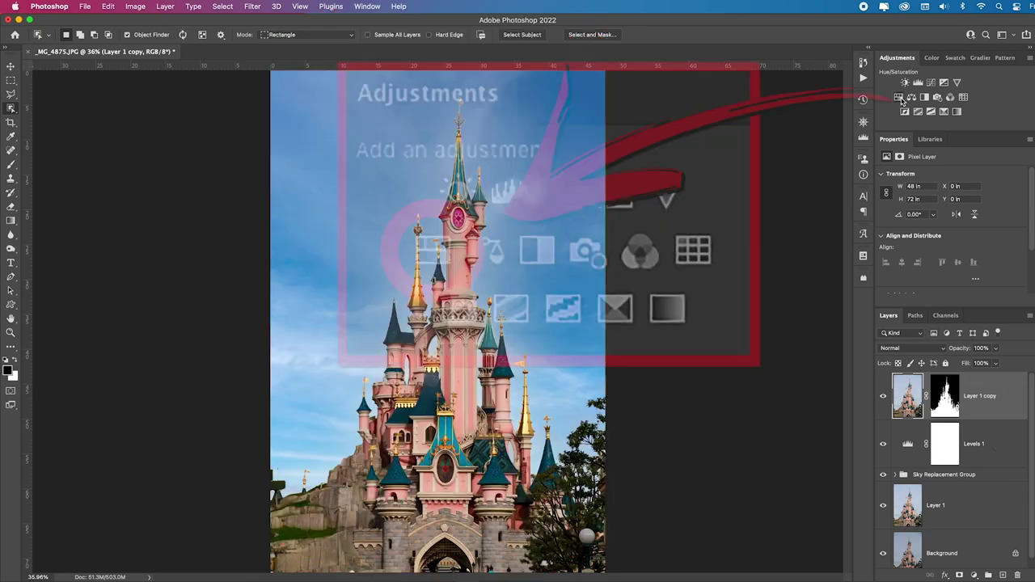
click(900, 98)
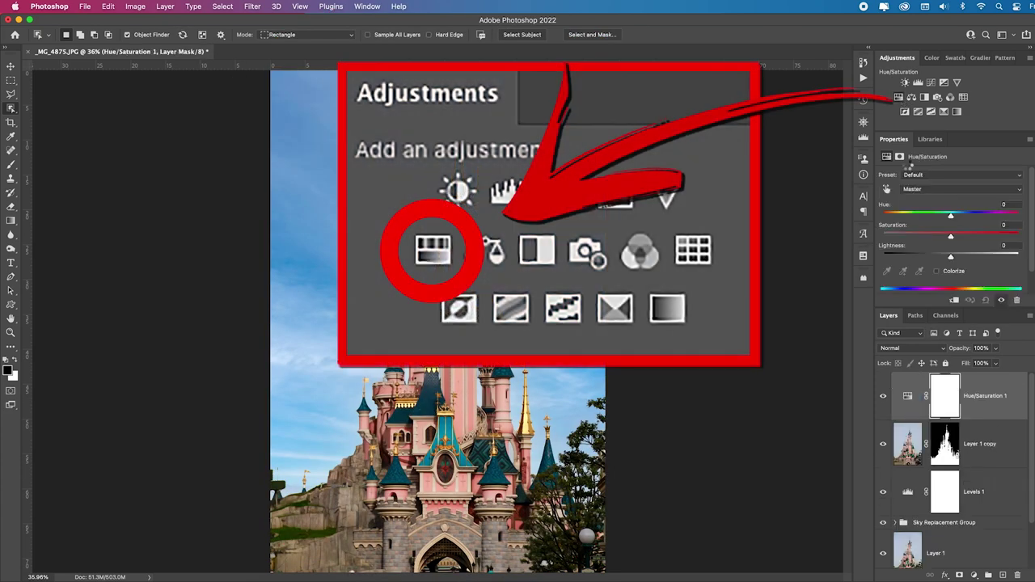
drag(952, 240, 966, 239)
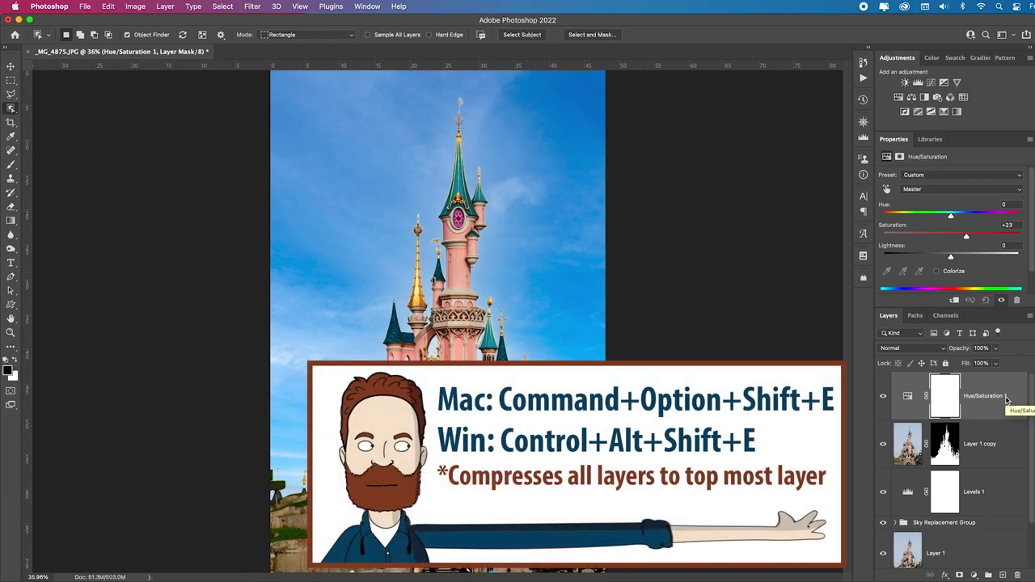
key(super+alt+shift+e)
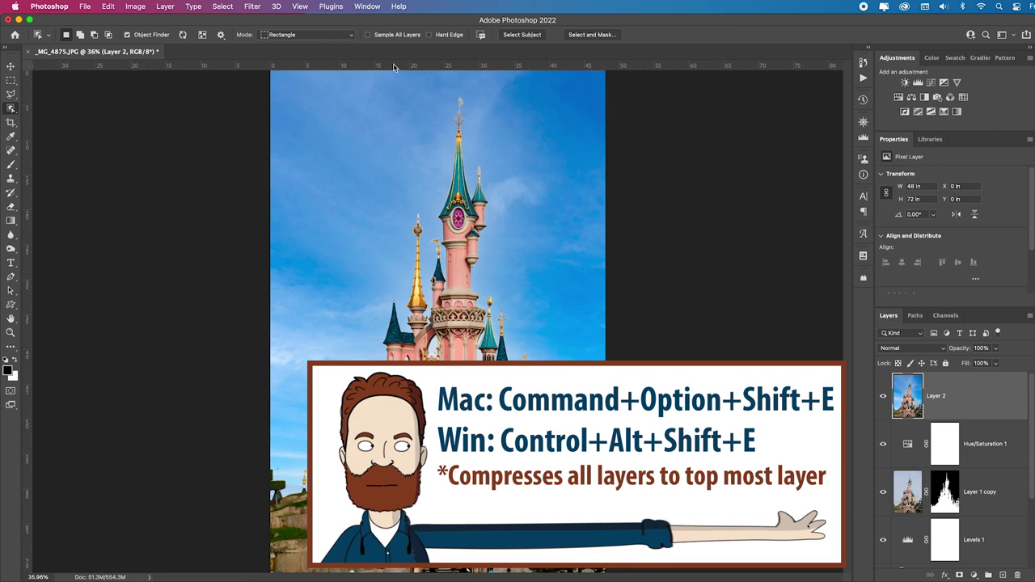
Step: Apply a Camera Raw filter to Layer 2 with Dehaze +25, Shadows +33 and Exposure +0.50
click(223, 6)
mouse_move(252, 6)
click(292, 87)
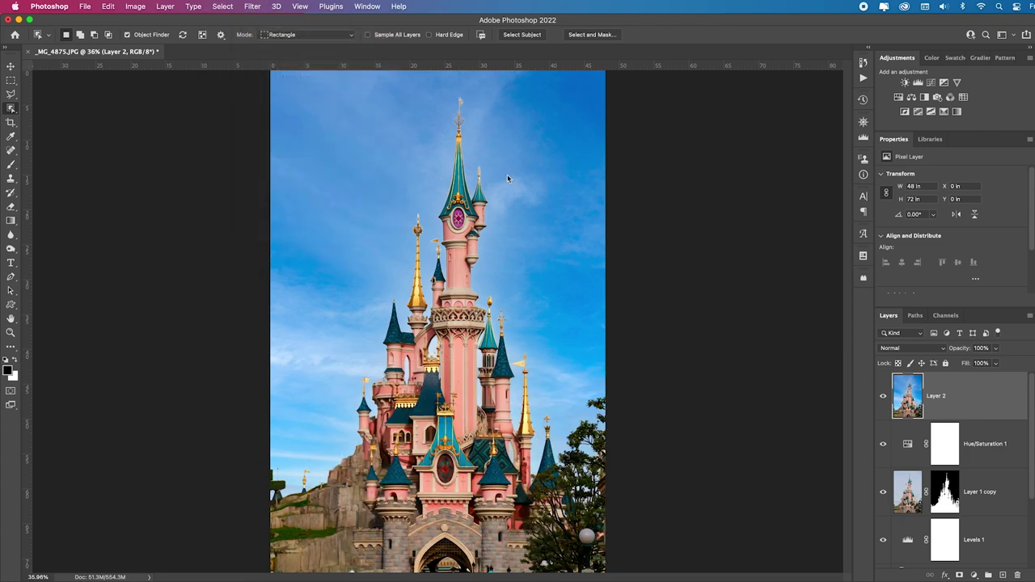
drag(936, 412, 952, 411)
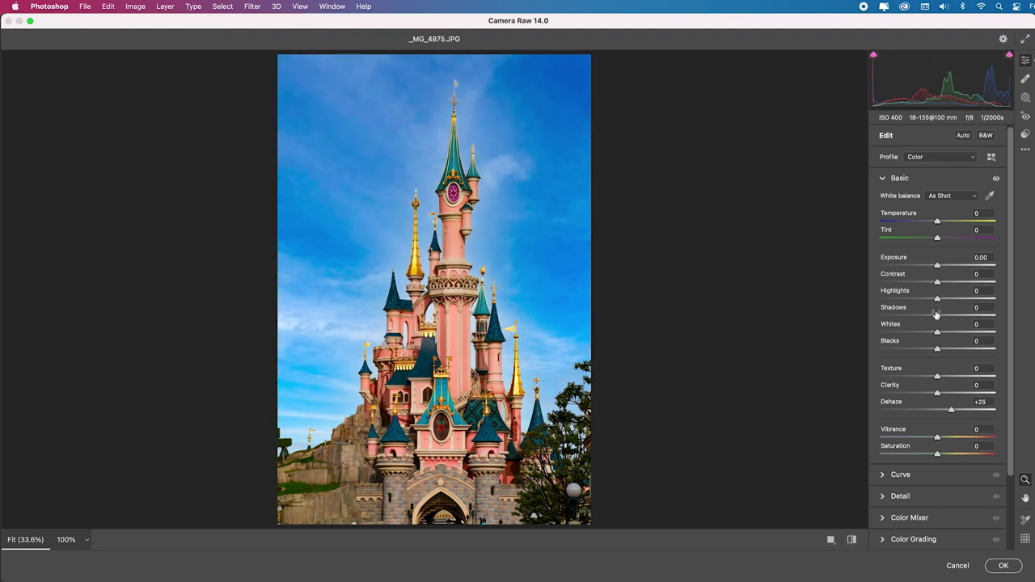
drag(939, 316, 958, 316)
drag(937, 268, 943, 268)
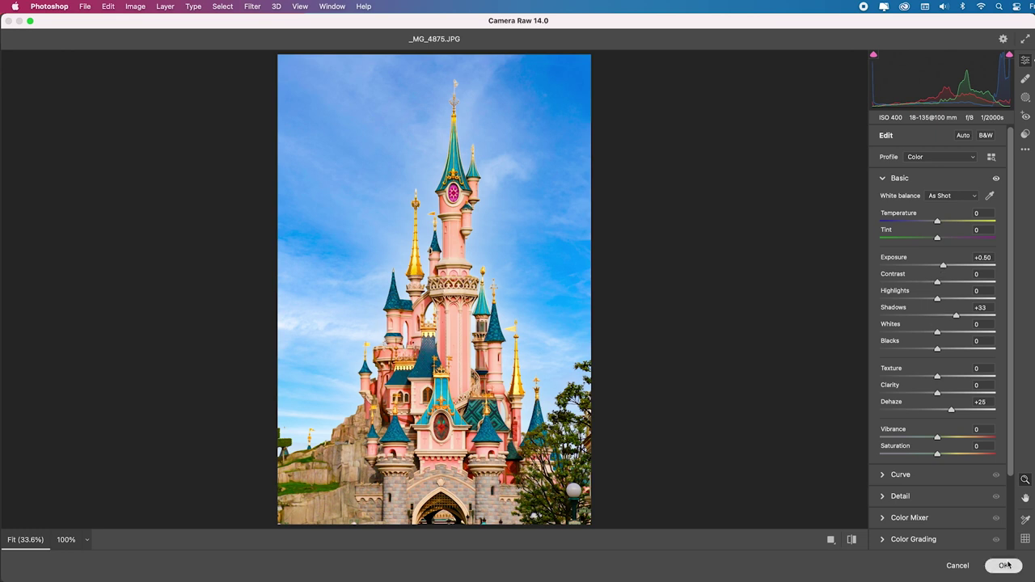
click(1003, 565)
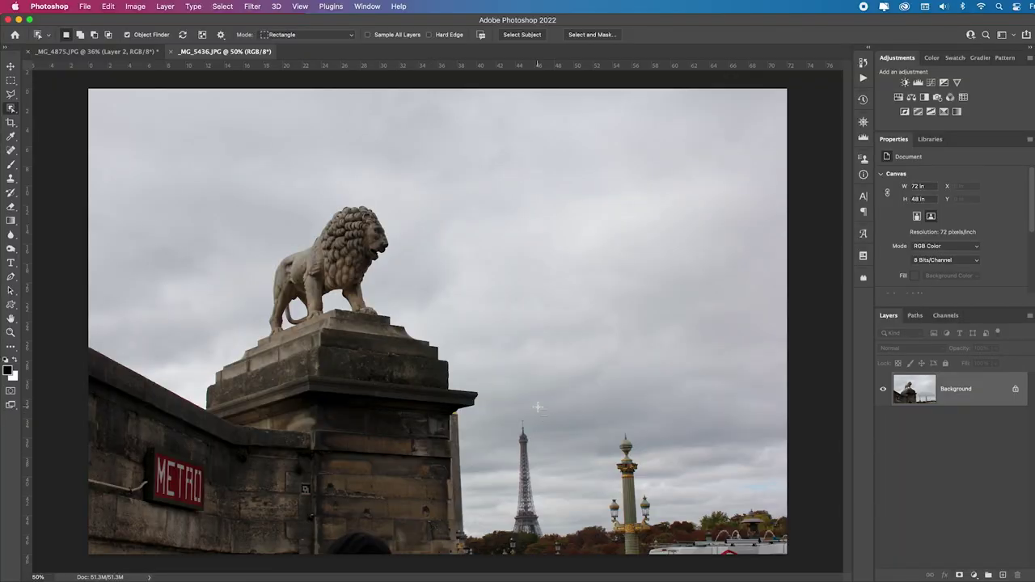
Step: Preview a blue preset sky over the lion photo and choose Download Free Skies from Adobe
click(112, 7)
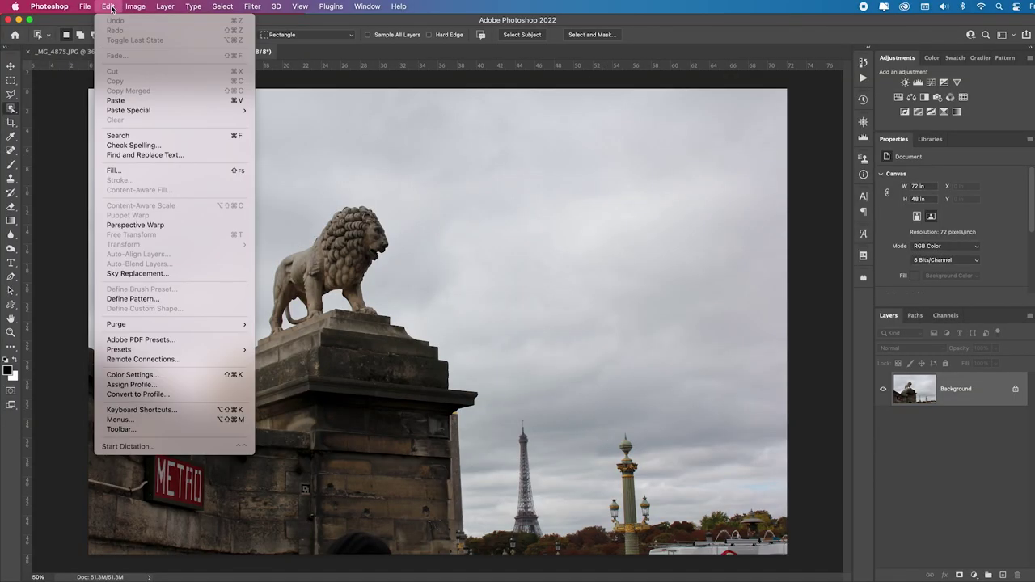
click(202, 277)
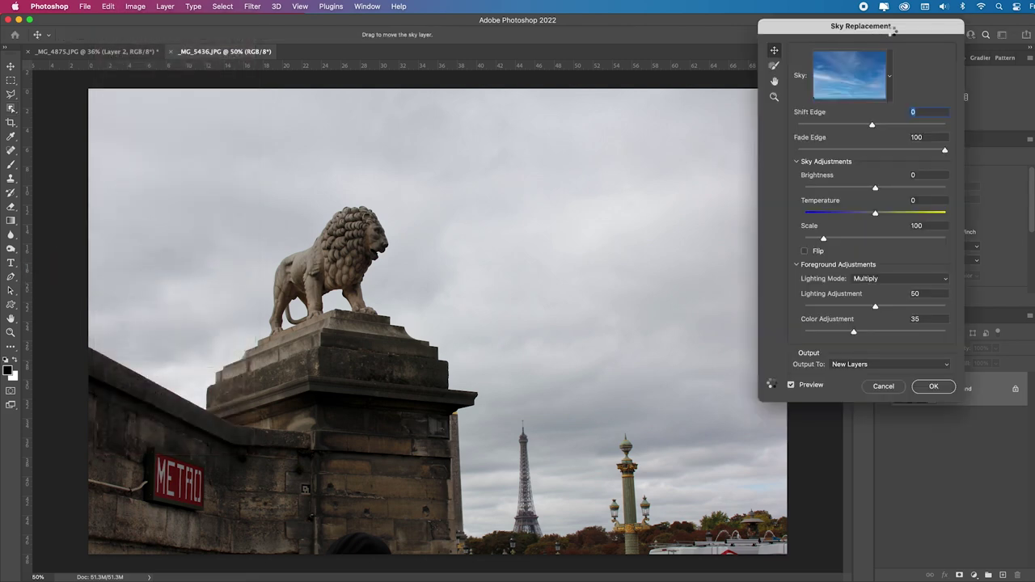
drag(890, 27, 711, 52)
click(711, 99)
click(727, 140)
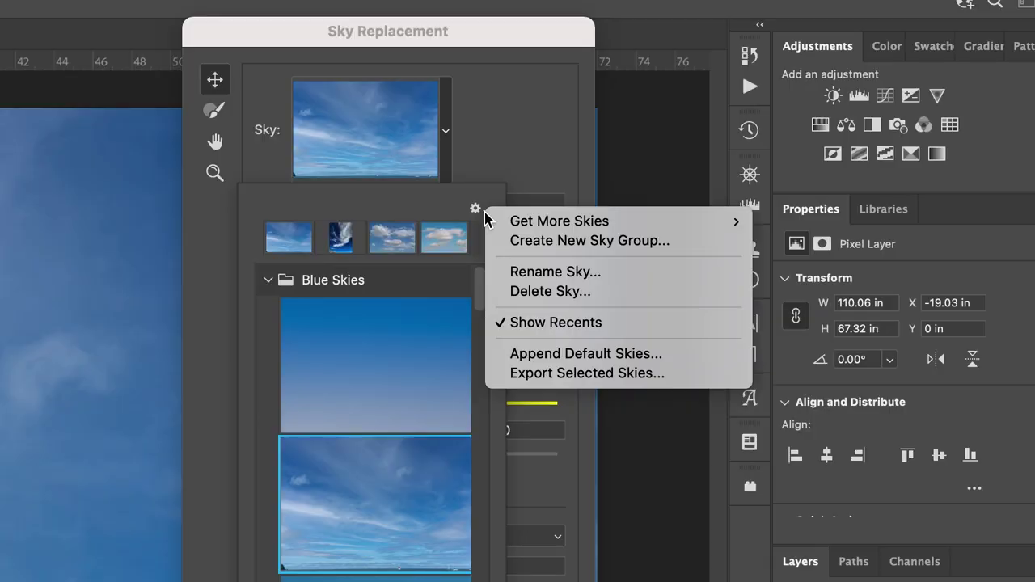
mouse_move(548, 227)
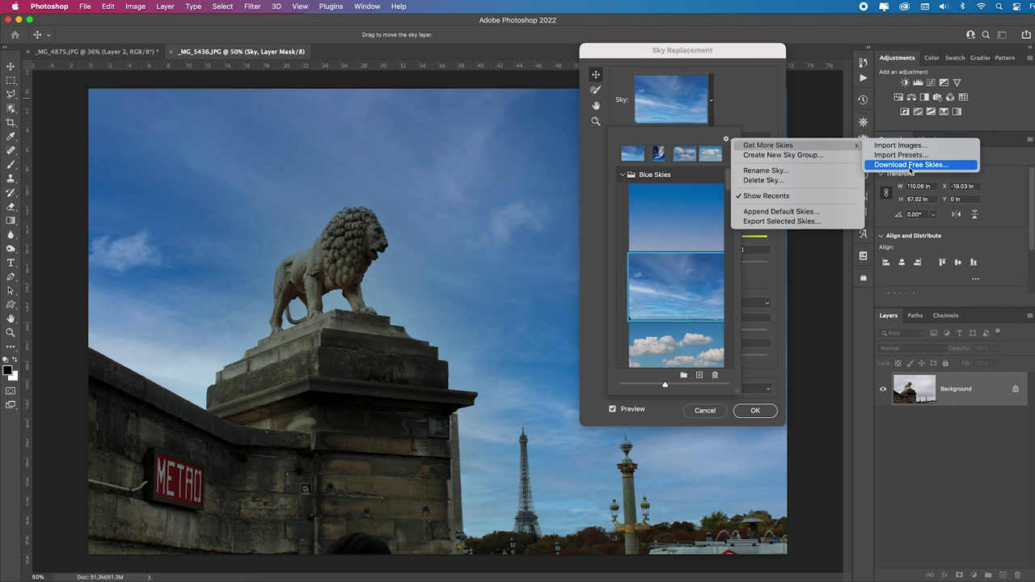
click(910, 165)
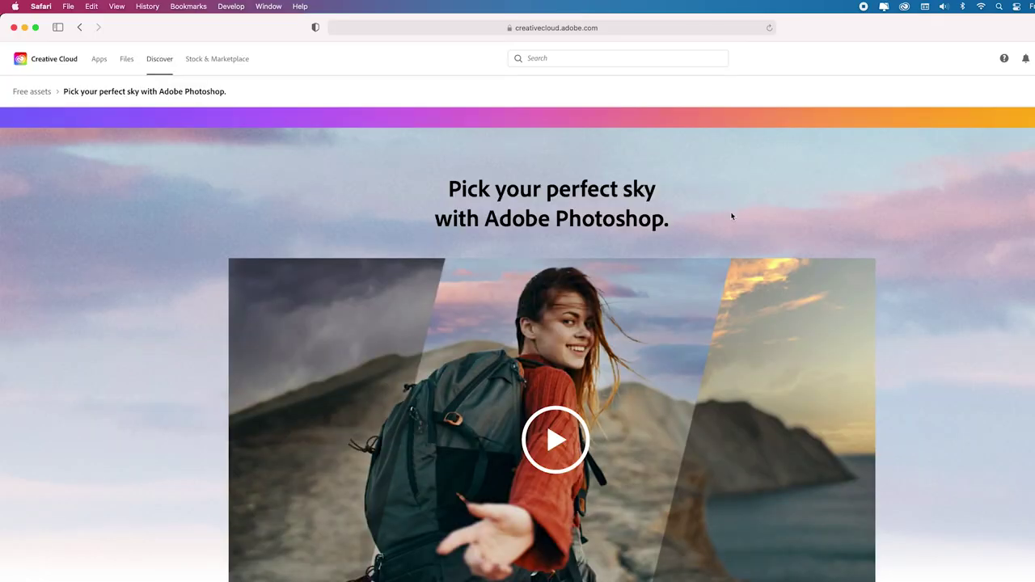
Step: Scroll down the Adobe Creative Cloud free skies page in Safari
scroll(734, 217, down, 5)
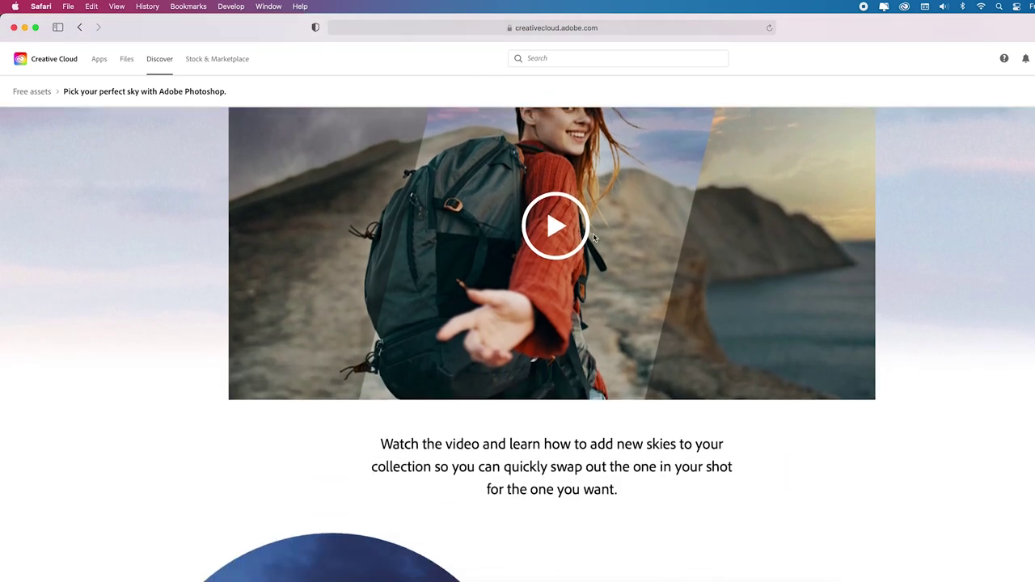
scroll(596, 237, down, 10)
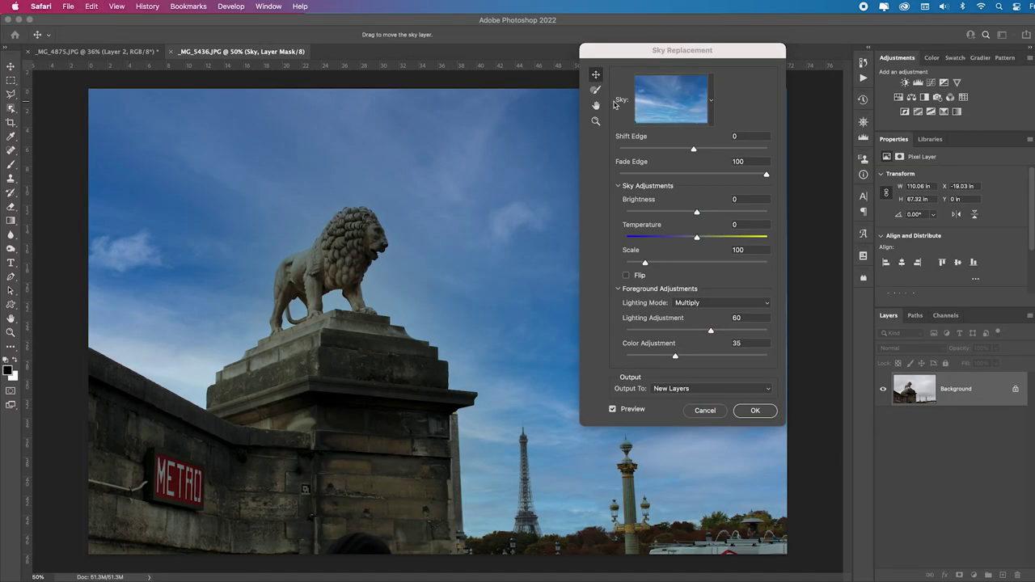
Step: Start a sky preset import and browse to Movies > Whats NEW PS2022 > Sky Replacement
click(753, 114)
click(711, 100)
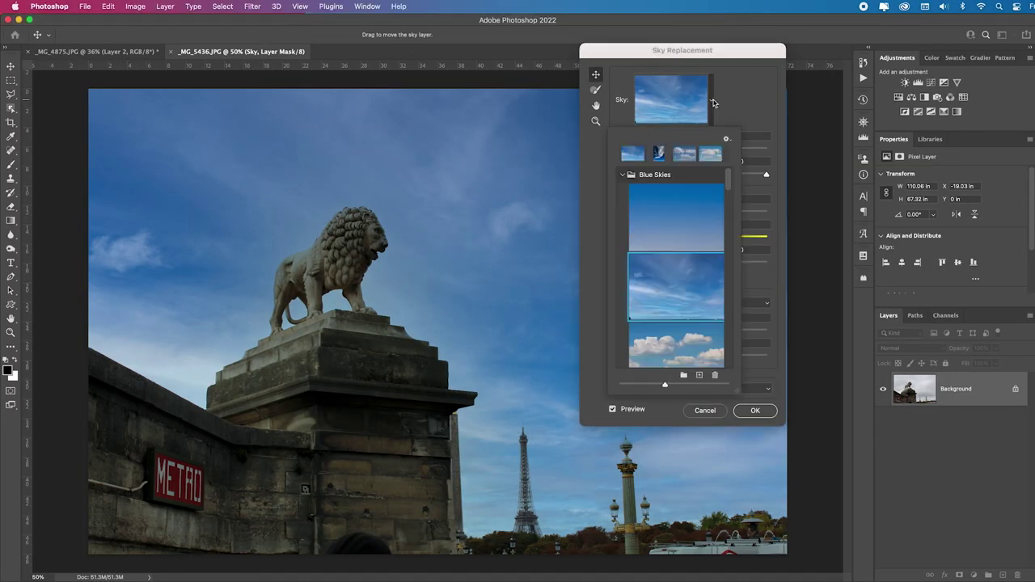
click(728, 140)
mouse_move(841, 143)
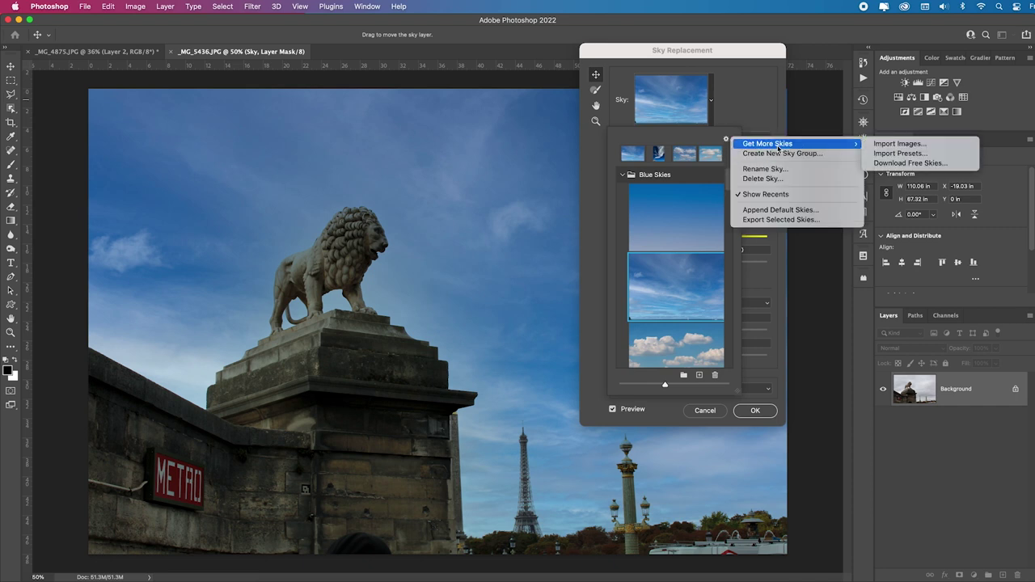
click(904, 156)
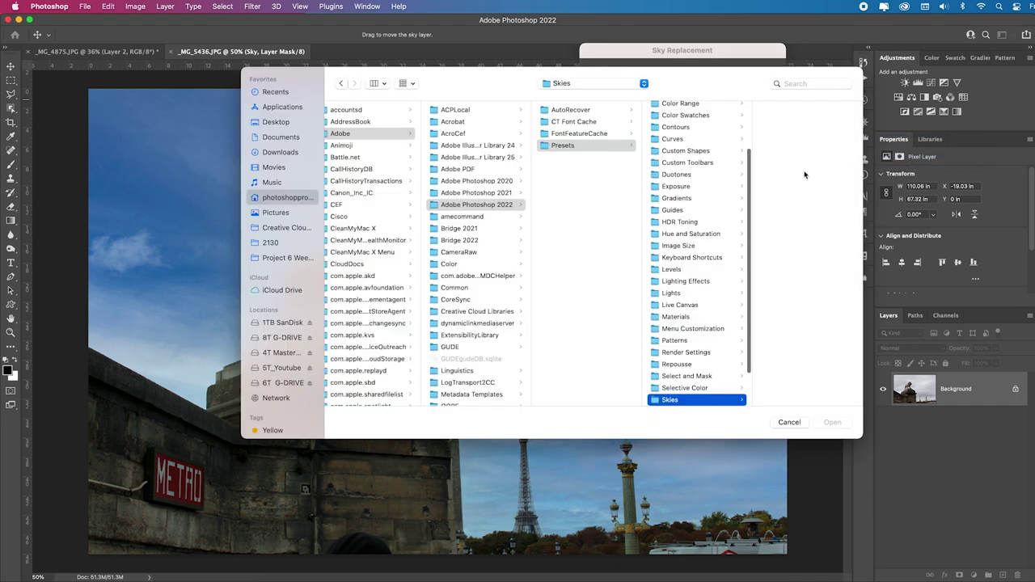
click(275, 168)
click(368, 289)
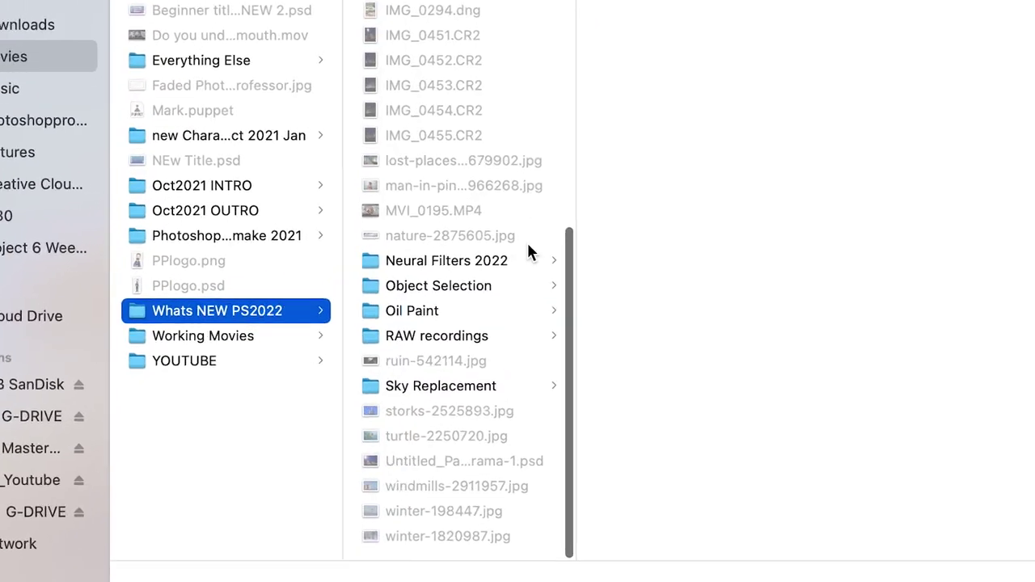
click(470, 384)
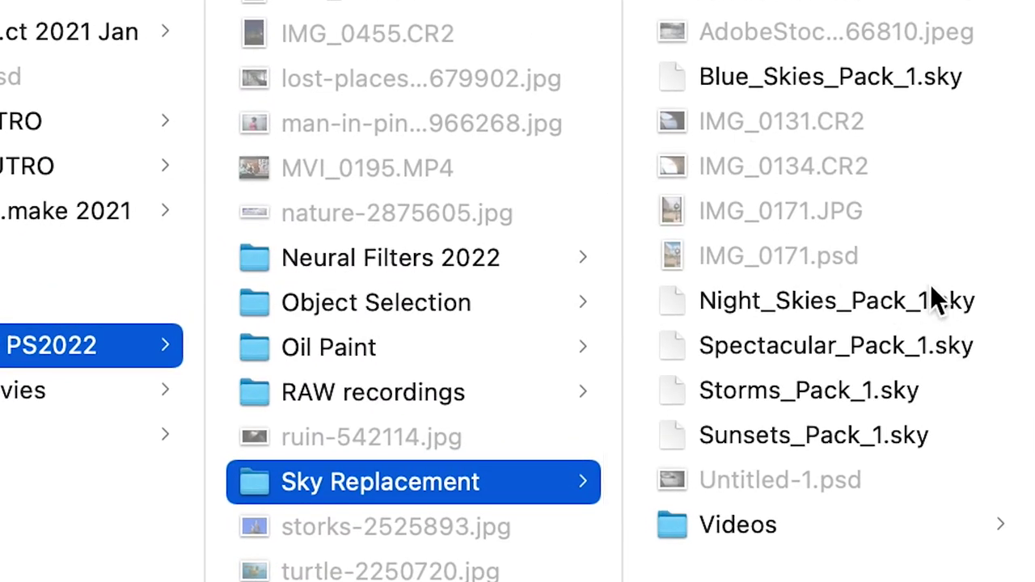
Step: Select the Blue_Skies, Night_Skies, Spectacular, Storms and Sunsets Pack_1 .sky files
click(908, 81)
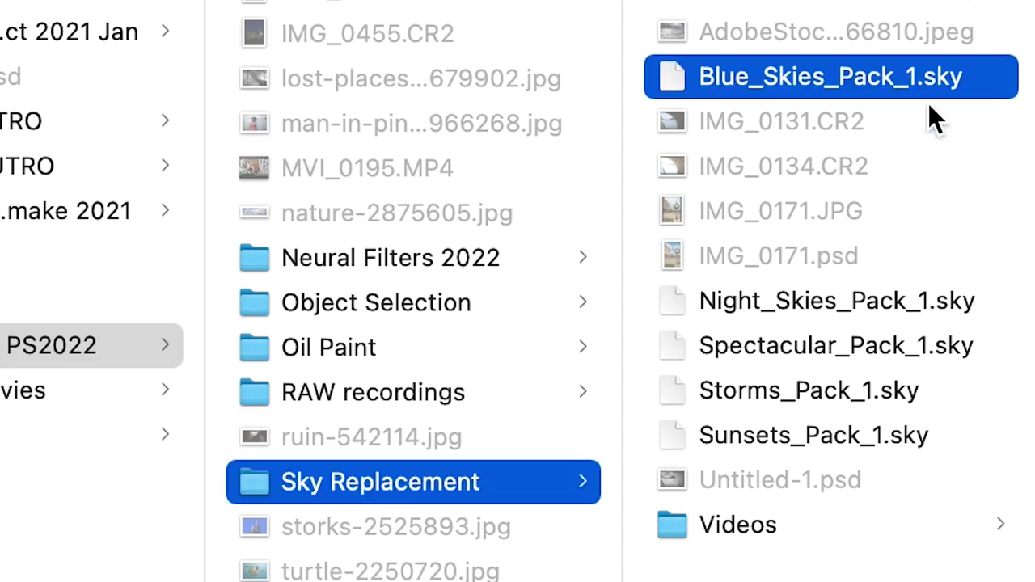
super+click(906, 301)
super+click(930, 346)
super+click(889, 390)
super+click(882, 437)
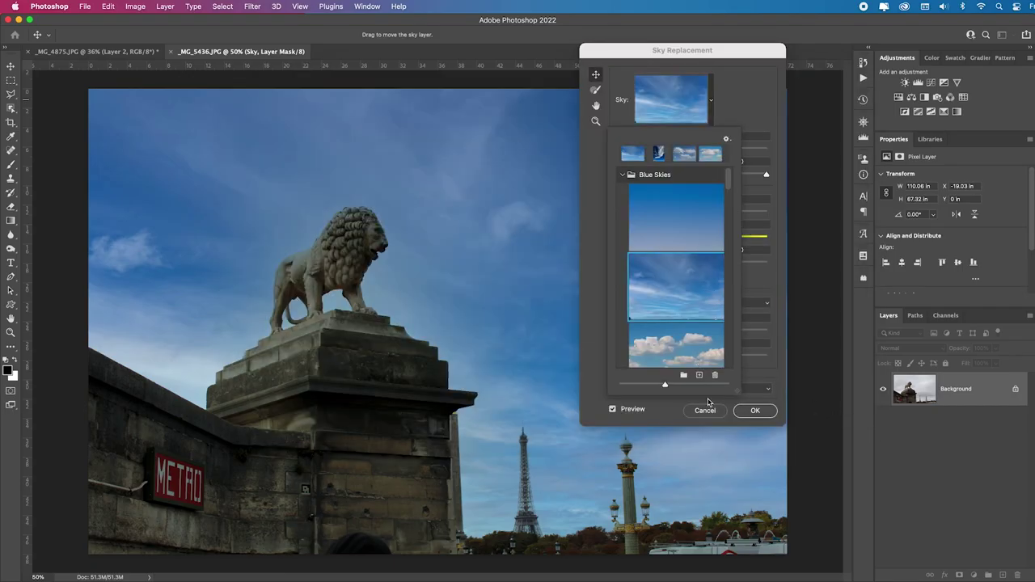
Step: Collapse the Blue Skies and Spectacular groups and preview the first Blue_Skies_Pack_1 sky
click(623, 174)
click(623, 193)
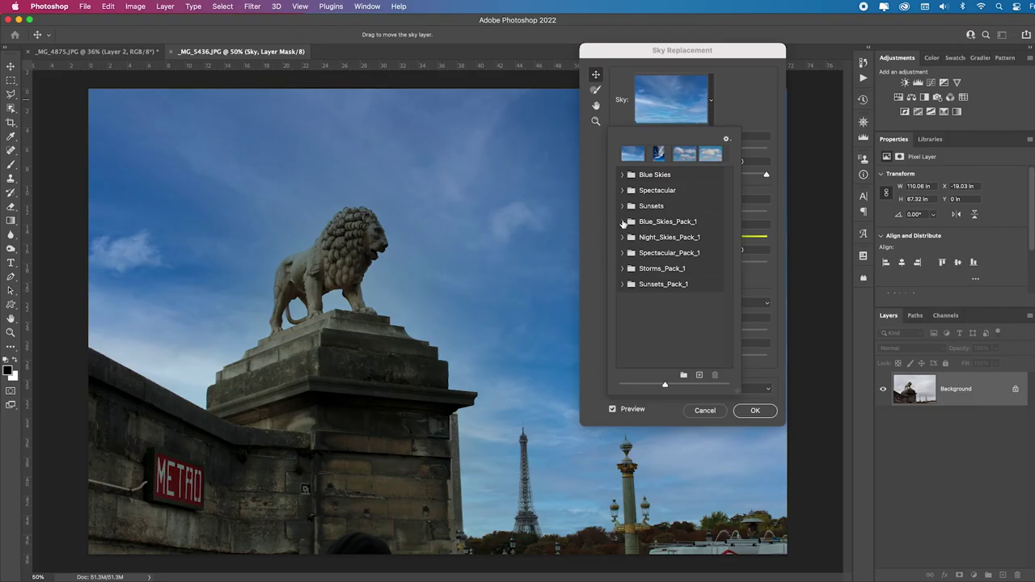
click(407, 317)
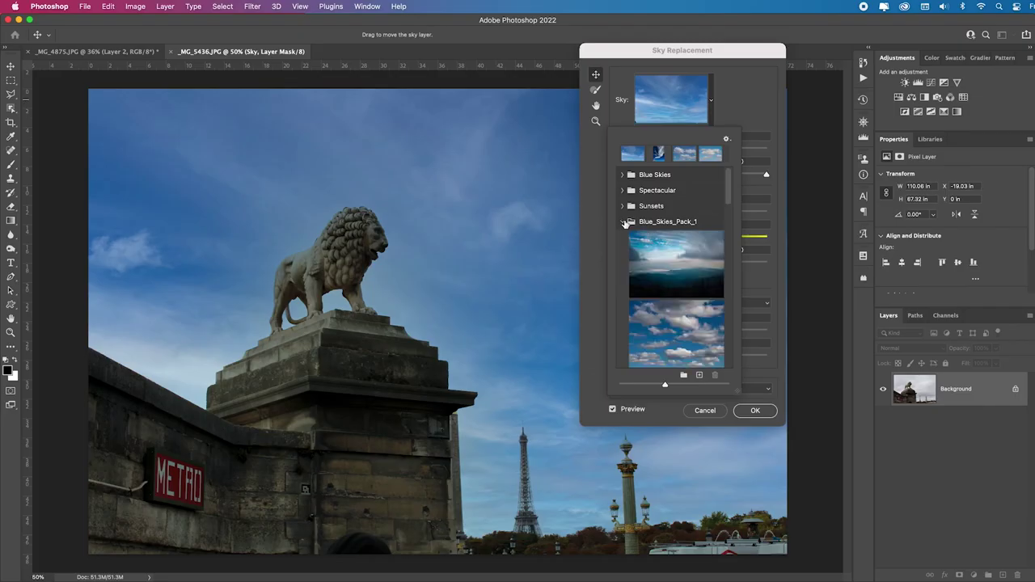
click(685, 271)
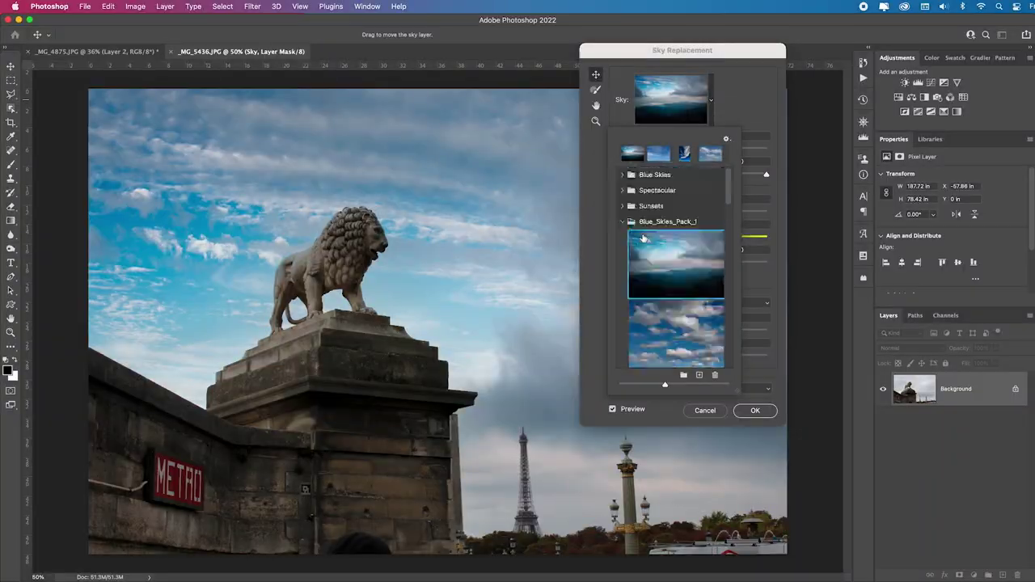
Step: Expand Storms_Pack_1 and apply its white cumulus-cloud storm sky to the lion photo
click(622, 221)
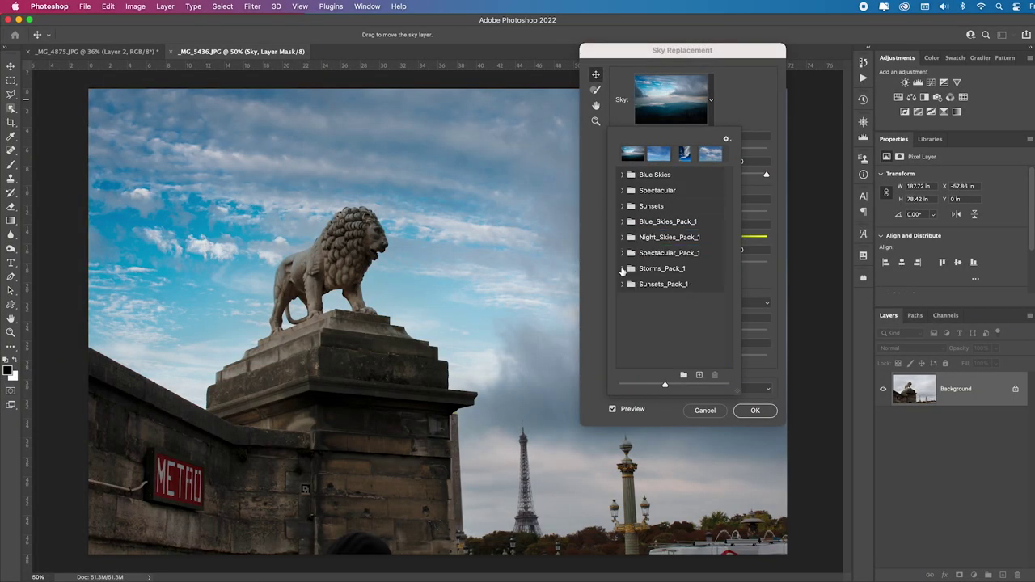
click(623, 268)
scroll(675, 320, down, 10)
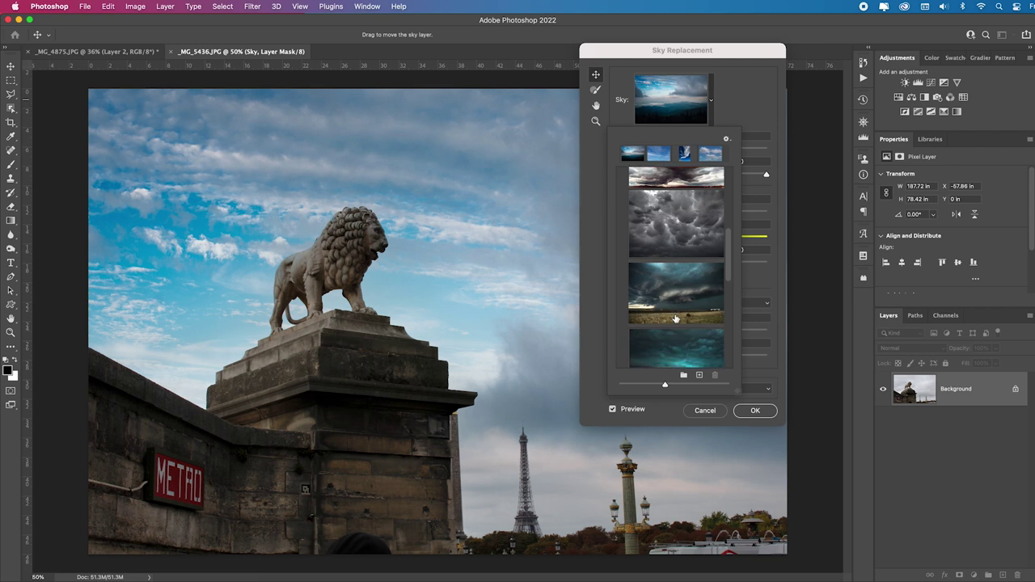
click(686, 265)
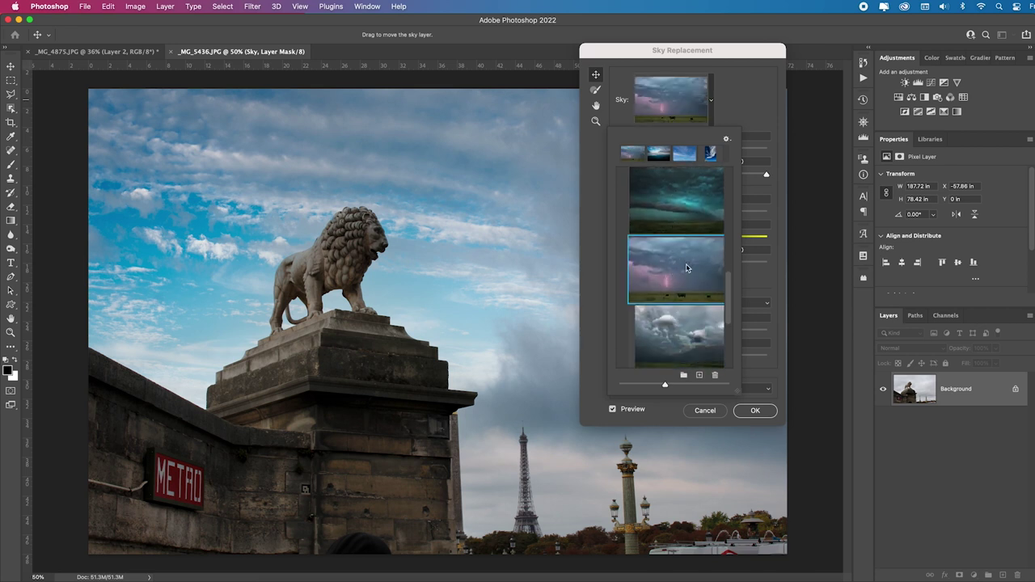
key(Down)
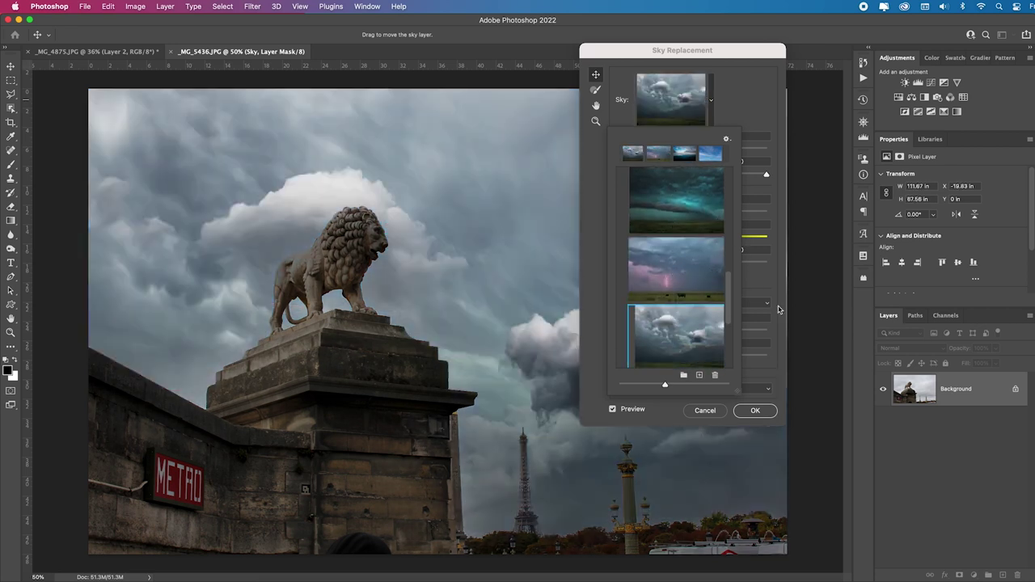
scroll(670, 268, up, 10)
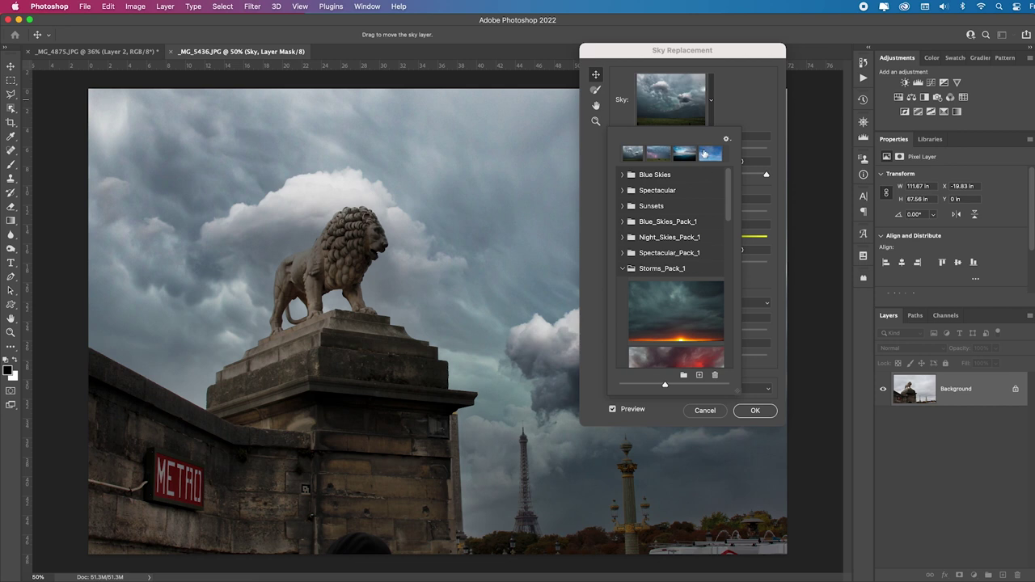
Step: Import the stormy-field JPEG as a custom sky and apply it to the lion photo
click(726, 140)
mouse_move(848, 148)
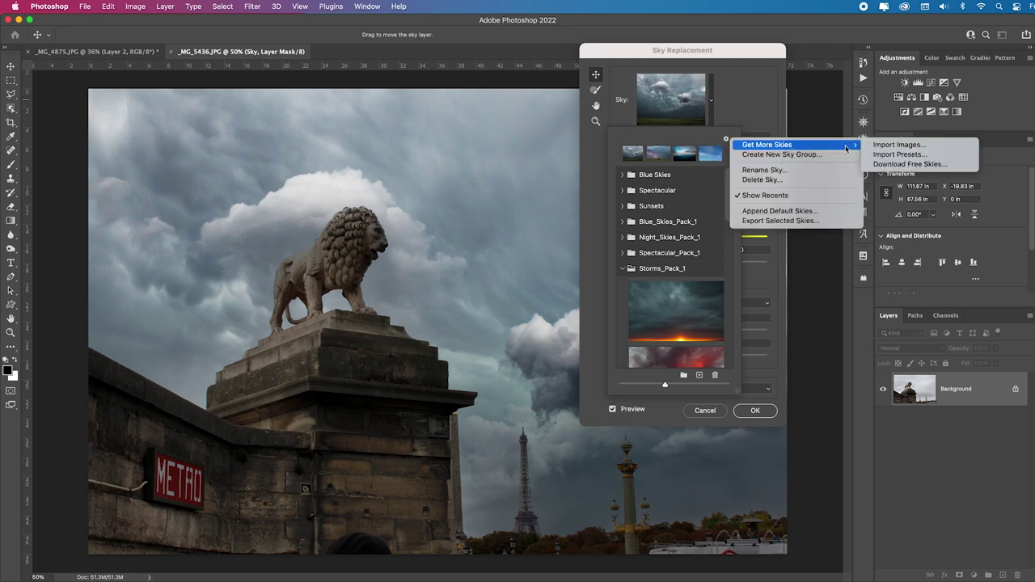
click(890, 147)
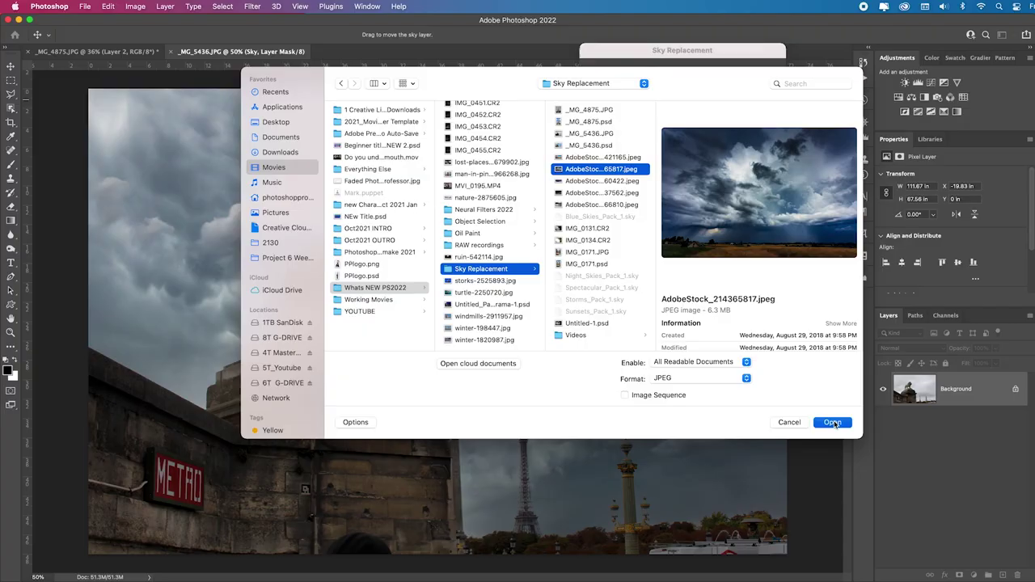
click(833, 423)
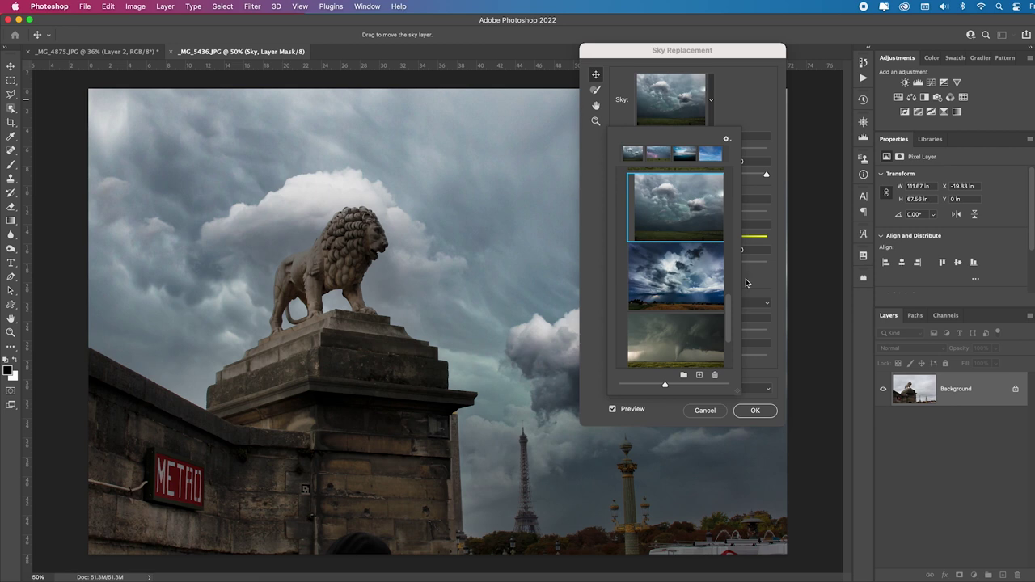
click(687, 279)
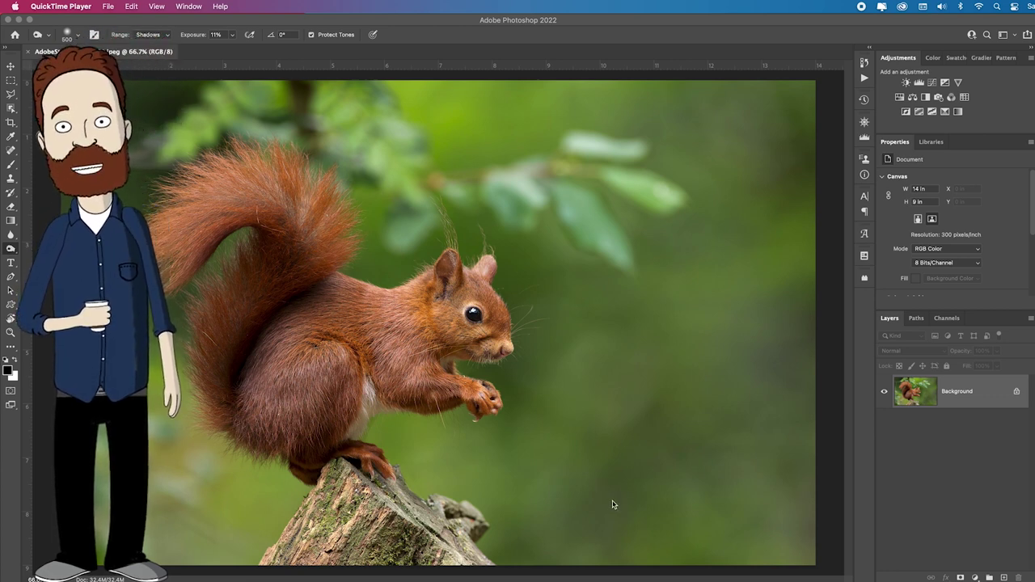
Step: Duplicate the squirrel photo to Layer 1, select the squirrel with Object Selection, and enter Select and Mask
click(634, 487)
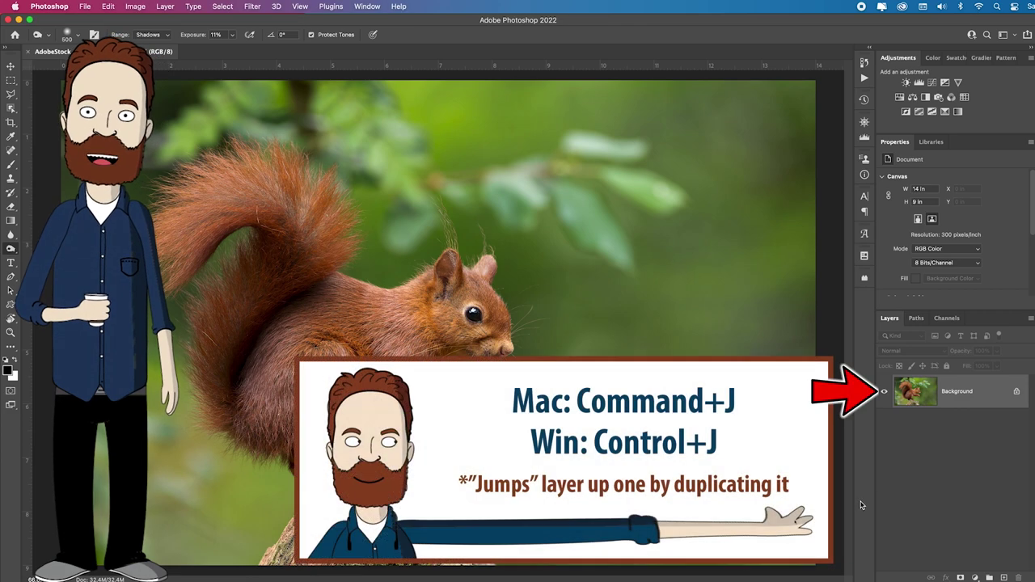
key(super+j)
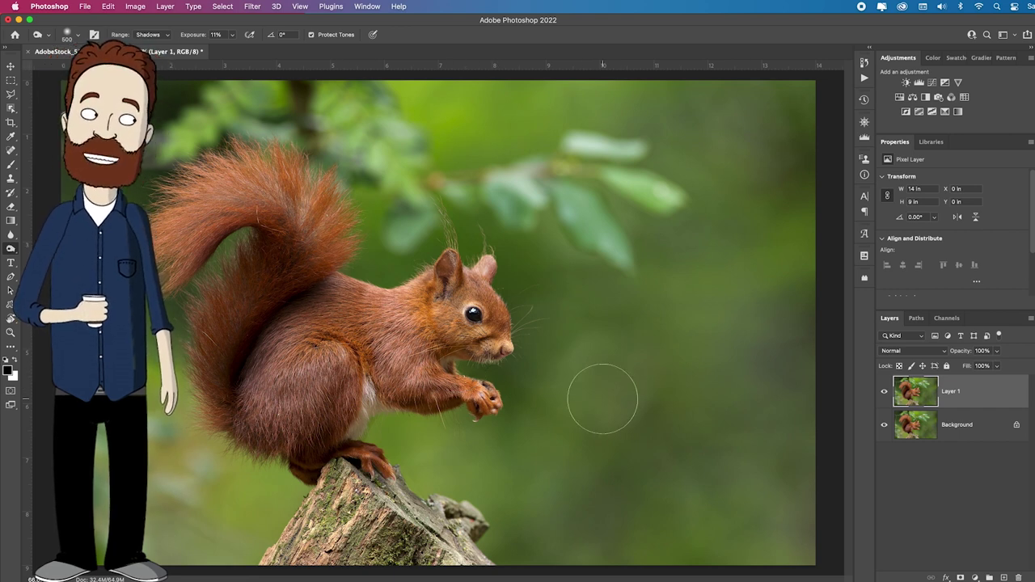
click(9, 108)
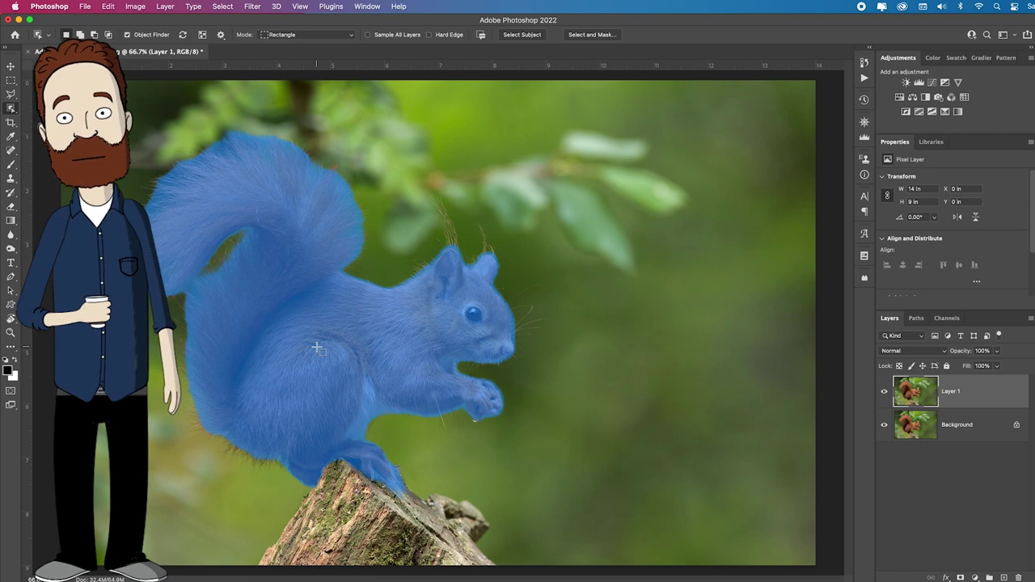
click(316, 348)
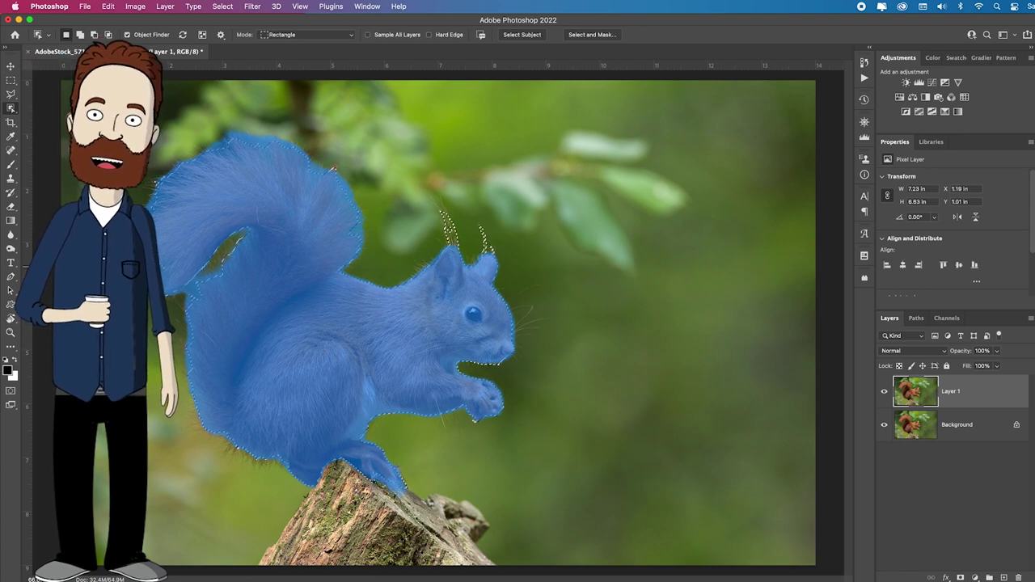
click(611, 35)
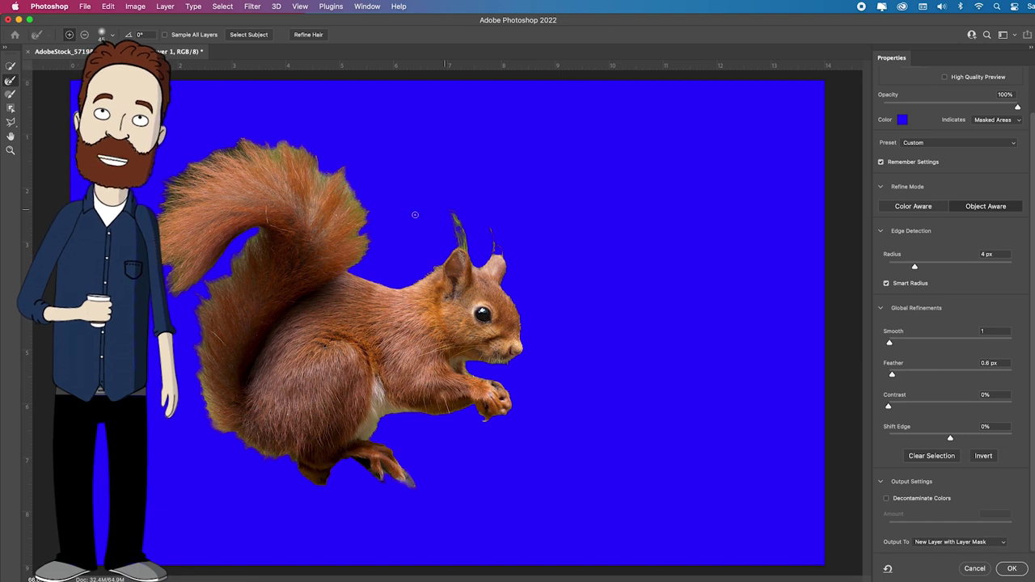
Step: Run Refine Hair and brush Refine Edge over the squirrel's ear tufts and nose whiskers
click(309, 34)
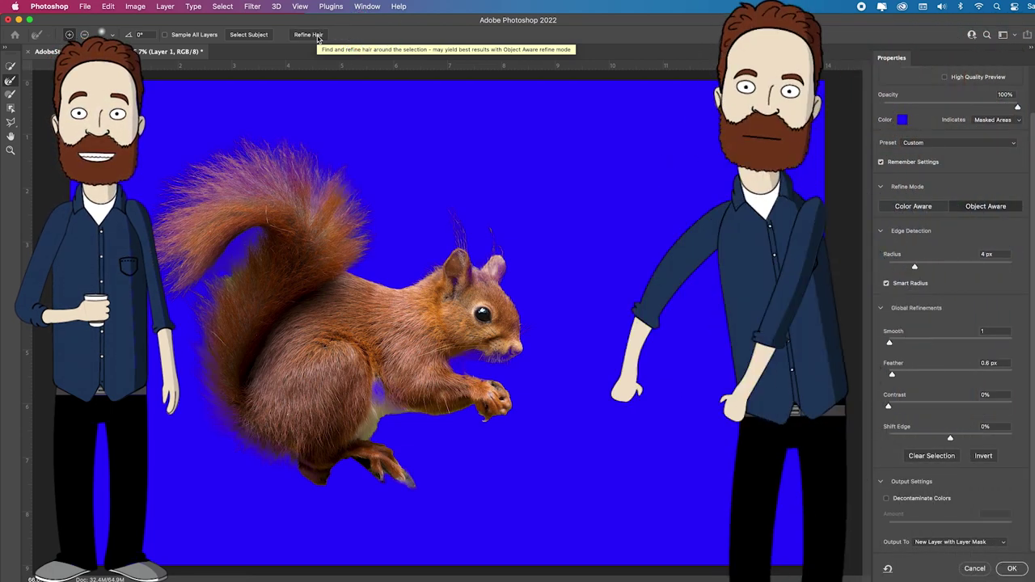
click(10, 67)
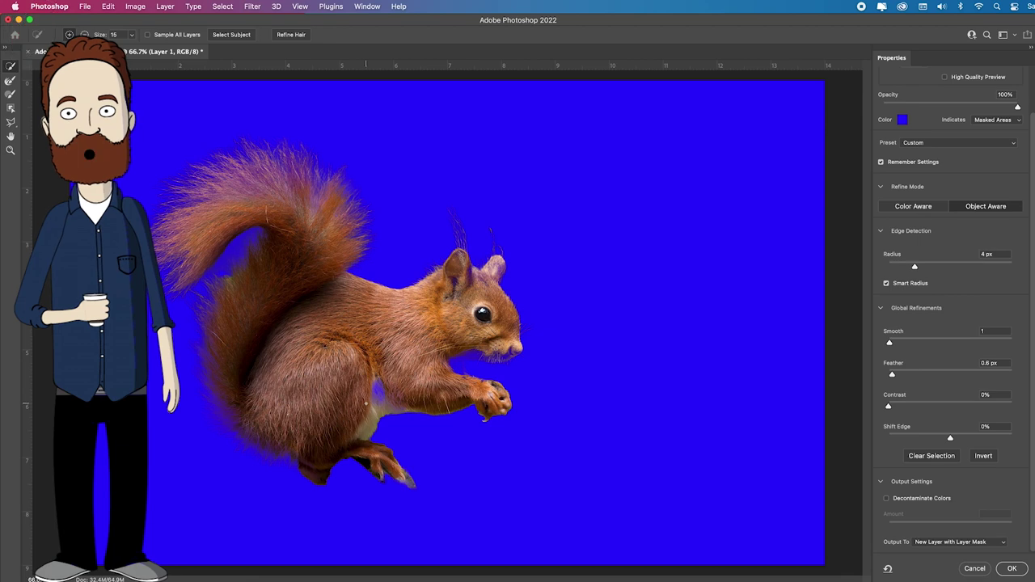
key(bracketright)
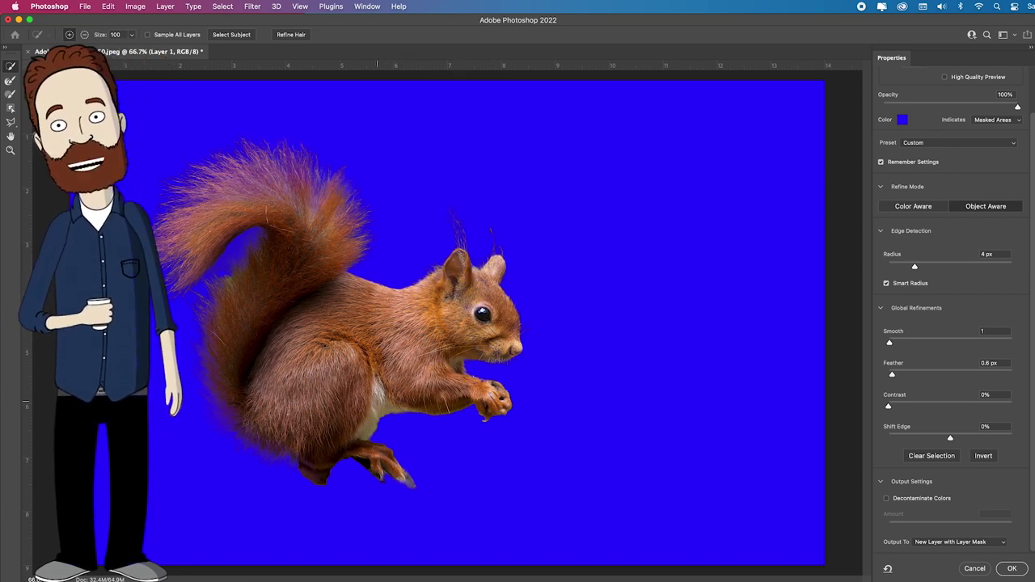
click(13, 85)
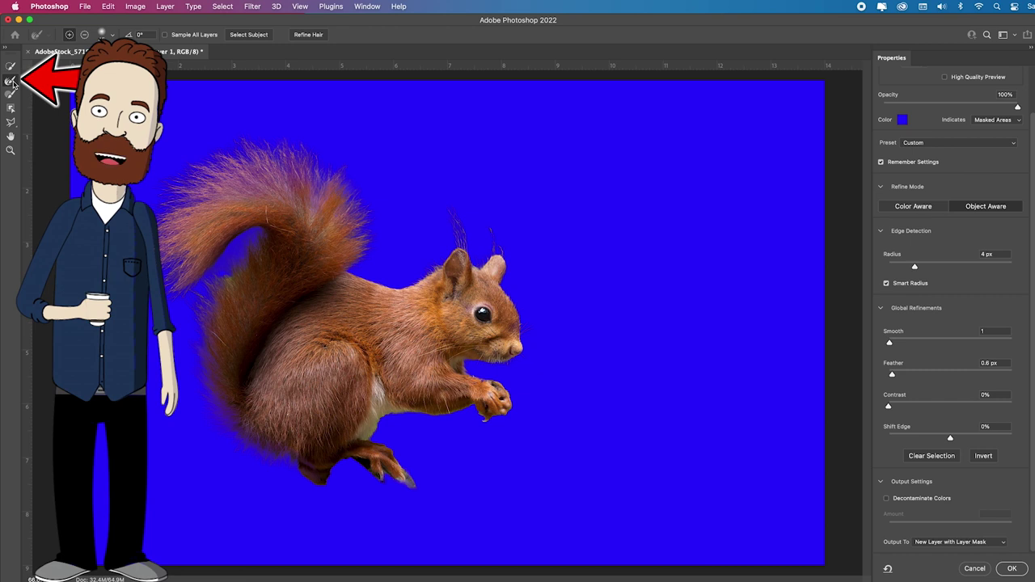
drag(465, 251, 446, 204)
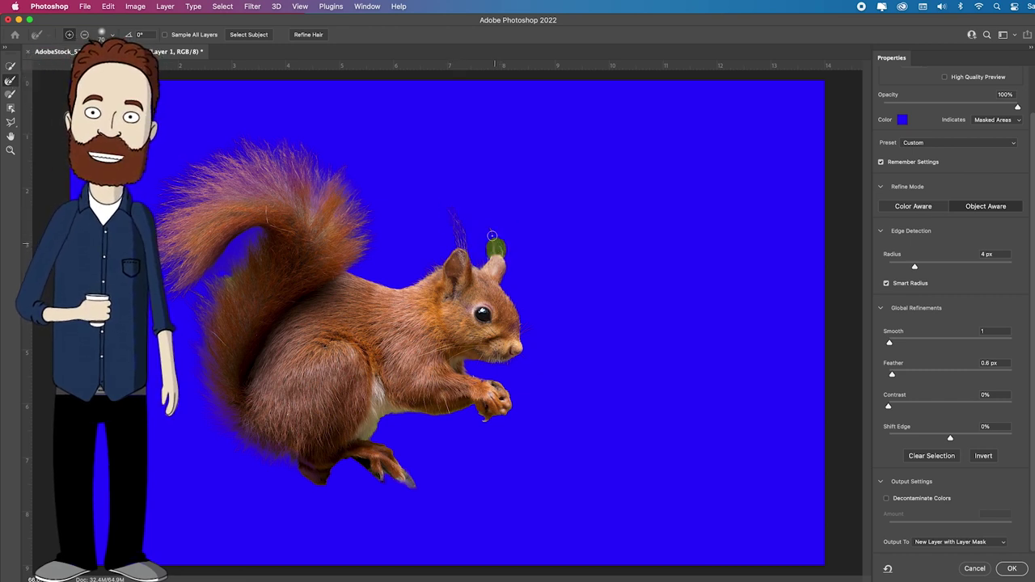
drag(497, 252, 497, 252)
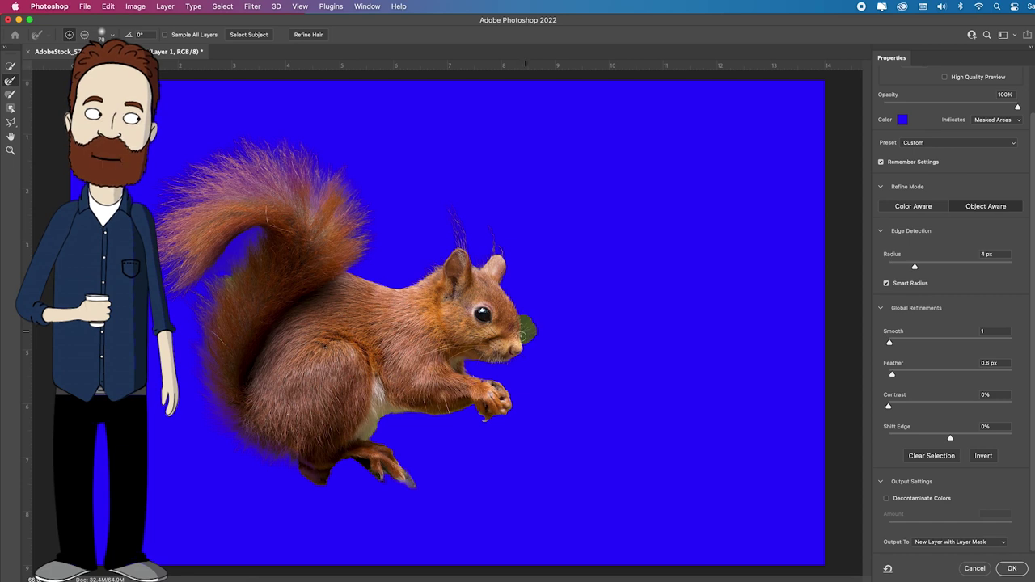
mouse_move(489, 360)
mouse_down()
mouse_move(464, 358)
mouse_move(467, 372)
mouse_up()
Step: Set the edge Radius to 2 px, output a new layer with mask, and hide the Background
key(w)
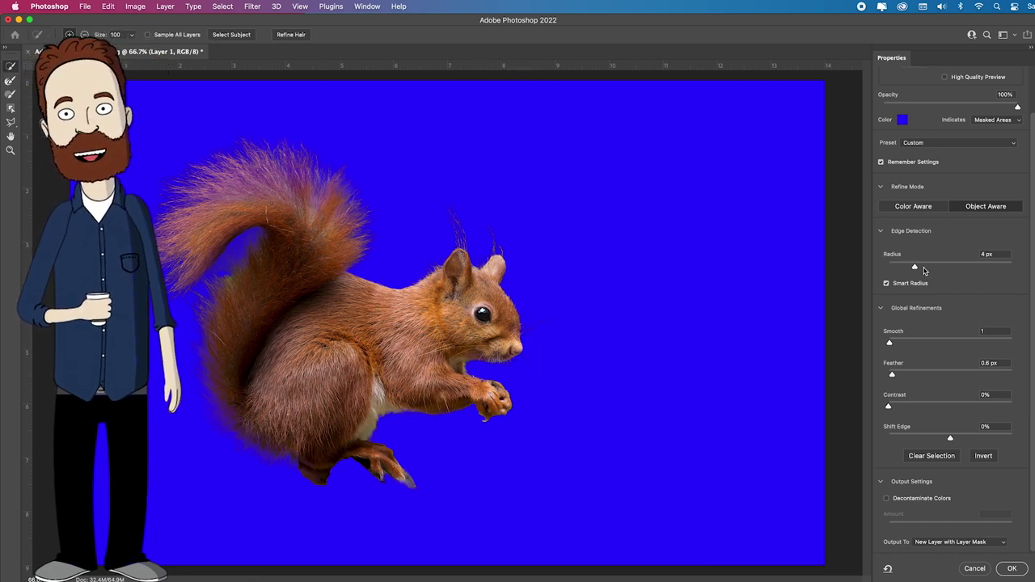
click(903, 268)
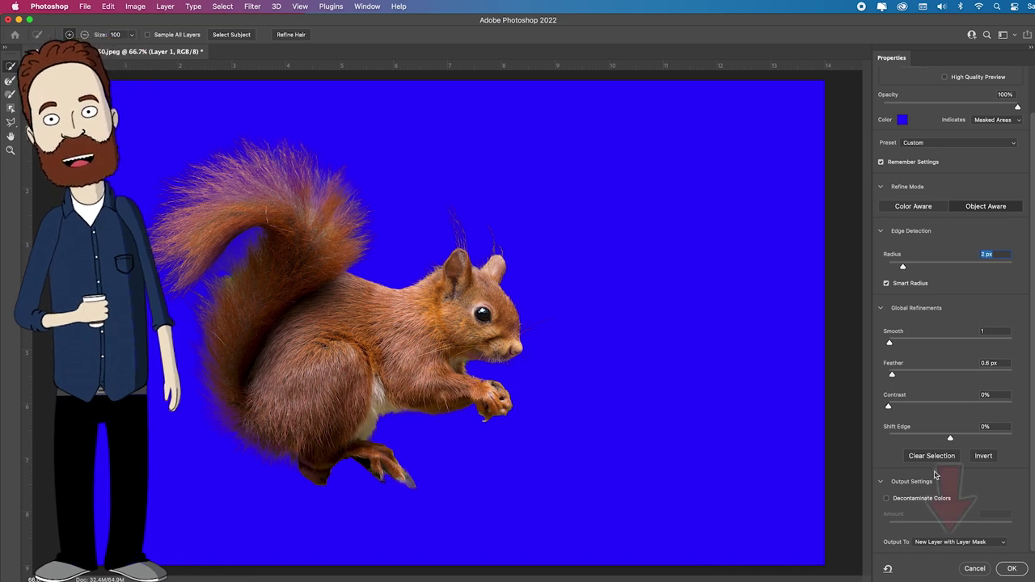
click(1013, 569)
click(885, 458)
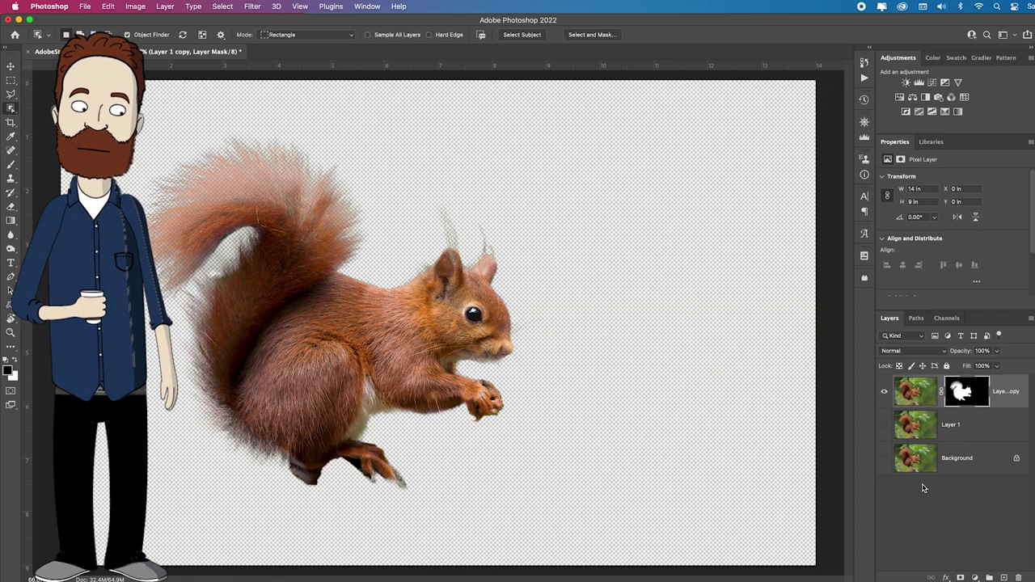
Step: Cut the stump from the Background into a masked copy and move it above Layer 1
click(885, 458)
click(965, 461)
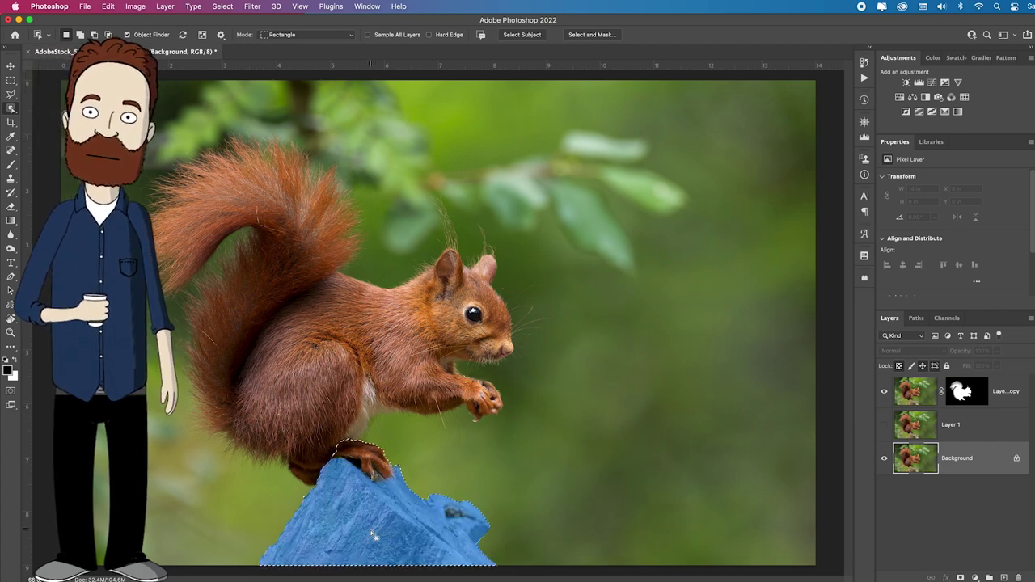
click(377, 551)
click(592, 35)
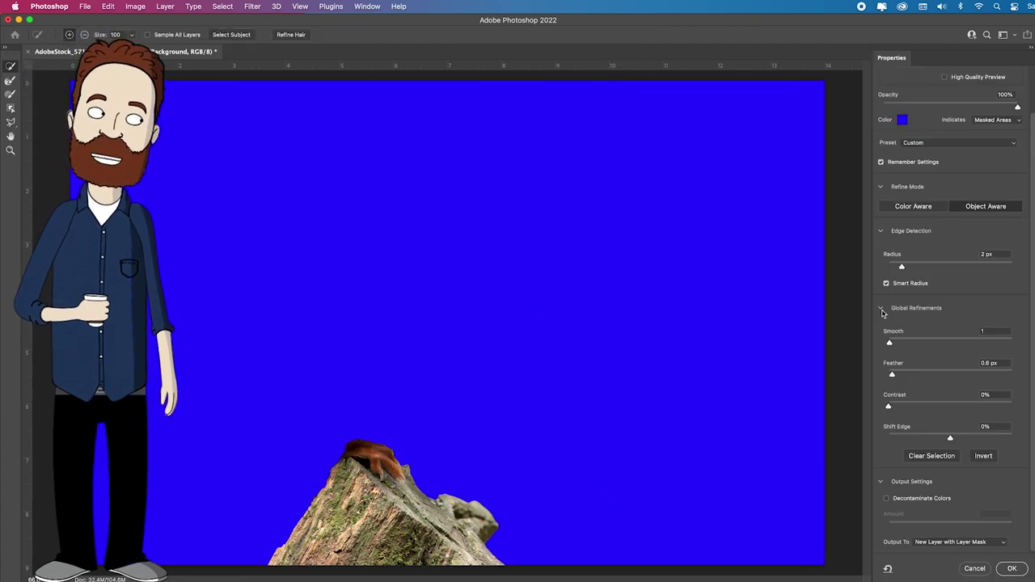
click(1012, 569)
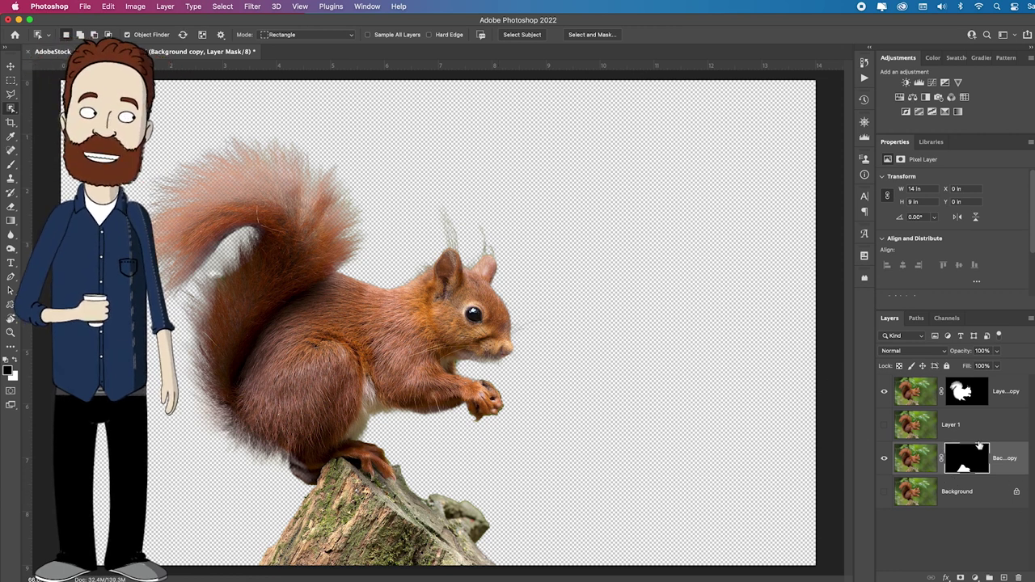
drag(1014, 454, 1017, 422)
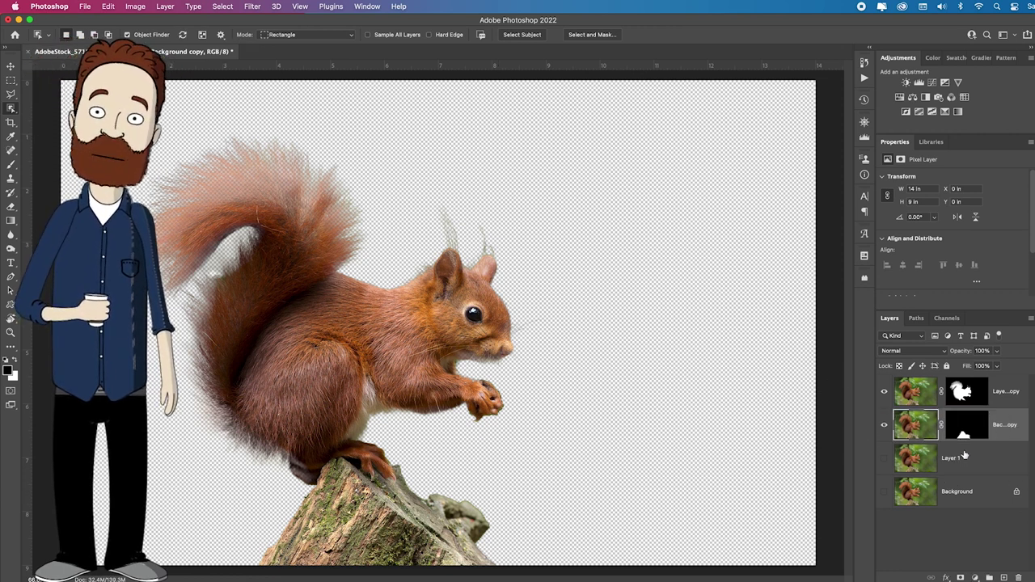
click(884, 463)
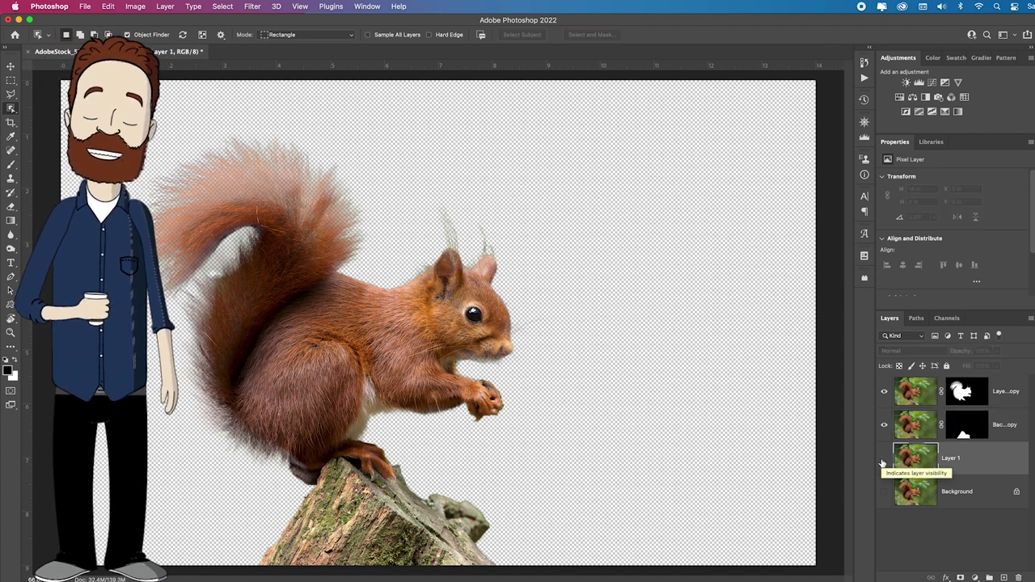
Step: Hide both cutout layers, show Layer 1, and load the squirrel and stump masks as one selection
click(884, 391)
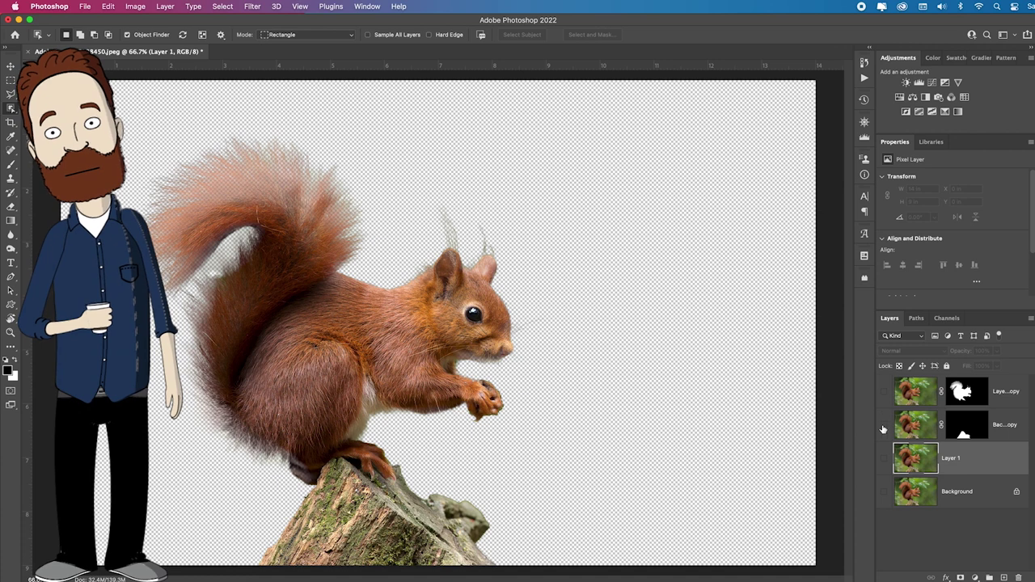
click(885, 424)
click(885, 458)
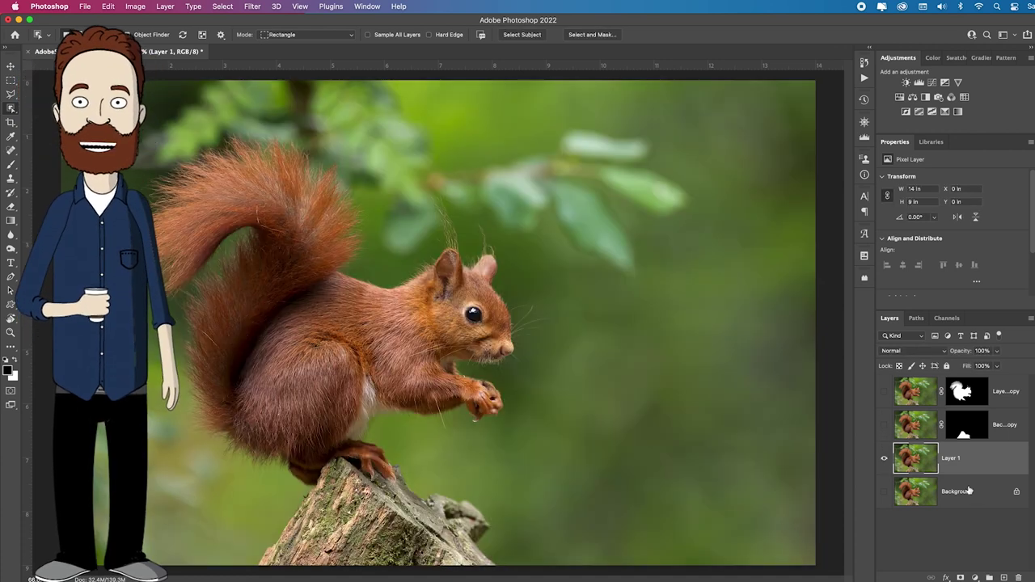
super+click(978, 395)
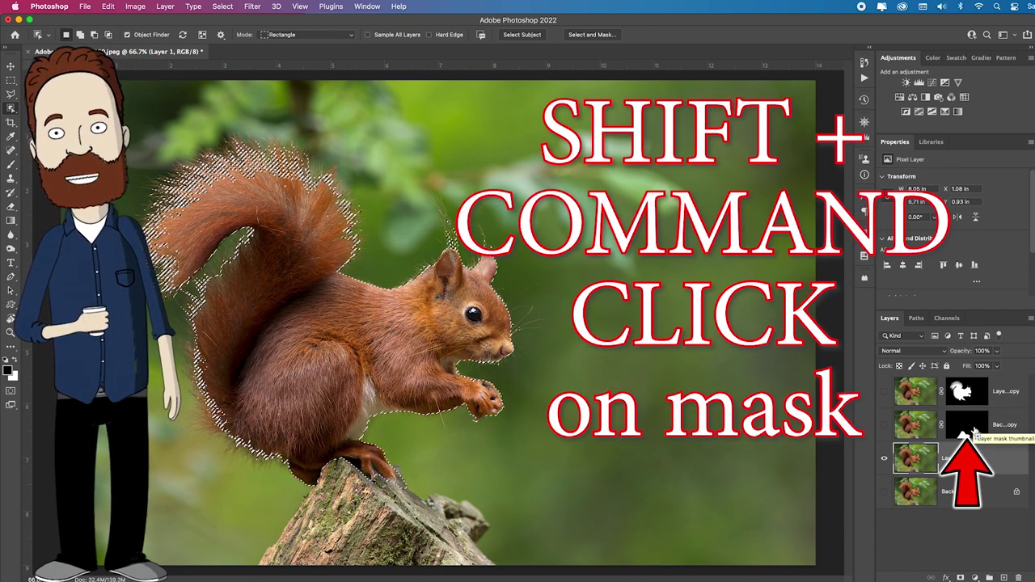
shift+super+click(966, 432)
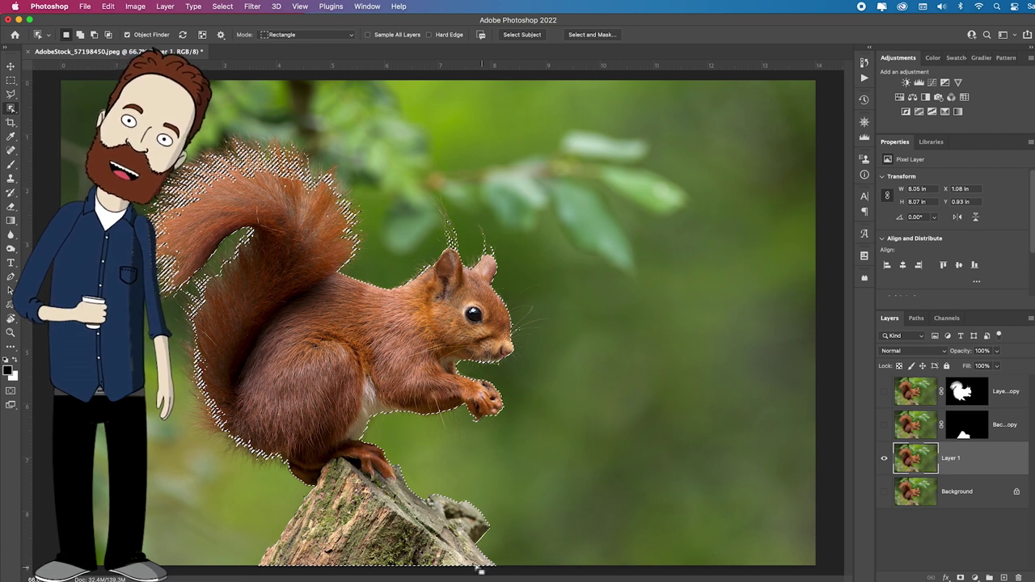
Step: Expand the squirrel-and-stump selection by 20 pixels
click(223, 7)
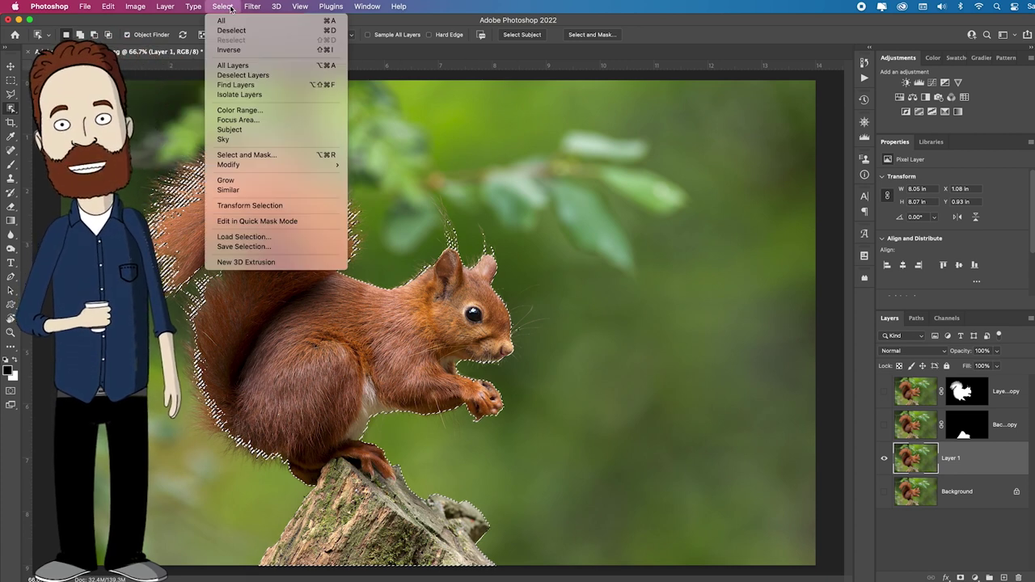
mouse_move(327, 166)
click(416, 185)
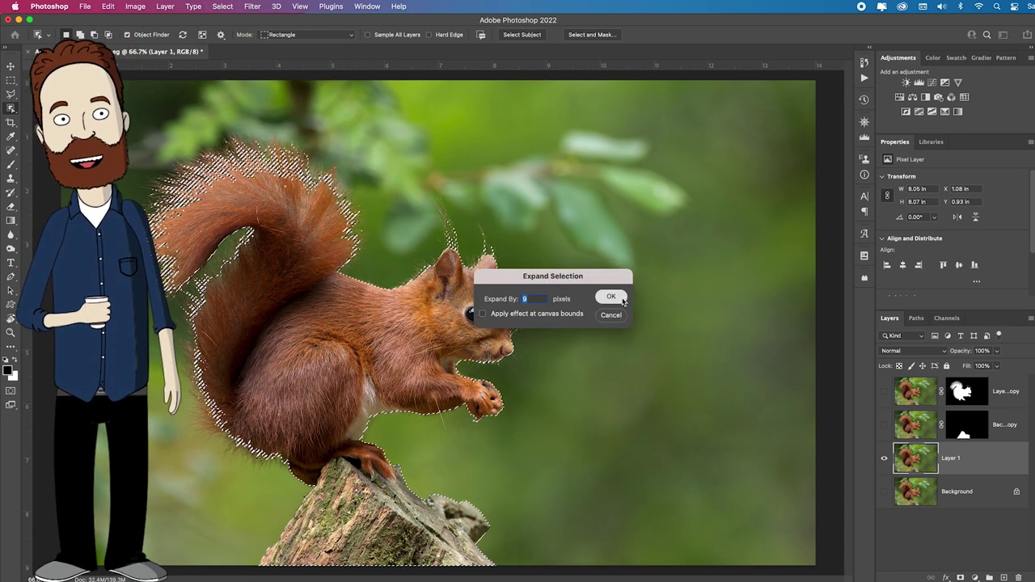
click(610, 296)
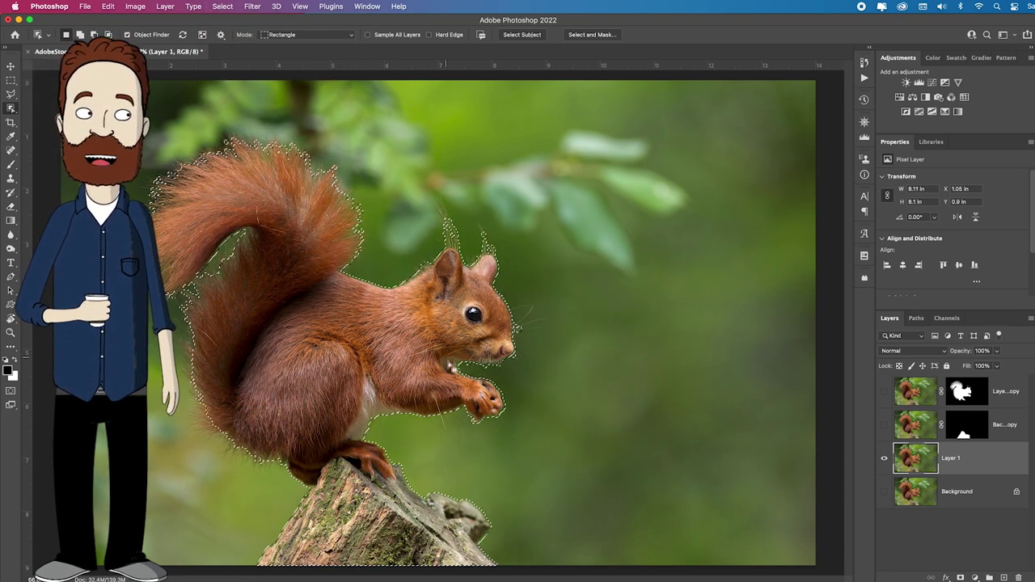
click(222, 6)
mouse_move(326, 165)
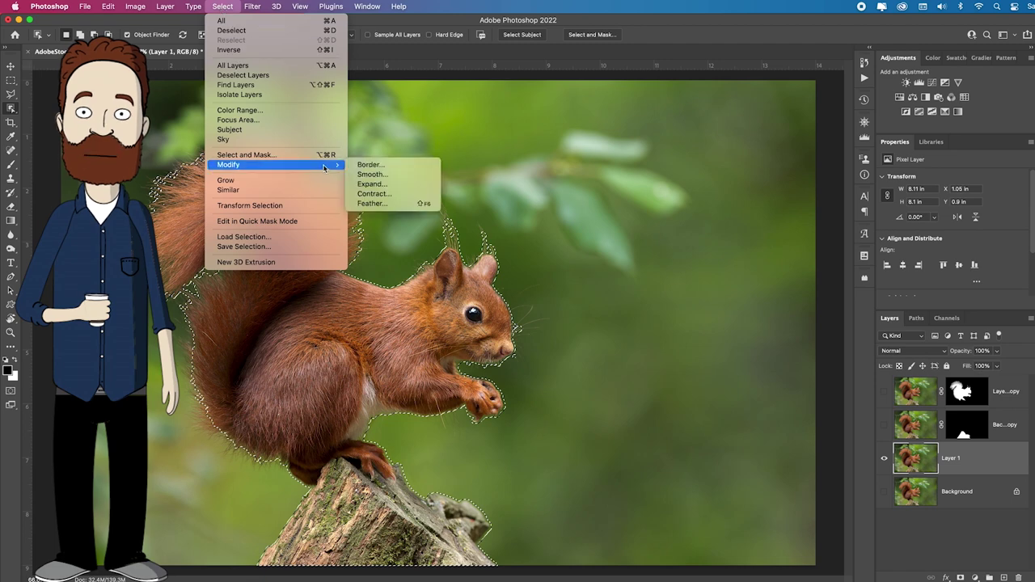
click(396, 186)
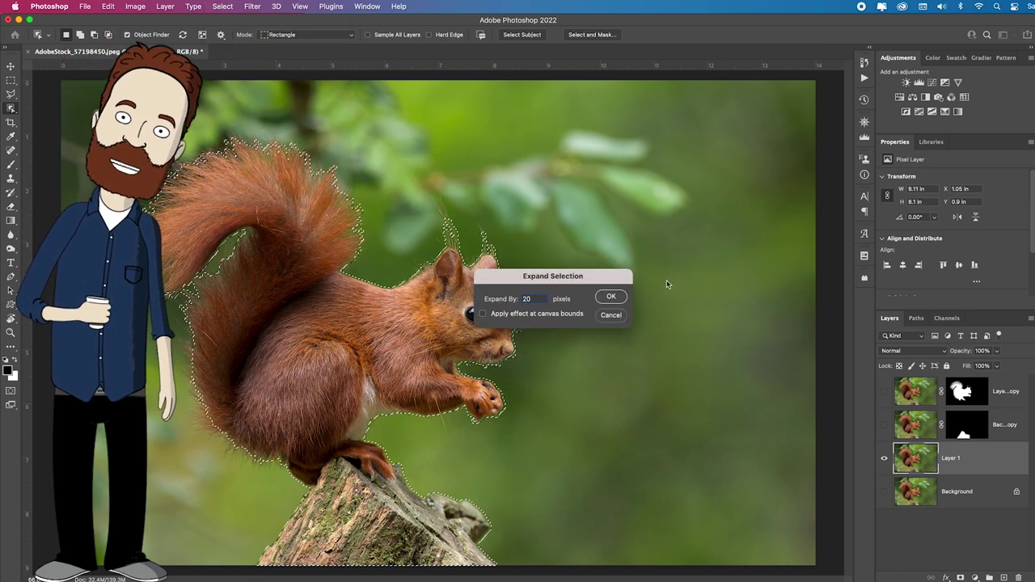
click(614, 296)
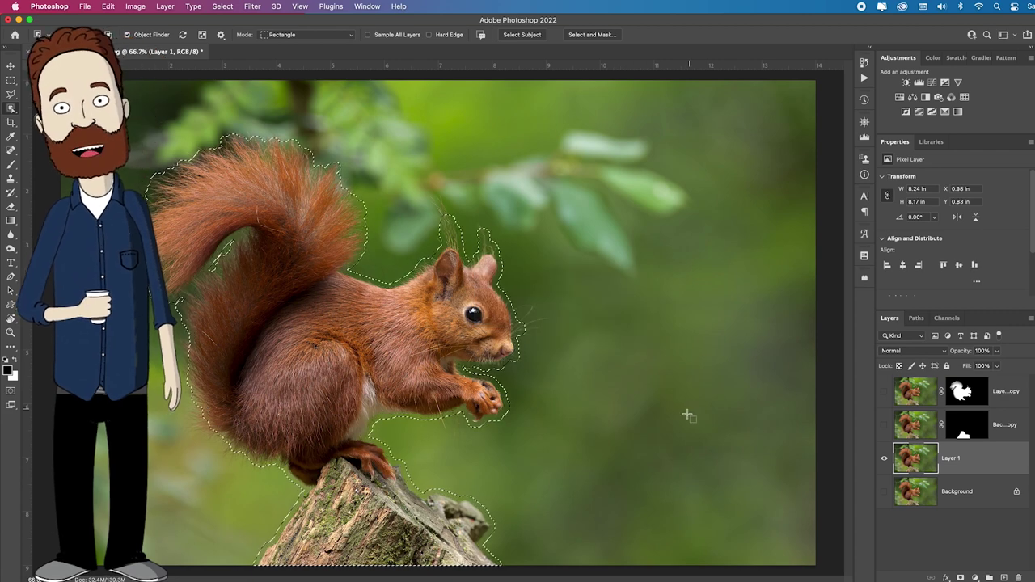
click(108, 7)
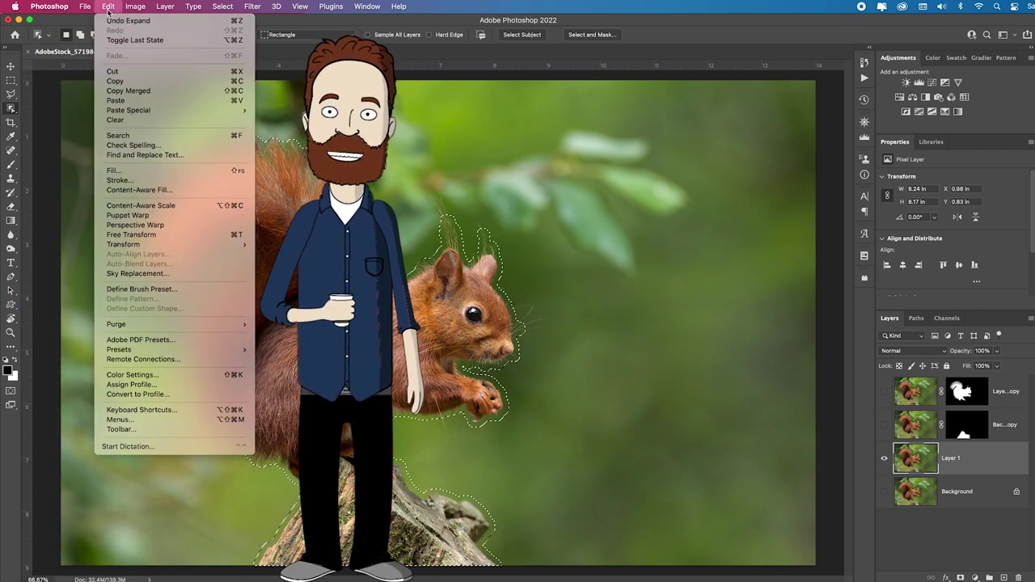
Step: Content-Aware Fill the expanded selection on Layer 1, then deselect
click(113, 171)
click(394, 111)
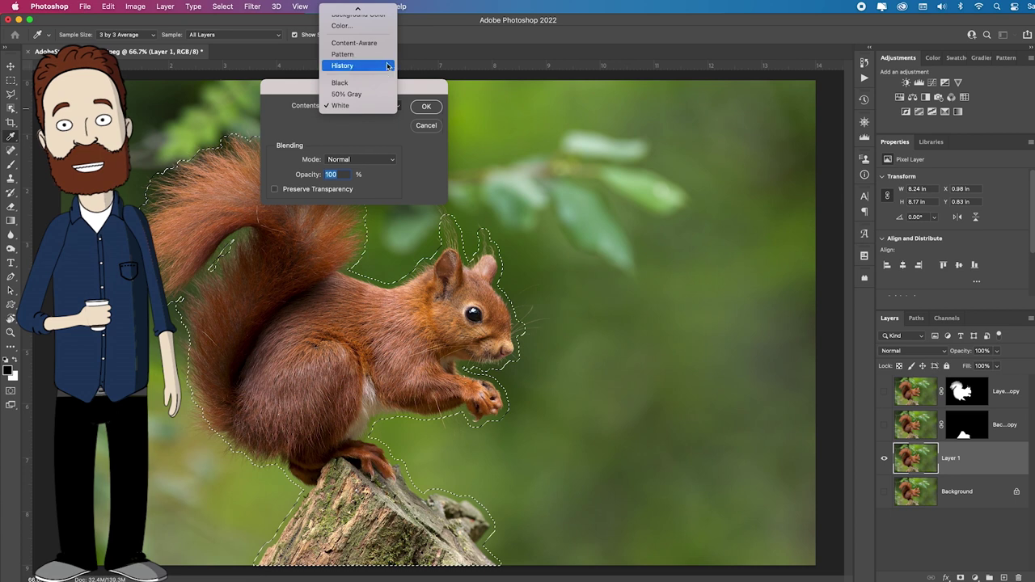
click(360, 43)
key(Return)
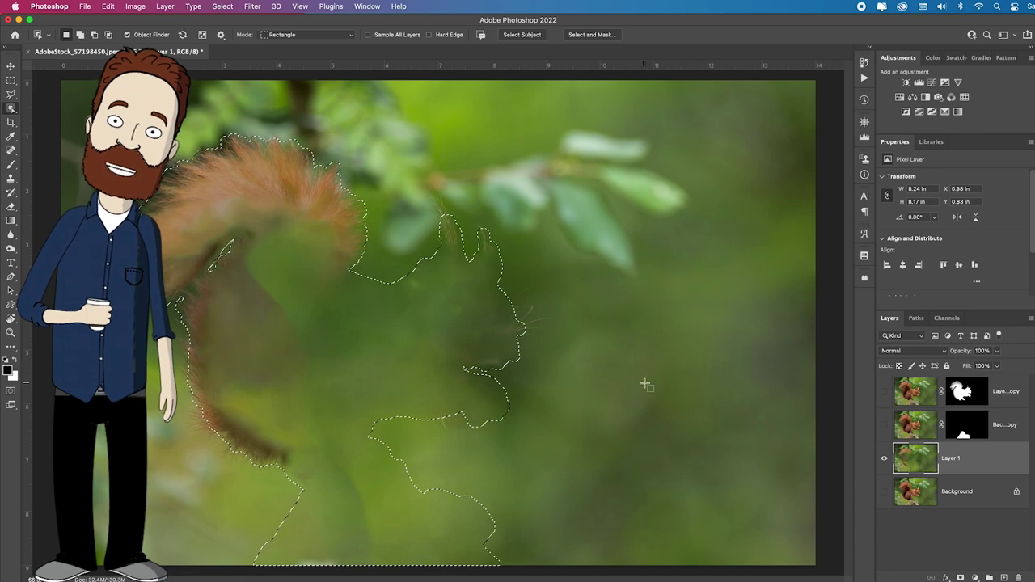
key(super+d)
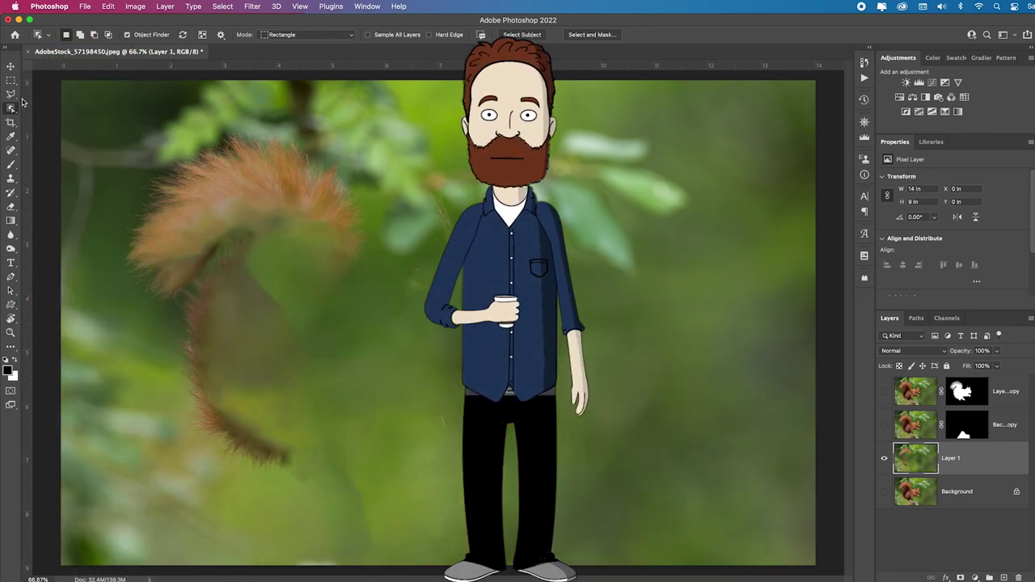
Step: Patch away leftover tail and branch remnants, then show the stump and squirrel cutout layers again
click(12, 151)
click(55, 170)
mouse_move(292, 131)
mouse_down()
mouse_move(199, 139)
mouse_move(132, 195)
mouse_move(115, 245)
mouse_move(151, 379)
mouse_move(329, 286)
mouse_move(402, 278)
mouse_move(353, 82)
mouse_move(275, 138)
mouse_up()
mouse_move(261, 203)
mouse_down()
mouse_move(700, 281)
mouse_move(639, 393)
mouse_move(647, 389)
mouse_up()
key(super+d)
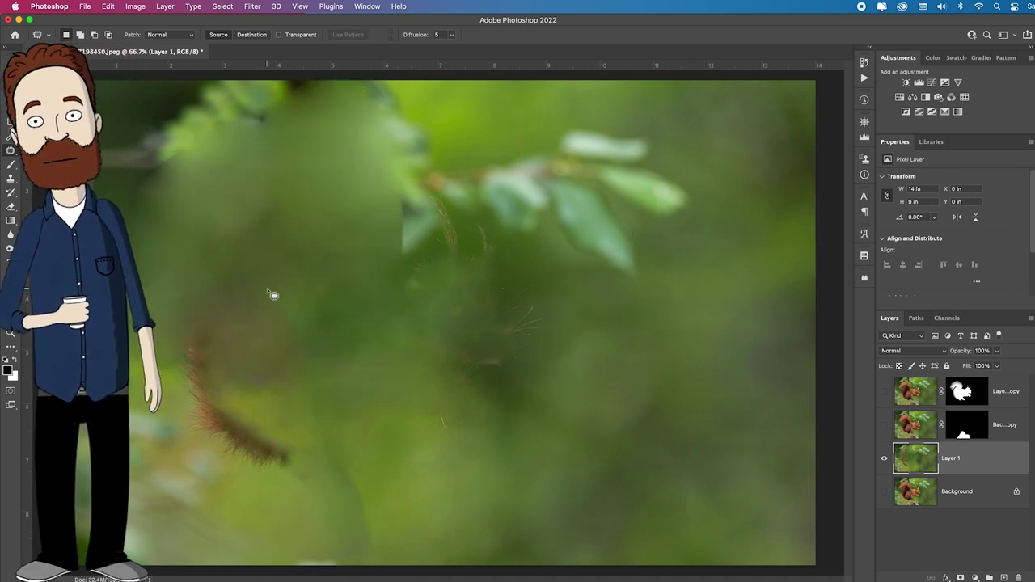
drag(233, 466, 265, 288)
drag(219, 321, 492, 370)
mouse_move(476, 196)
mouse_down()
mouse_move(527, 486)
mouse_move(496, 172)
mouse_move(486, 183)
mouse_up()
drag(476, 296, 246, 315)
key(super+d)
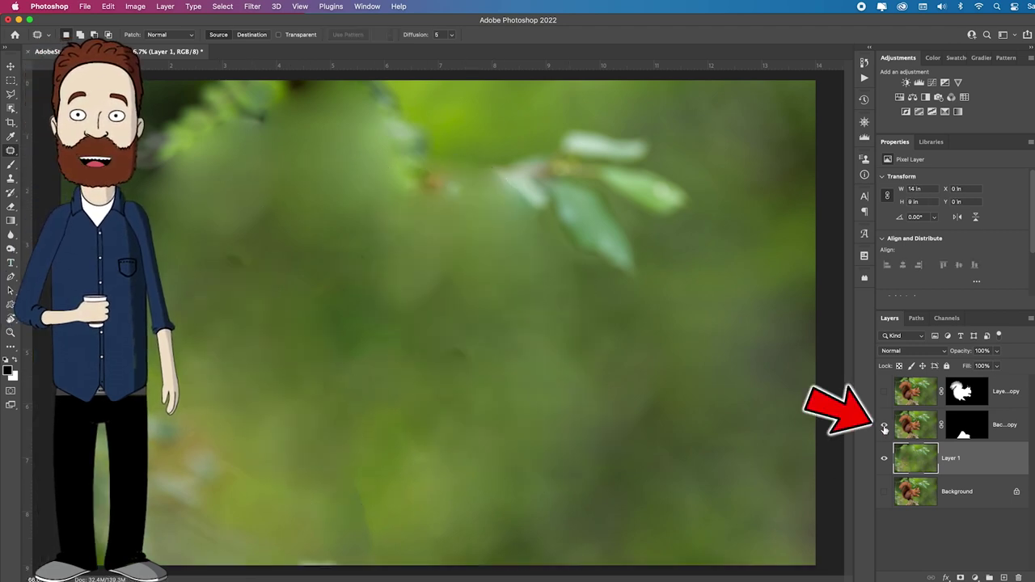
click(885, 425)
click(884, 392)
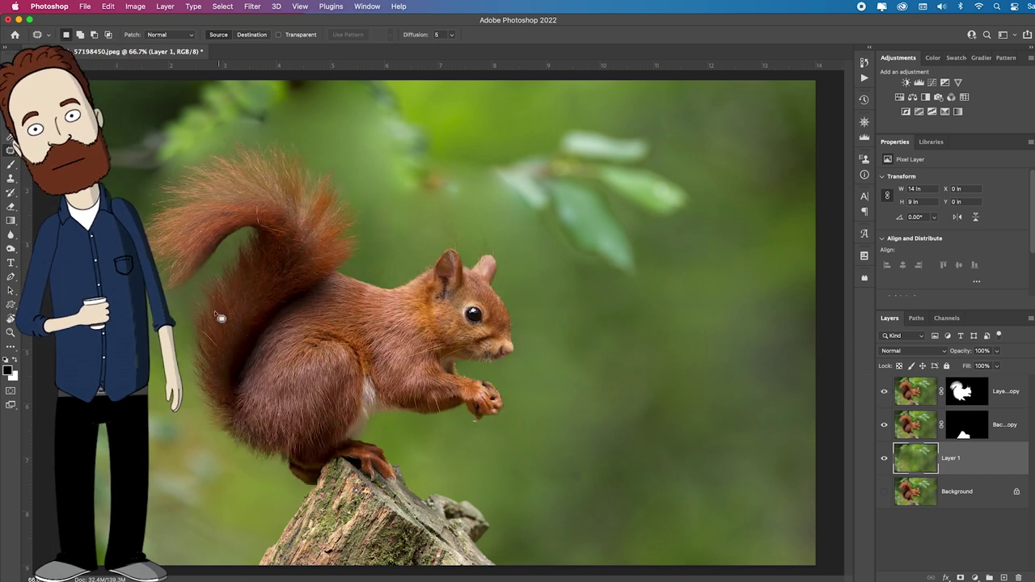
Step: Open Oil Paint on the masked squirrel layer and preview Stylization and lighting at 200% zoom
click(916, 392)
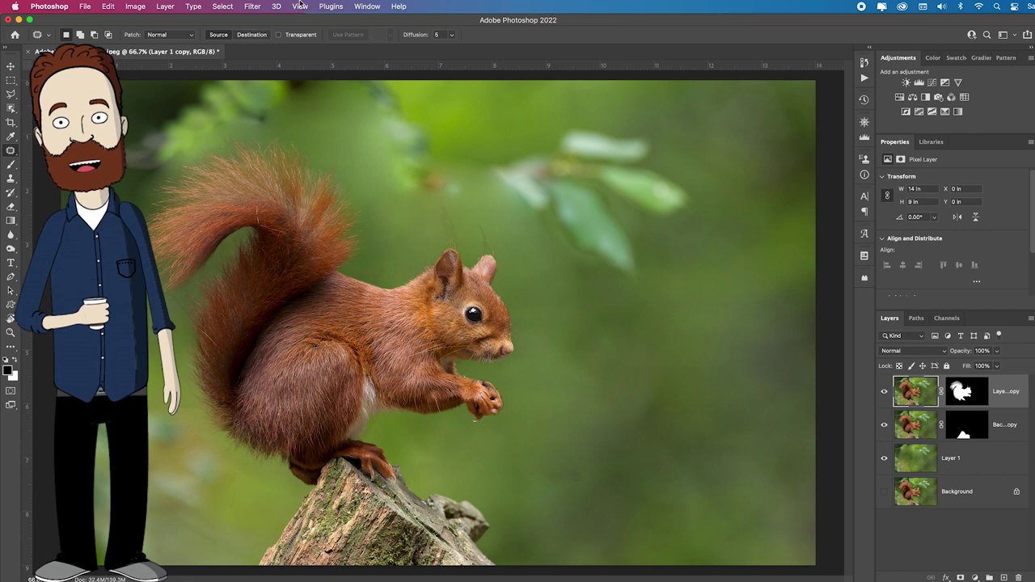
click(252, 6)
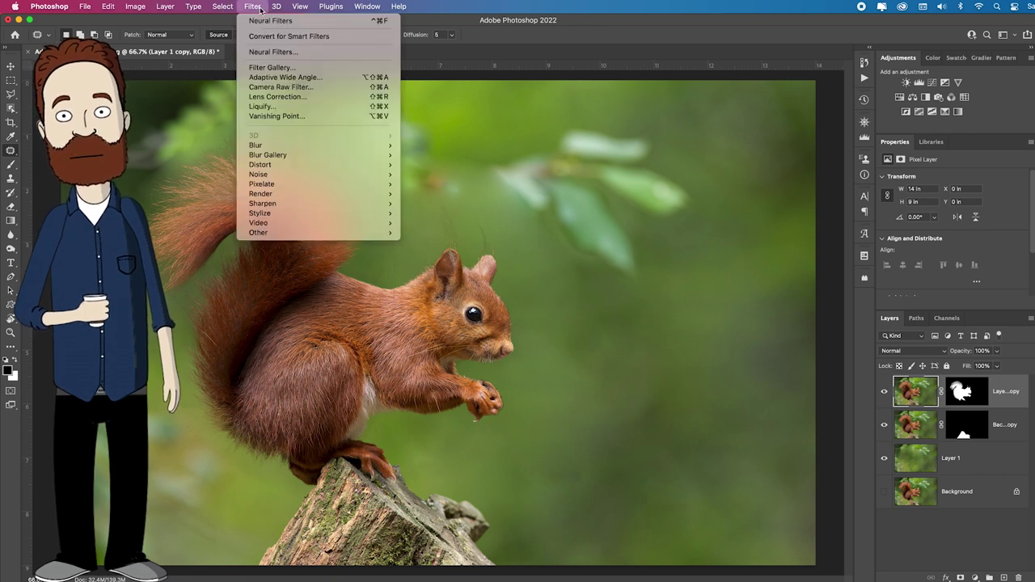
mouse_move(324, 213)
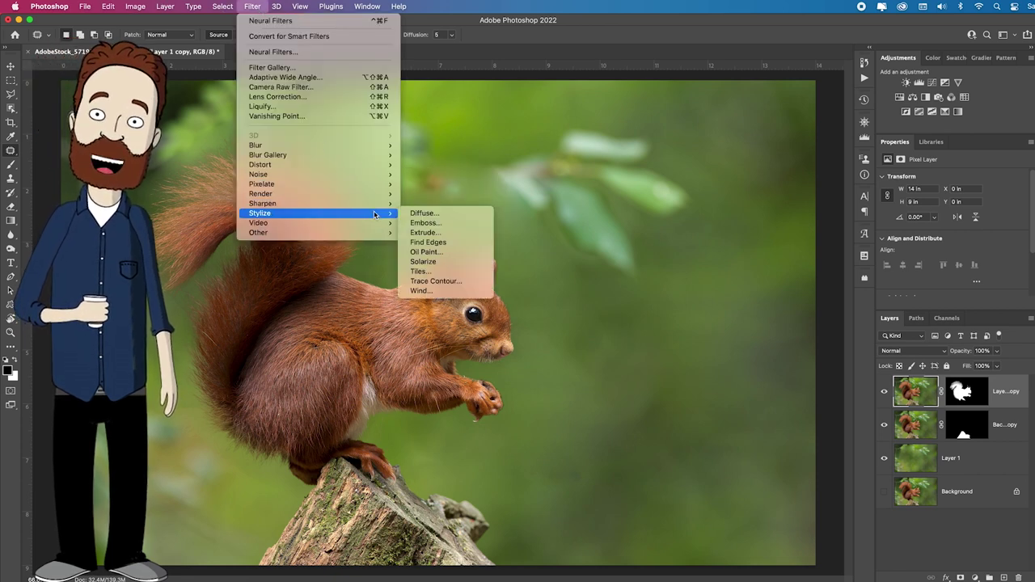
click(474, 251)
drag(811, 278, 890, 285)
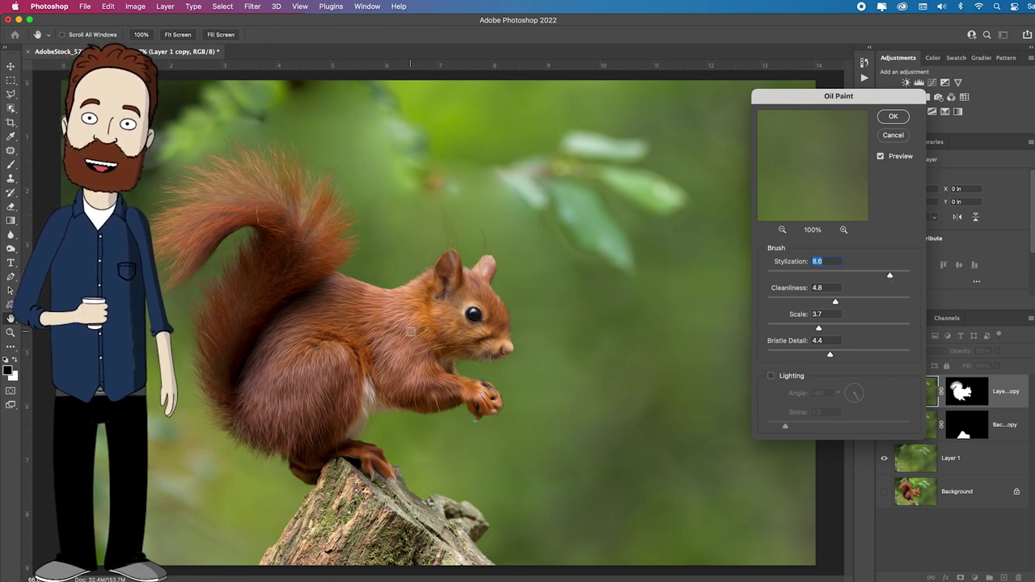
super+click(462, 343)
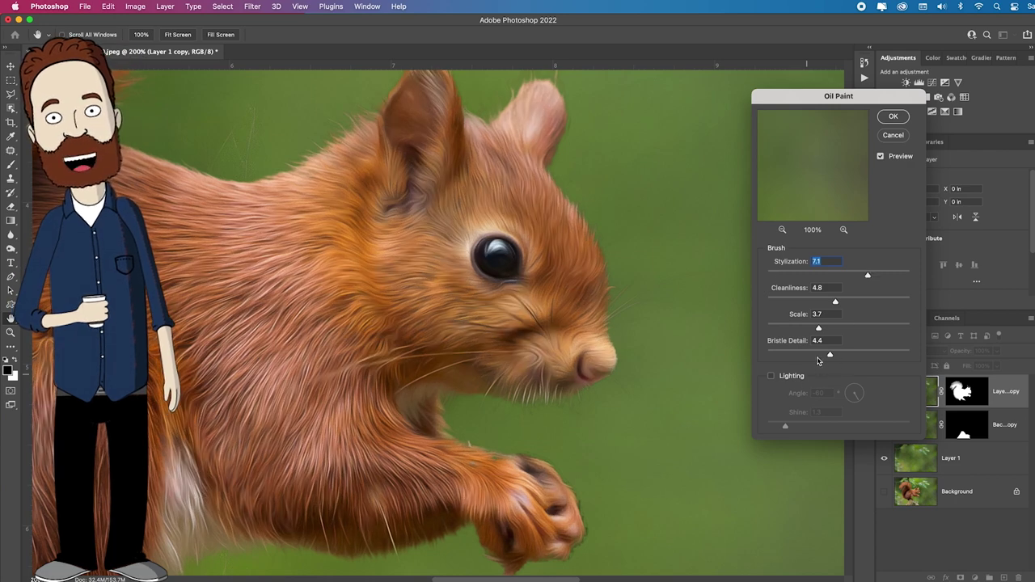
click(772, 376)
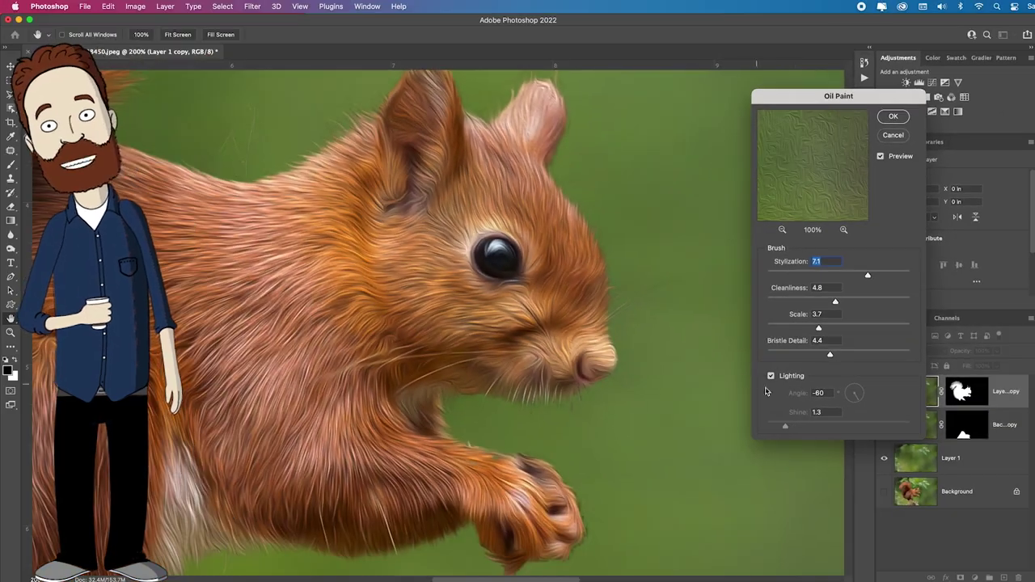
click(772, 377)
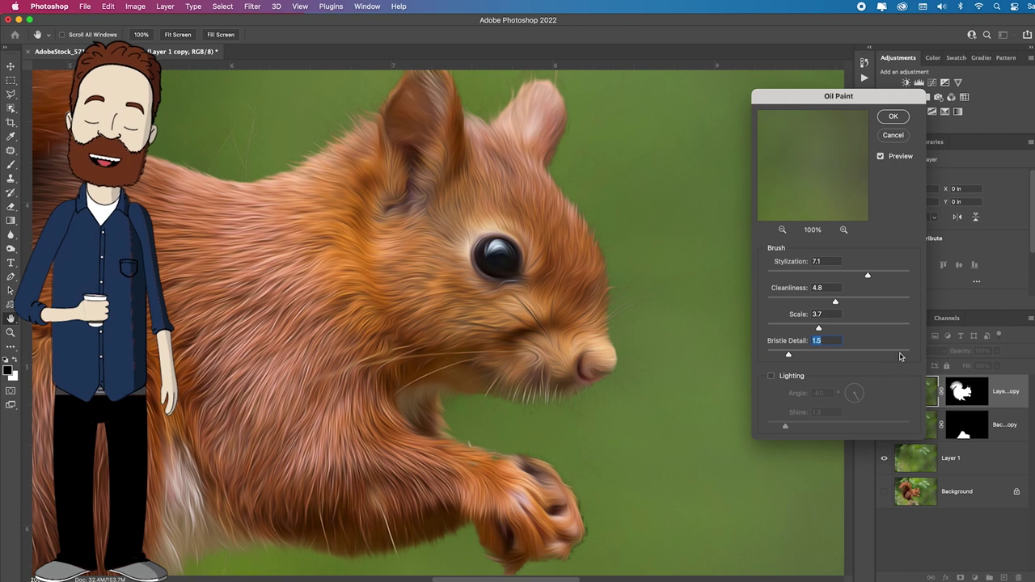
Step: Apply Oil Paint with Stylization 7.2, Cleanliness 6.6, Scale 4.4, Bristle Detail 9.8, lighting off
drag(847, 279, 787, 273)
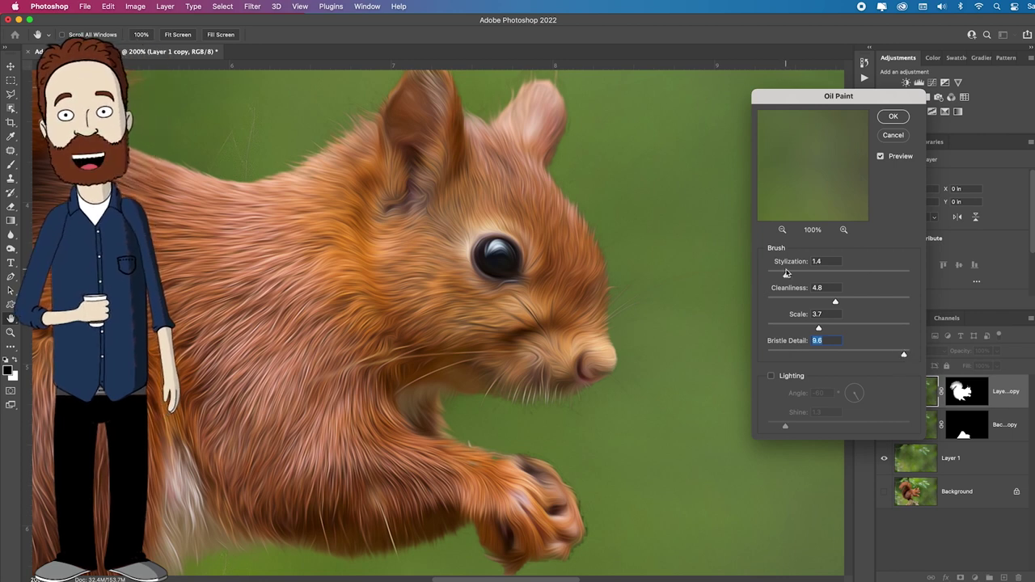
click(910, 275)
click(907, 303)
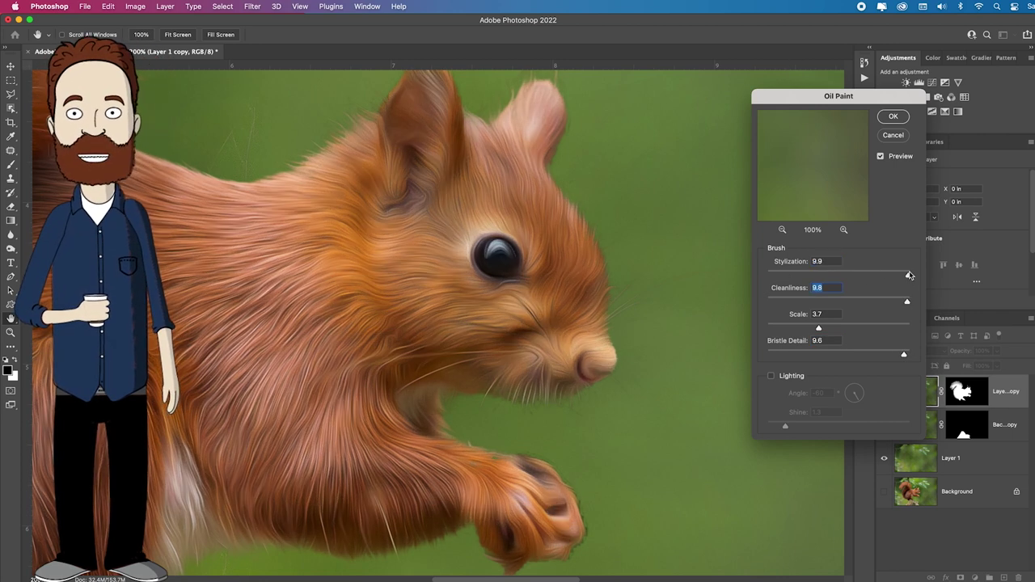
click(912, 328)
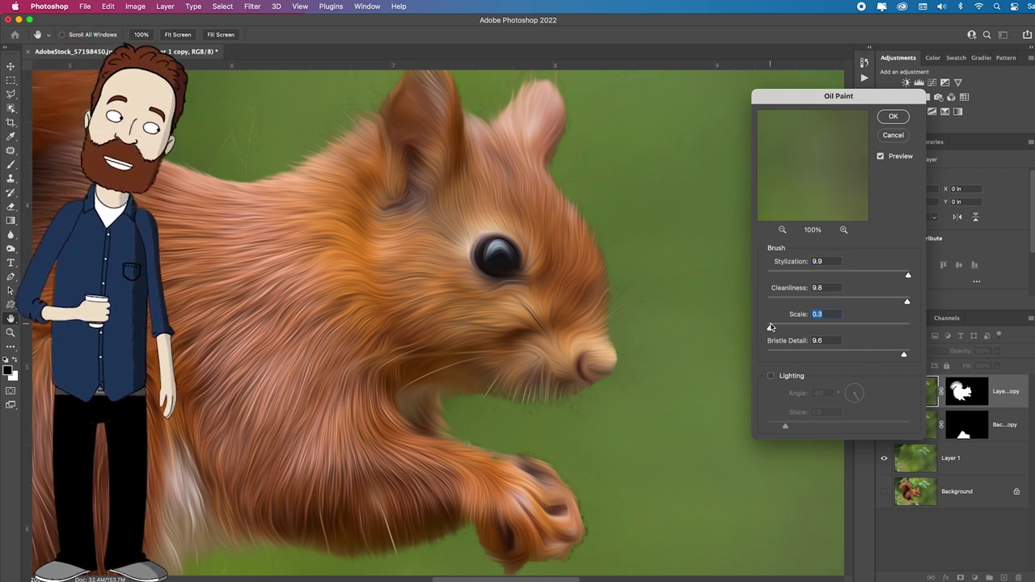
click(773, 353)
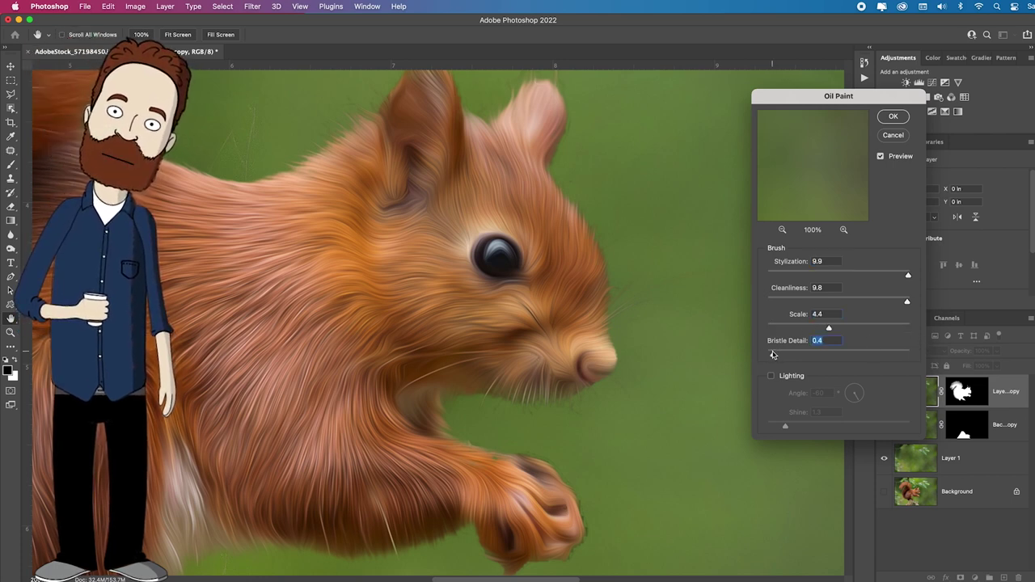
click(775, 301)
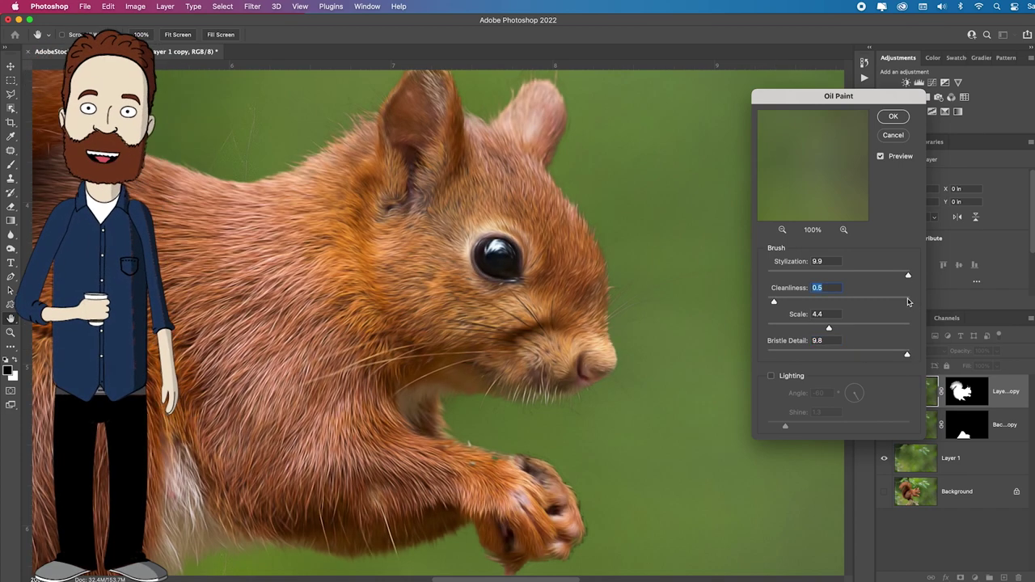
click(772, 275)
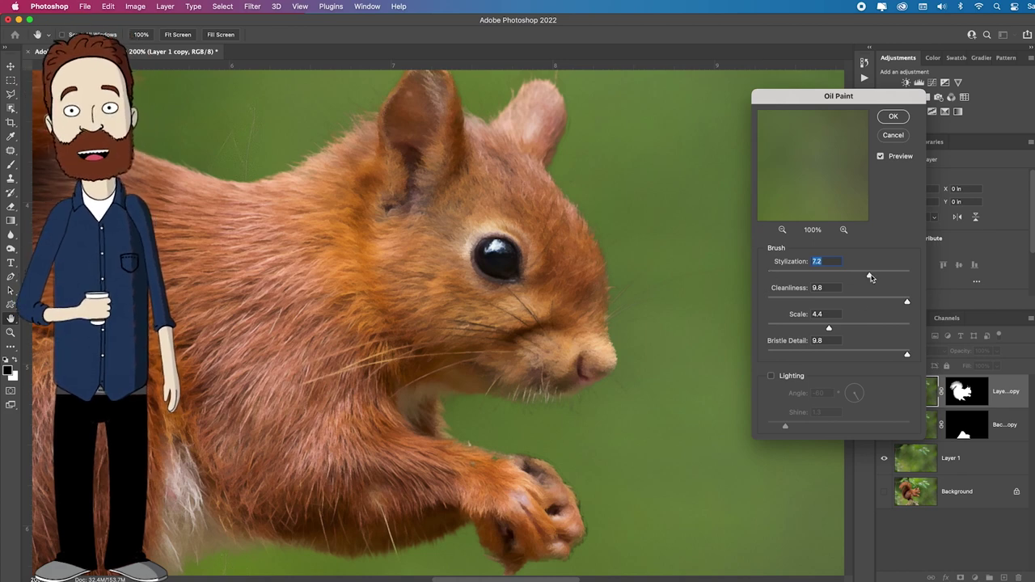
click(861, 302)
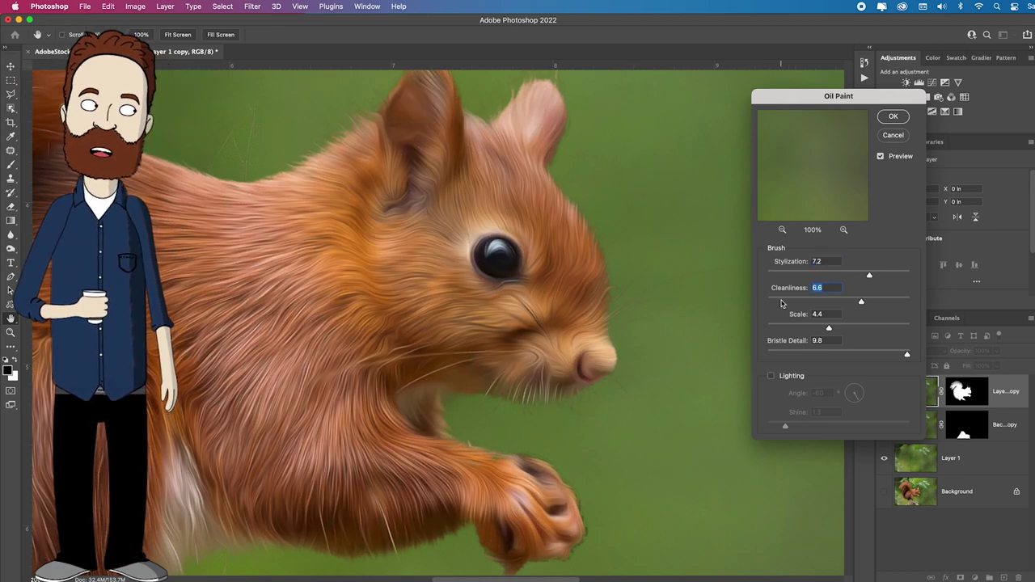
click(893, 116)
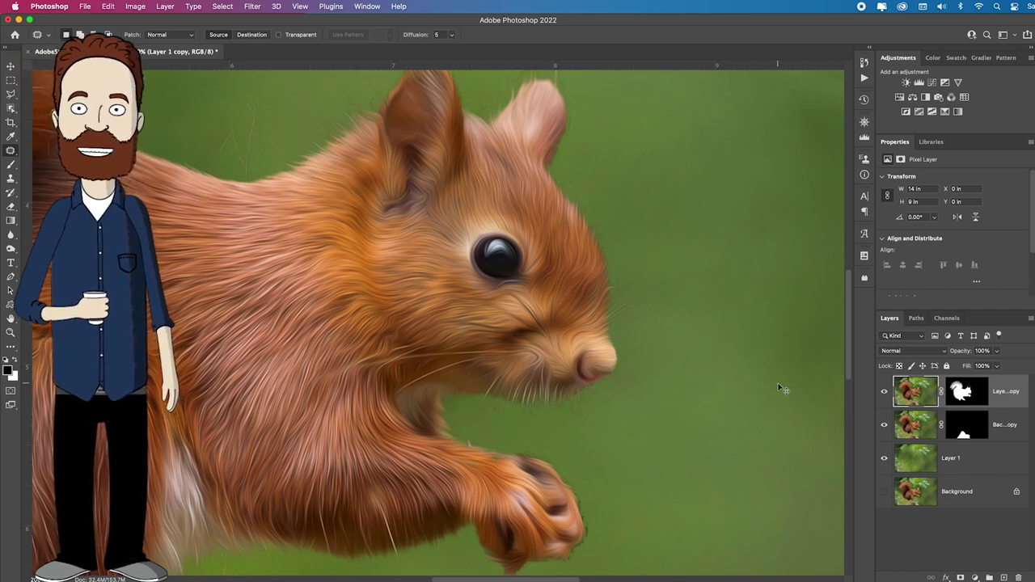
Step: Fit the image on screen and open Oil Paint on the Background copy stump layer
key(super+0)
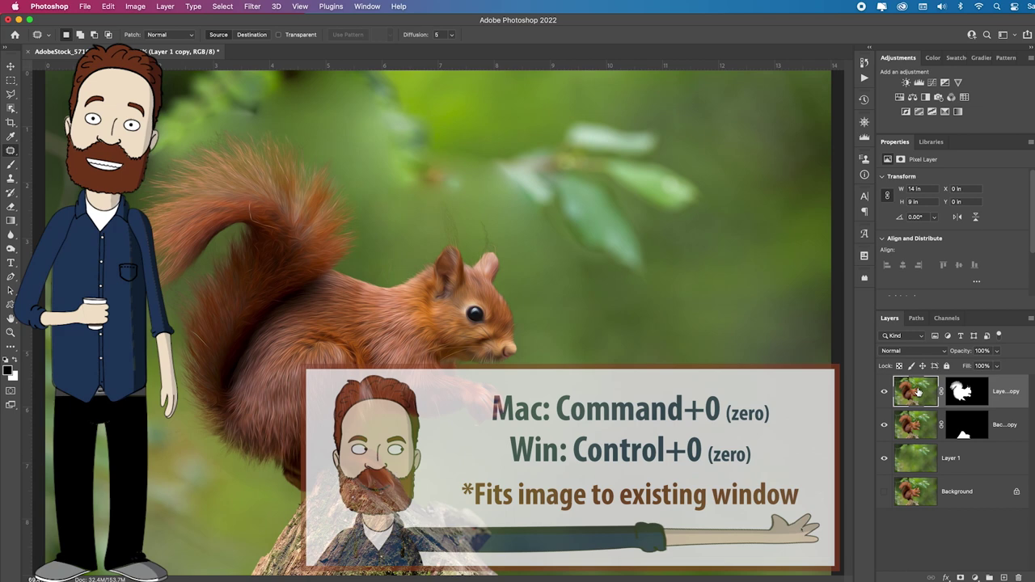
click(916, 432)
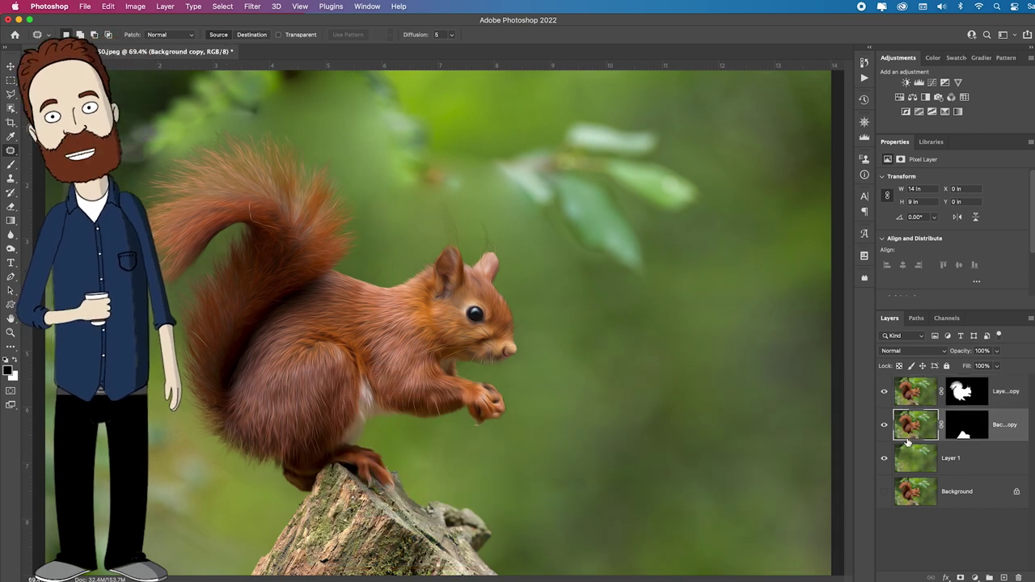
click(252, 6)
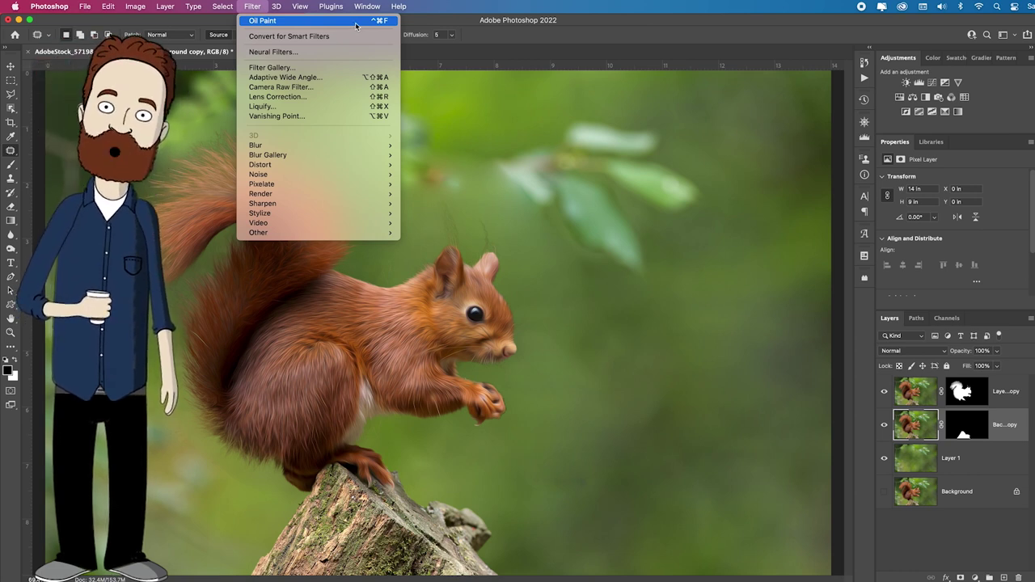
mouse_move(380, 213)
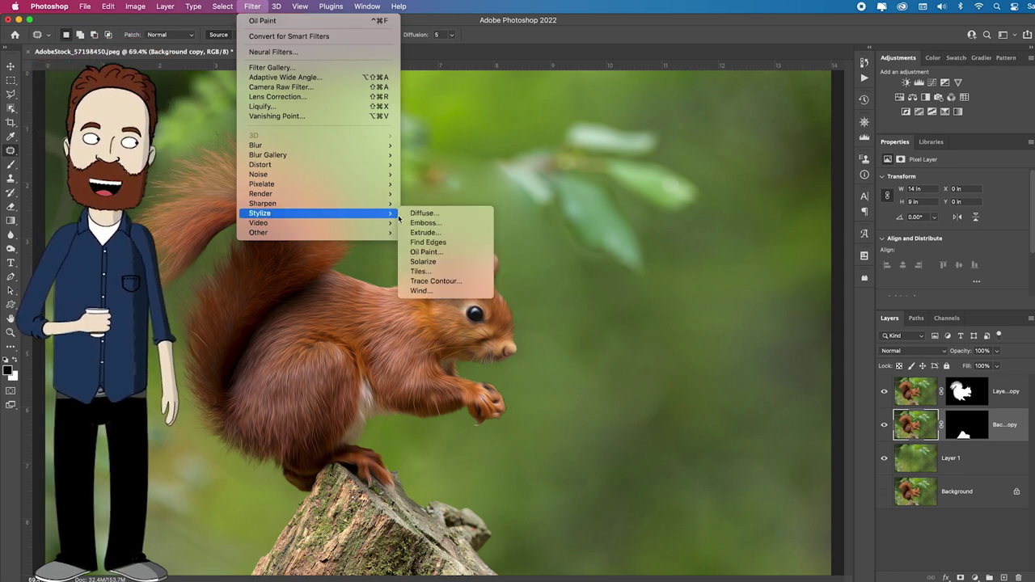
click(437, 251)
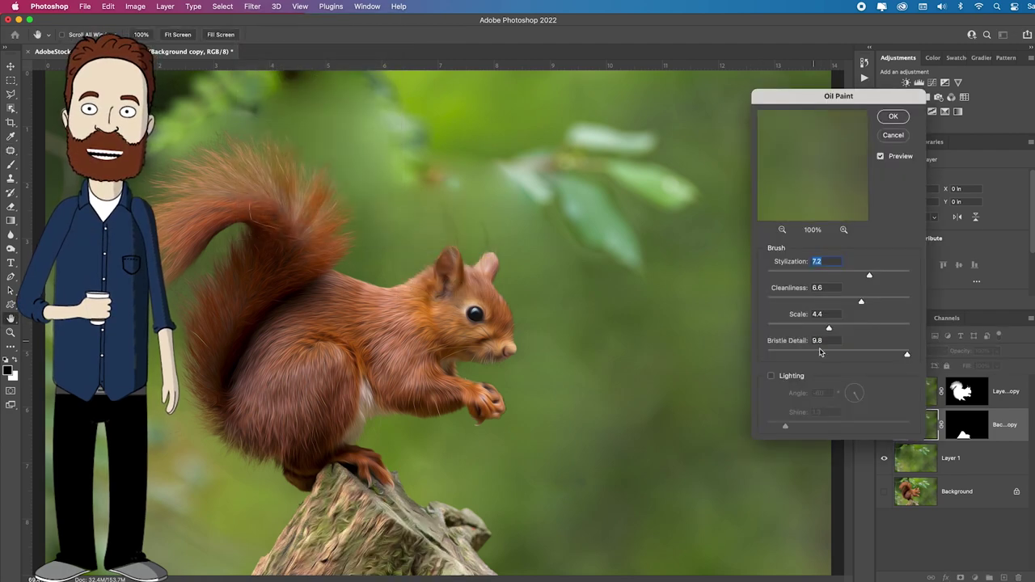
Step: Apply Oil Paint to the stump with Stylization 2.8 and Cleanliness 1.2
drag(841, 276, 829, 275)
drag(861, 301, 812, 301)
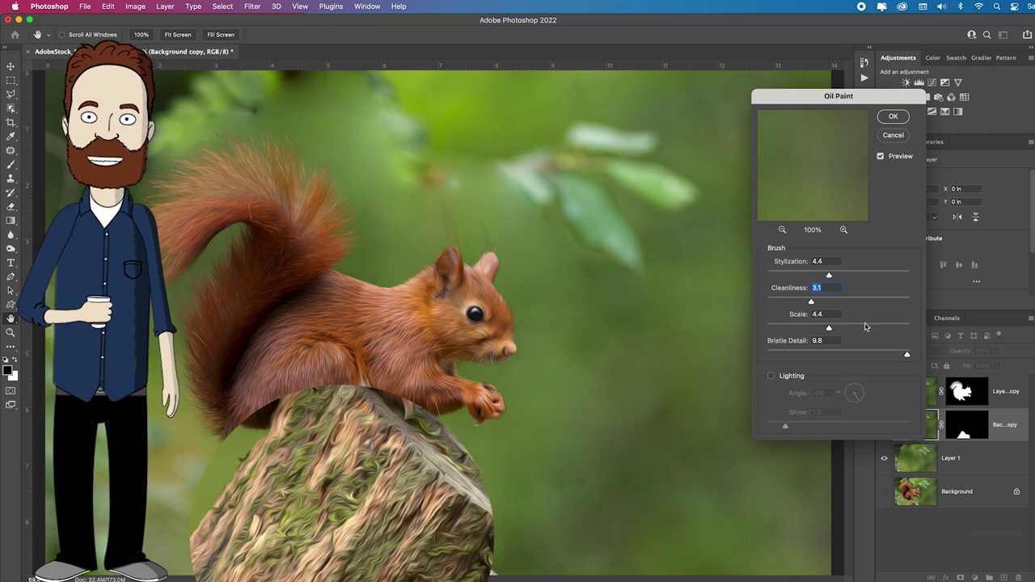
drag(809, 301, 784, 301)
drag(829, 275, 806, 275)
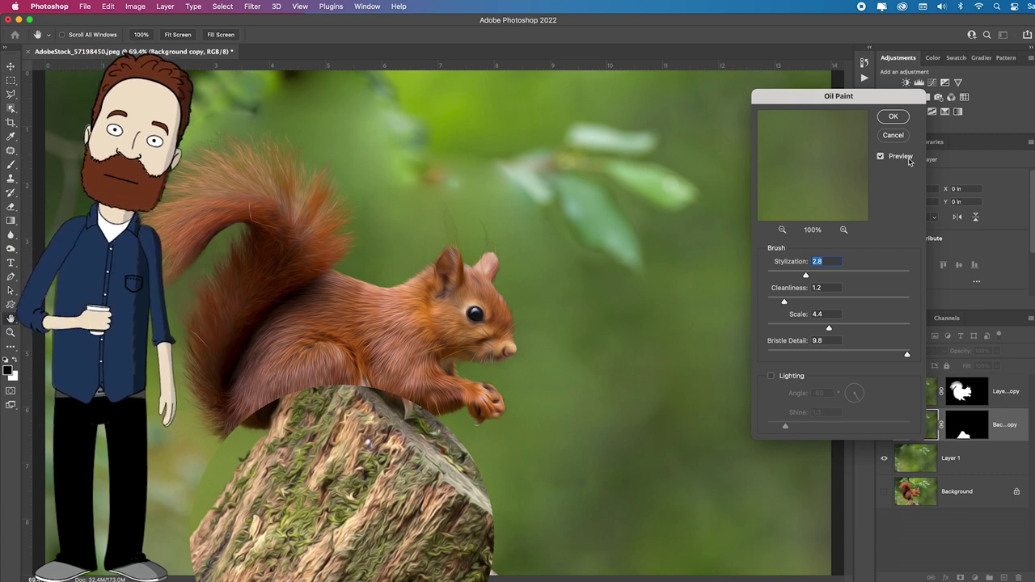
click(893, 115)
click(975, 458)
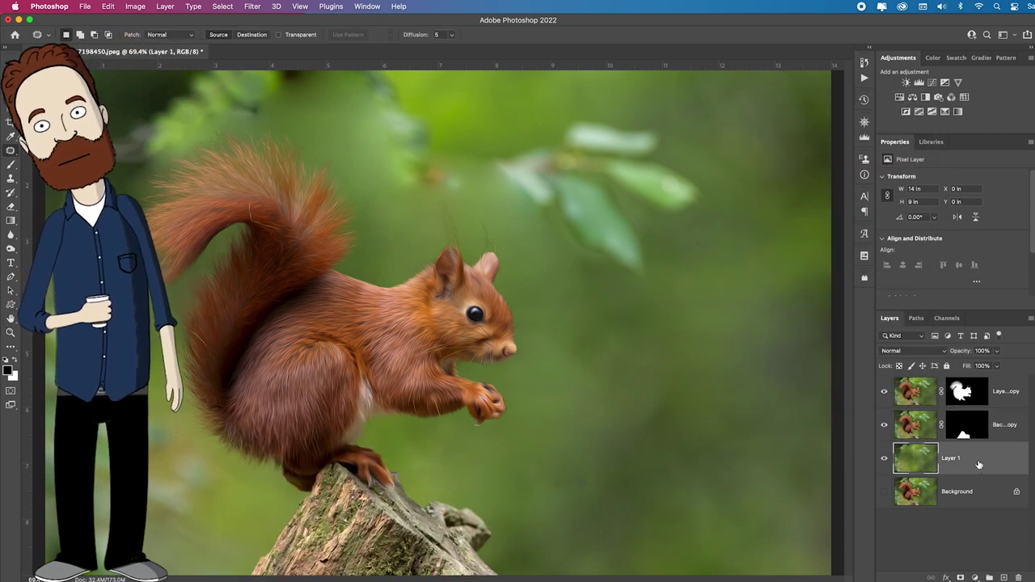
Step: Apply Oil Paint to Layer 1 with Stylization 9.1, Cleanliness 9.4, Scale 4.4, Bristle Detail 9.8
click(252, 7)
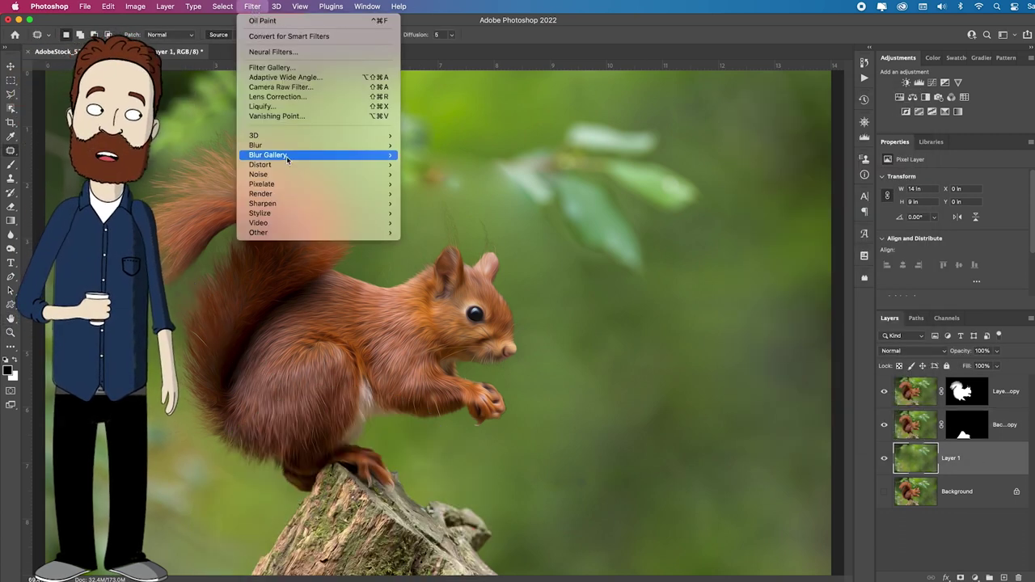
mouse_move(380, 212)
click(473, 257)
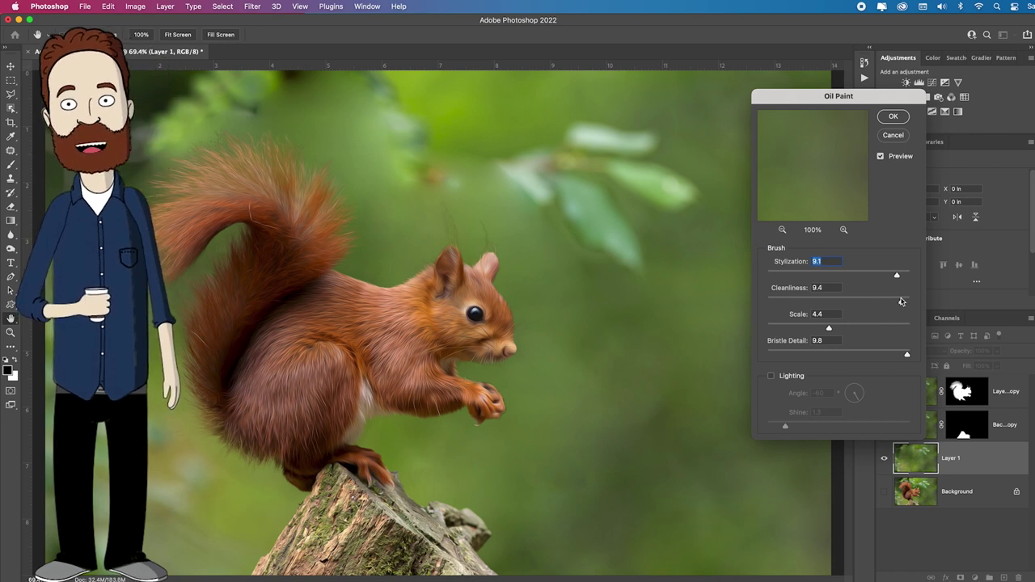
click(902, 302)
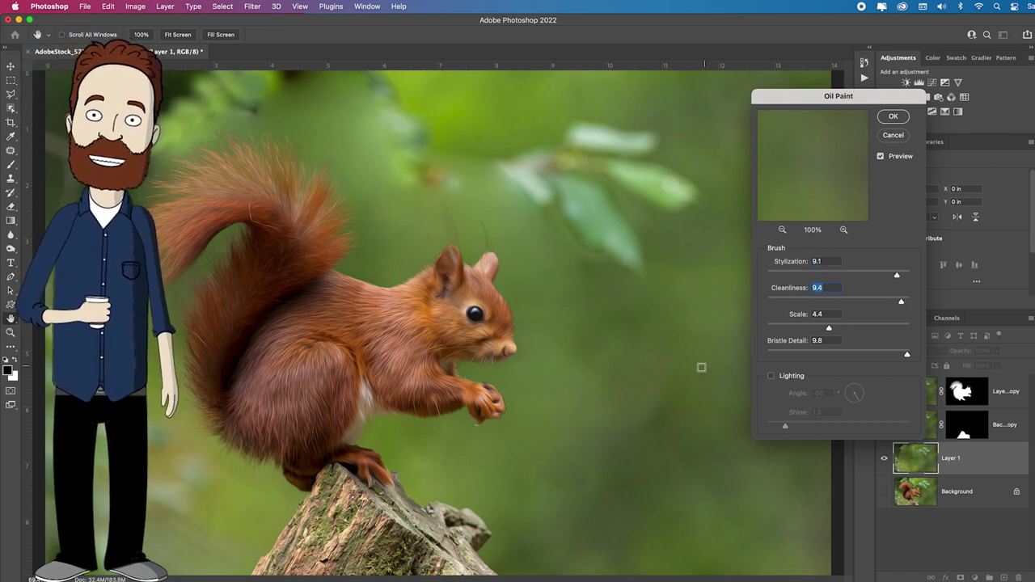
key(Return)
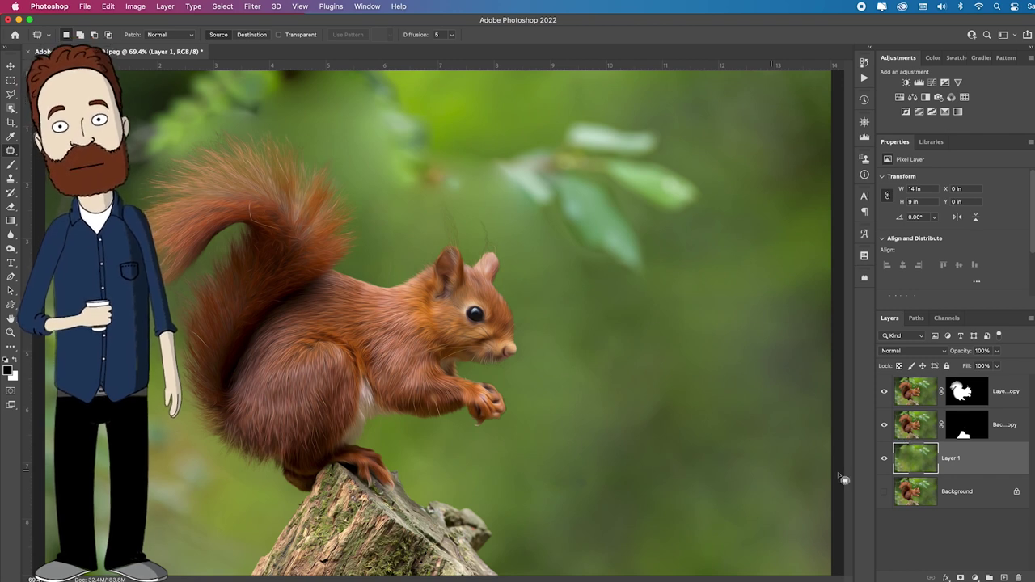
Step: Stamp all visible layers into a new merged Layer 2 at the top
click(1011, 389)
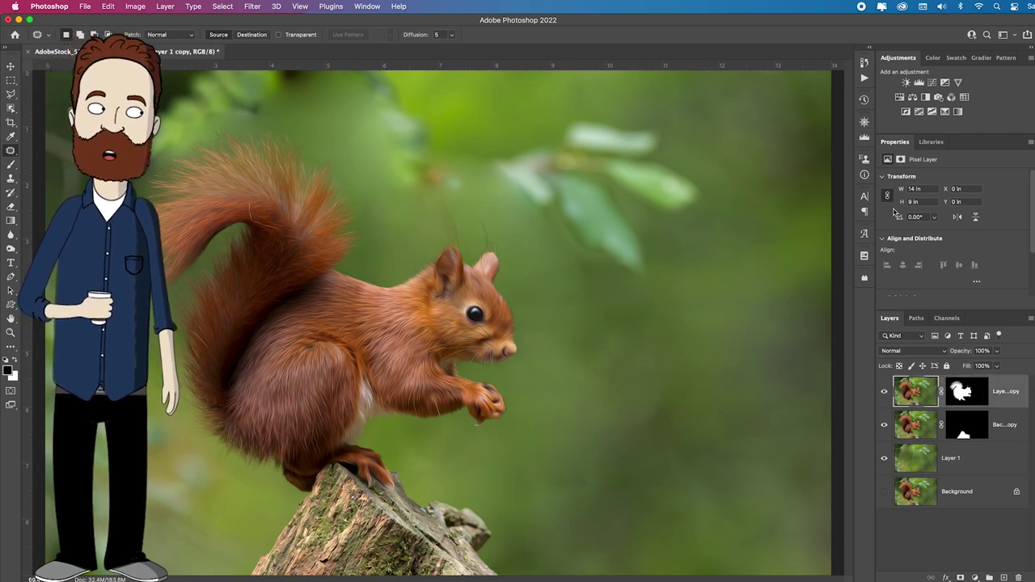
double_click(896, 143)
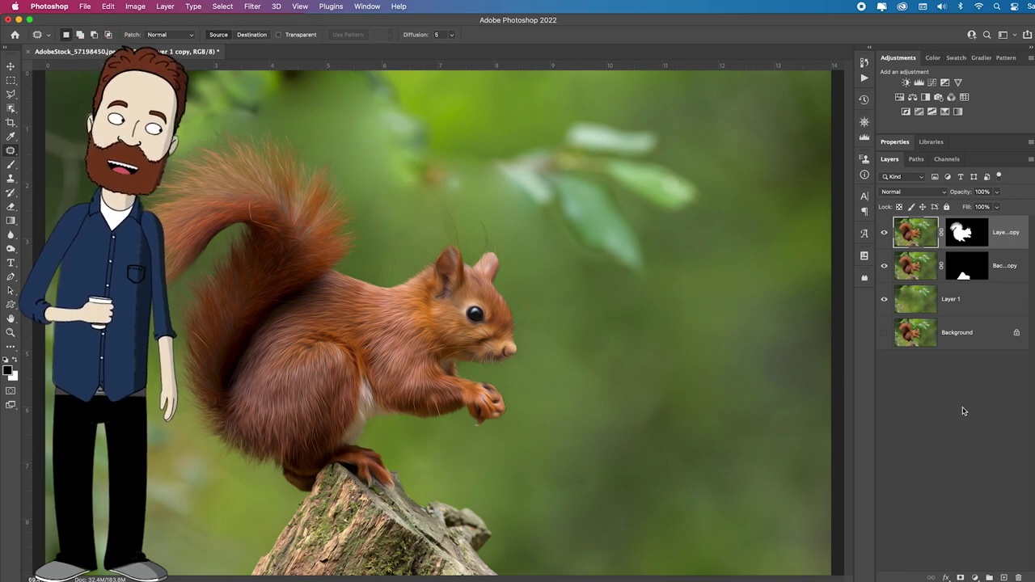
key(super+alt+shift+e)
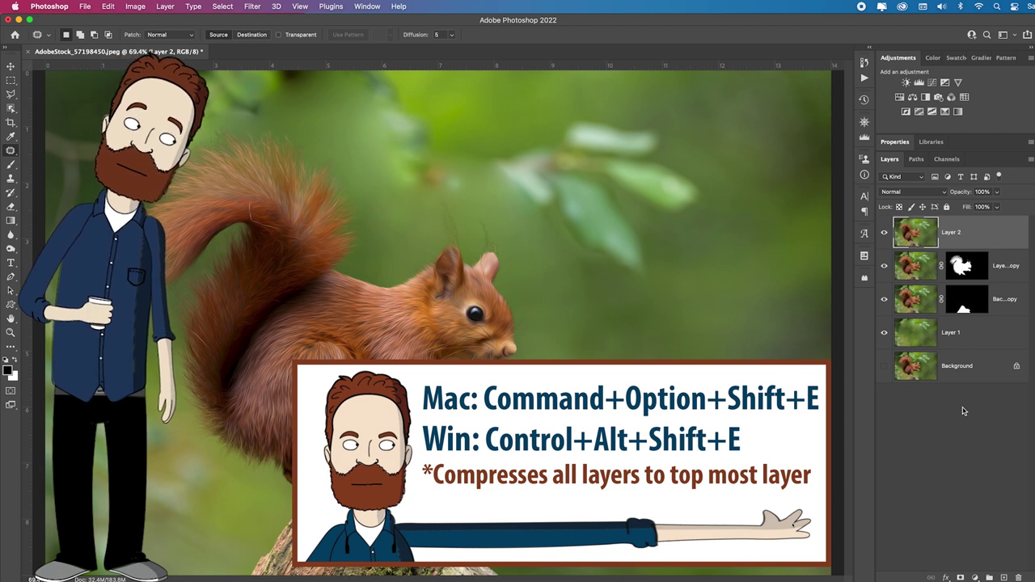
Step: Group the squirrel cutout, stump cutout and Layer 1 into Group 1
click(1005, 267)
shift+click(995, 342)
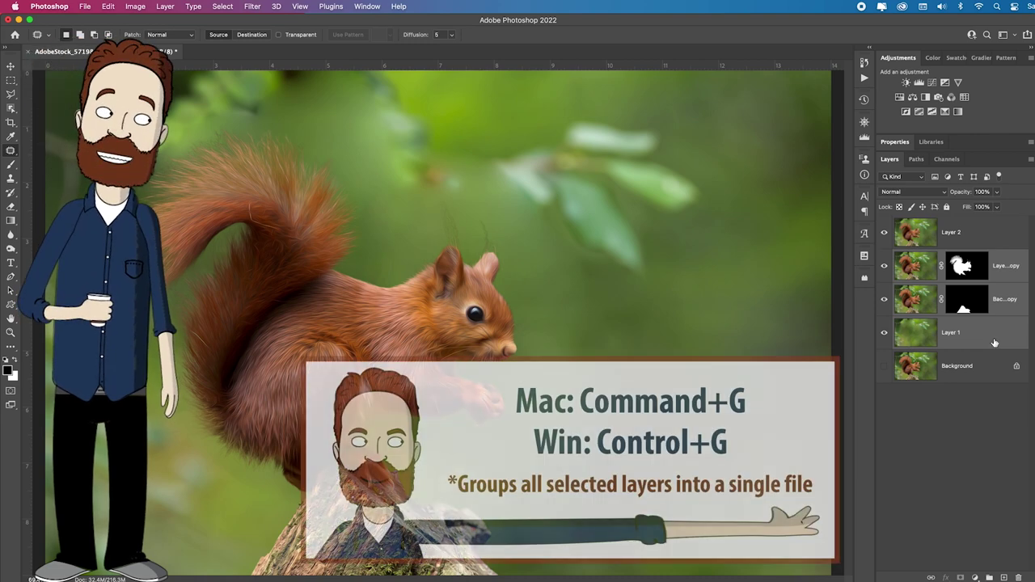
key(super+g)
Step: Toggle Group 1 and Layer 2 visibility to compare with the original, then select Layer 2
click(884, 256)
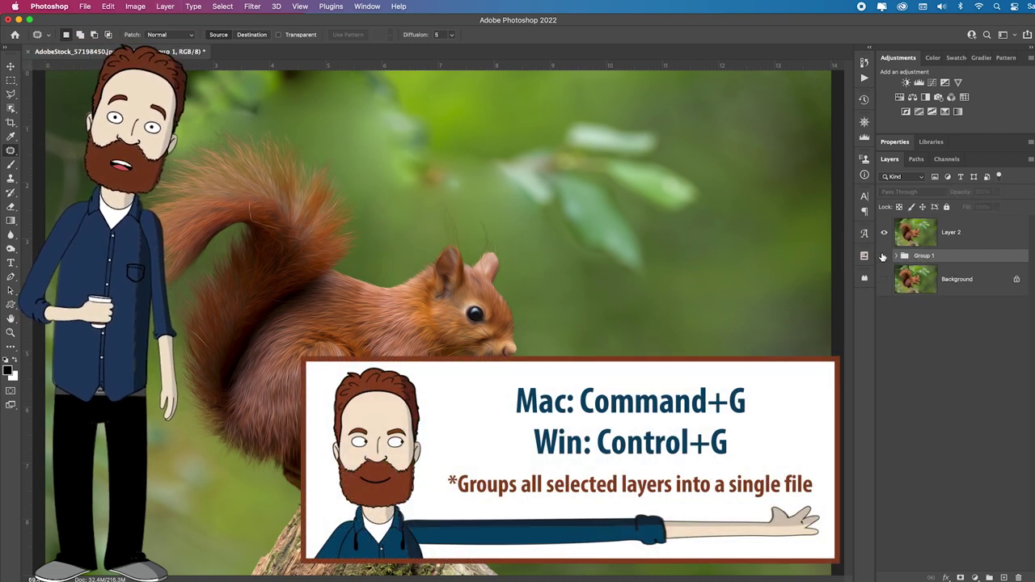
click(886, 234)
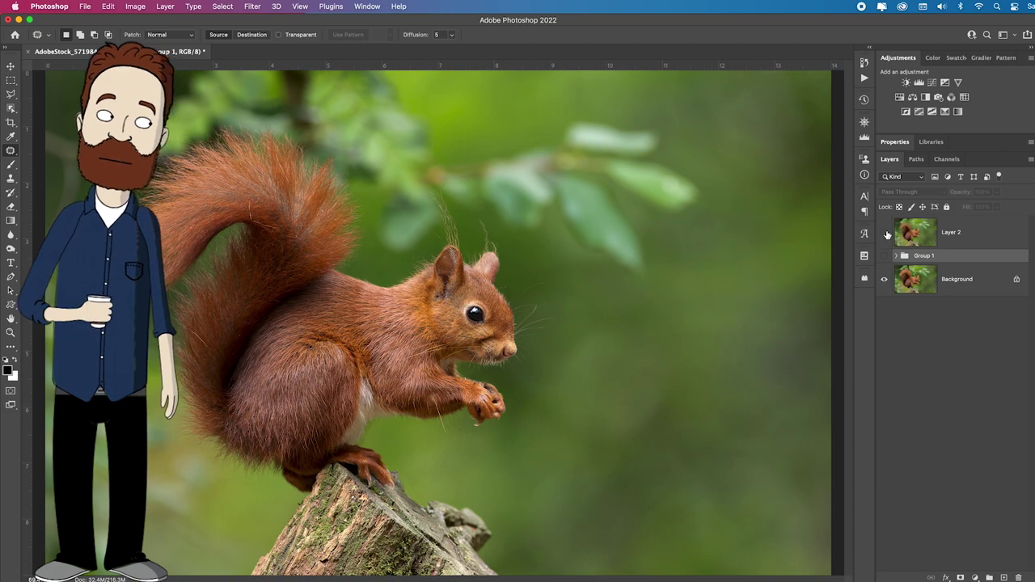
click(886, 234)
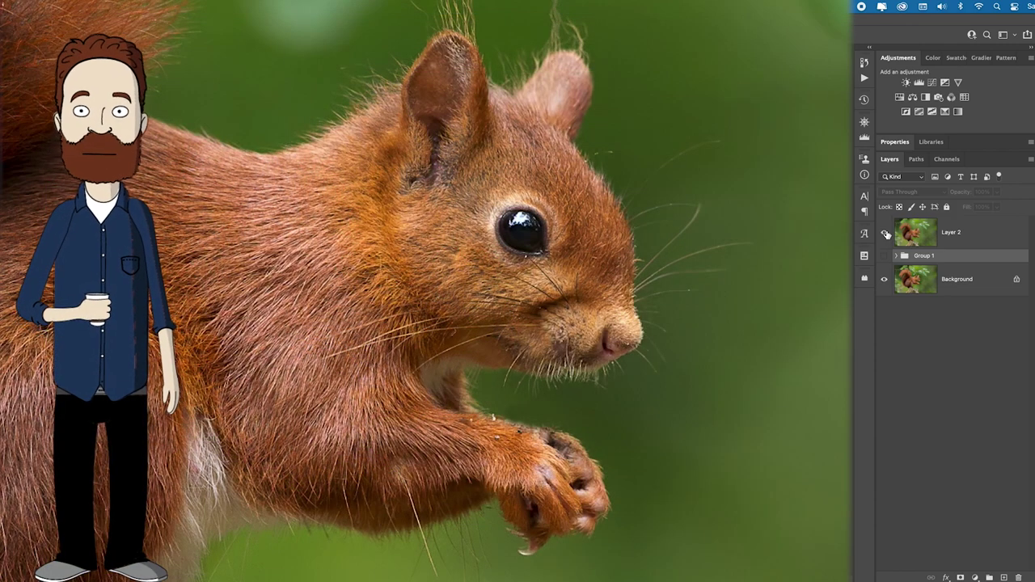
click(887, 234)
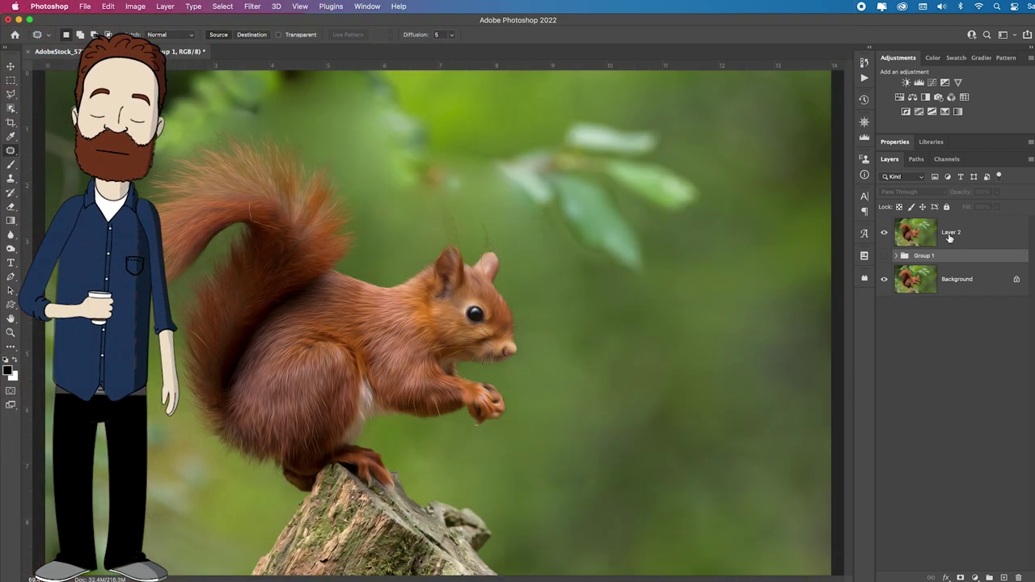
click(1003, 246)
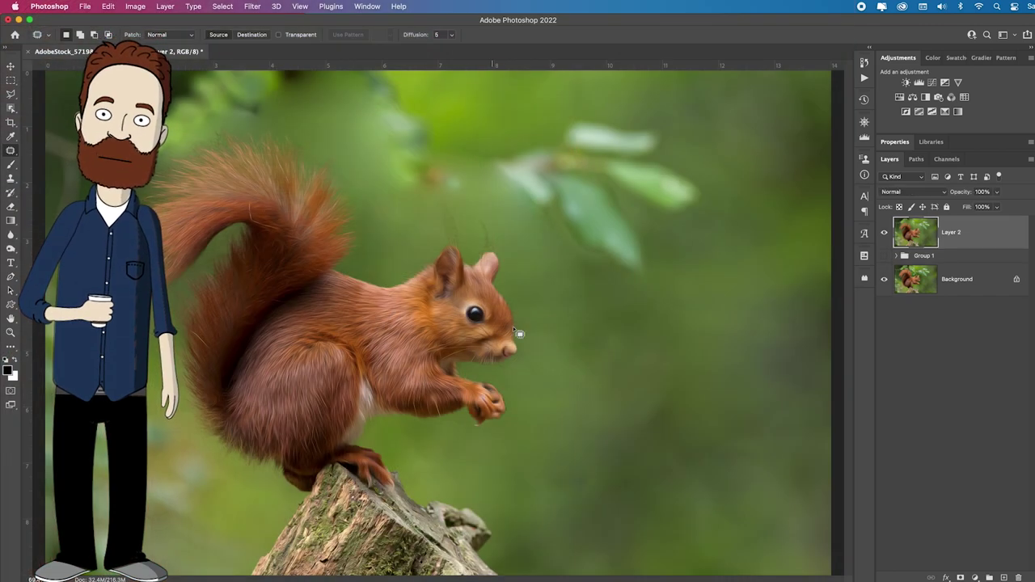
Step: Mask Layer 2, paint the sharp eye back at 20% brush opacity, then stamp visible into Layer 3
click(960, 578)
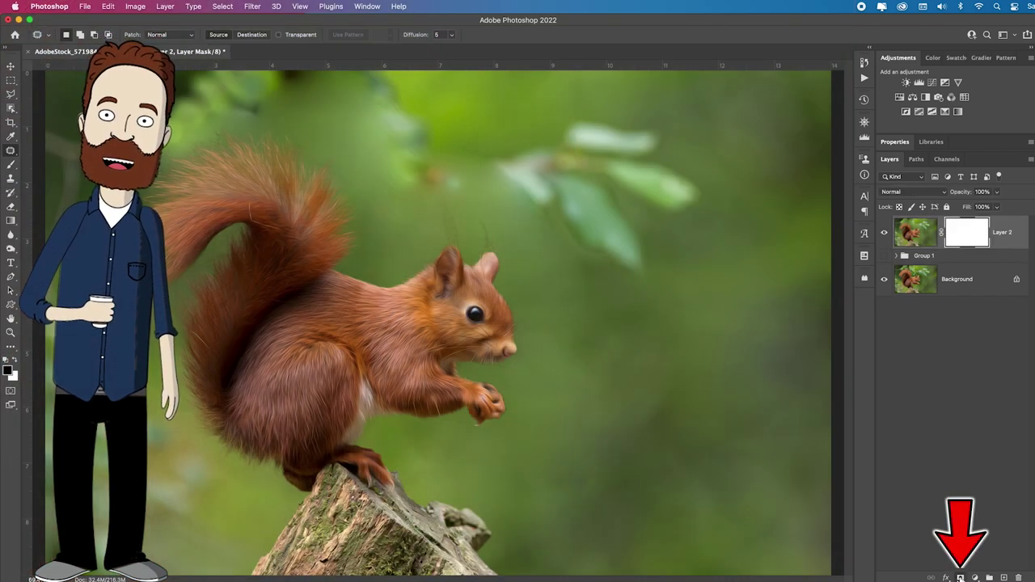
key(b)
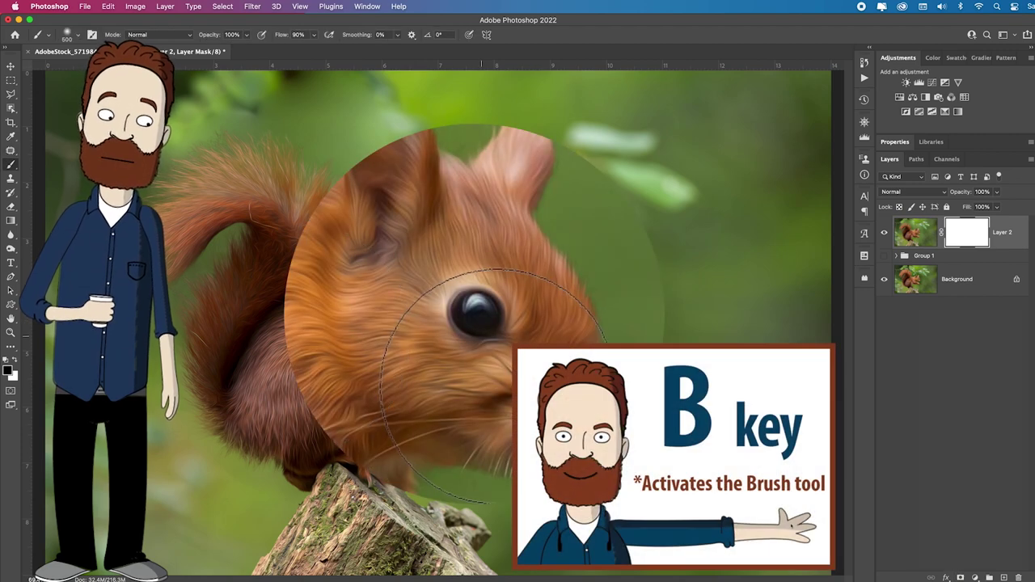
key(bracketleft)
key(bracketleft)
key(bracketleft)
key(bracketleft)
key(bracketleft)
key(bracketleft)
key(bracketleft)
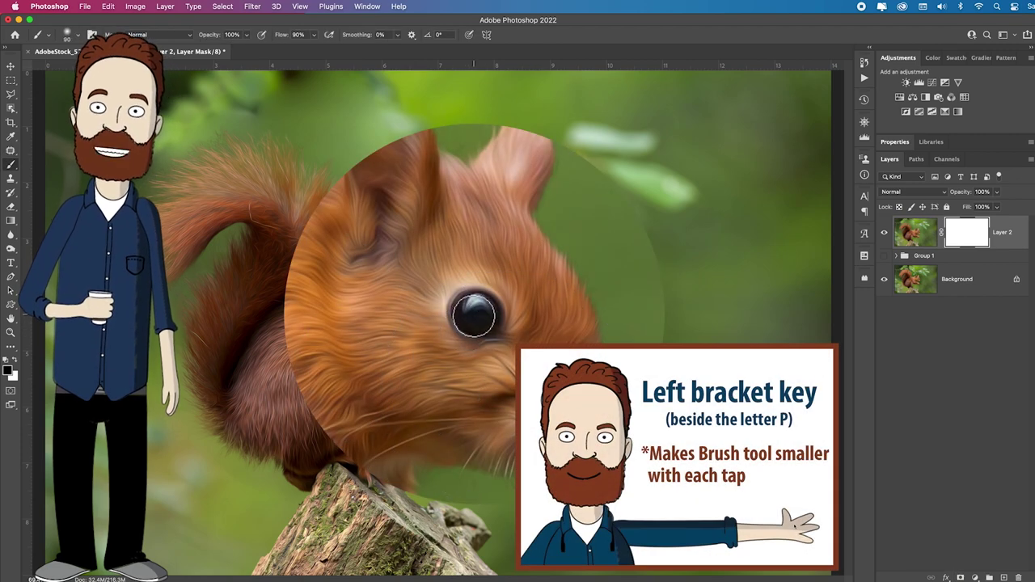
drag(477, 319, 490, 322)
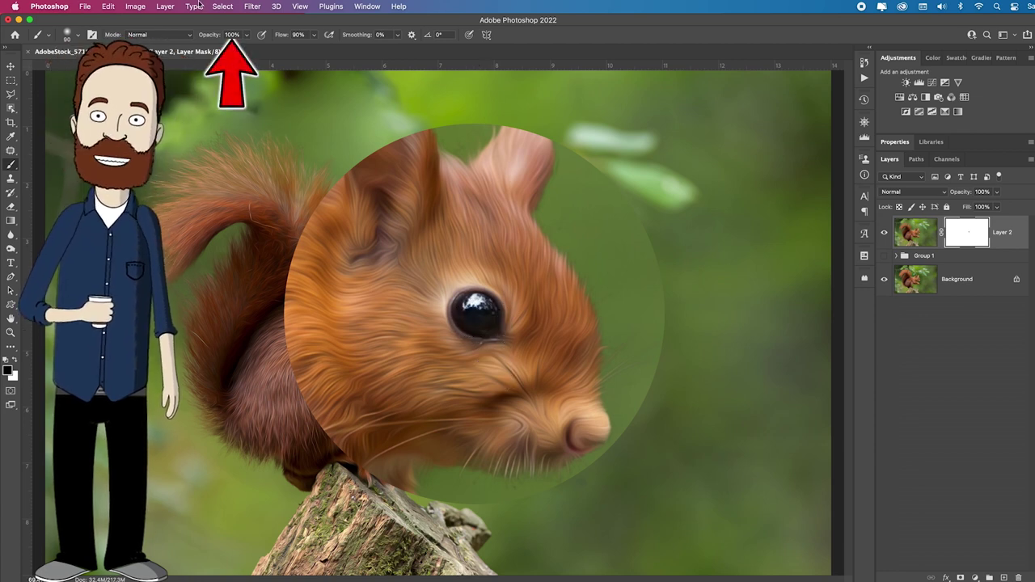
key(1)
key(2)
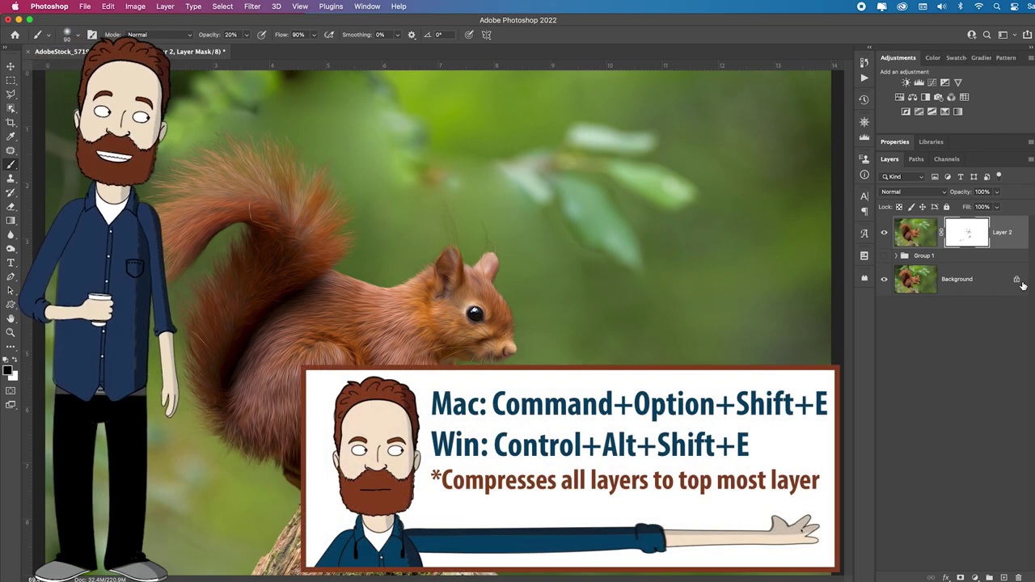
key(super+alt+shift+e)
Step: Camera Raw on Layer 3: Exposure +0.45, Shadows +41, Clarity +39, Dehaze +56, Vibrance +44, Saturation −3
click(252, 5)
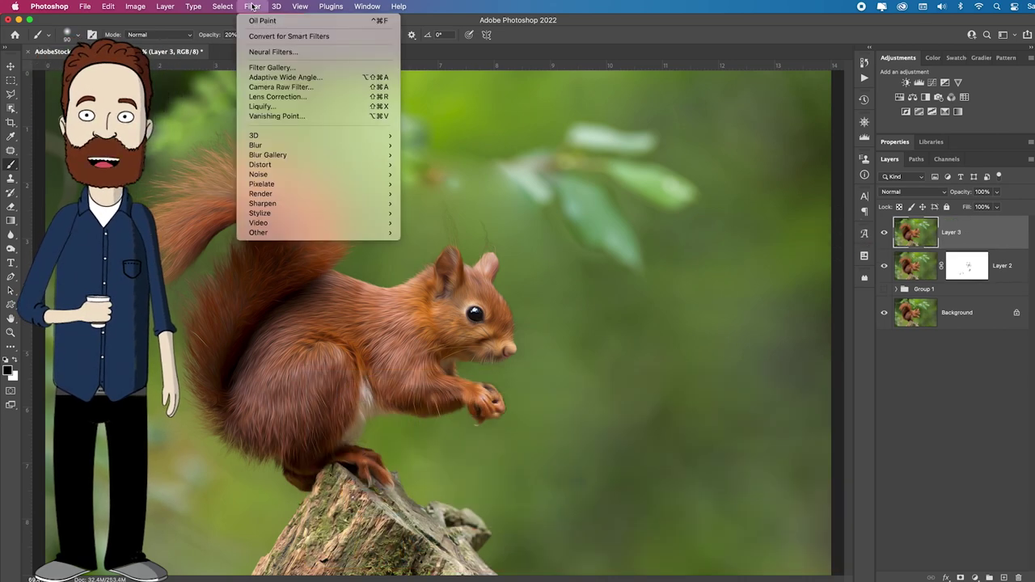
click(296, 86)
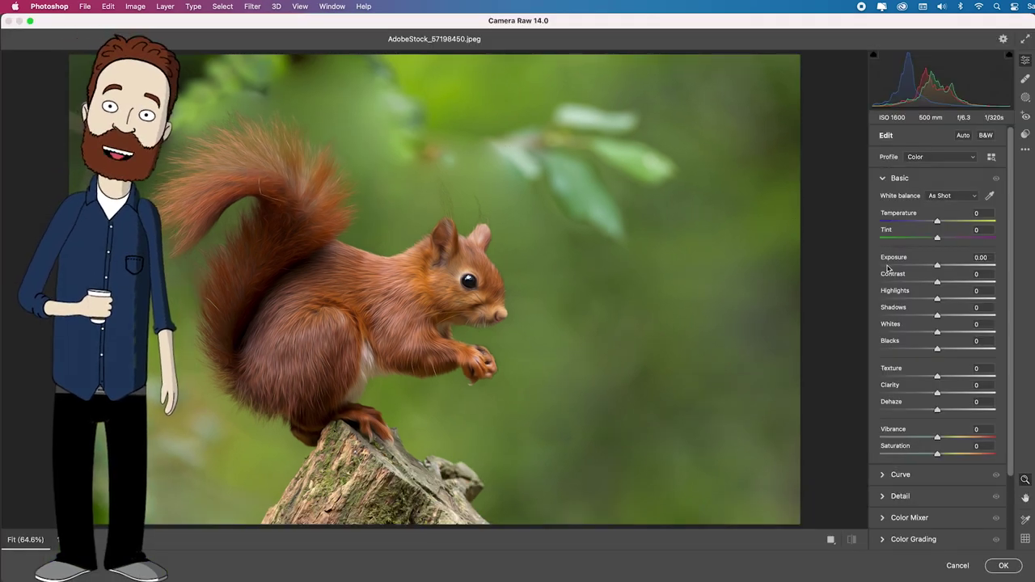
drag(950, 397, 960, 394)
drag(938, 437, 963, 438)
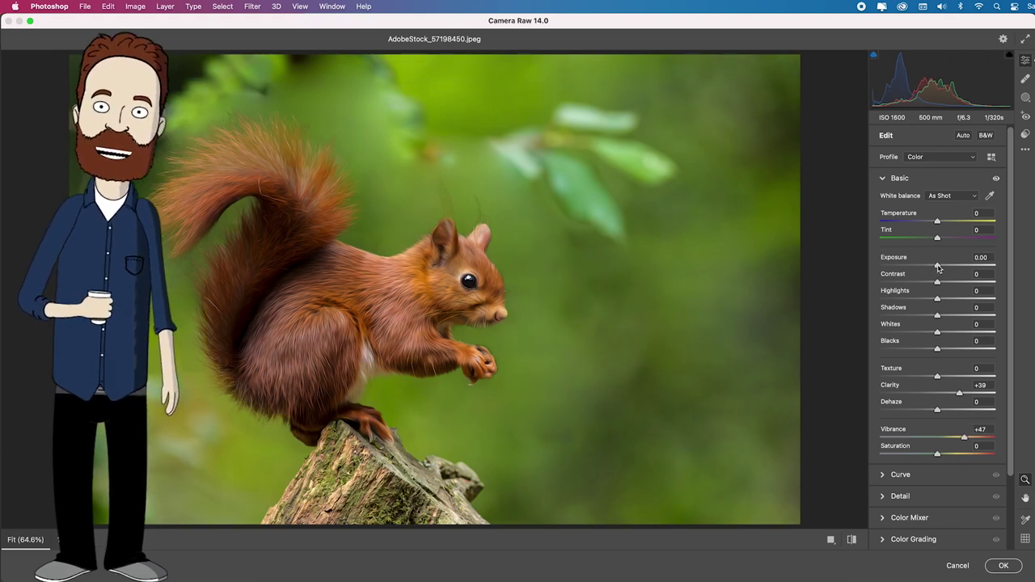
drag(937, 267, 943, 268)
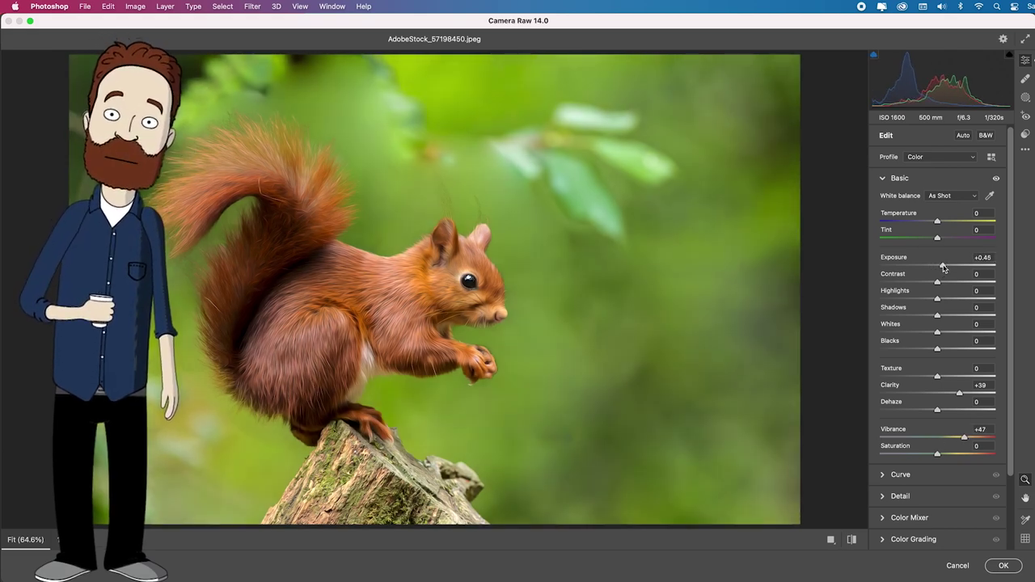
drag(940, 322, 963, 319)
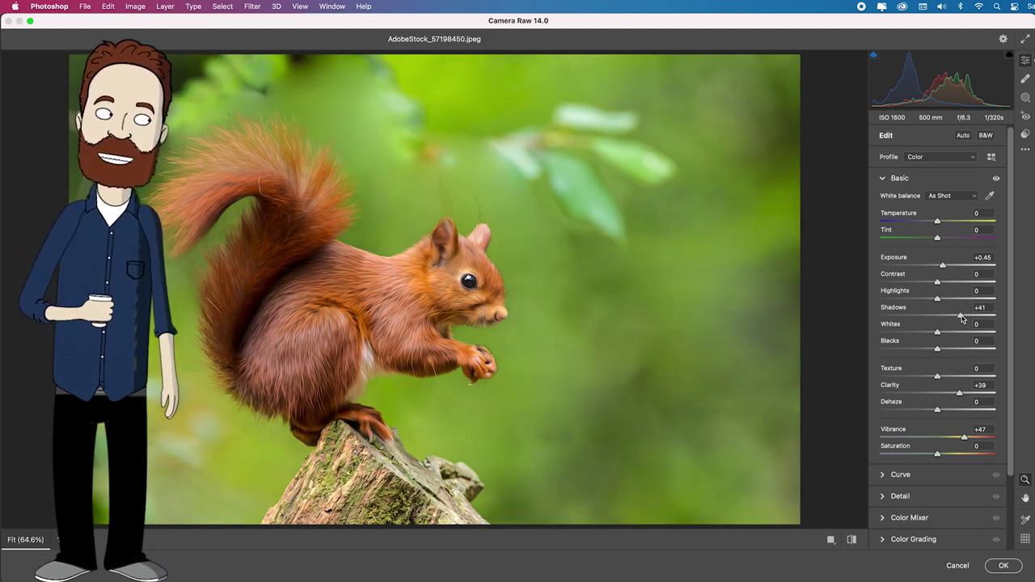
drag(965, 441, 996, 437)
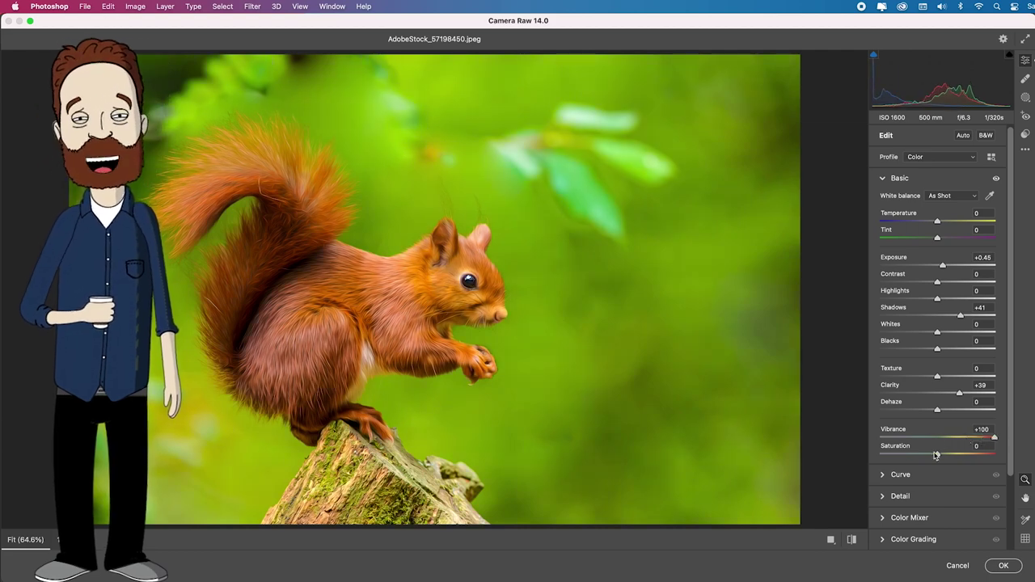
mouse_move(938, 456)
mouse_down()
mouse_move(996, 455)
mouse_move(942, 455)
mouse_up()
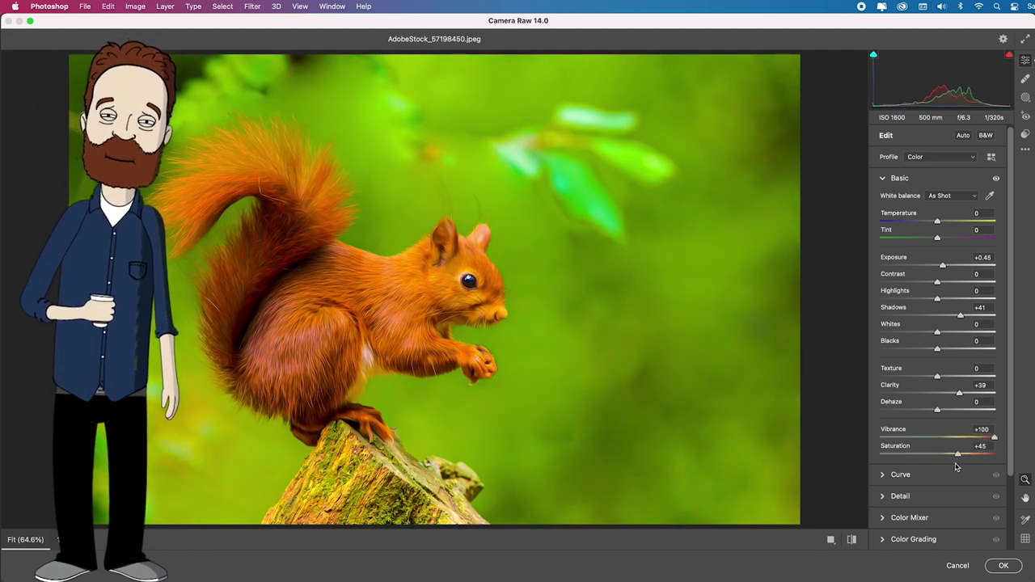
drag(996, 439, 971, 416)
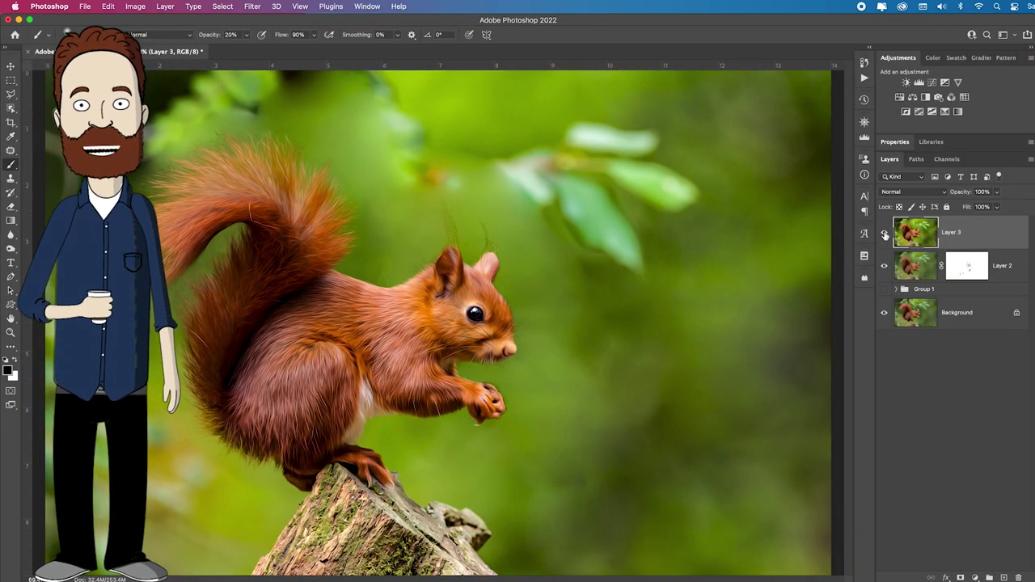
click(885, 235)
click(885, 235)
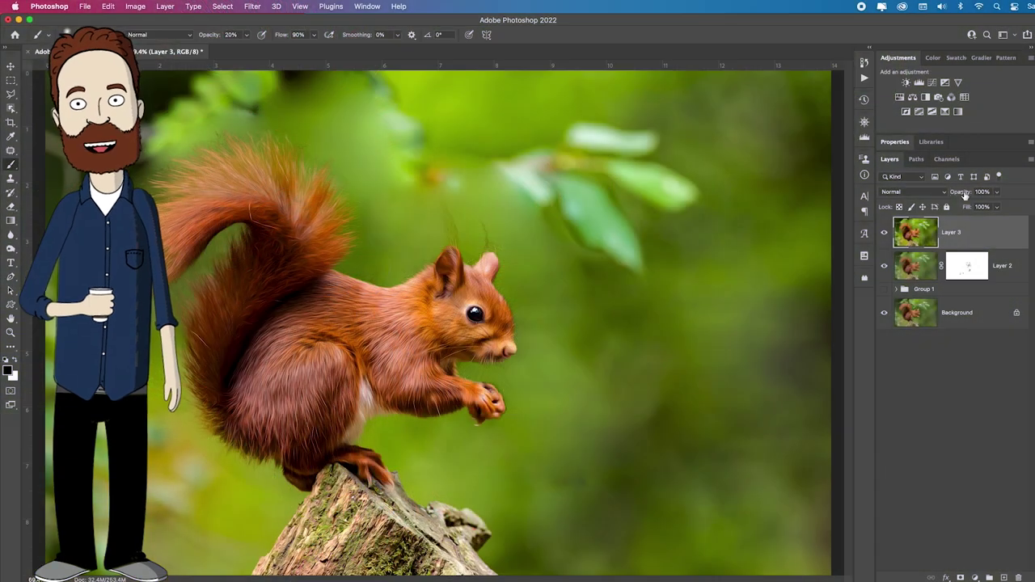
Step: Duplicate Layer 3 and set the copy's blend mode to Overlay
drag(943, 196, 963, 195)
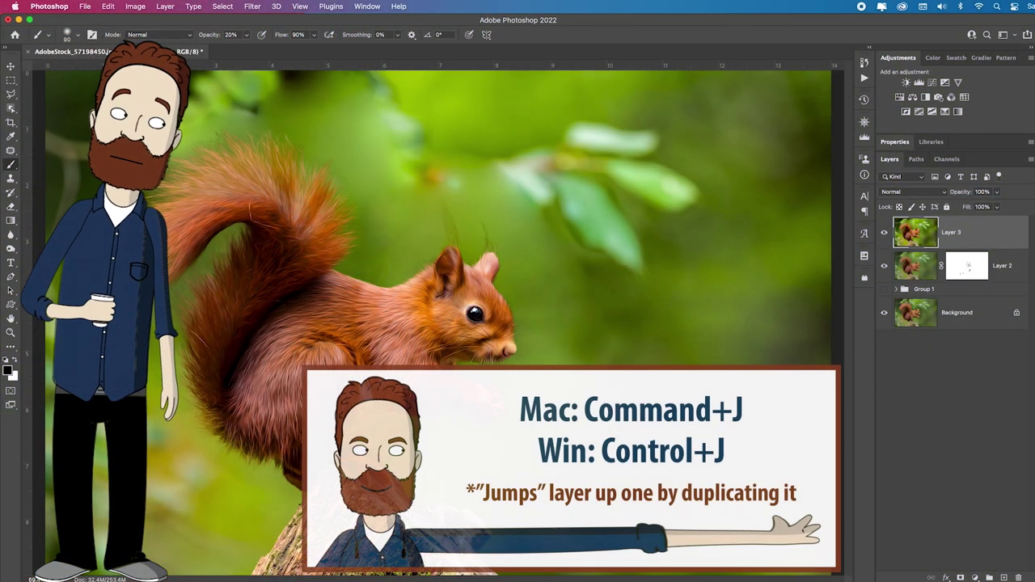
key(super+j)
click(915, 192)
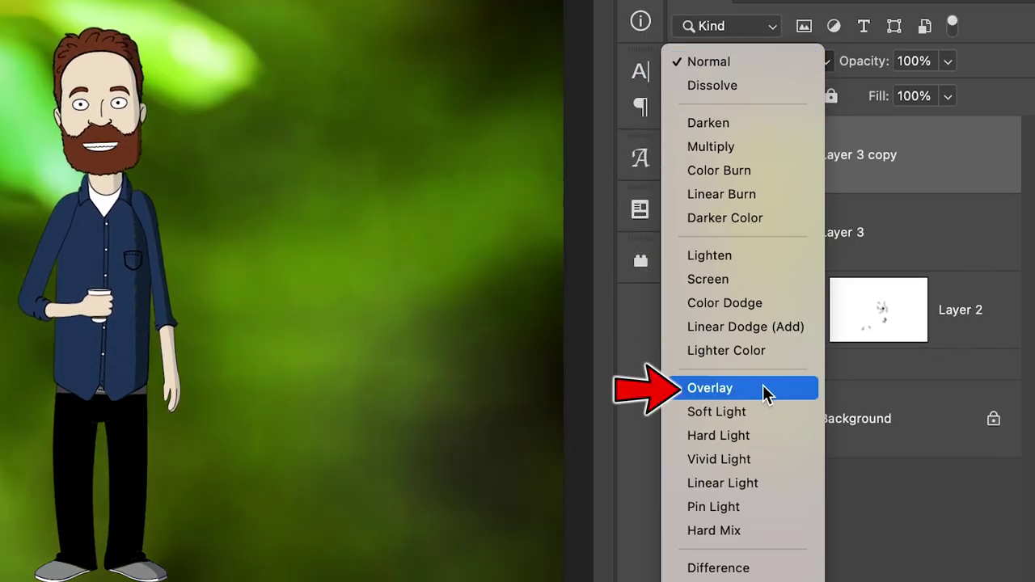
click(763, 385)
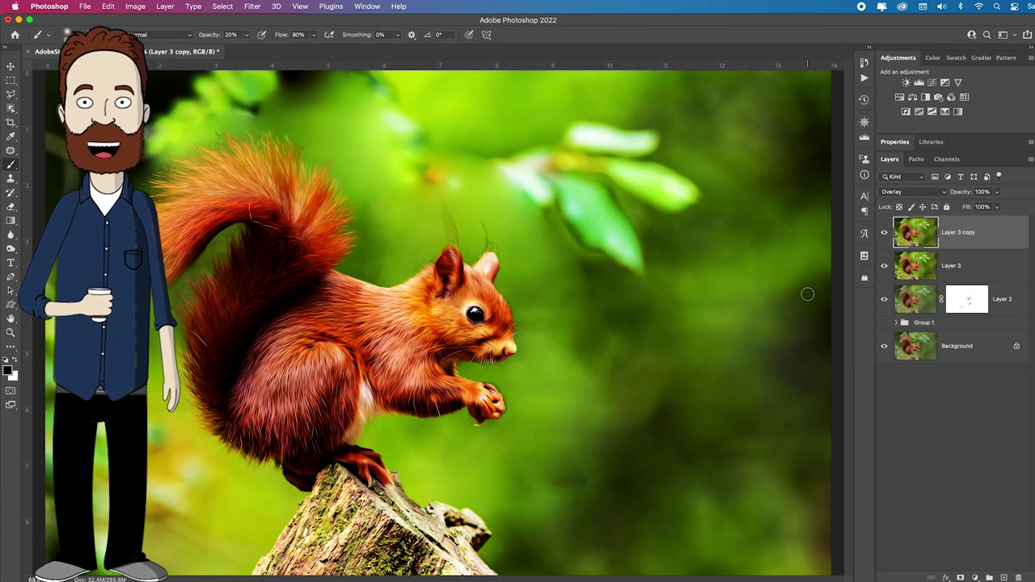
Step: Apply a Gaussian Blur of radius 2.3 pixels to Layer 3 copy
click(253, 8)
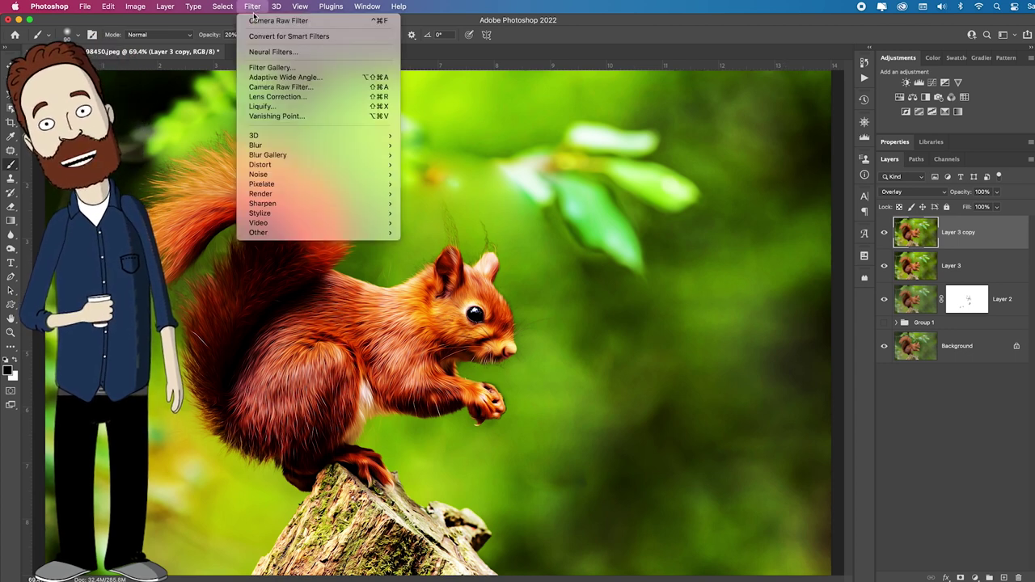
mouse_move(315, 146)
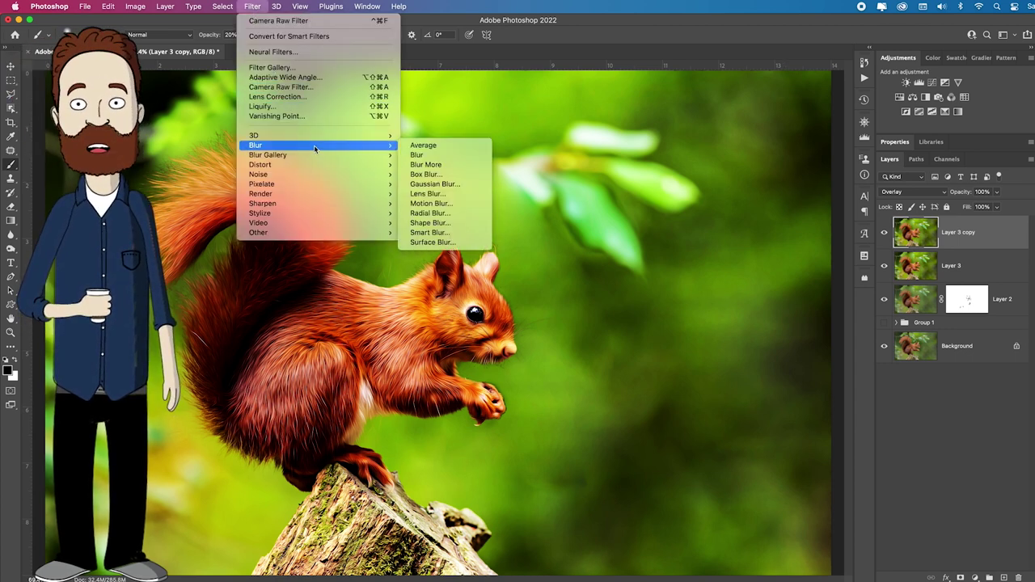
click(473, 186)
drag(420, 44, 725, 50)
drag(671, 217, 634, 219)
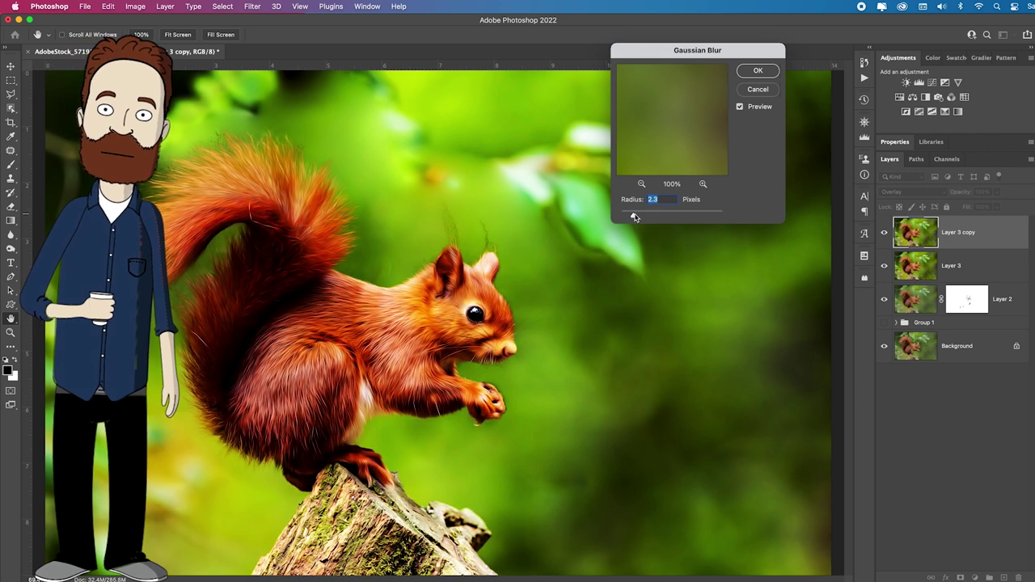
click(759, 73)
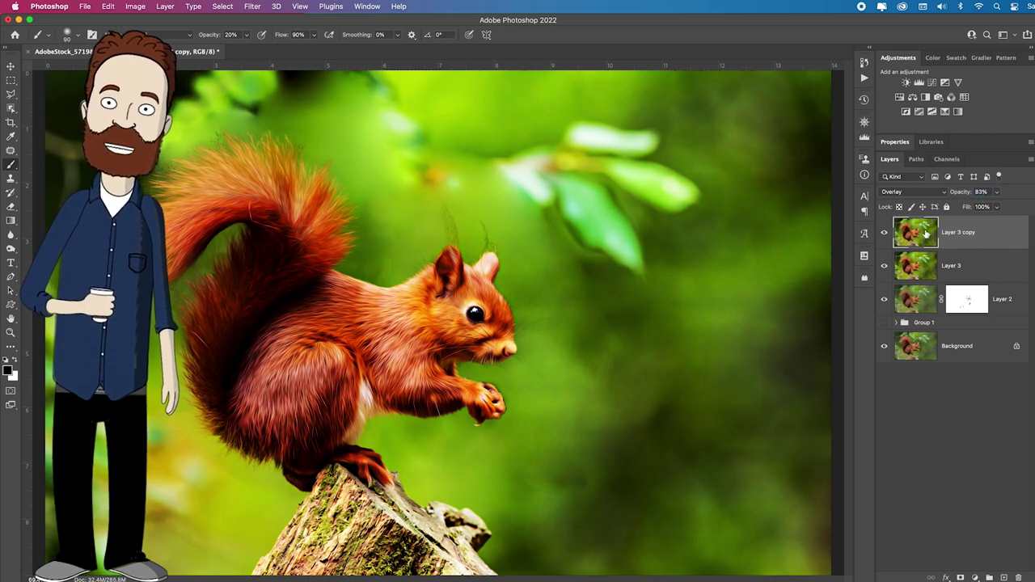
Step: Add a Hue/Saturation layer with Saturation −31 and Lightness +6
click(901, 97)
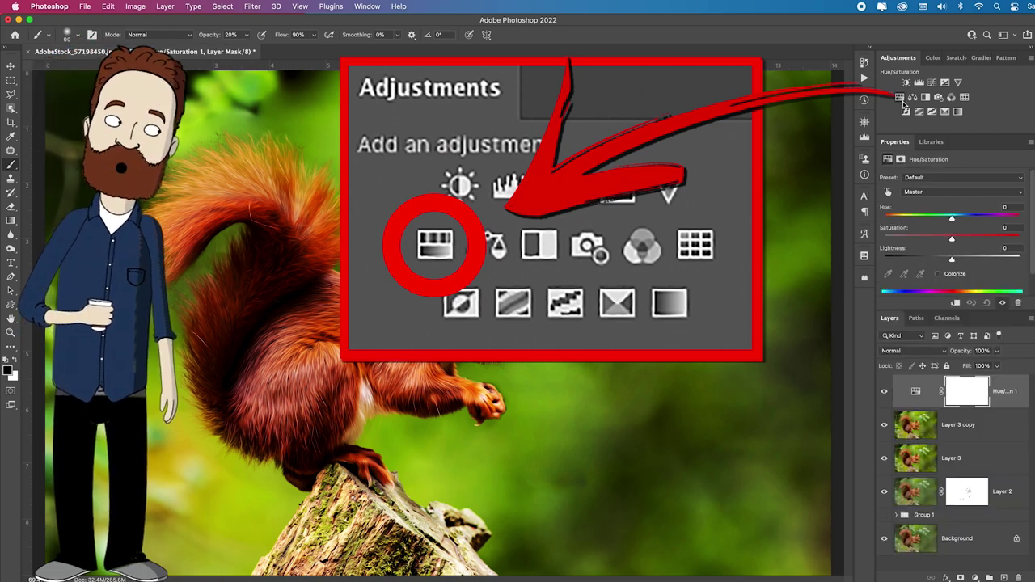
mouse_move(952, 240)
mouse_down()
mouse_move(926, 241)
mouse_move(957, 260)
mouse_up()
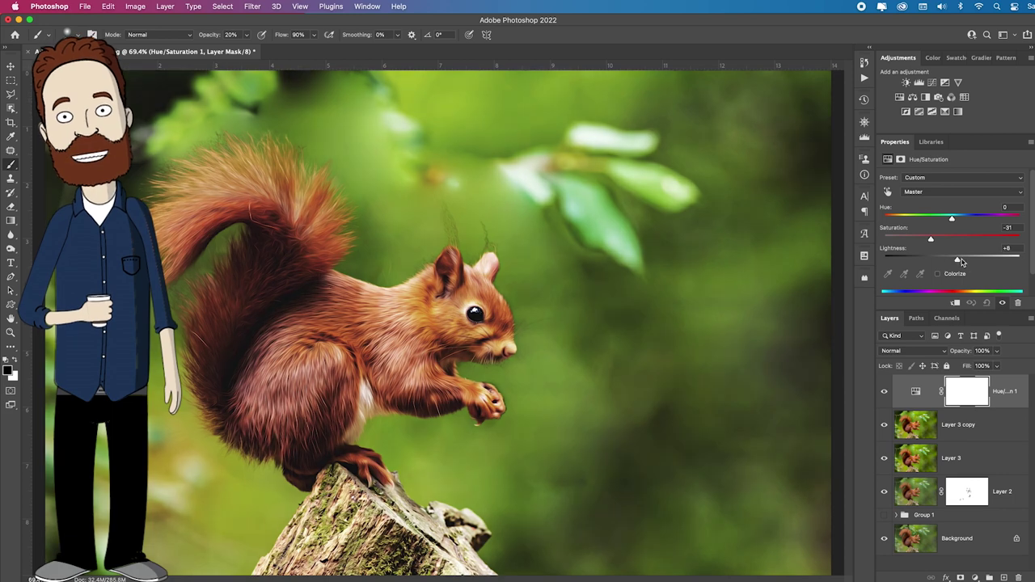
scroll(1005, 419, up, 1)
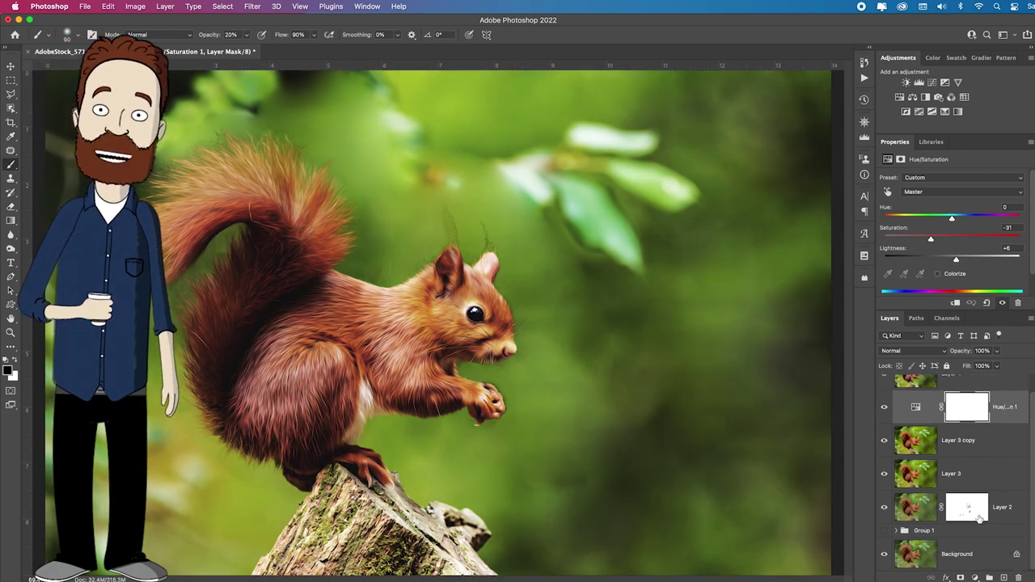
Step: Group the working layers down to Group 1 into Group 2, then compare against the original
shift+click(983, 532)
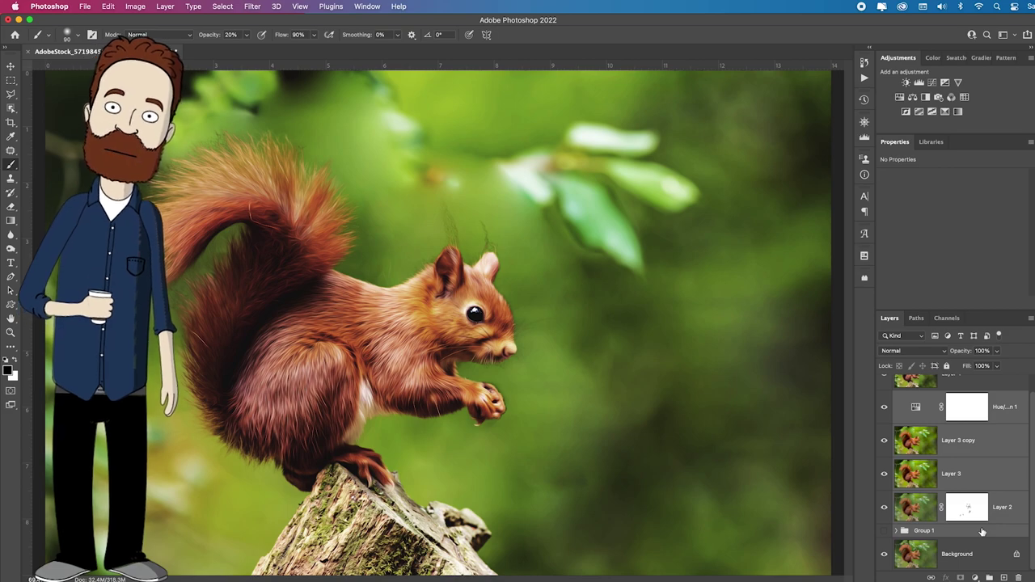
key(super+g)
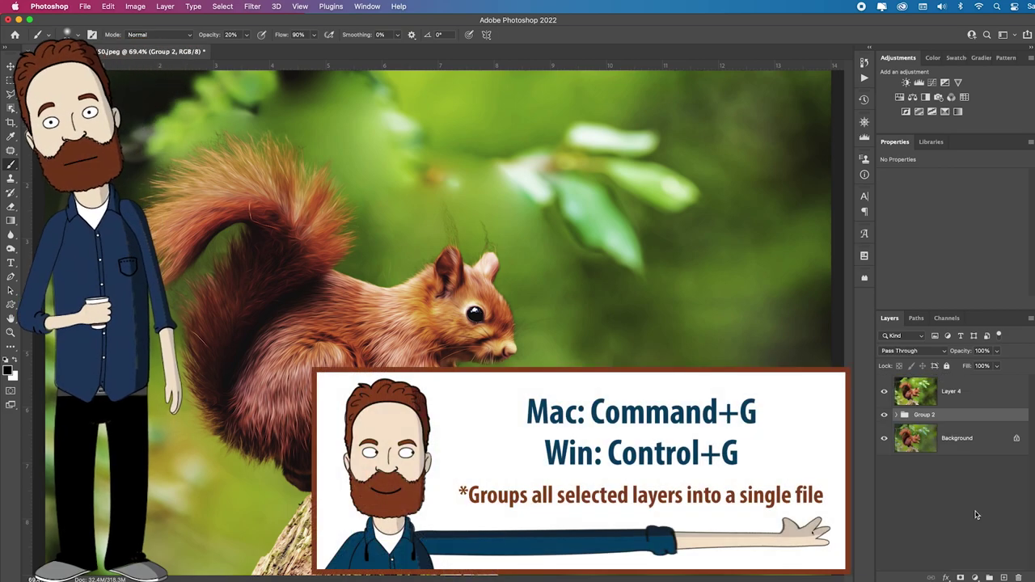
click(884, 414)
click(884, 391)
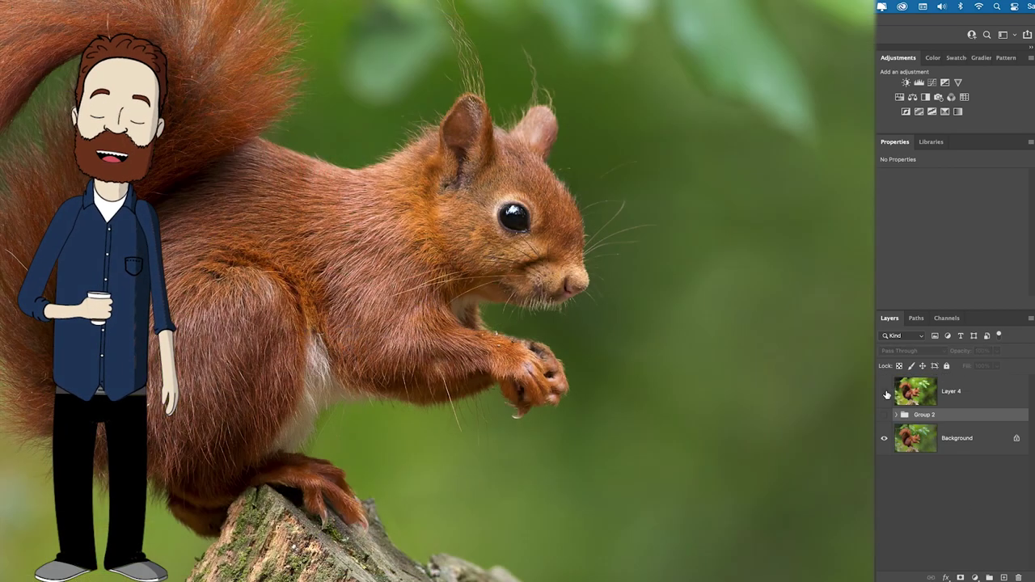
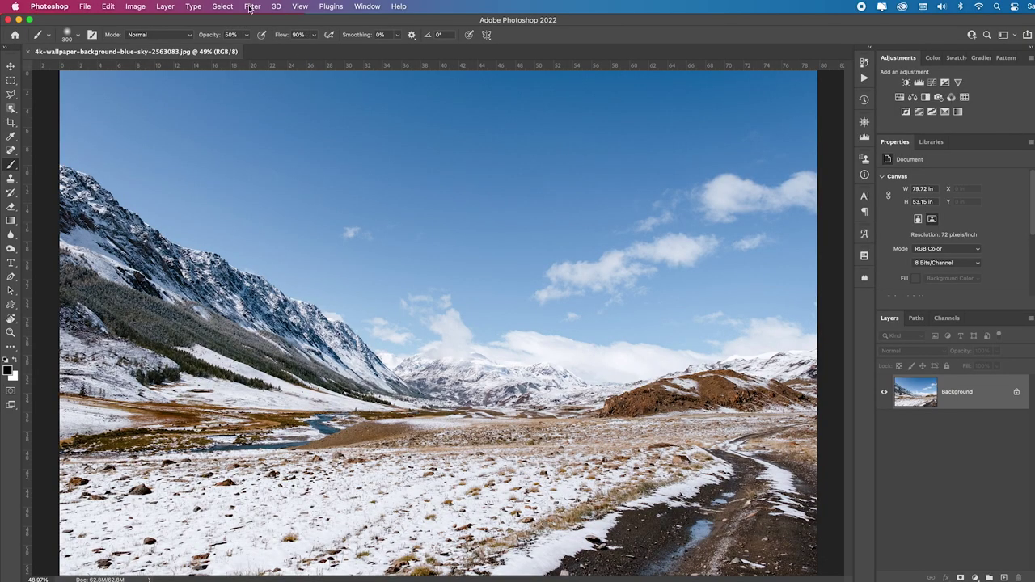
Step: Enable Landscape Mixer in Neural Filters and apply its first snowy-mountain preset
click(251, 7)
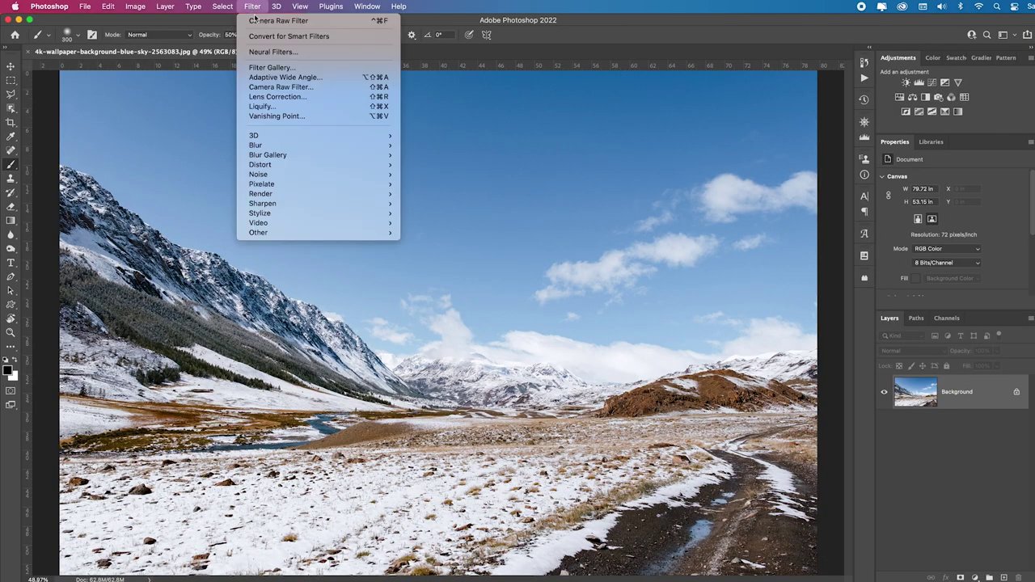
click(317, 51)
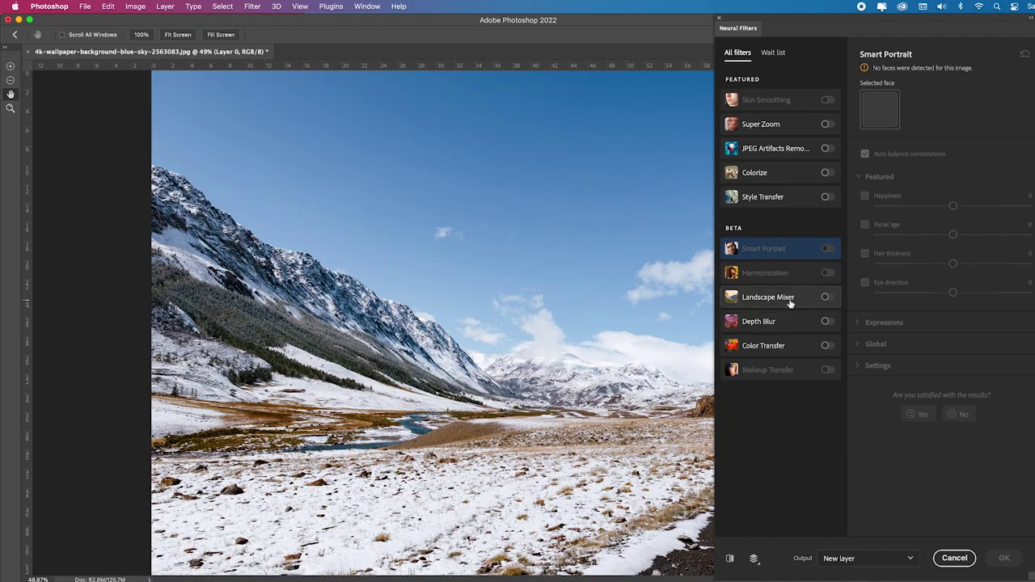
click(827, 297)
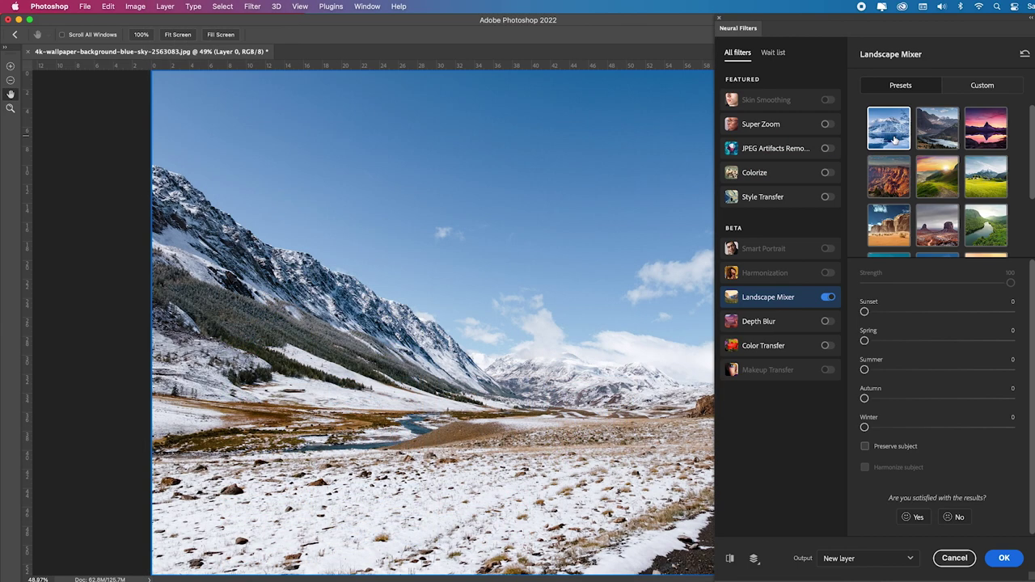
click(894, 139)
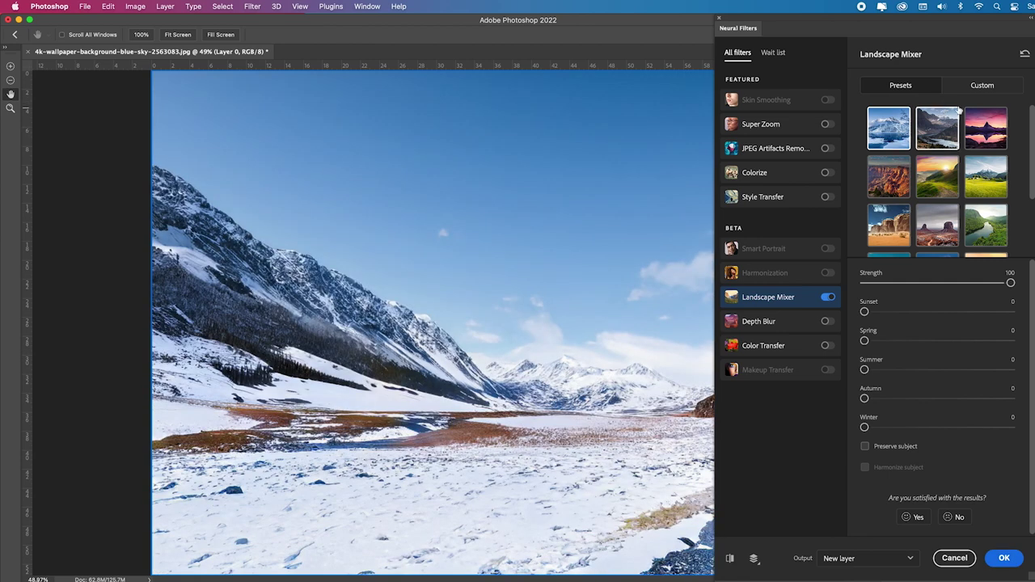
Step: Reset, try the snowy mountain, river valley and meadow presets, then apply the desert preset
click(1025, 57)
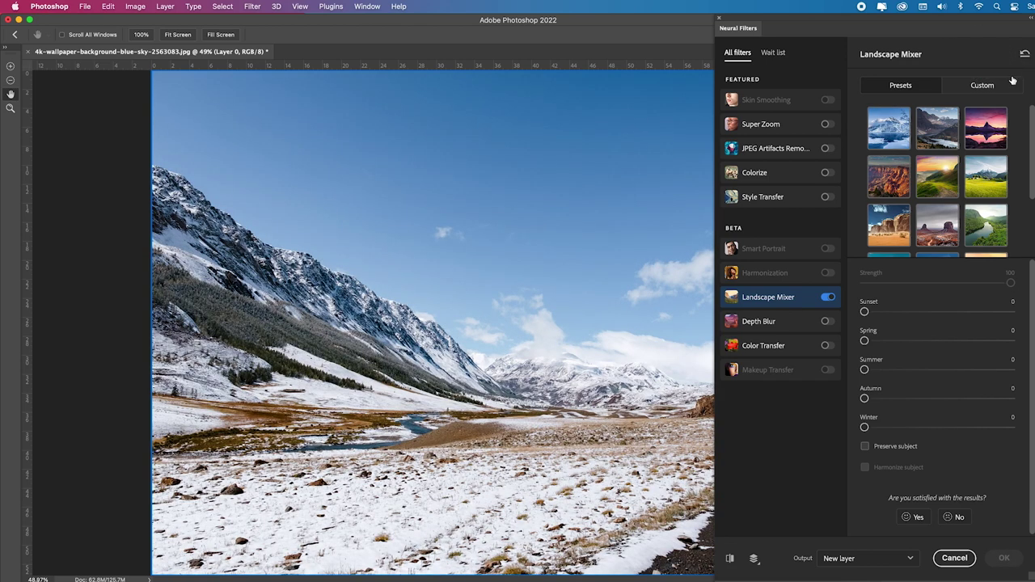
scroll(971, 162, down, 3)
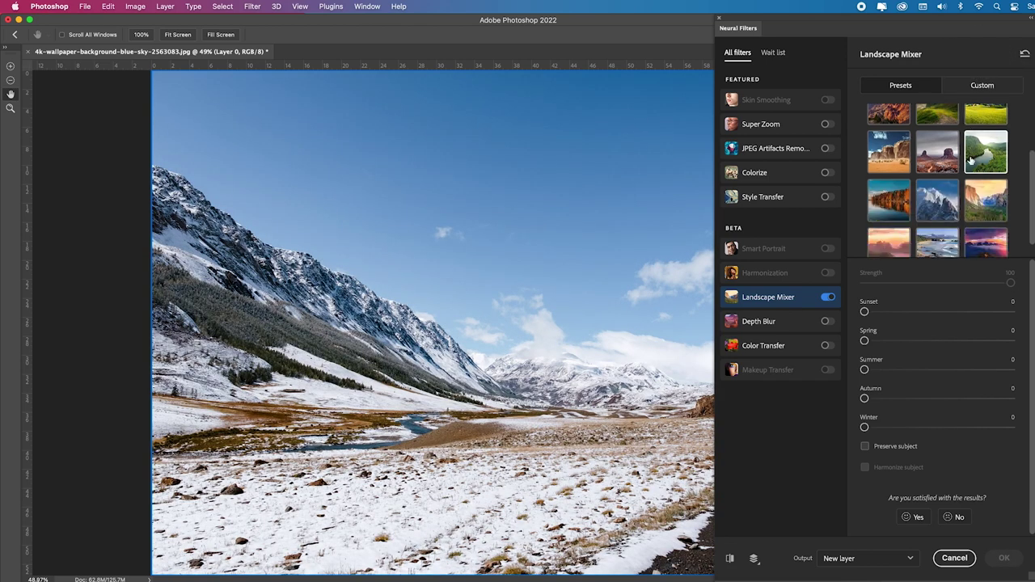
click(936, 189)
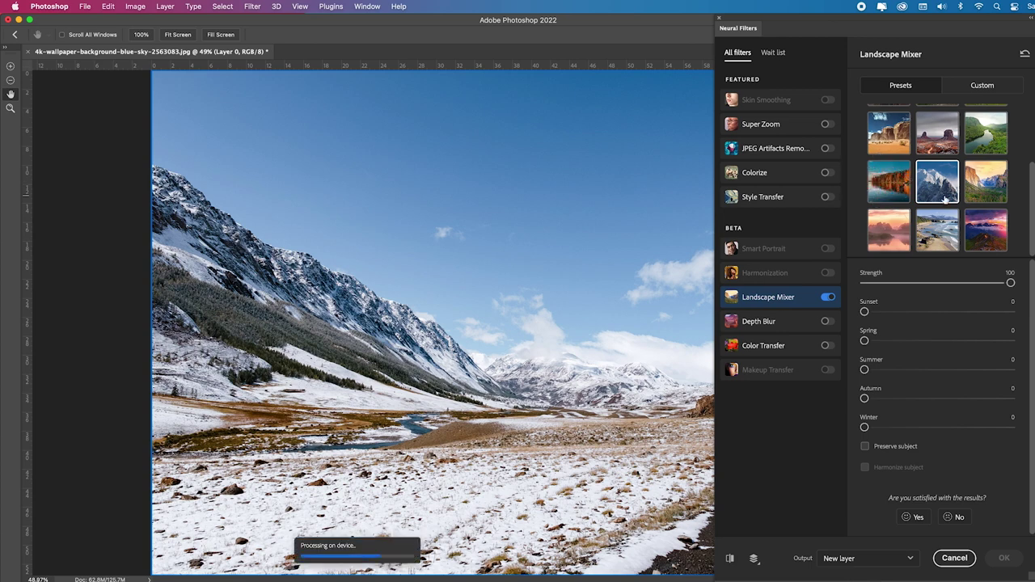
scroll(953, 237, up, 2)
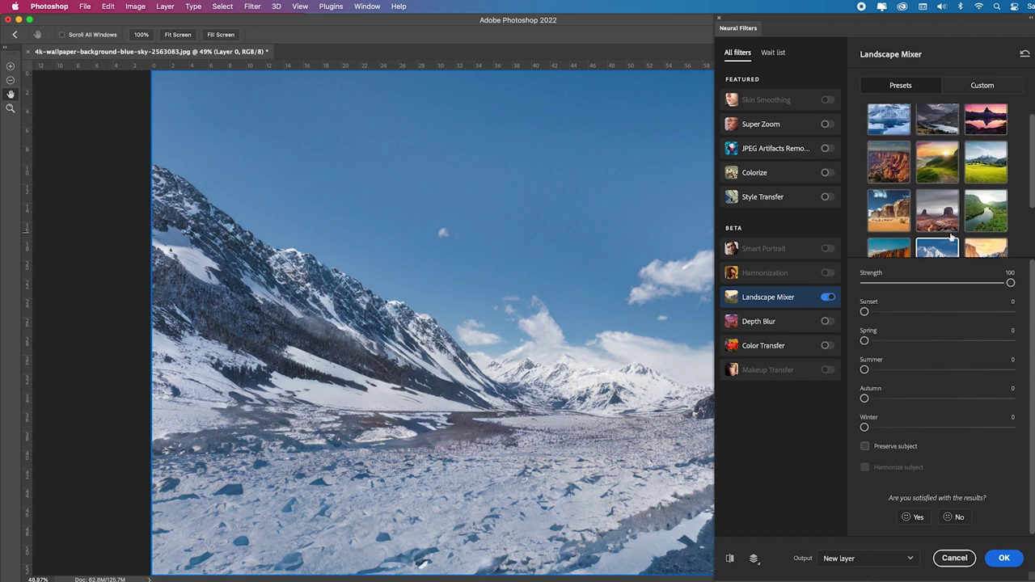
click(992, 225)
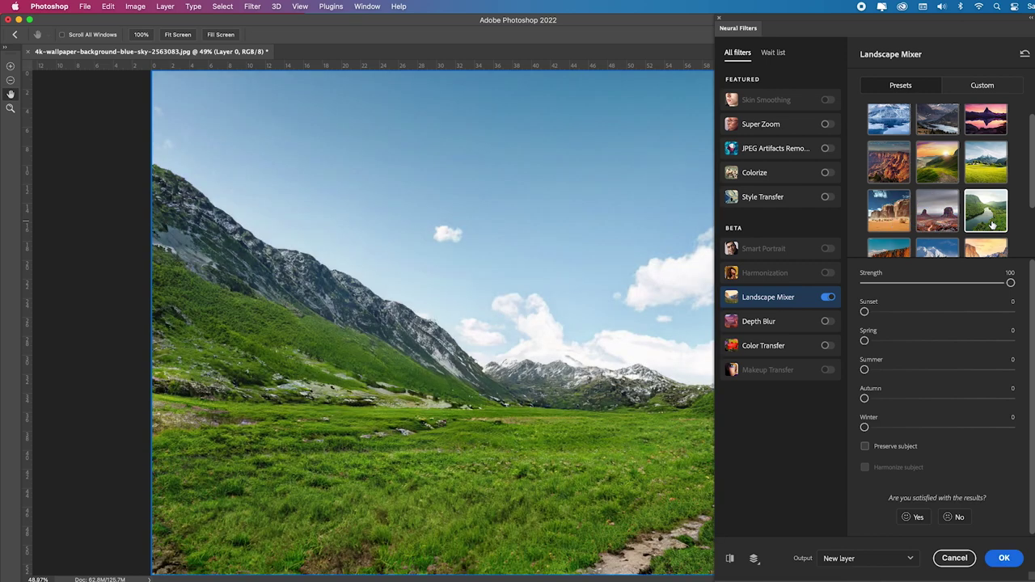
click(988, 178)
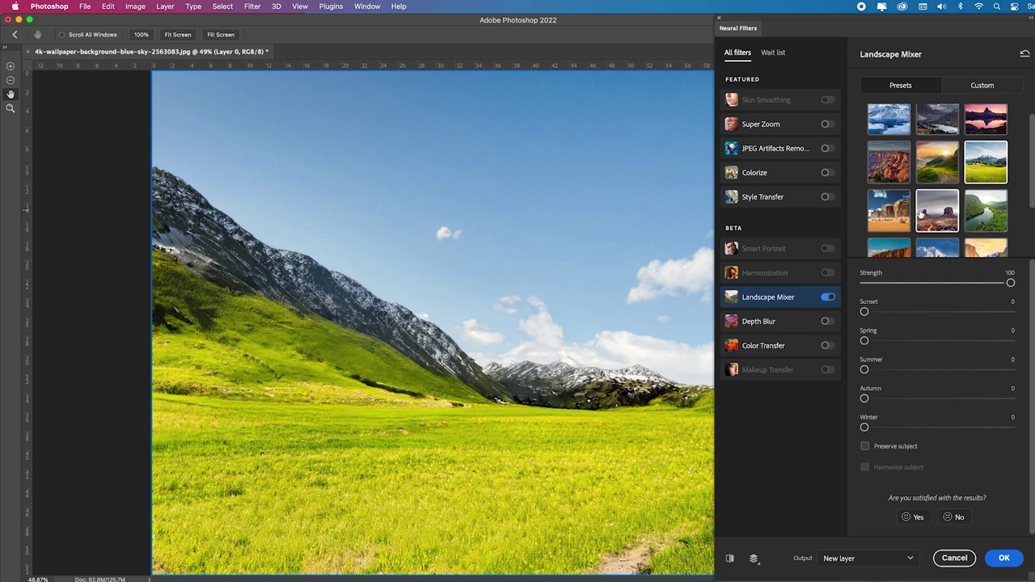
click(897, 220)
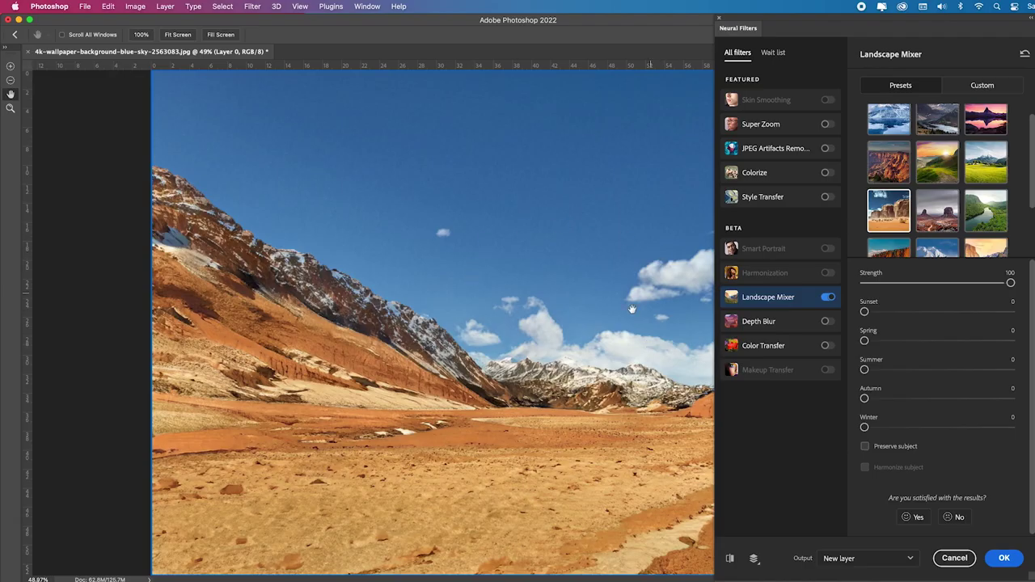
scroll(955, 198, down, 2)
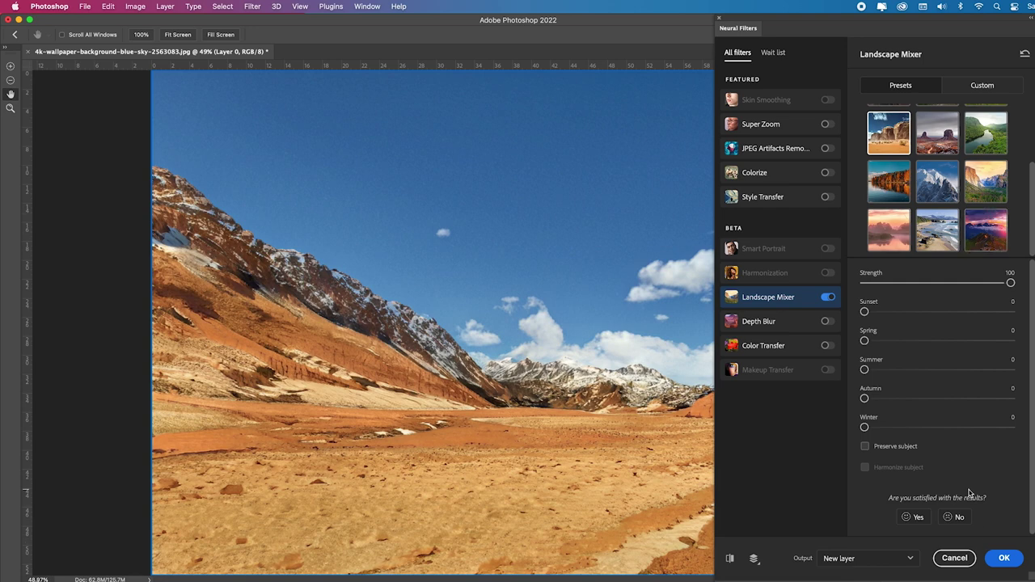
click(1004, 559)
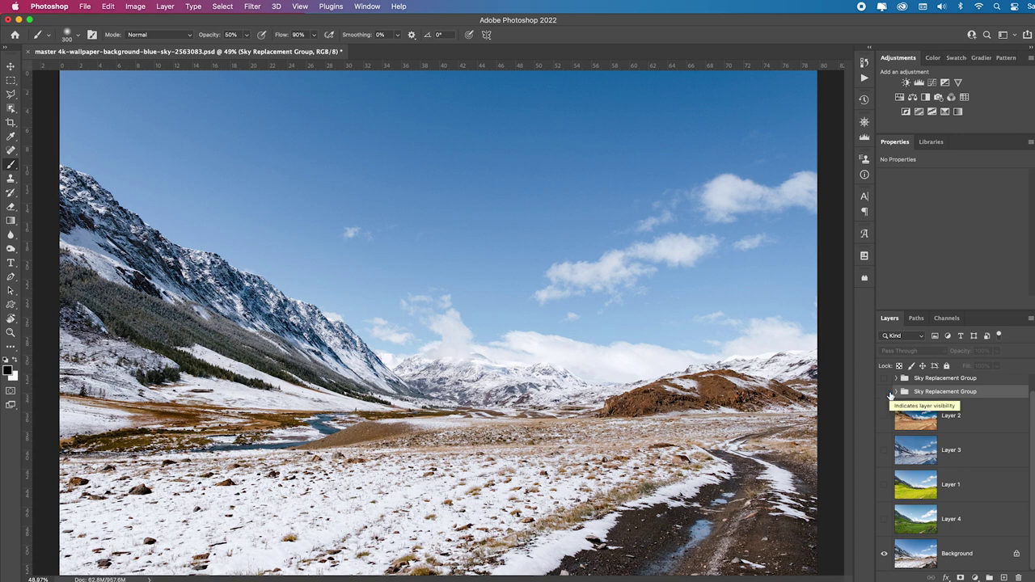
Step: Compare Layers 4, 1, 3 and 2, hide all four, and select the Background layer
click(885, 520)
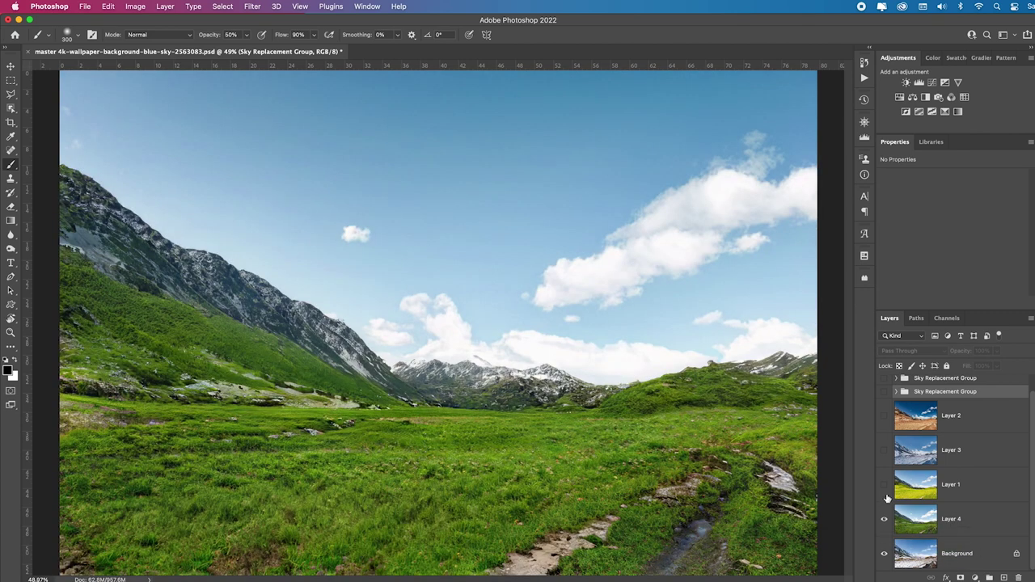
click(884, 486)
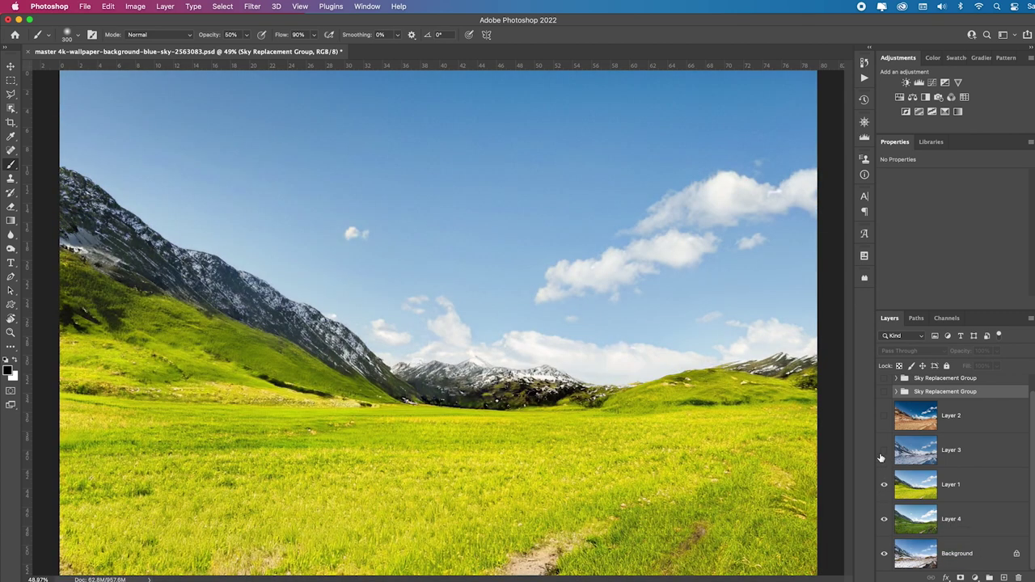
click(884, 451)
click(884, 417)
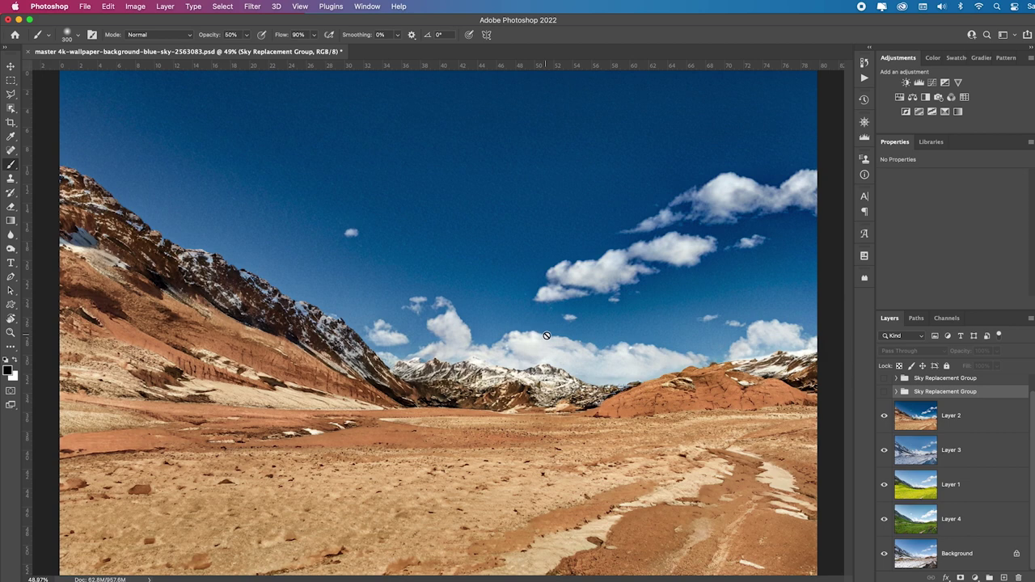
drag(889, 418, 888, 525)
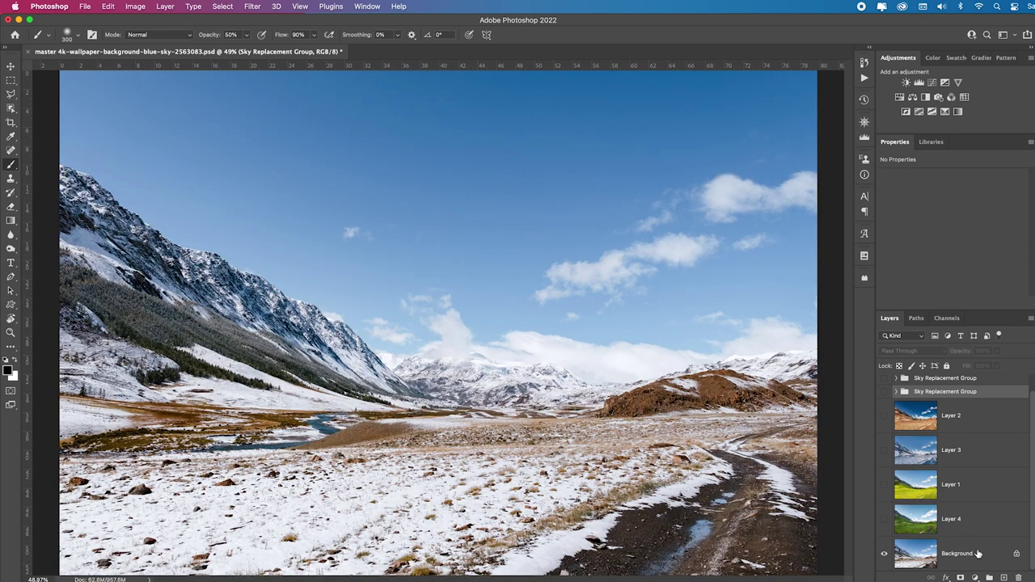
click(987, 558)
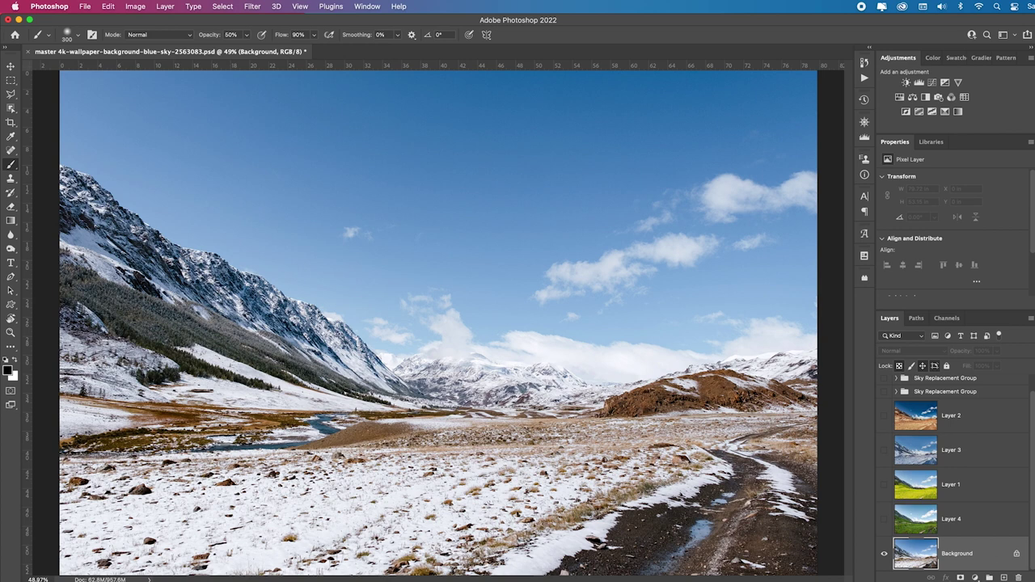
click(108, 7)
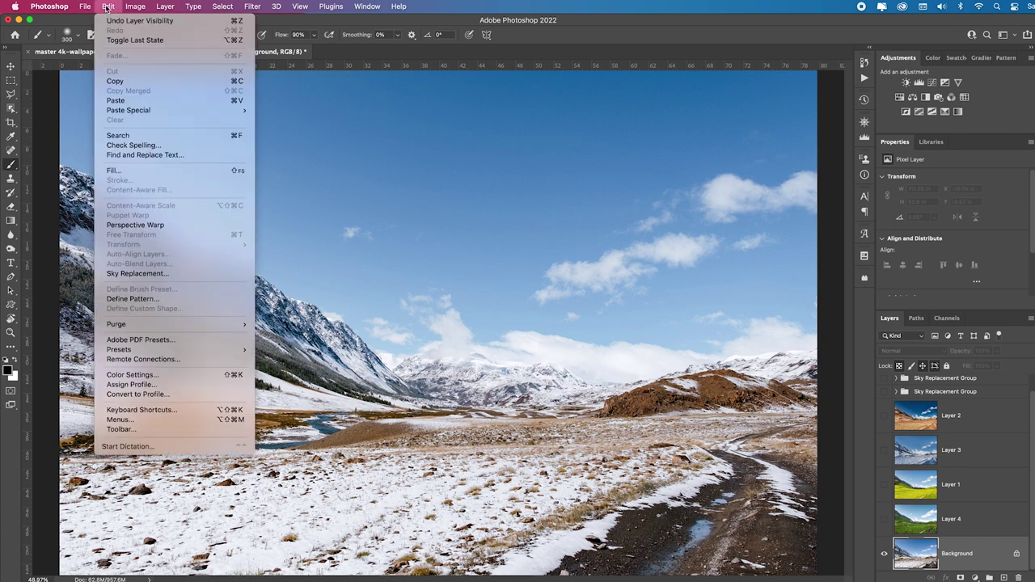
click(197, 274)
click(823, 76)
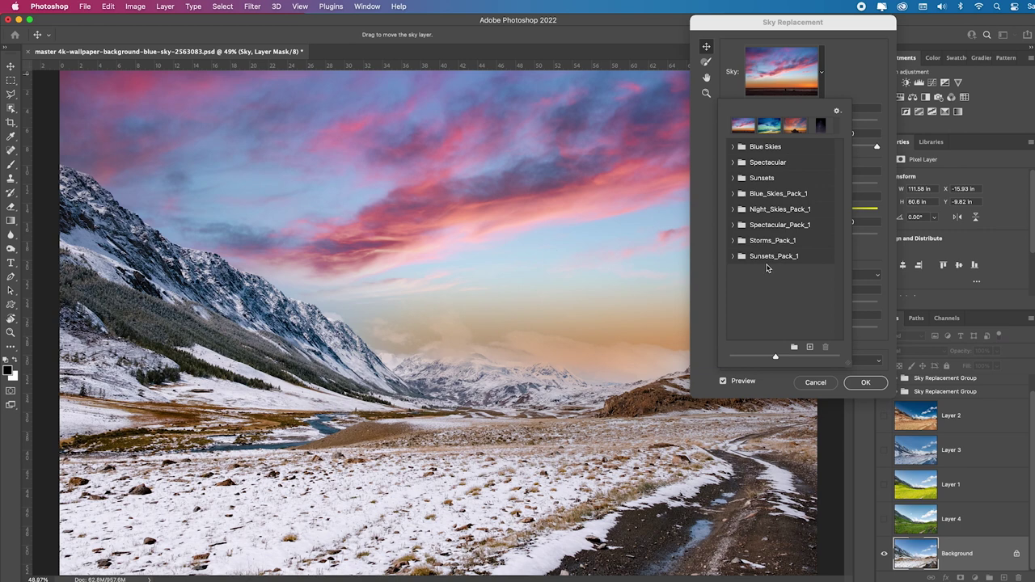
click(733, 194)
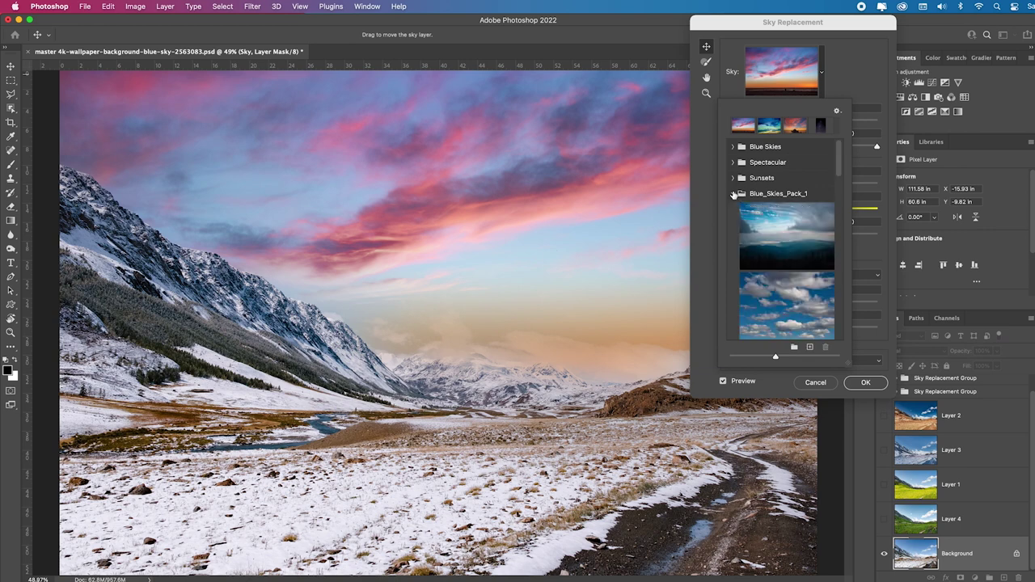
click(782, 235)
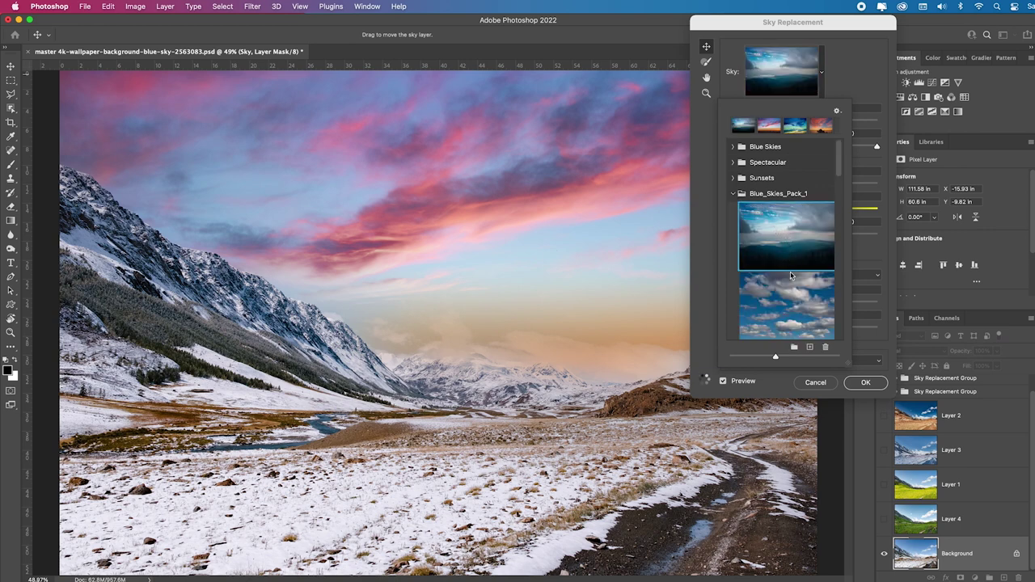
click(795, 315)
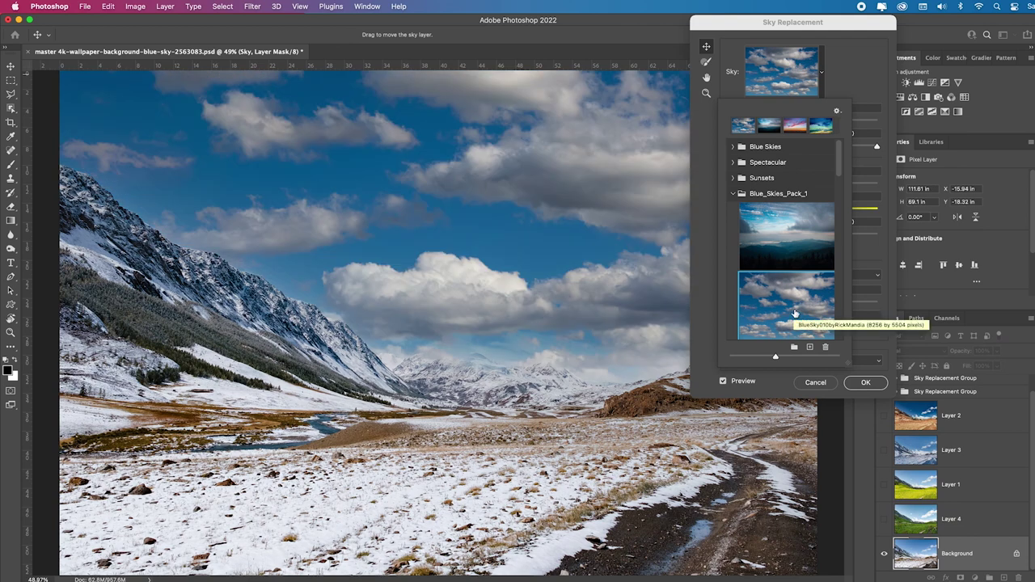
click(816, 383)
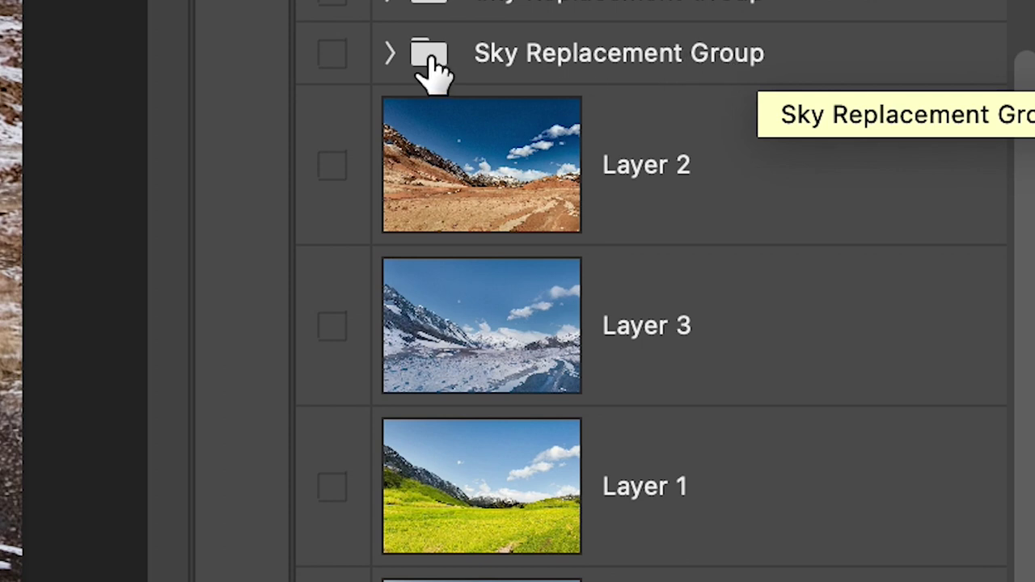
Step: Show the pink sunset sky group, cycle through the four valley variants, then hide them
click(391, 55)
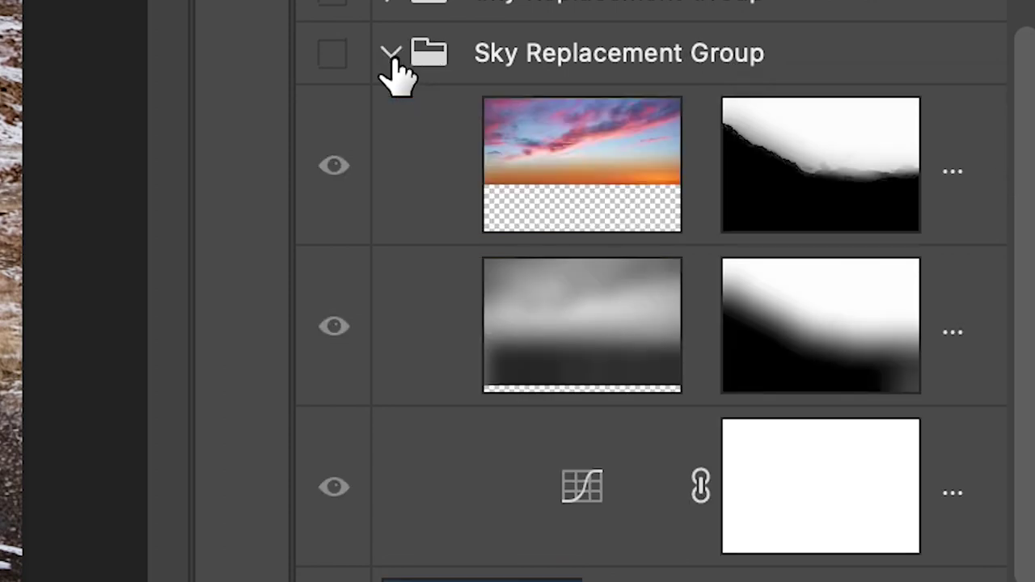
click(391, 57)
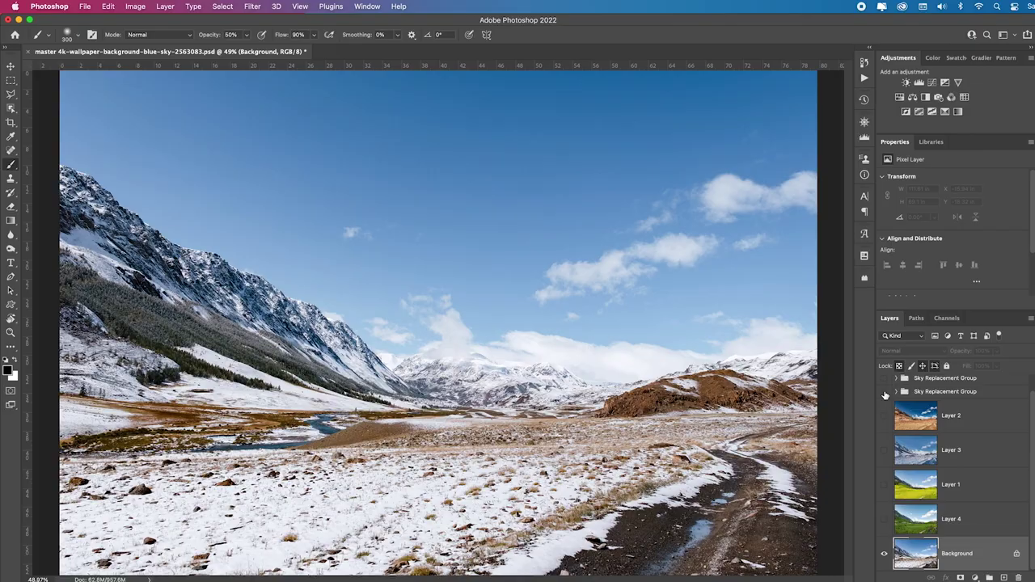
click(332, 54)
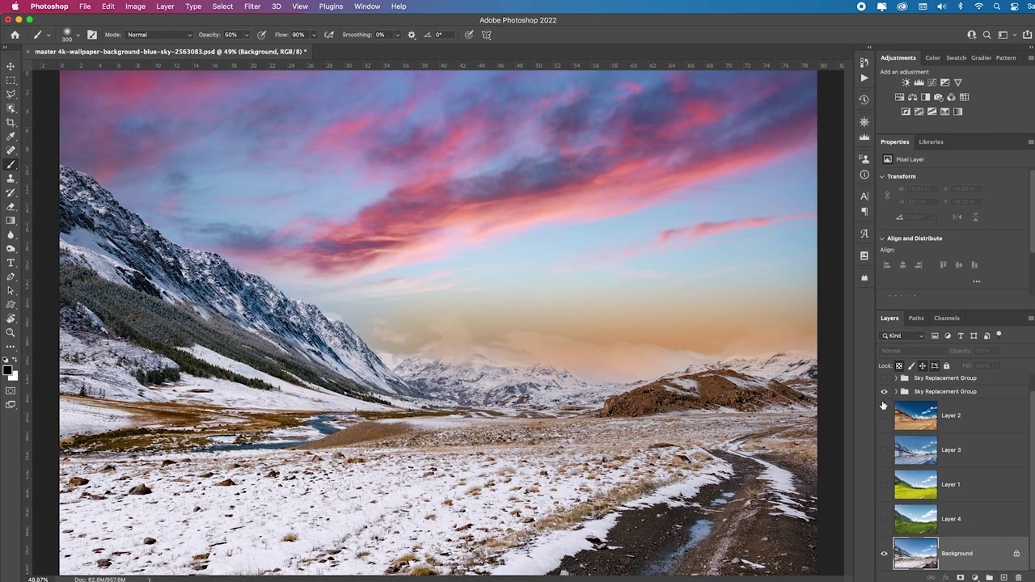
click(884, 519)
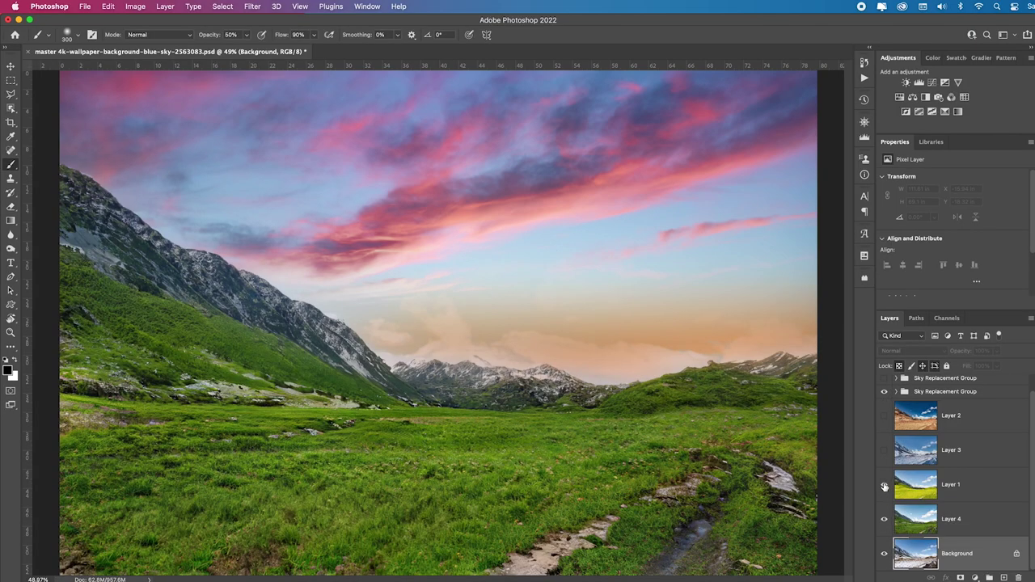
click(884, 485)
click(884, 450)
click(884, 416)
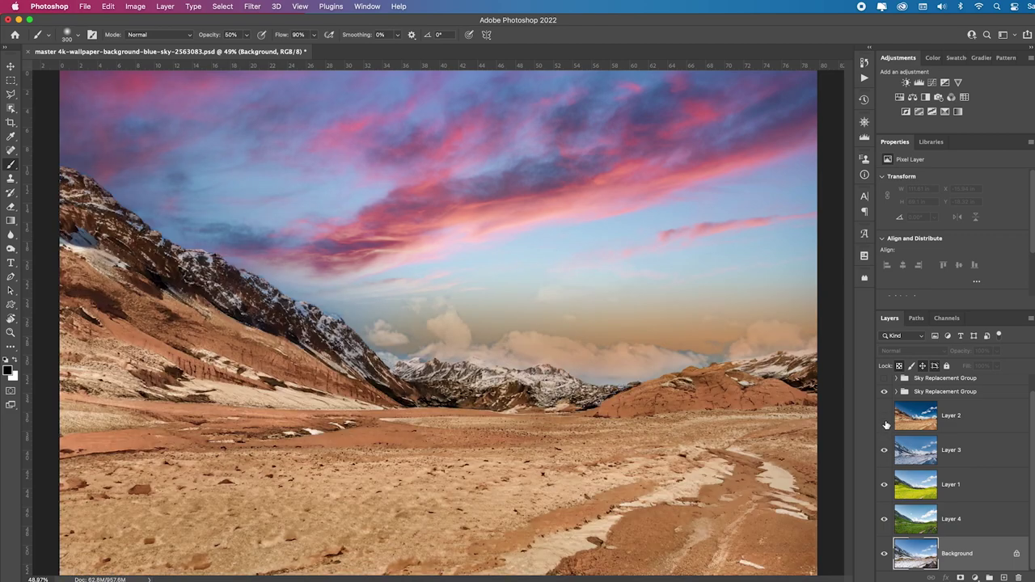
drag(885, 519, 884, 416)
Step: Compare blue, orange and cloudy skies, ending with the cloudy sky over the snowy valley
click(884, 391)
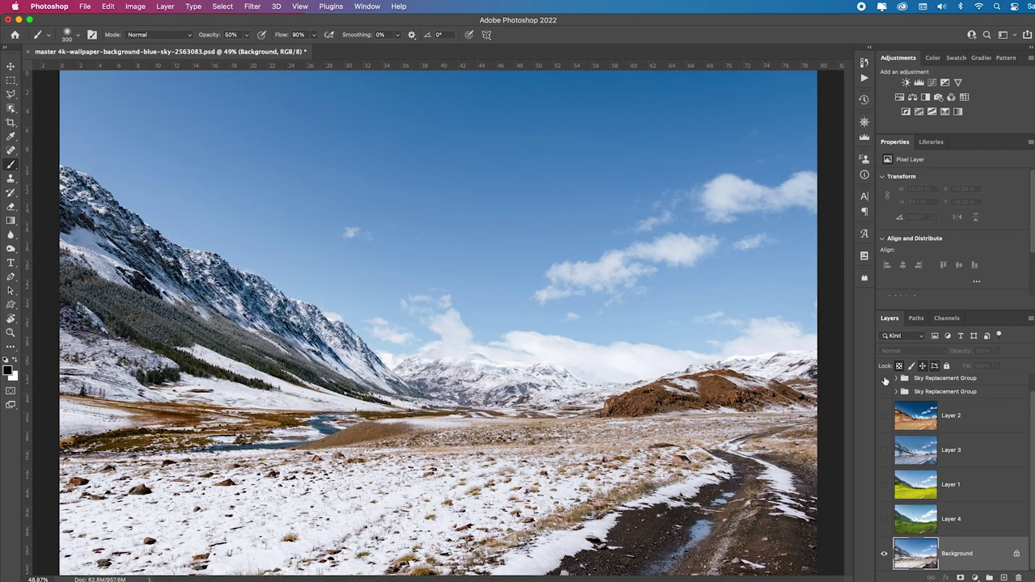
click(885, 378)
click(884, 392)
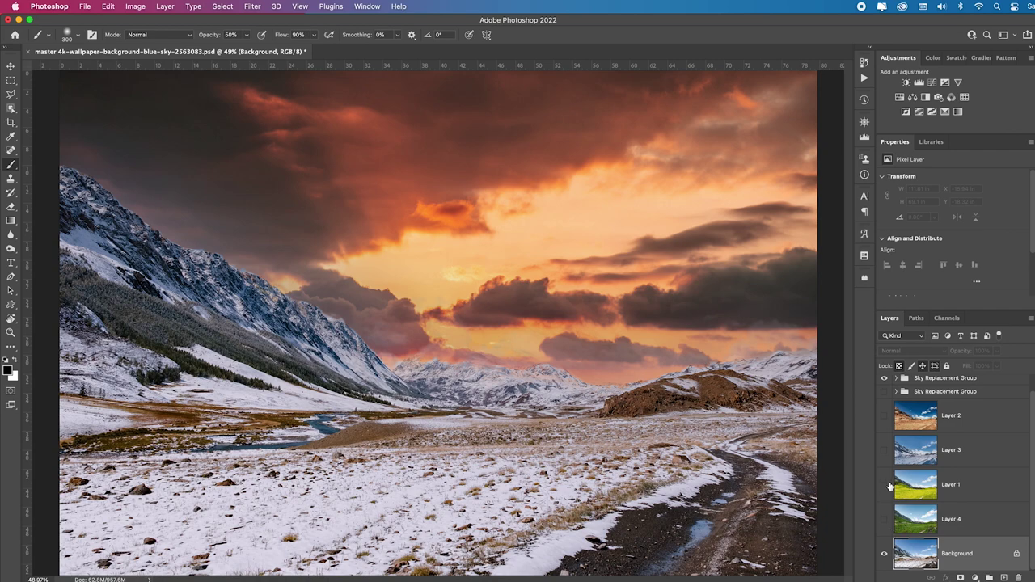
click(884, 416)
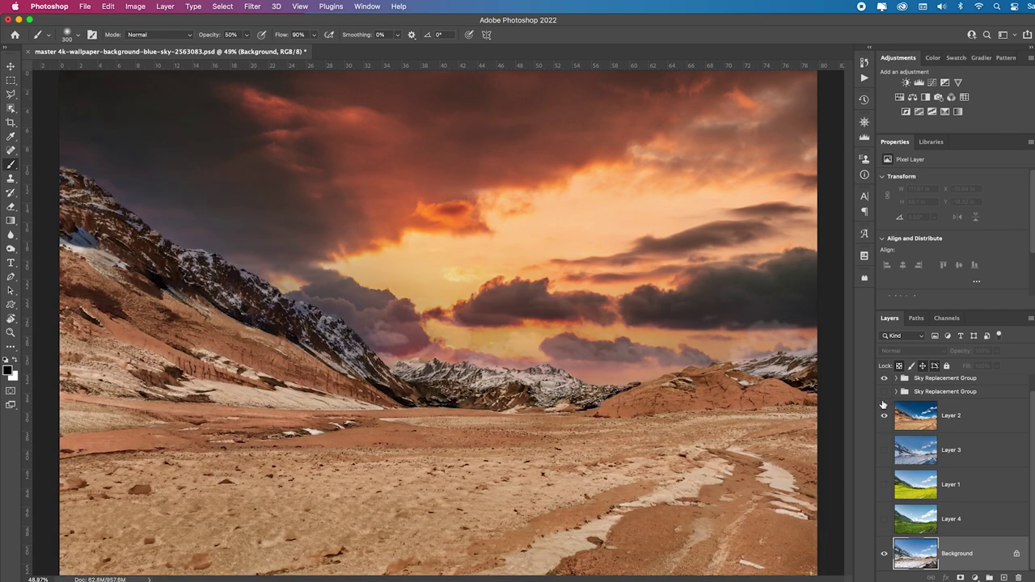
click(884, 416)
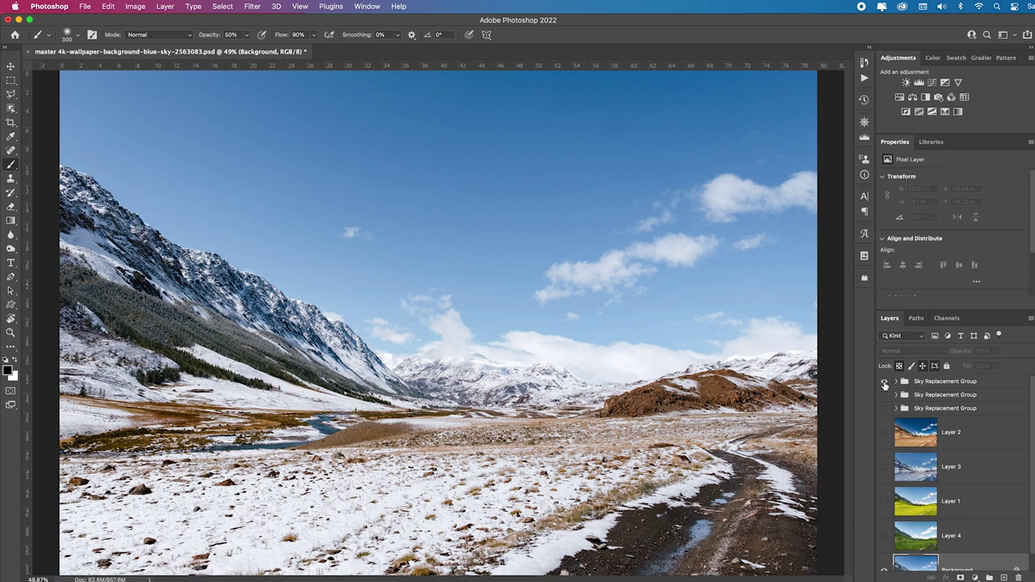
click(885, 382)
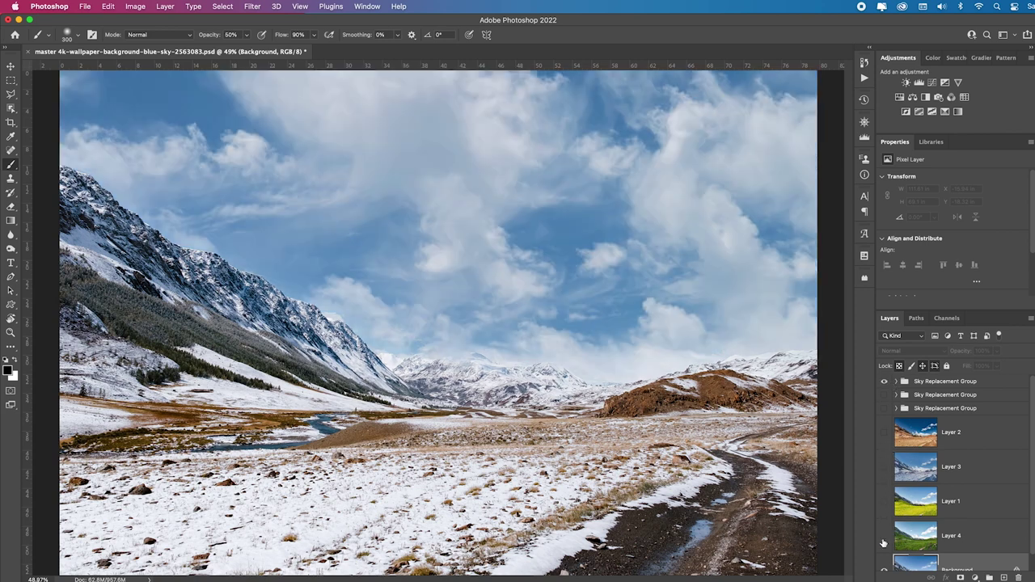
click(885, 383)
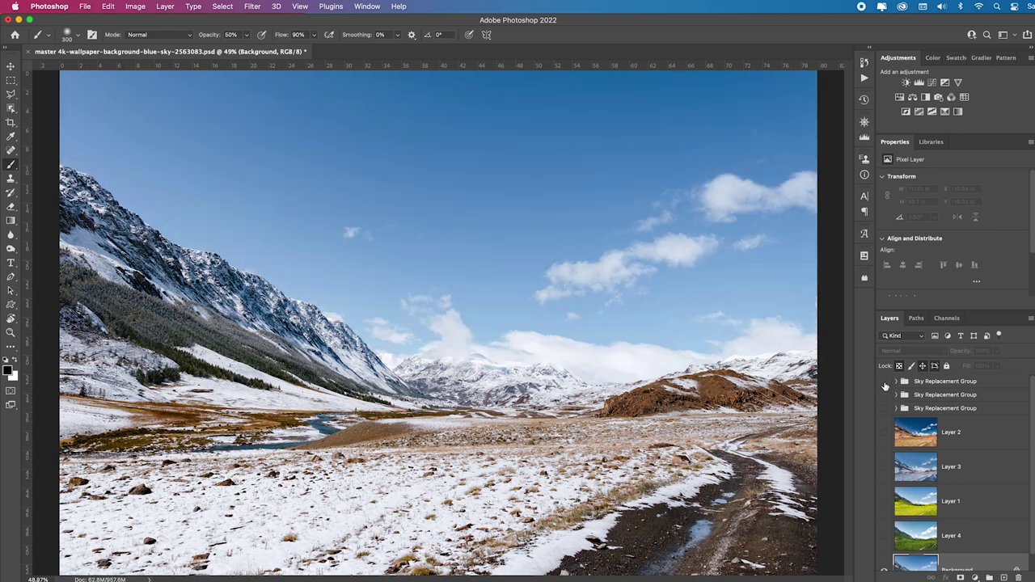
click(885, 382)
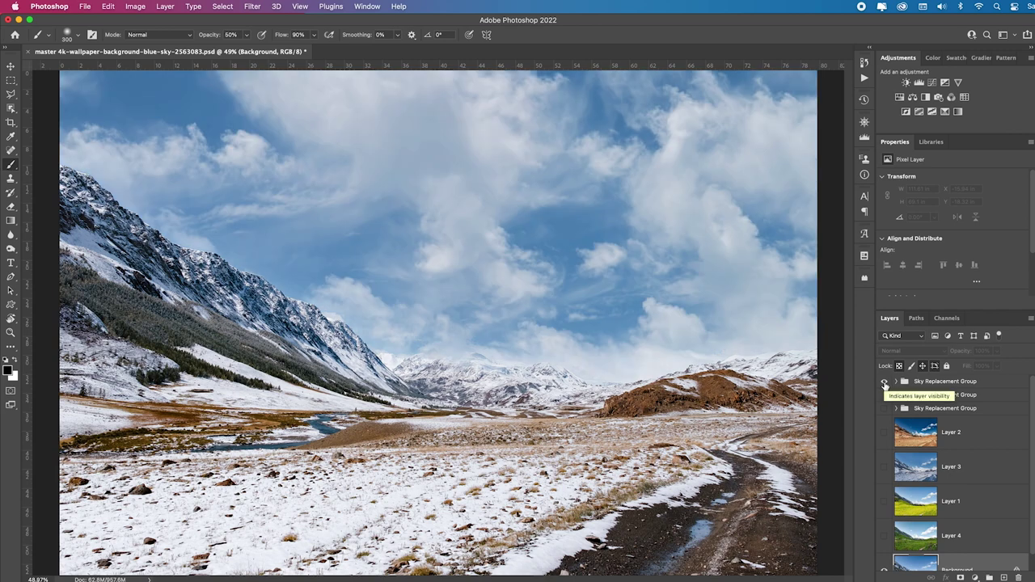
click(885, 539)
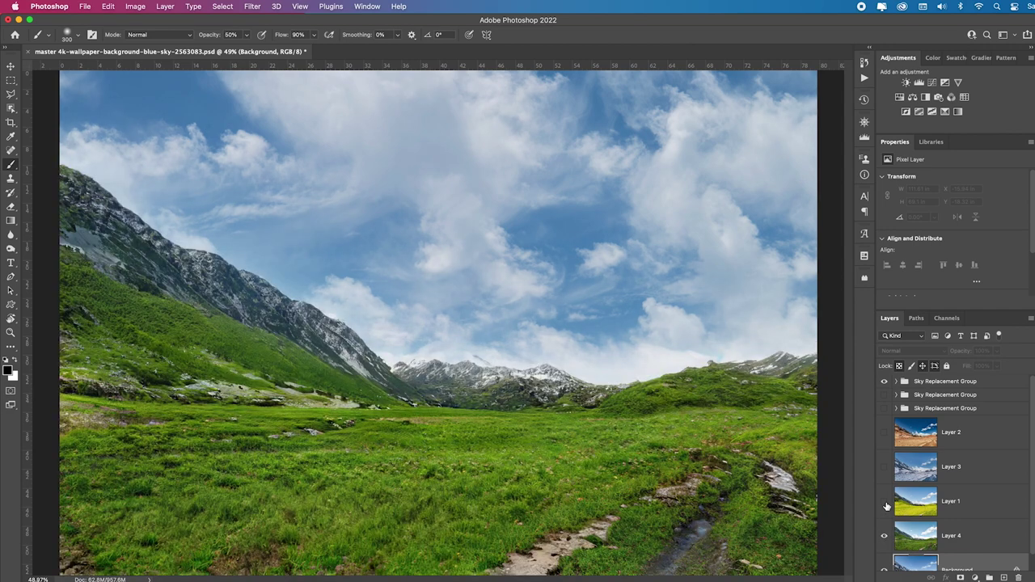
click(885, 502)
click(885, 467)
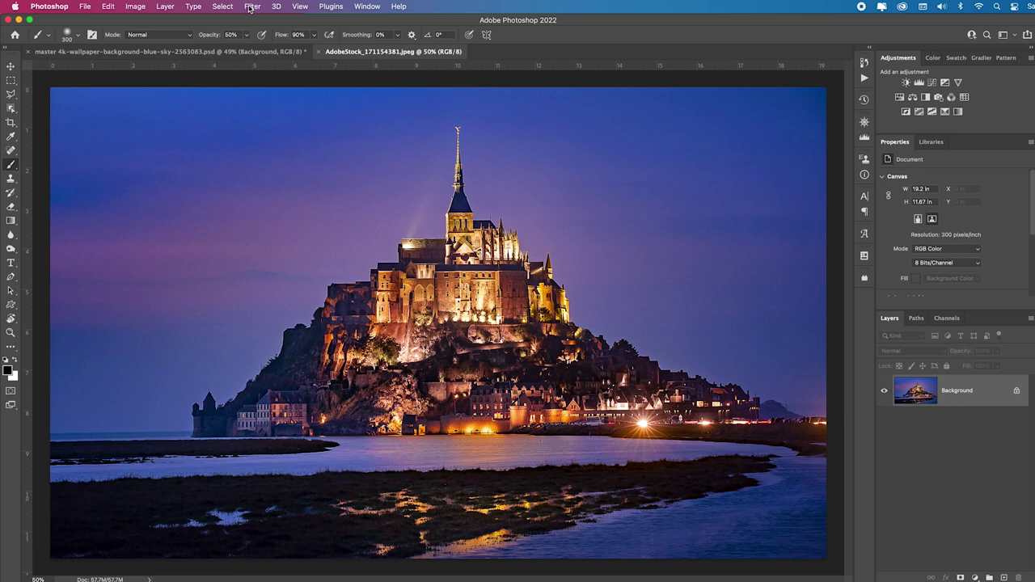
Step: In Landscape Mixer, try the sunset and meadow presets, then choose the river-valley preset
click(250, 8)
click(328, 57)
click(826, 297)
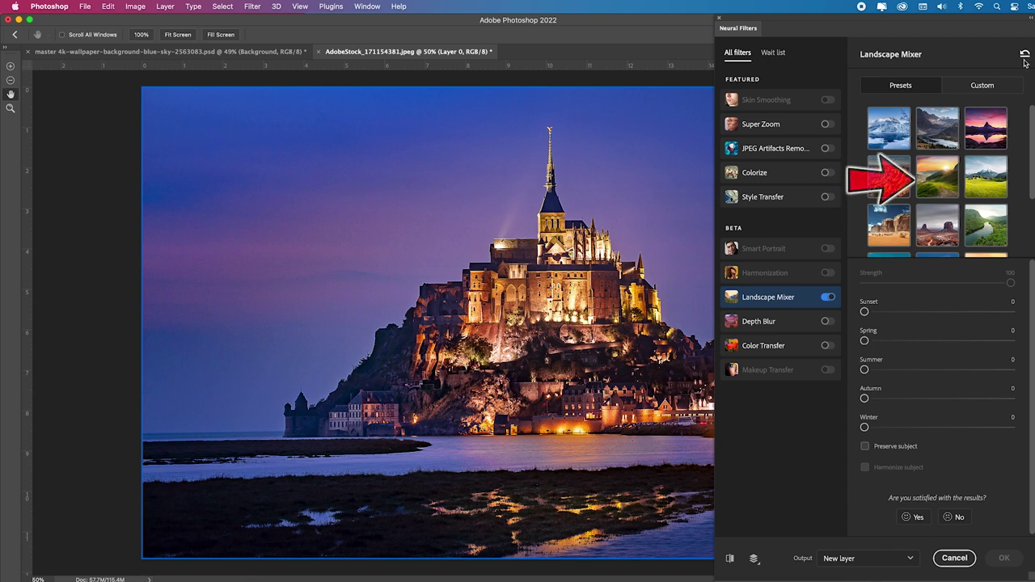
click(946, 184)
click(985, 182)
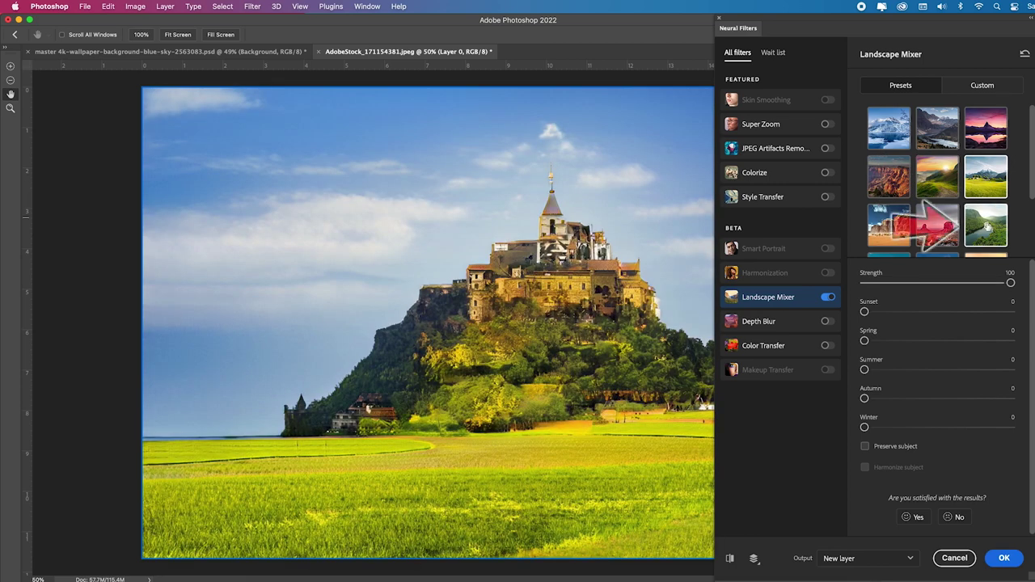
click(986, 226)
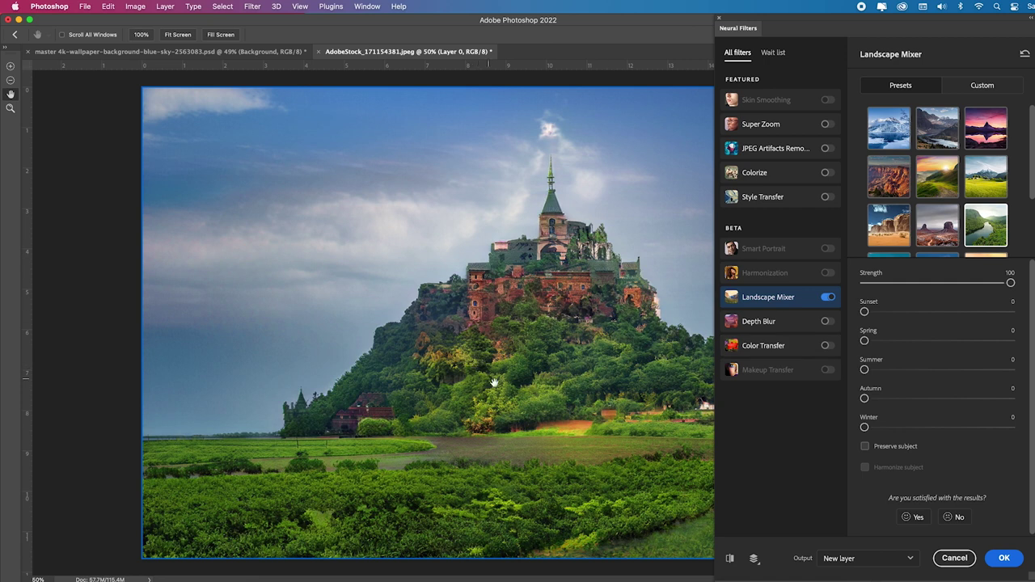
Step: Try the Preserve Subject and Harmonize options, then output the river-valley mix as a new layer
click(865, 447)
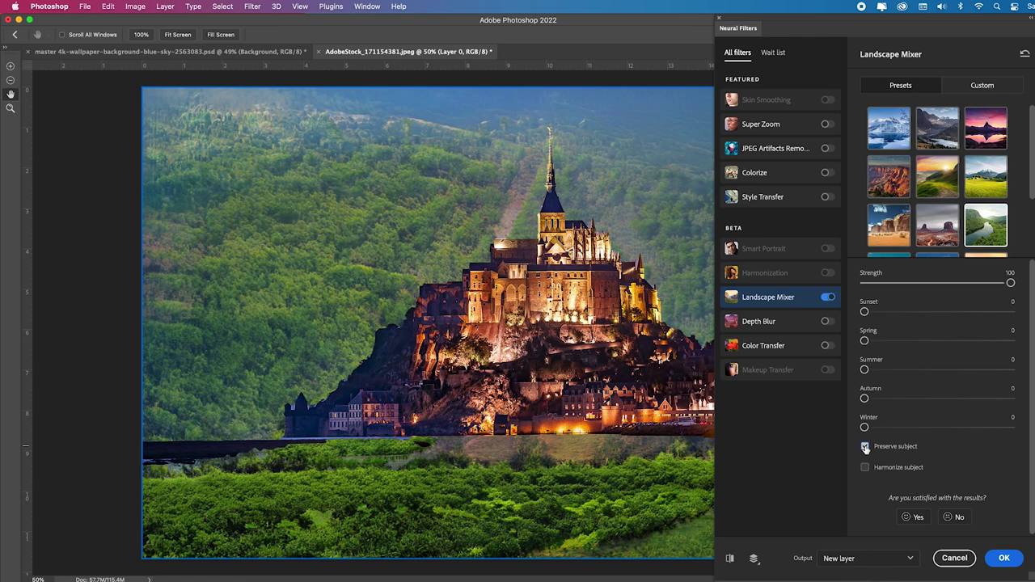
click(866, 447)
click(865, 468)
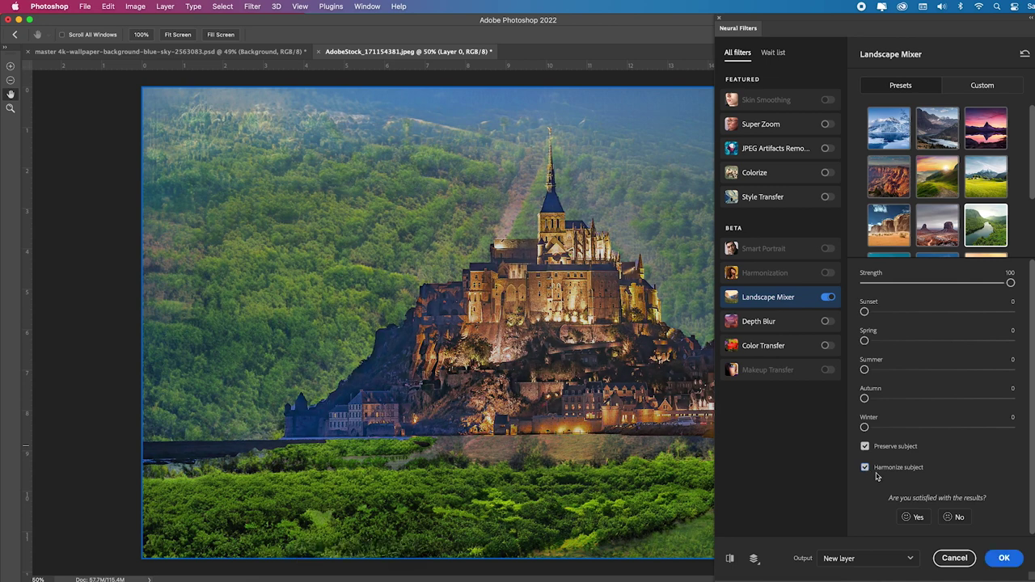
click(866, 469)
click(867, 447)
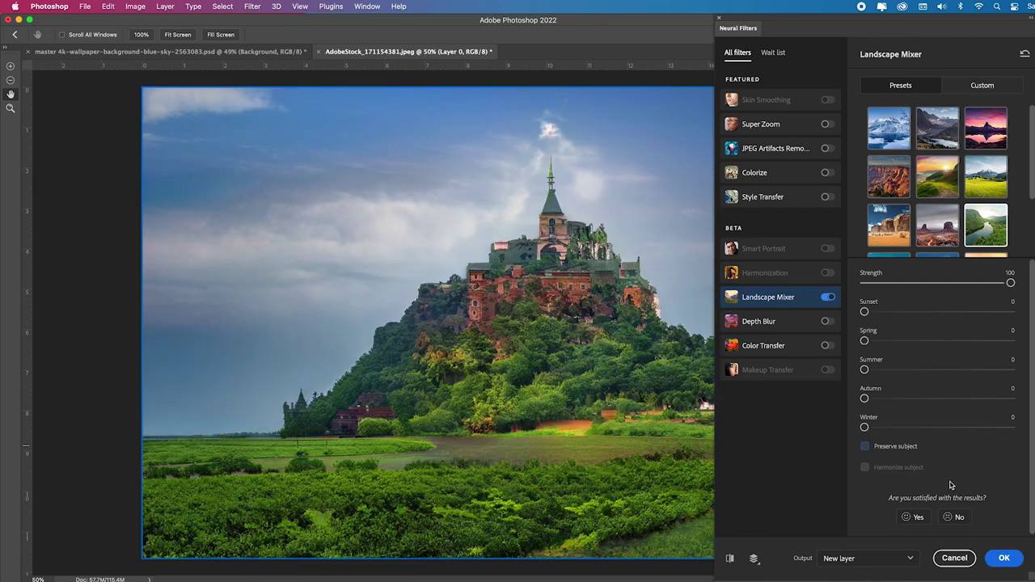
click(1003, 558)
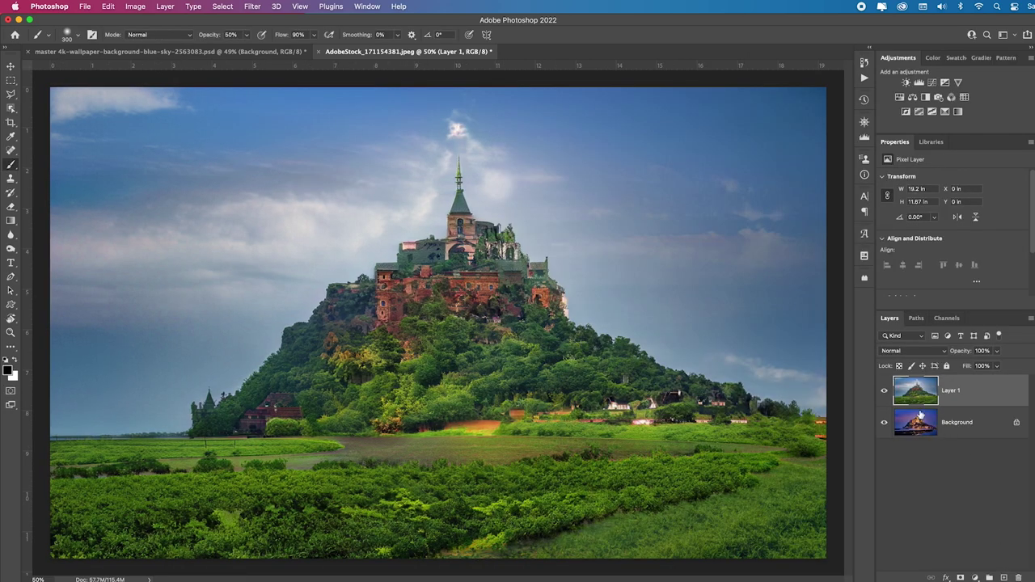
Step: Compare with the original, then Object Select the castle and output it as a masked layer
click(884, 392)
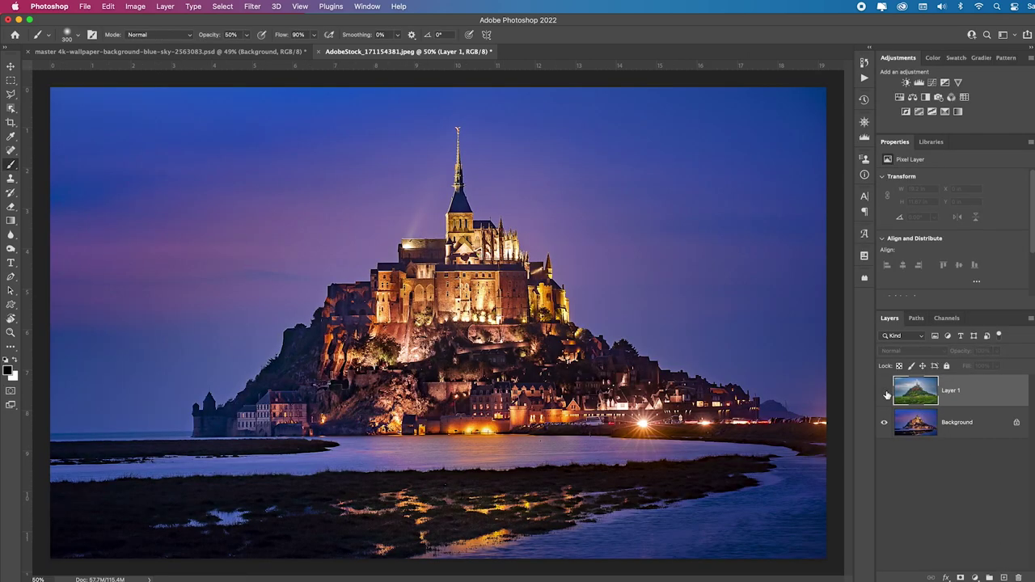
click(885, 391)
click(885, 392)
click(983, 437)
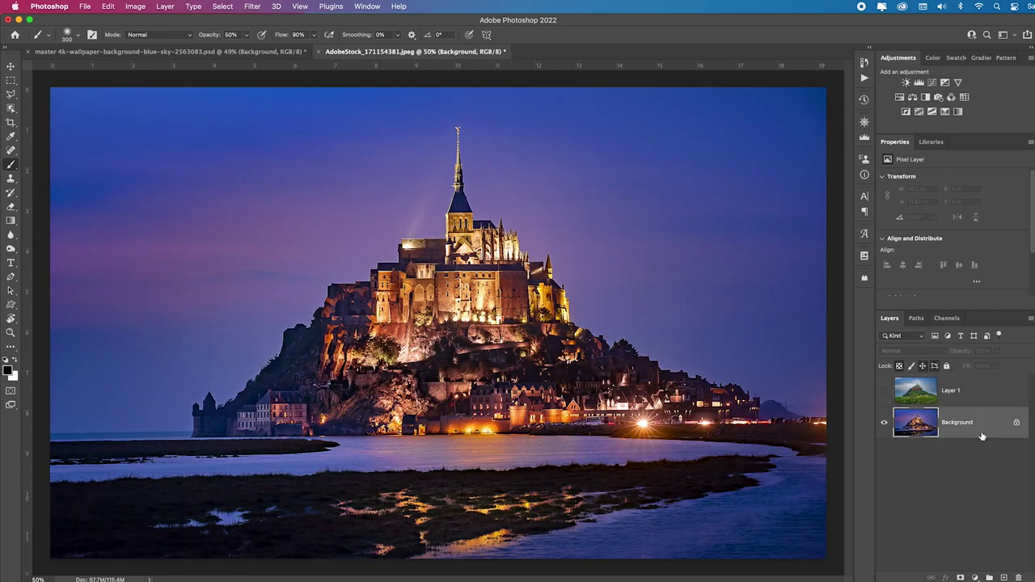
click(10, 108)
drag(191, 112, 701, 382)
click(592, 34)
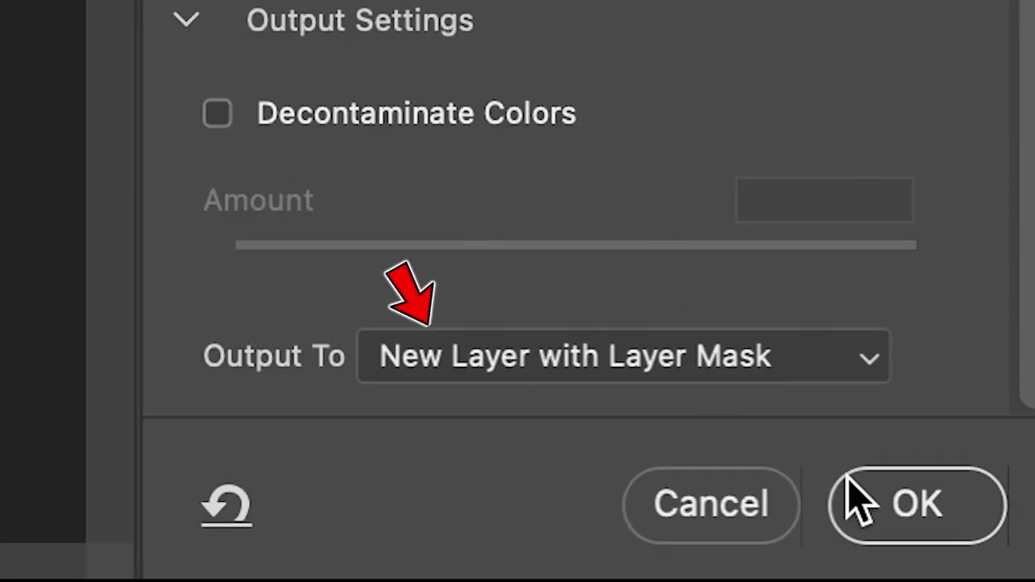
click(908, 510)
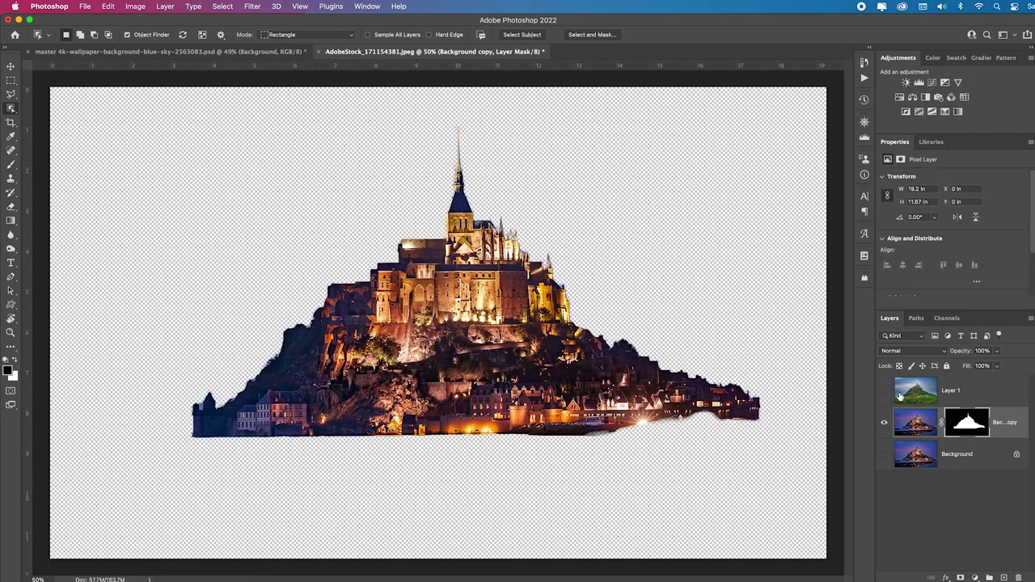
Step: Move the masked castle above the green landscape layer and target its mask with the Brush
drag(1010, 419, 903, 386)
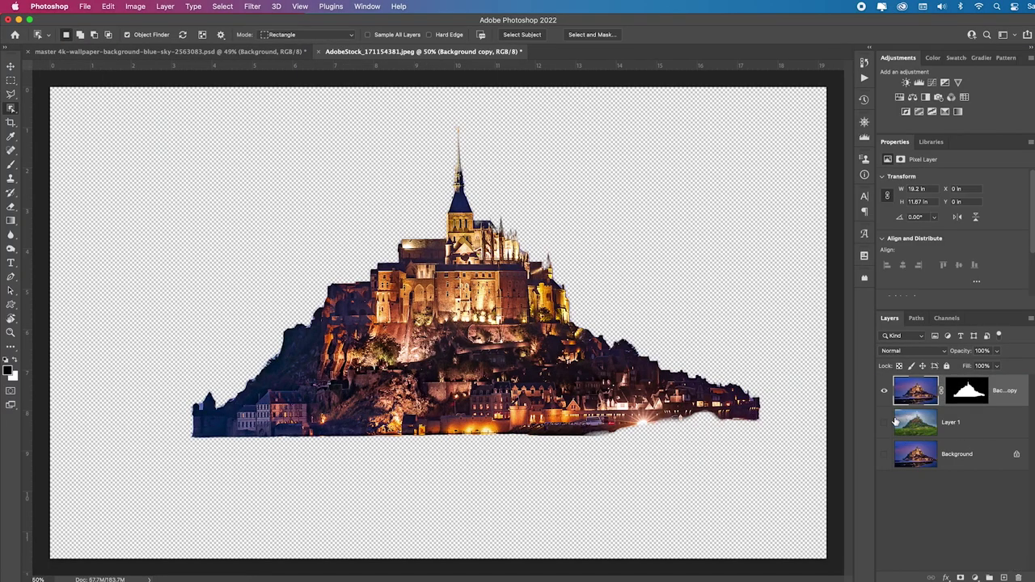
click(885, 422)
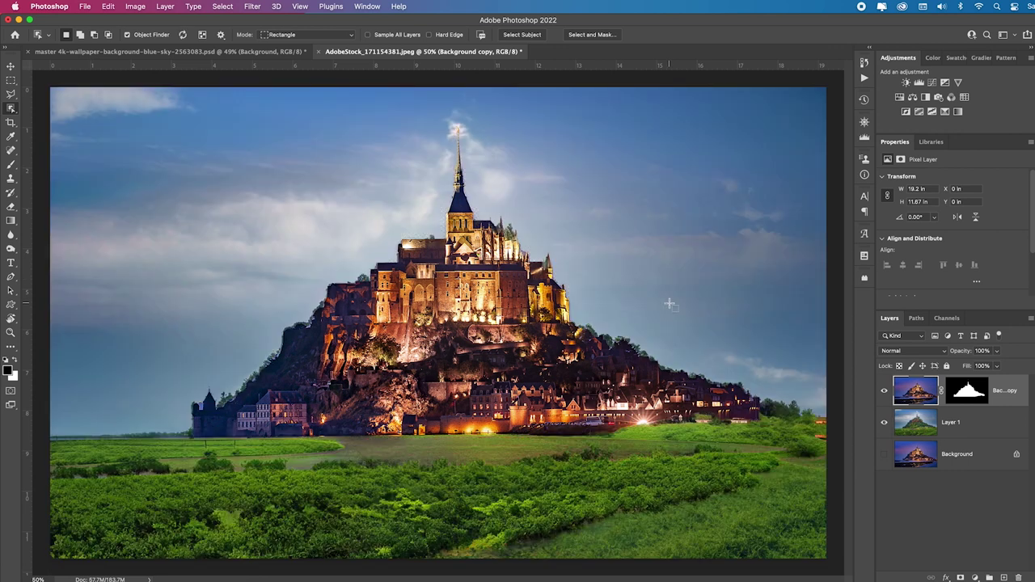
click(973, 398)
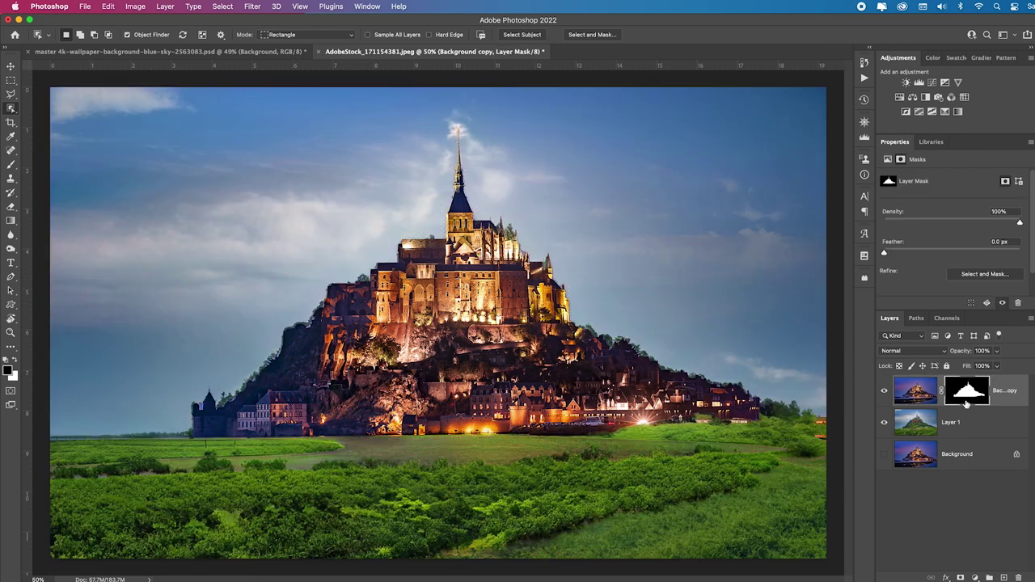
key(b)
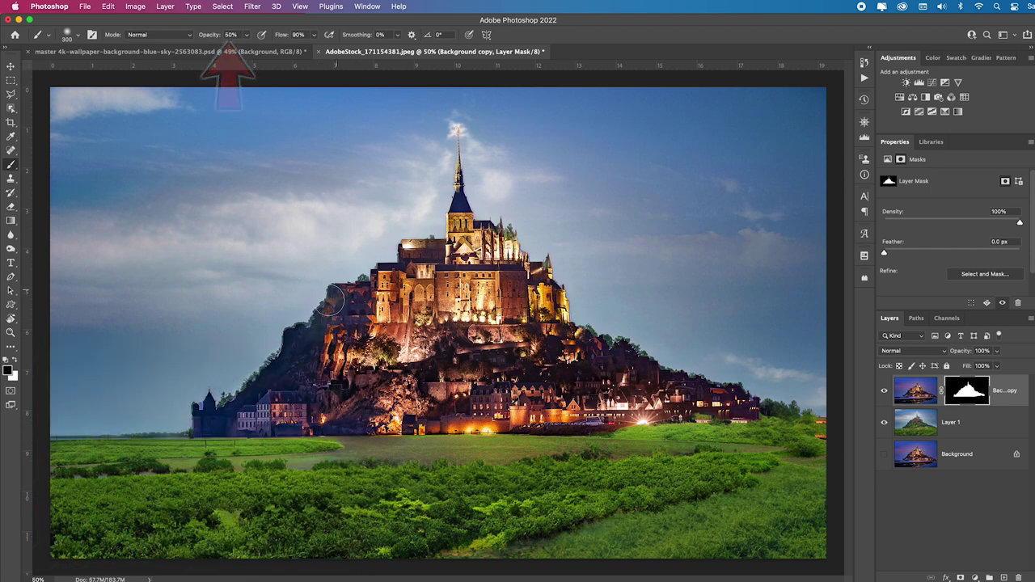
Step: Paint the castle mask over the slopes at 100% opacity and size 500, then hide the castle layer
mouse_move(314, 335)
mouse_down()
mouse_move(264, 392)
mouse_move(263, 360)
mouse_move(190, 402)
mouse_move(204, 406)
mouse_move(198, 397)
mouse_move(198, 421)
mouse_move(216, 386)
mouse_move(216, 421)
mouse_move(250, 361)
mouse_move(245, 393)
mouse_move(294, 342)
mouse_move(298, 365)
mouse_move(379, 400)
mouse_move(409, 387)
mouse_move(389, 401)
mouse_move(382, 445)
mouse_move(393, 429)
mouse_move(603, 450)
mouse_move(409, 430)
mouse_move(625, 450)
mouse_move(379, 446)
mouse_move(613, 427)
mouse_move(445, 444)
mouse_move(583, 439)
mouse_move(667, 402)
mouse_move(794, 431)
mouse_move(739, 393)
mouse_move(716, 399)
mouse_move(543, 369)
mouse_move(623, 365)
mouse_move(695, 386)
mouse_move(787, 436)
mouse_move(586, 388)
mouse_move(328, 373)
mouse_move(451, 337)
mouse_move(446, 365)
mouse_up()
key(0)
mouse_move(277, 397)
mouse_down()
mouse_move(198, 421)
mouse_move(251, 405)
mouse_move(295, 335)
mouse_move(340, 368)
mouse_move(283, 314)
mouse_move(409, 346)
mouse_move(512, 340)
mouse_move(631, 379)
mouse_up()
key(bracketright)
key(bracketright)
mouse_move(453, 234)
mouse_down()
mouse_move(518, 275)
mouse_move(405, 291)
mouse_move(380, 315)
mouse_up()
click(884, 454)
click(885, 391)
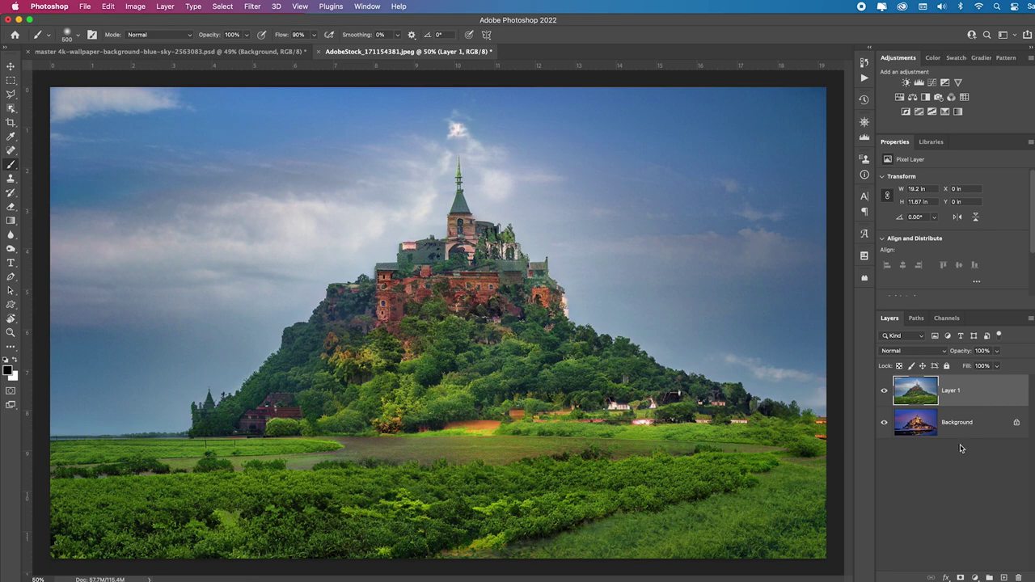
click(884, 391)
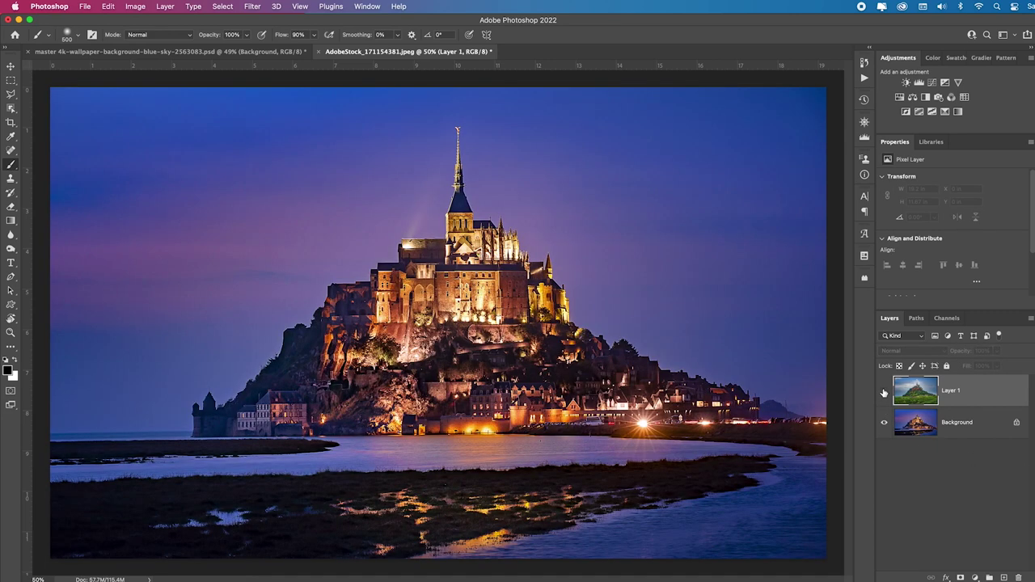
click(885, 392)
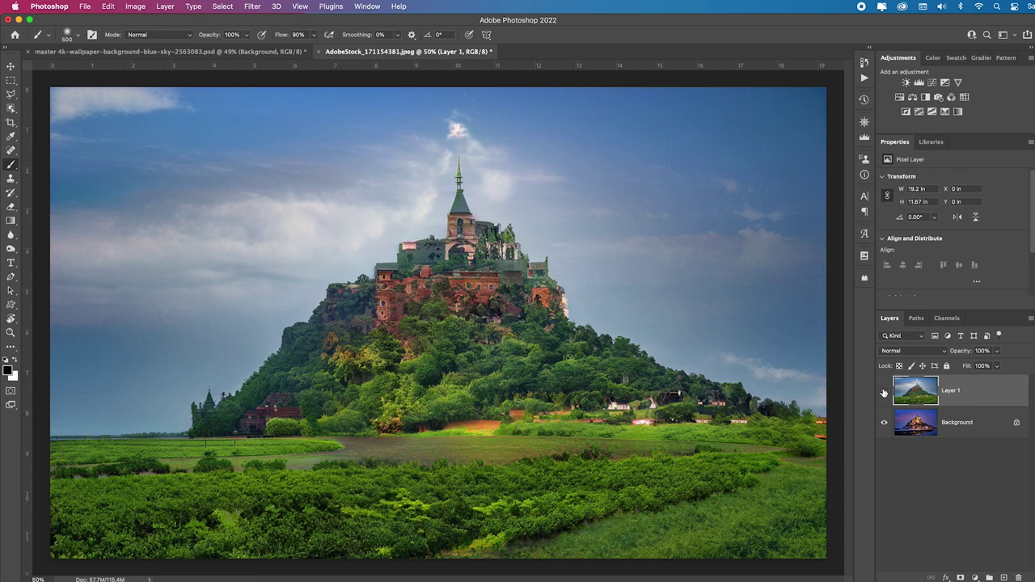
click(884, 391)
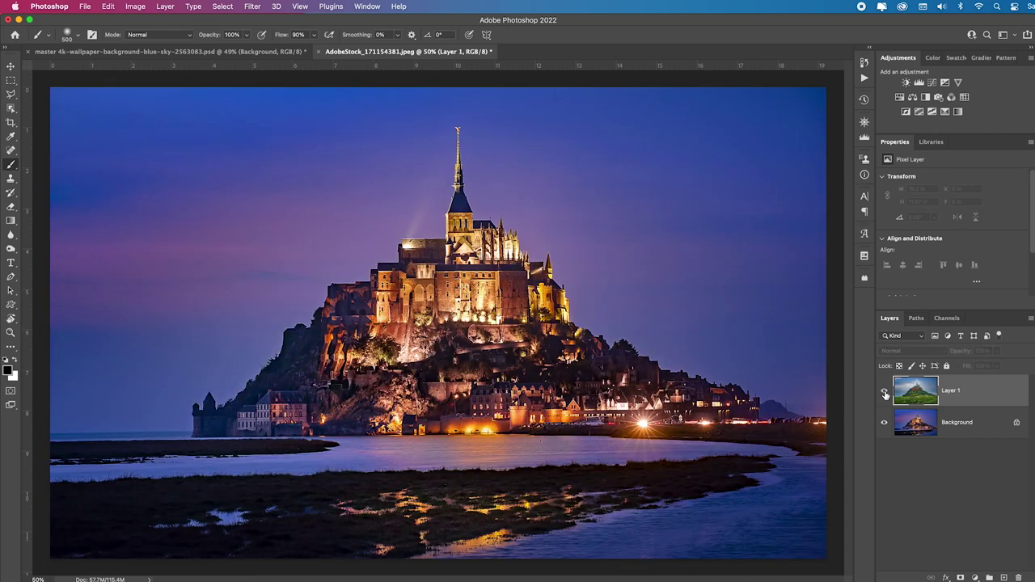
click(884, 391)
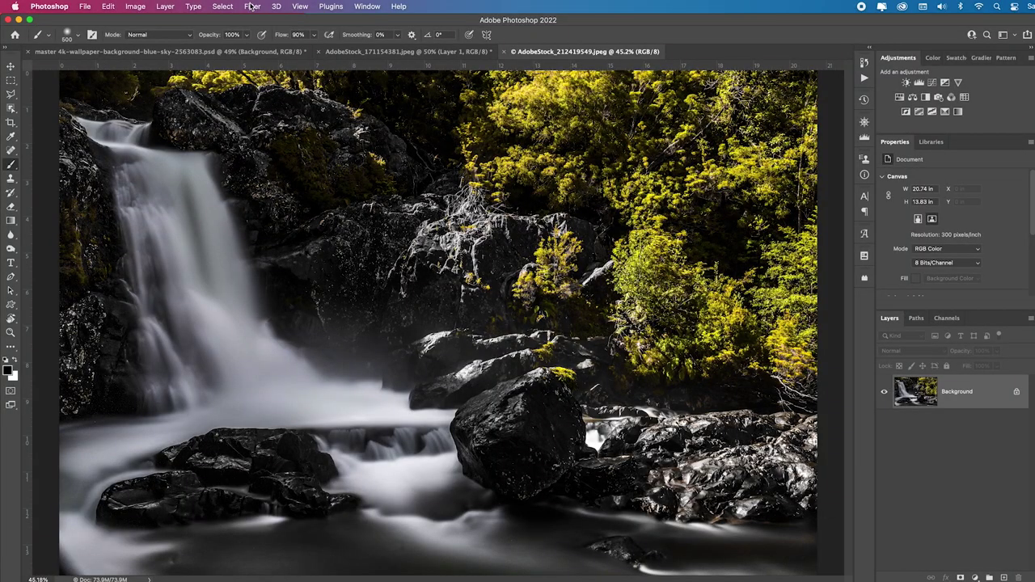
Step: Apply Landscape Mixer with Autumn at 100 to the waterfall photo as a new layer
click(250, 6)
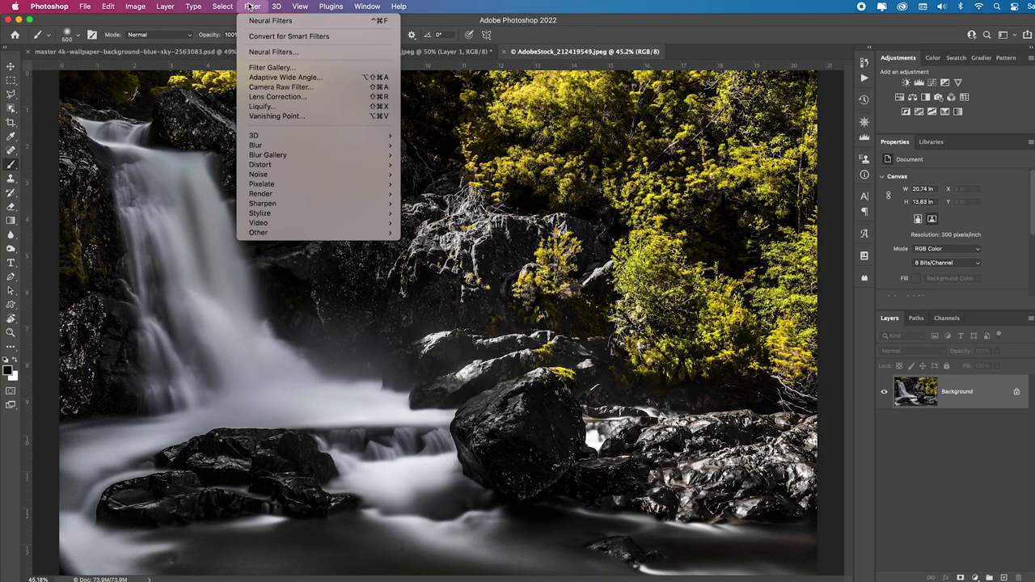
click(271, 86)
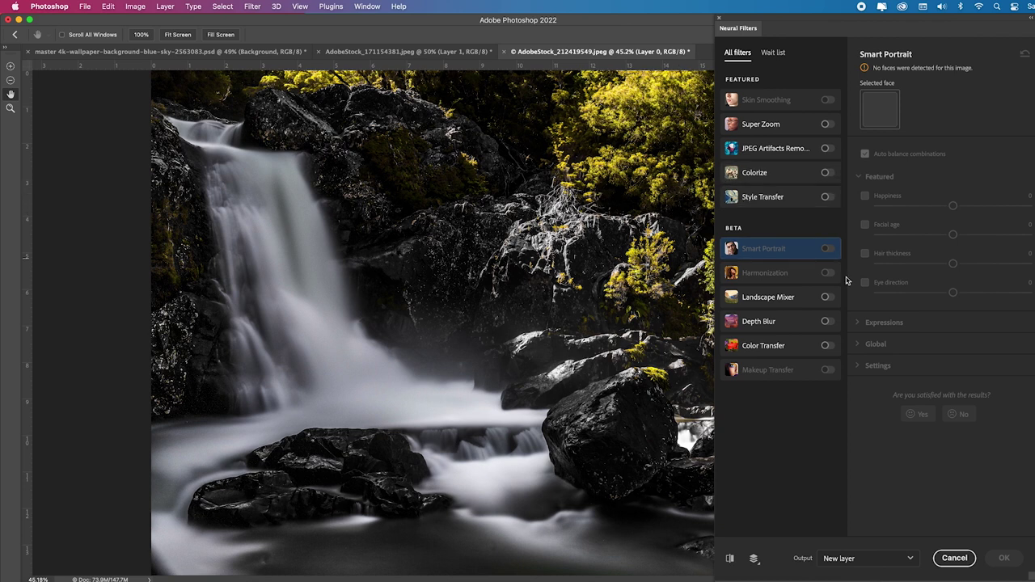
click(826, 299)
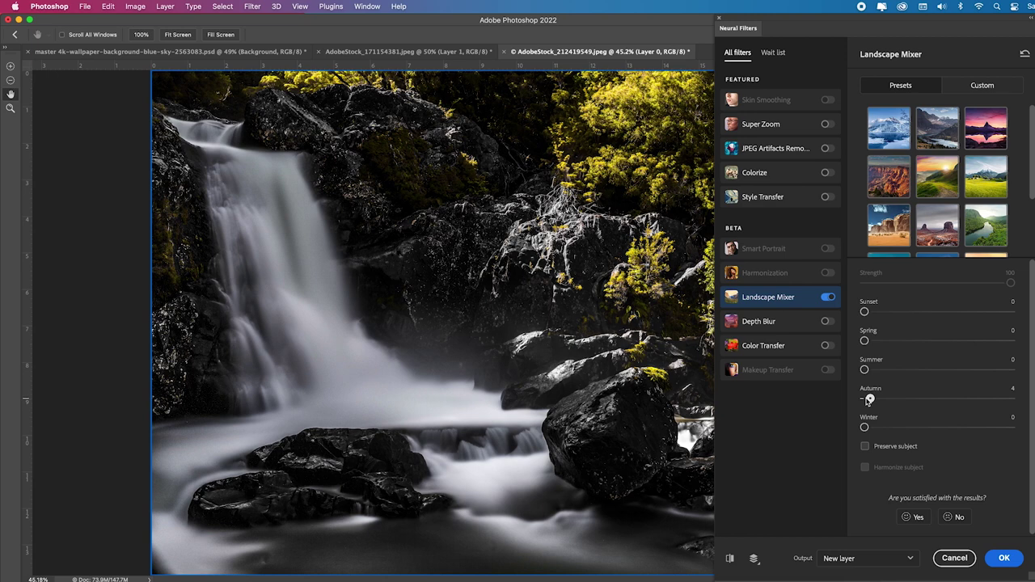
drag(870, 400, 1021, 400)
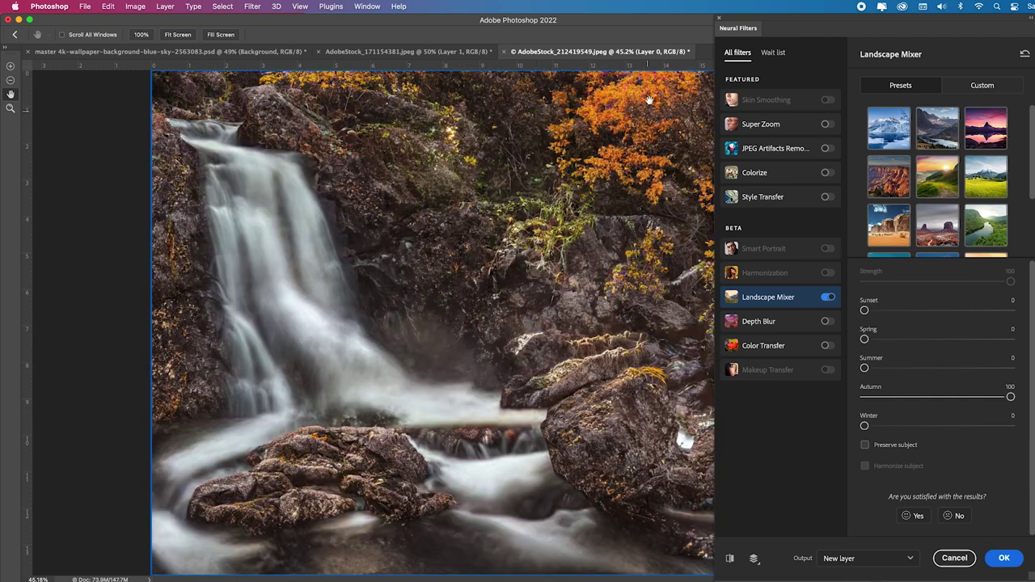
click(1005, 558)
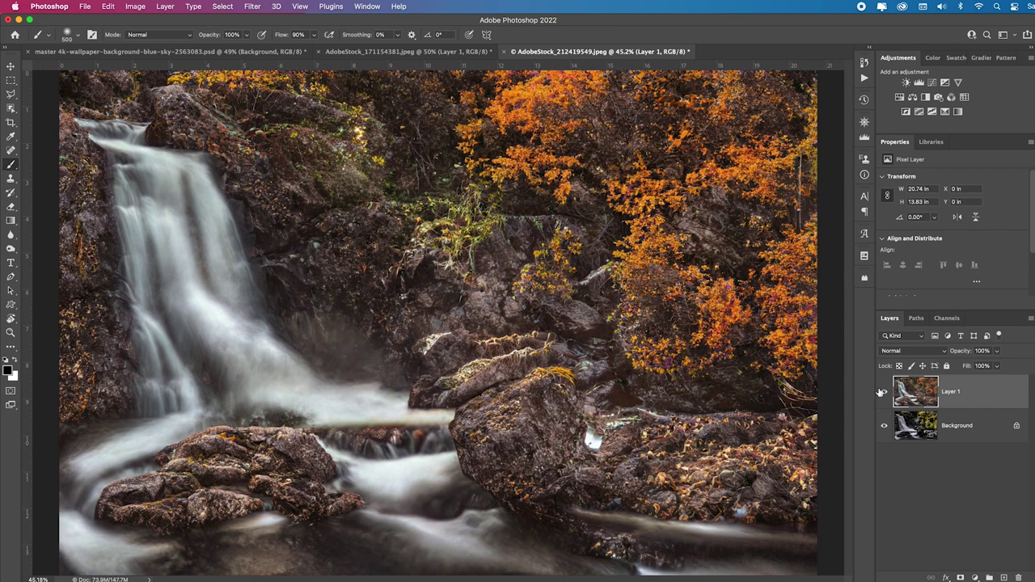
click(885, 392)
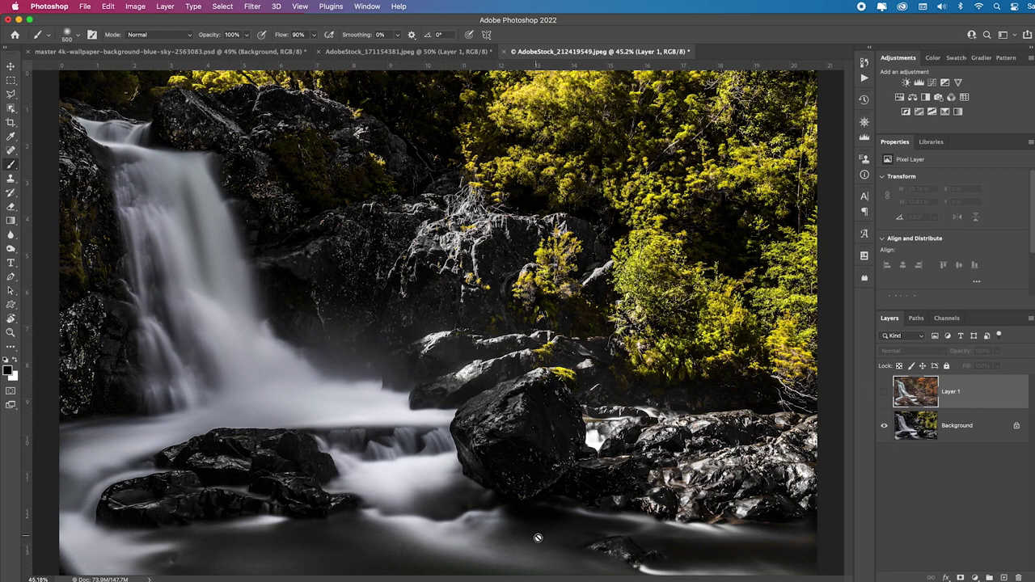
click(884, 392)
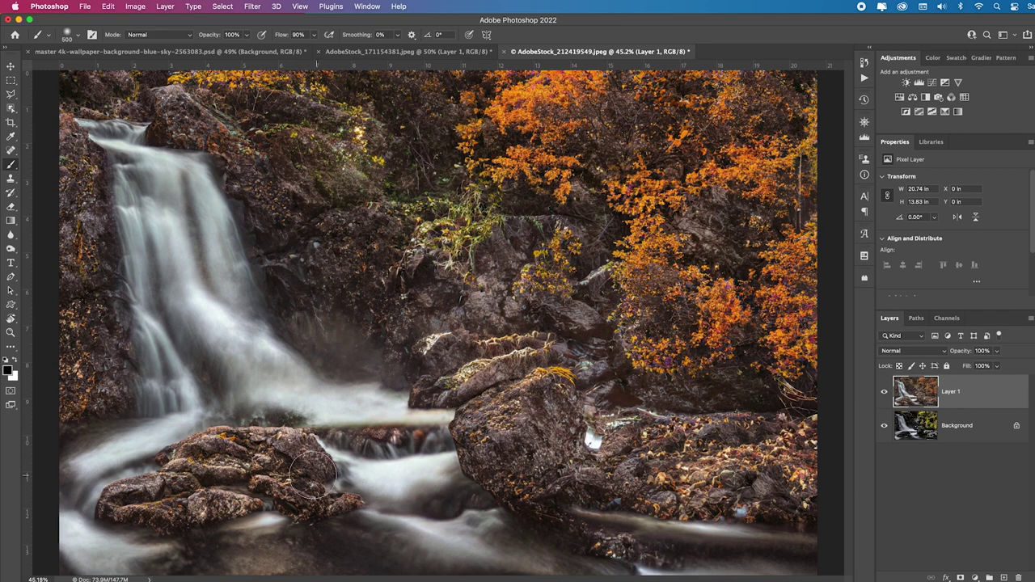
click(884, 392)
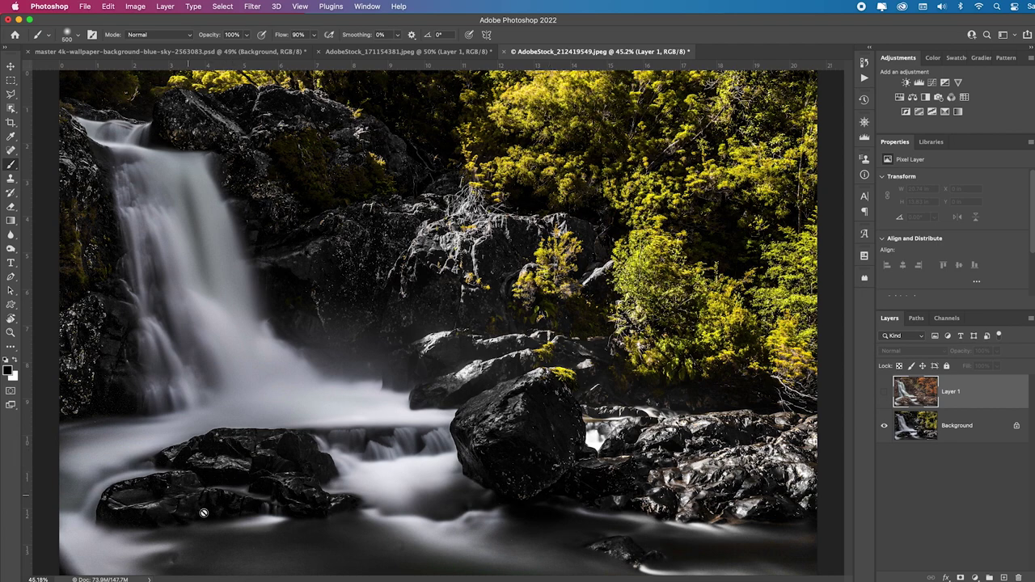
click(884, 392)
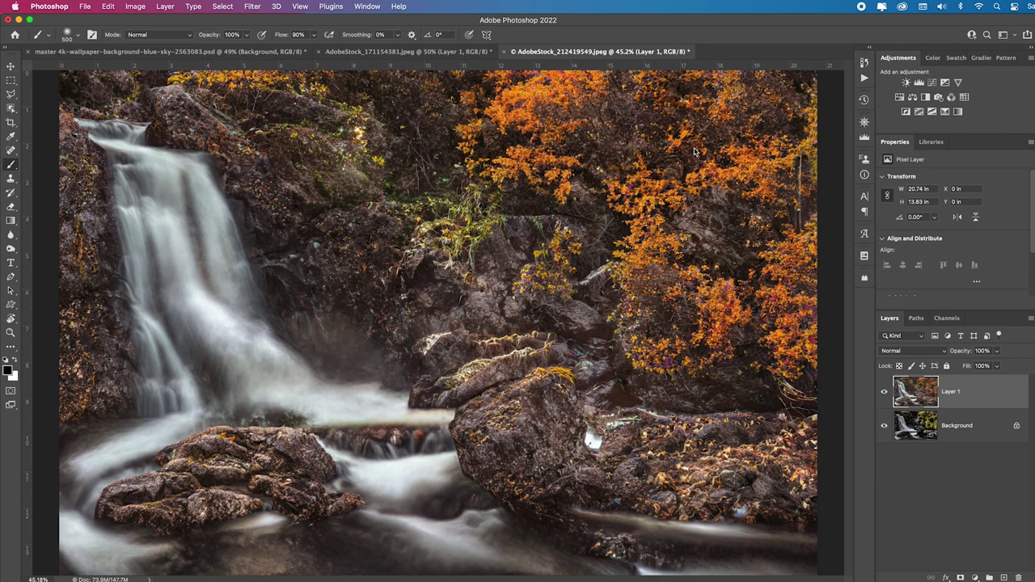
click(254, 6)
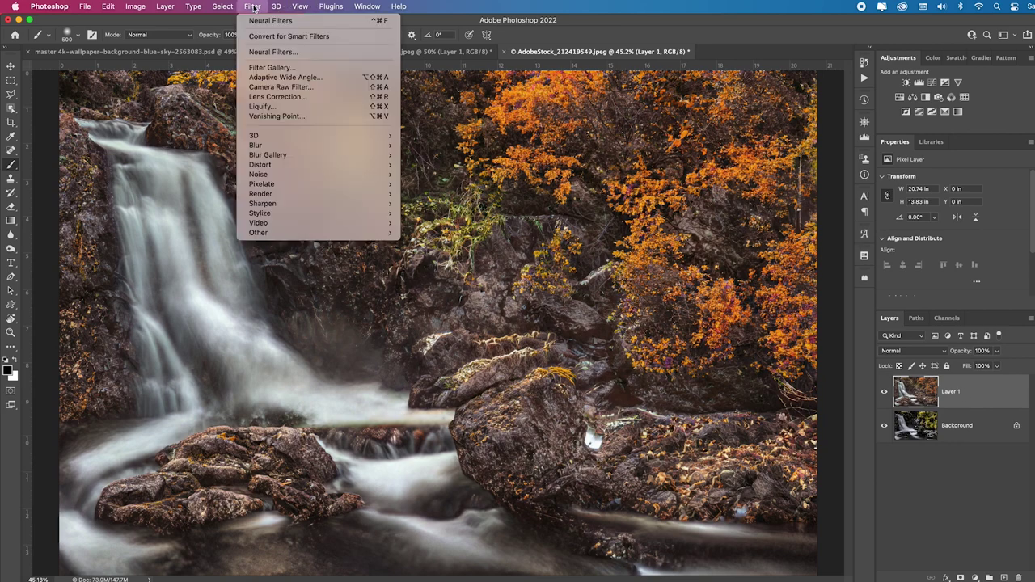
Step: In Camera Raw set Dehaze +43, Blacks -28, Shadows +16, Temperature +6, Exposure -0.25
click(283, 90)
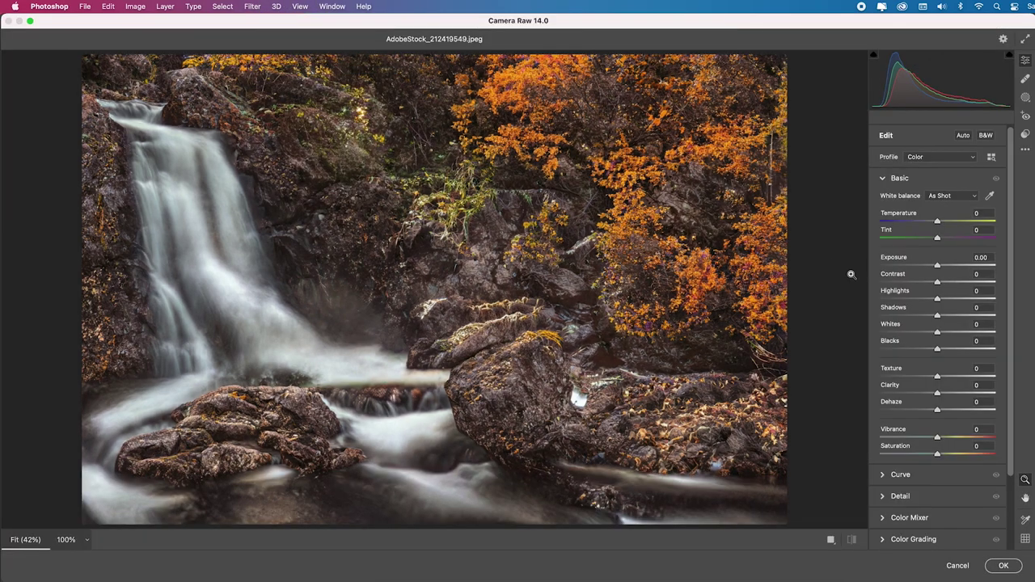
drag(937, 409, 962, 410)
drag(938, 349, 923, 351)
drag(938, 315, 947, 317)
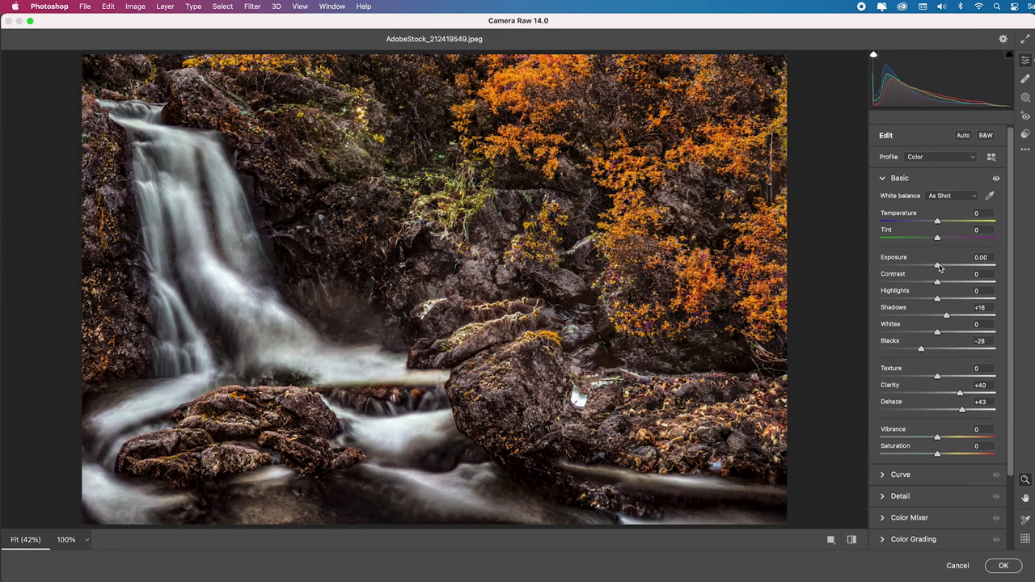
drag(939, 268, 940, 268)
drag(938, 225, 943, 225)
drag(938, 265, 934, 265)
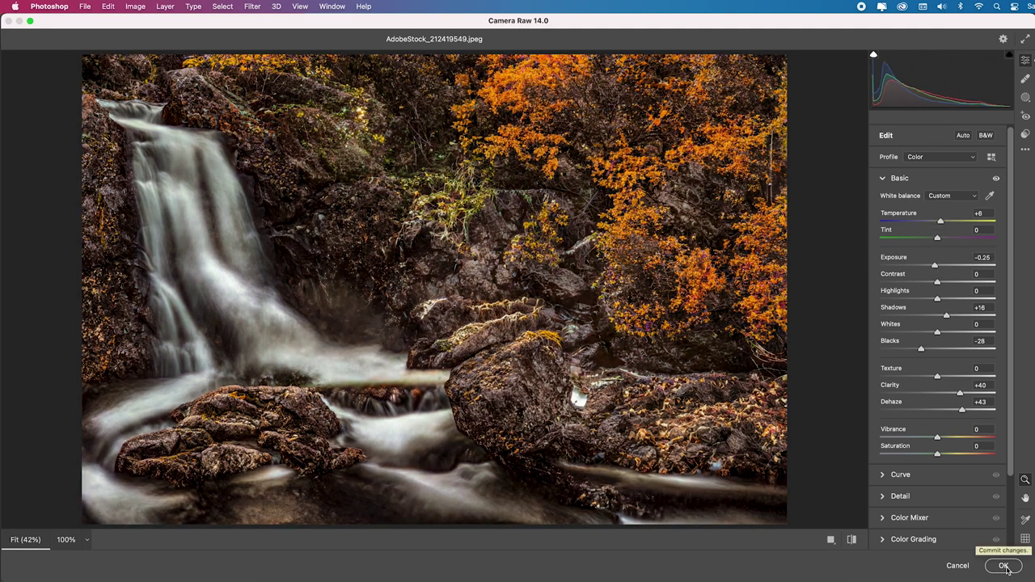
click(1005, 566)
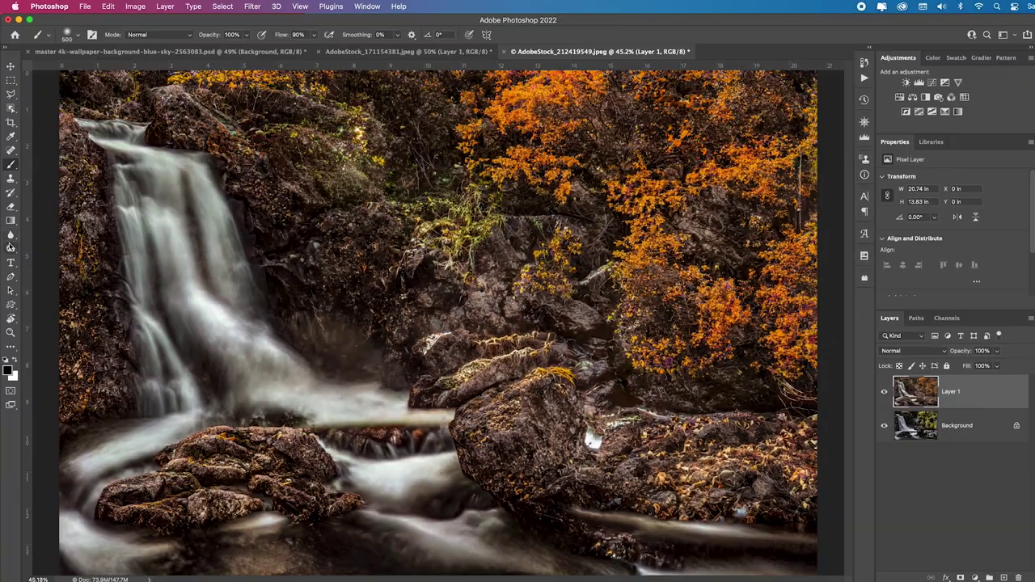
Step: Dodge the shadows at 11% exposure with an enlarged brush, then hide Layer 1 to compare
click(11, 246)
click(162, 36)
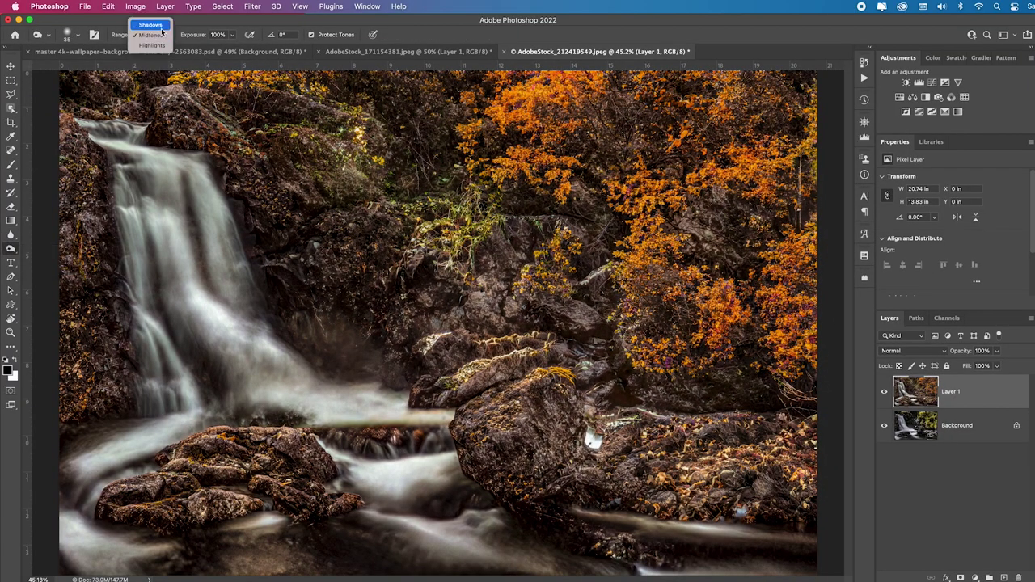
click(148, 23)
drag(193, 36, 151, 37)
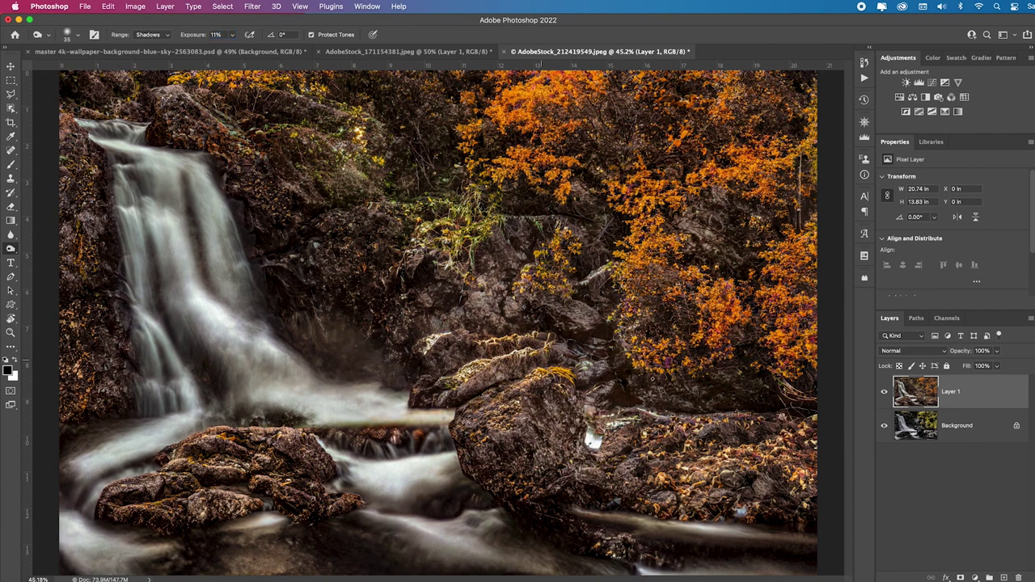
key(bracketright)
key(bracketright)
key(bracketright)
key(bracketright)
key(bracketright)
key(bracketright)
key(bracketright)
key(bracketright)
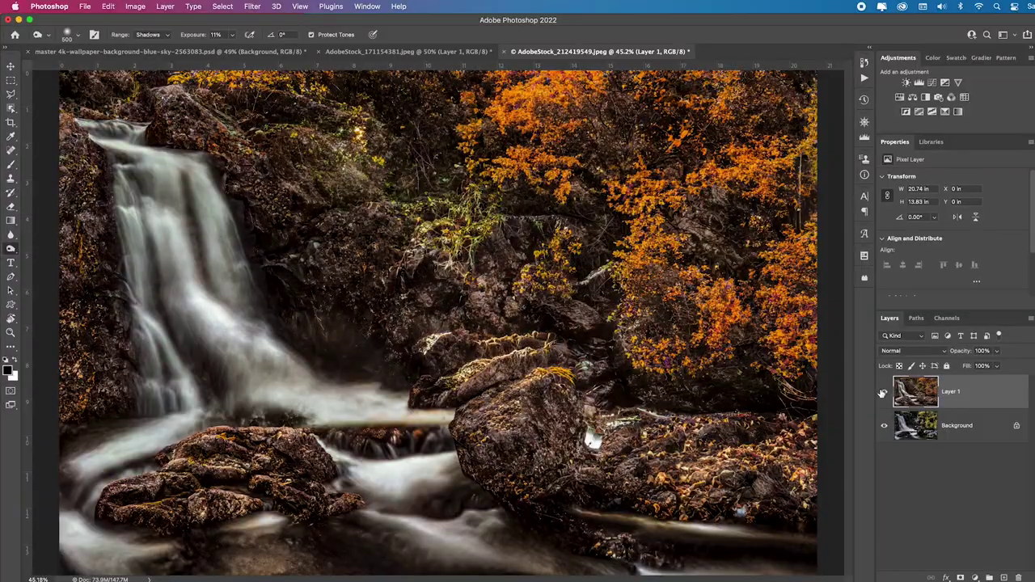
click(884, 392)
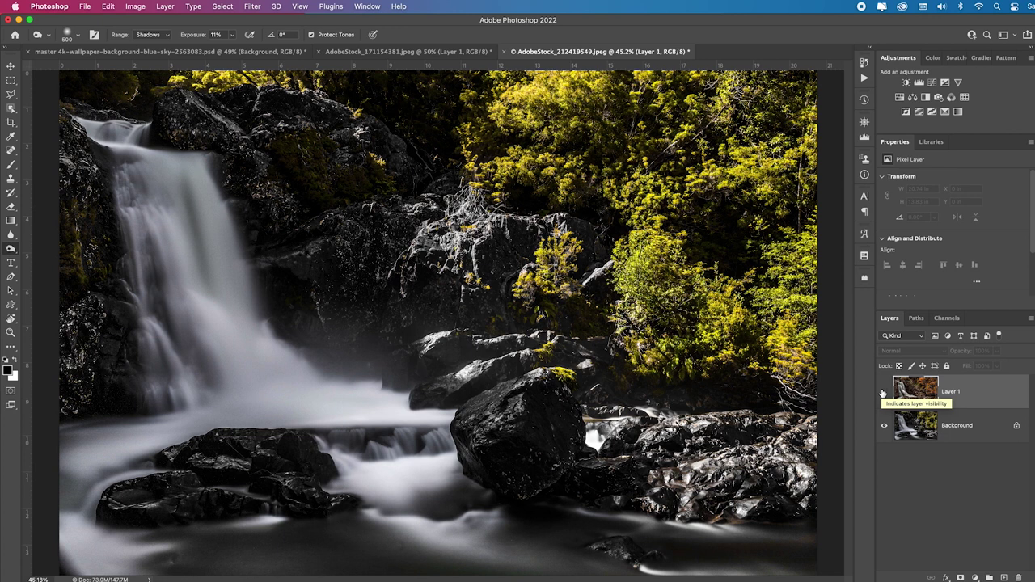
Step: Make the autumn Layer 1 visible again
click(884, 394)
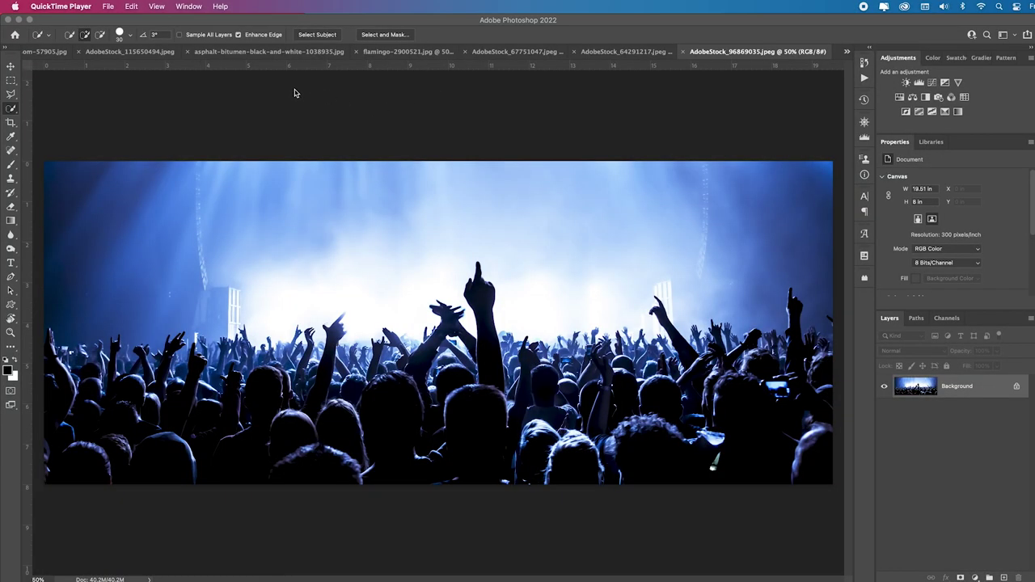
Step: Turn on Neural Filters' Color Transfer and preview the flower, black-and-white, feather, desert, bird and yellow flower presets
click(243, 24)
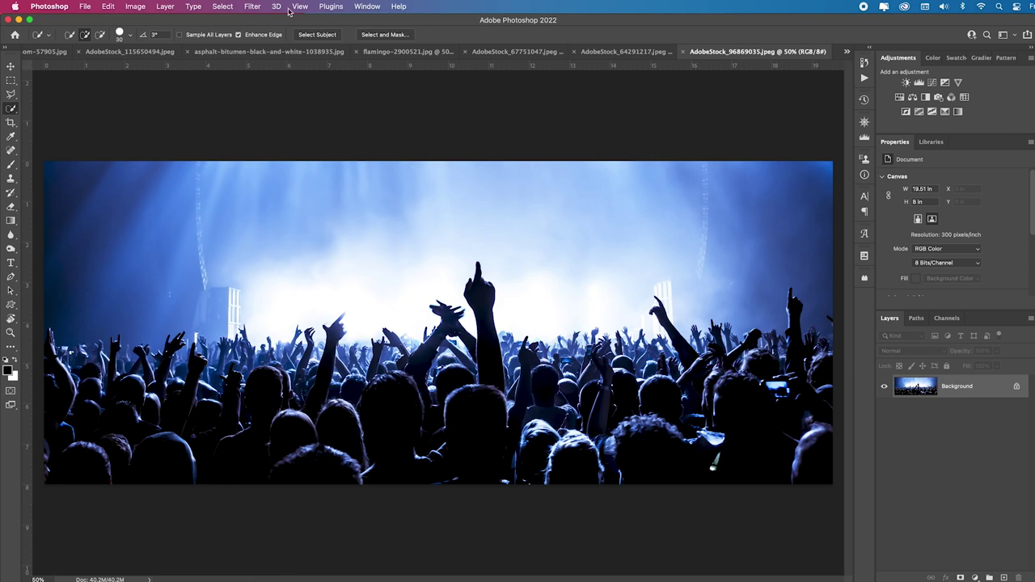
click(254, 7)
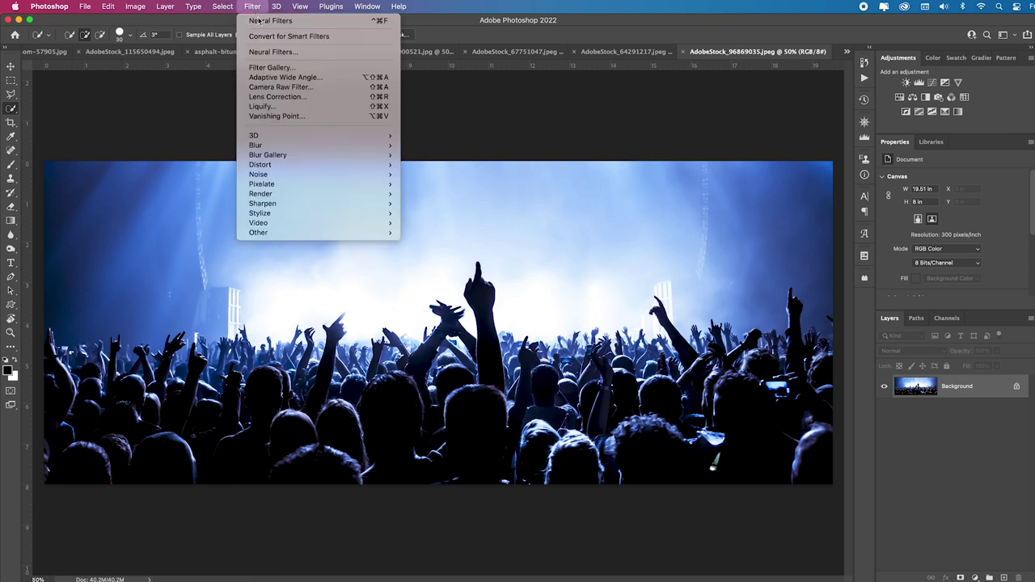
click(317, 53)
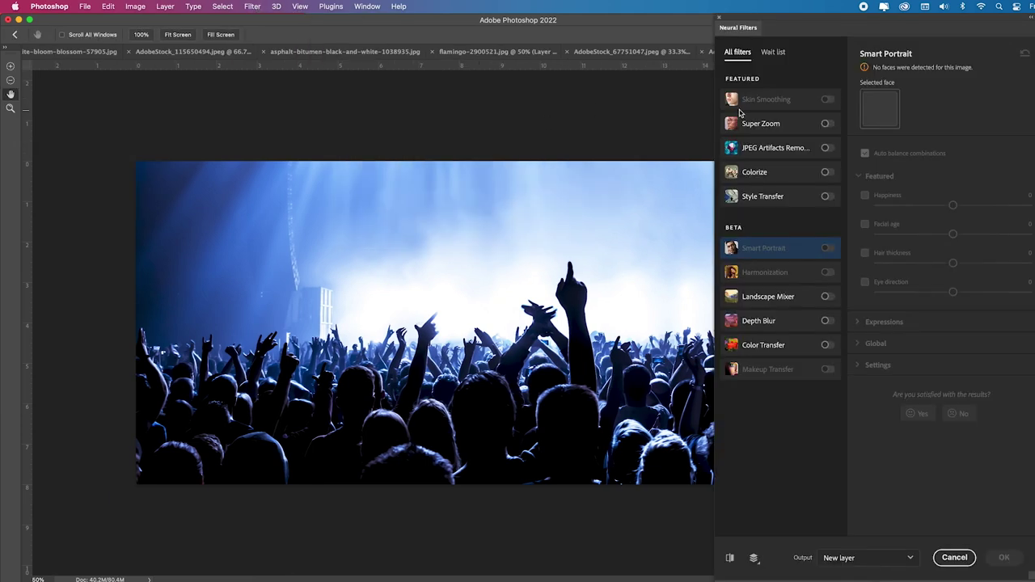
click(825, 346)
click(891, 137)
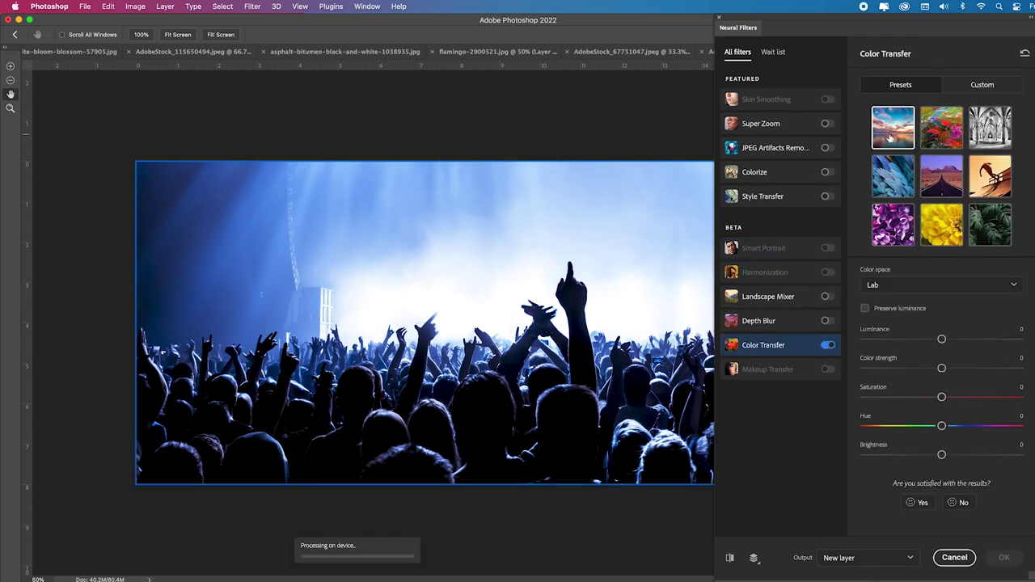
click(943, 137)
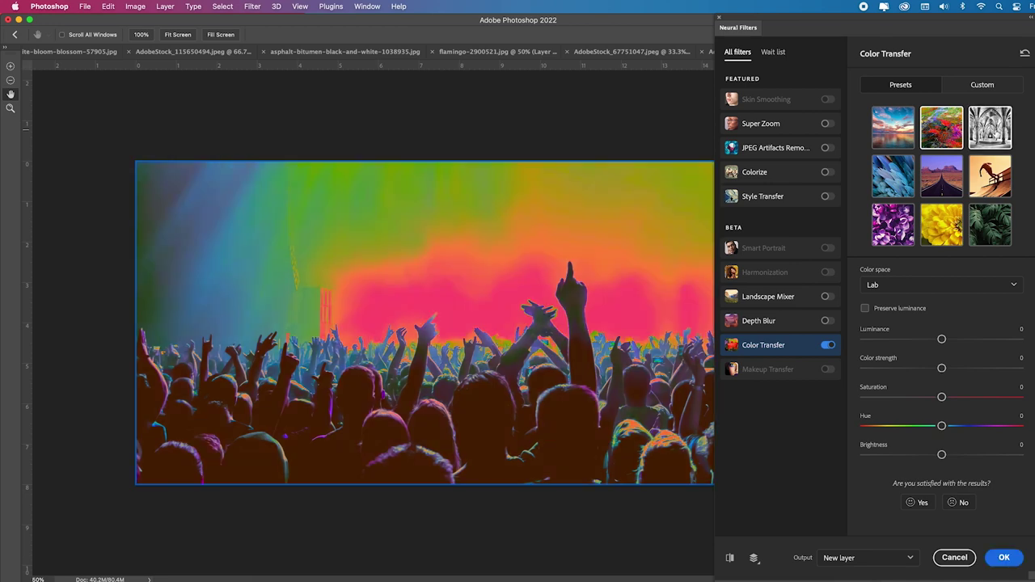
click(991, 129)
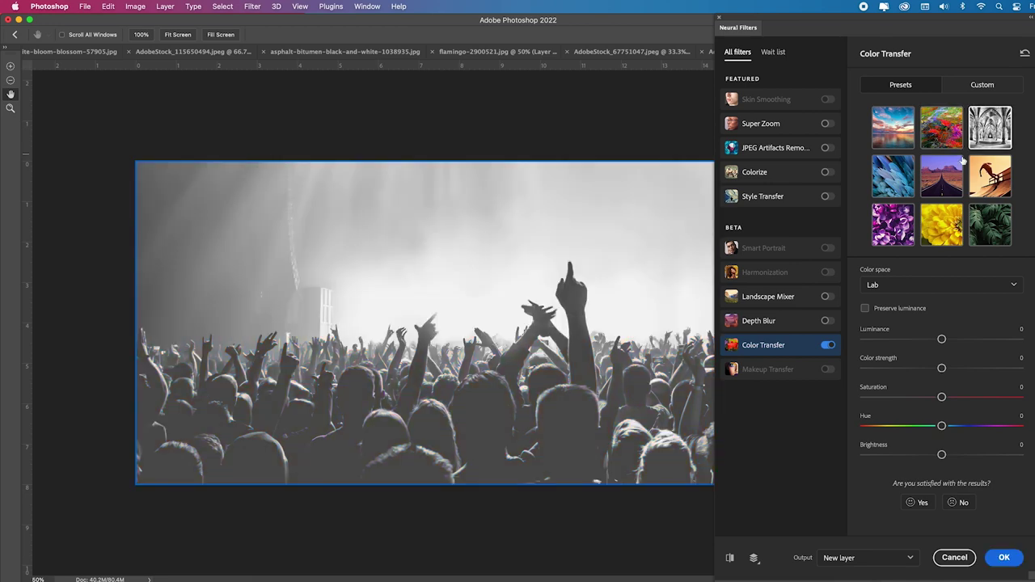
click(893, 178)
click(942, 188)
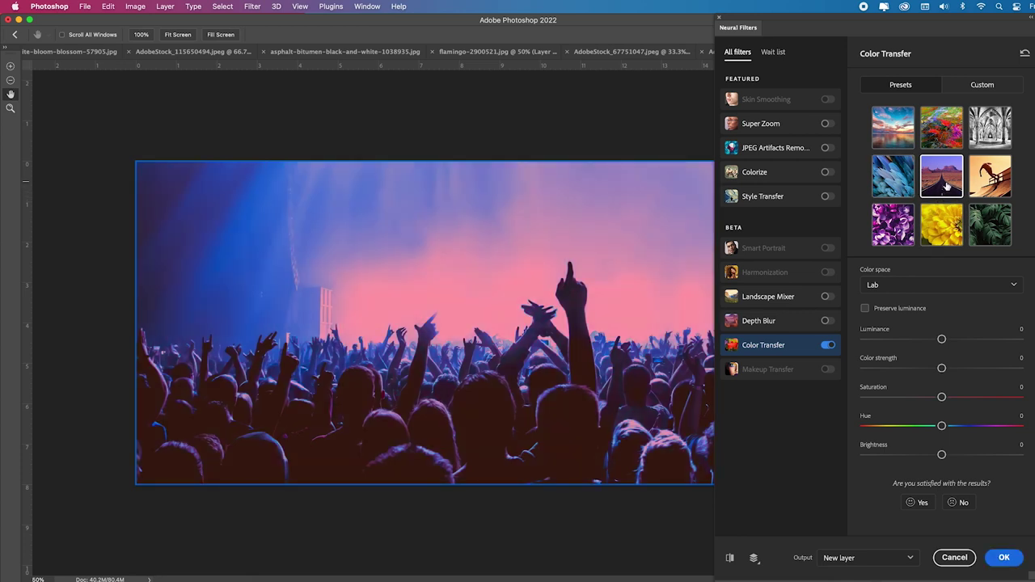
click(984, 179)
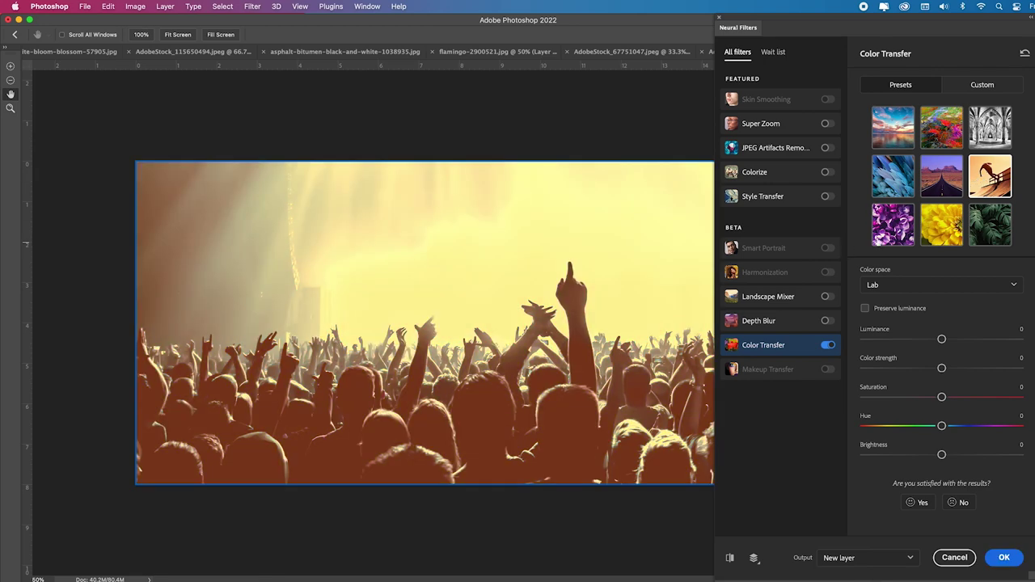
click(939, 230)
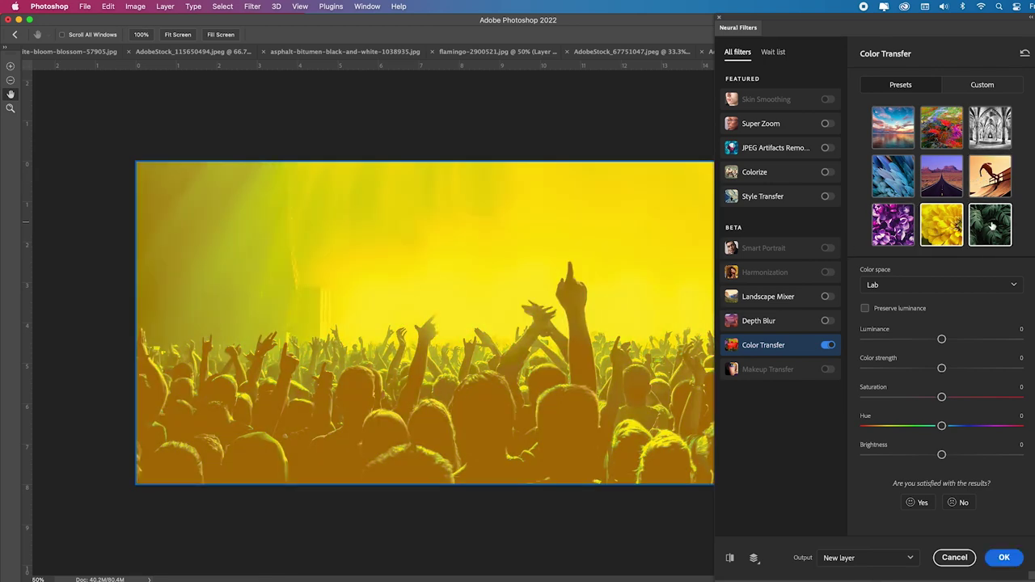
Step: Apply the green leaf preset to the crowd with brightness and luminance raised
click(992, 227)
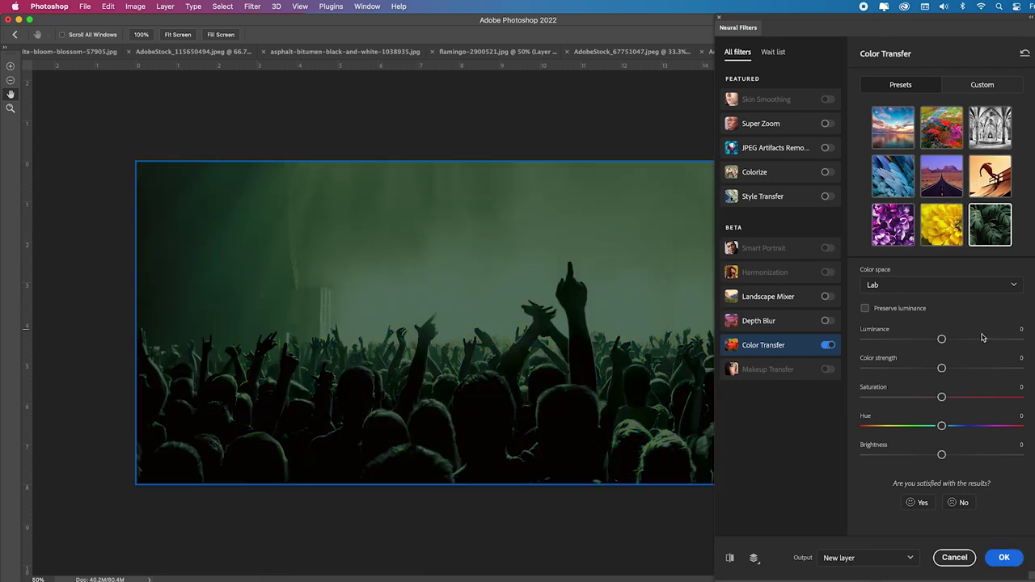
drag(943, 457, 986, 455)
drag(941, 340, 993, 341)
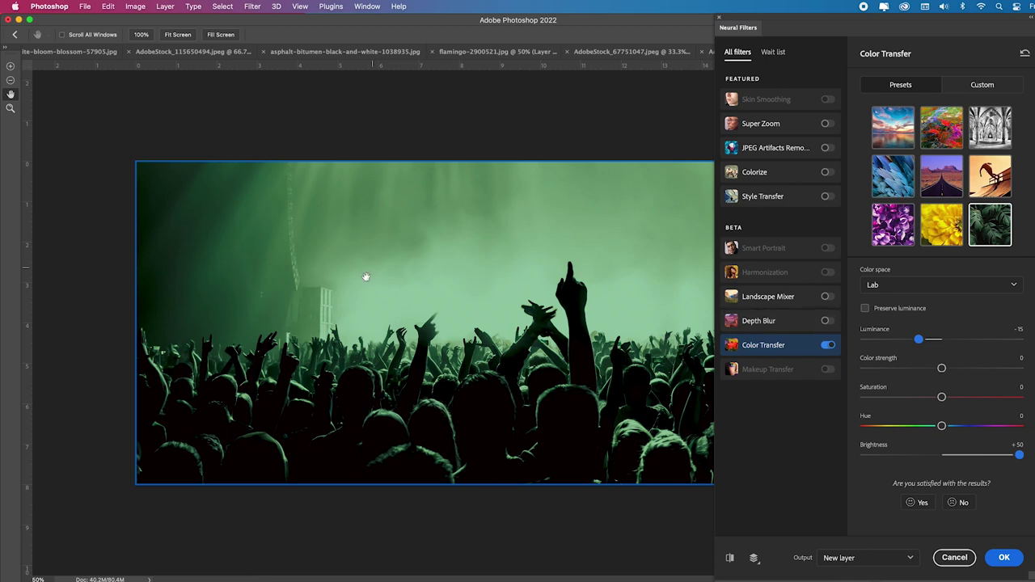
click(1001, 561)
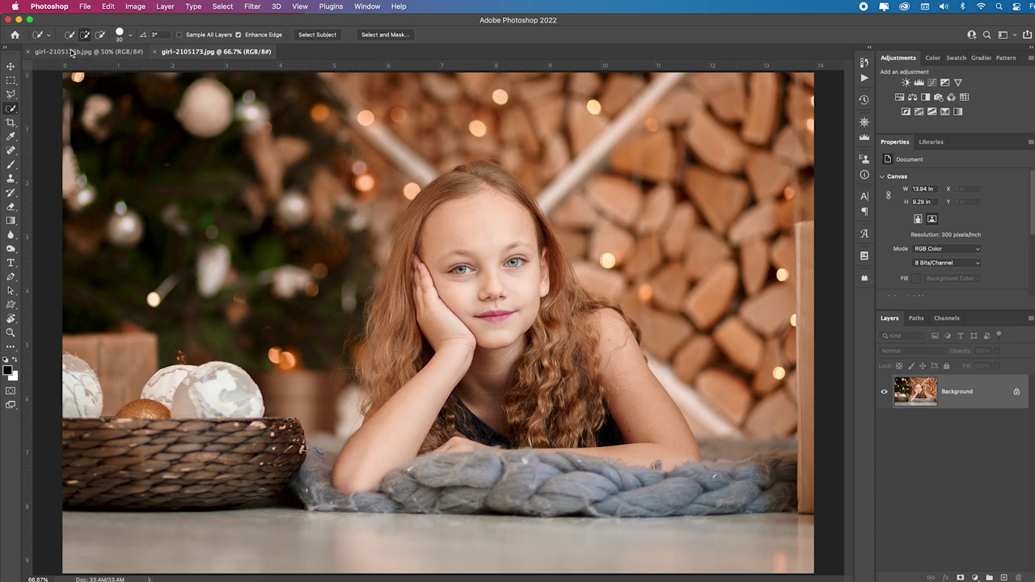
Step: On the girl's close-up portrait, set Color Transfer to use girl-2105173.jpg as a custom reference
click(72, 51)
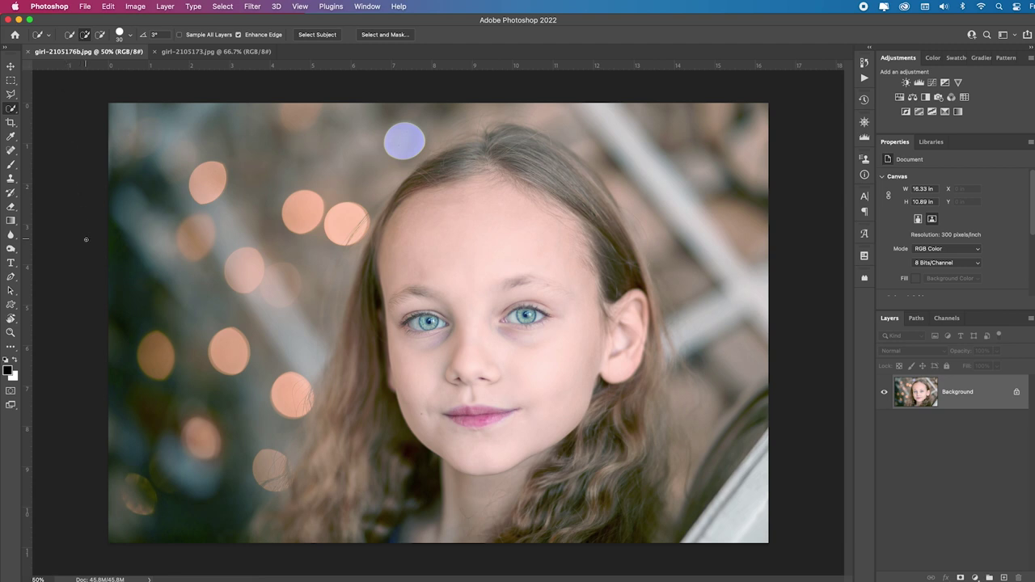
click(197, 53)
click(103, 55)
click(252, 6)
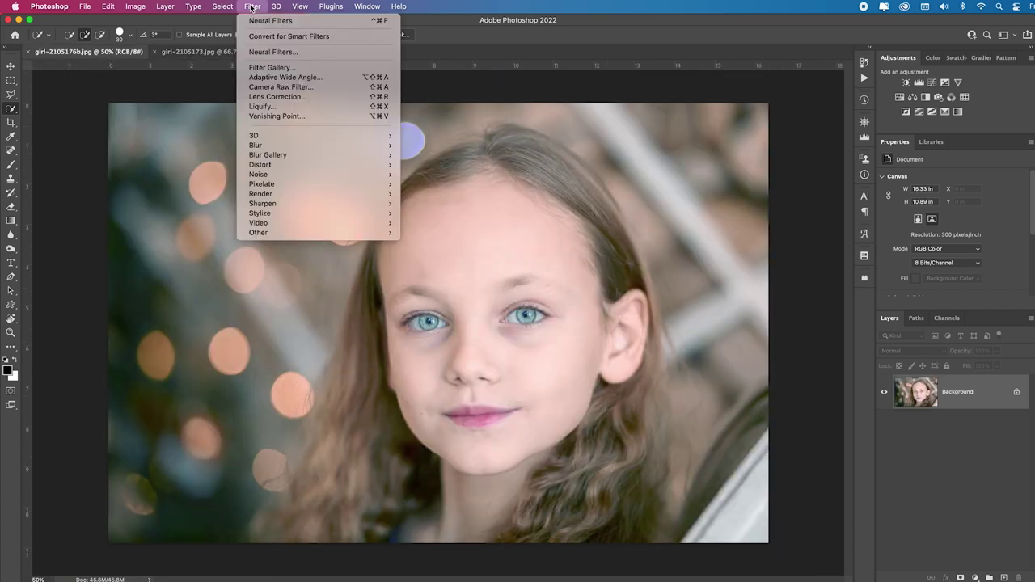
click(322, 52)
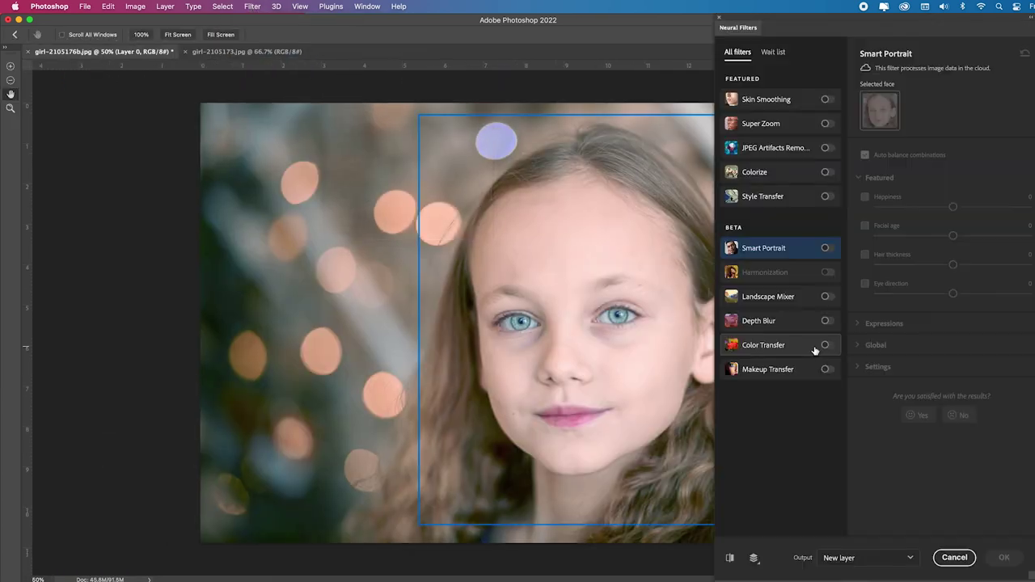
click(827, 345)
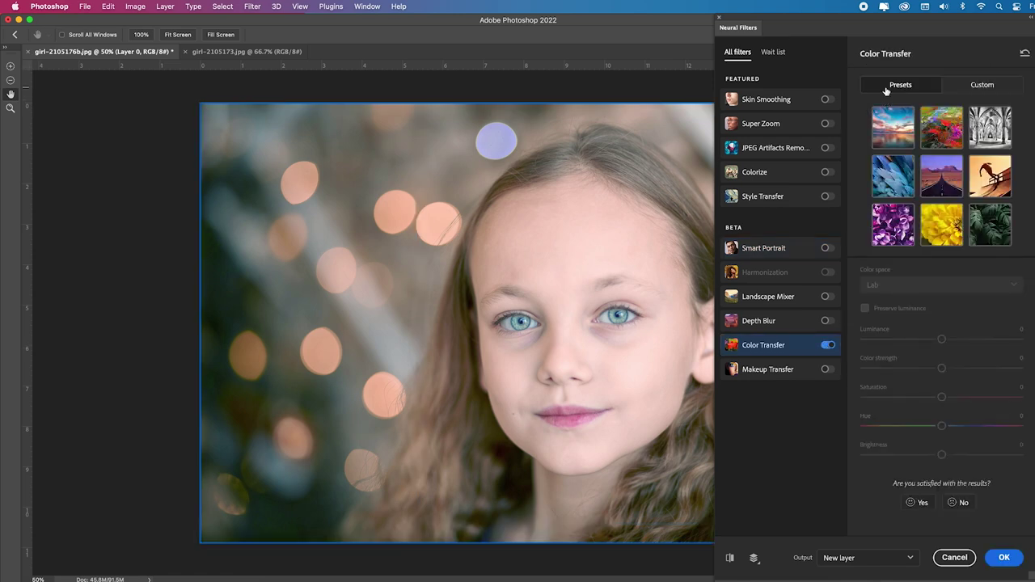
click(982, 87)
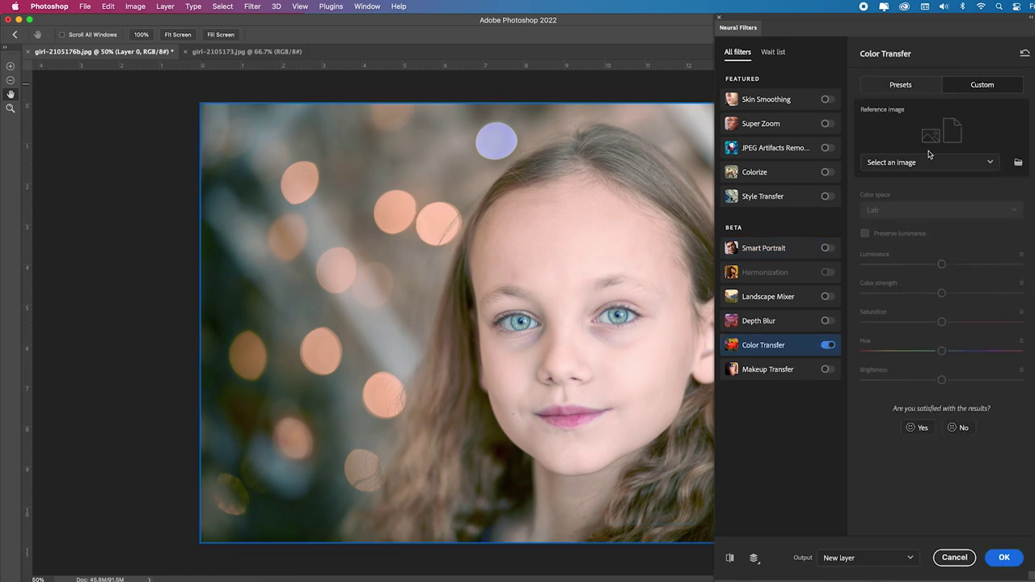
click(988, 165)
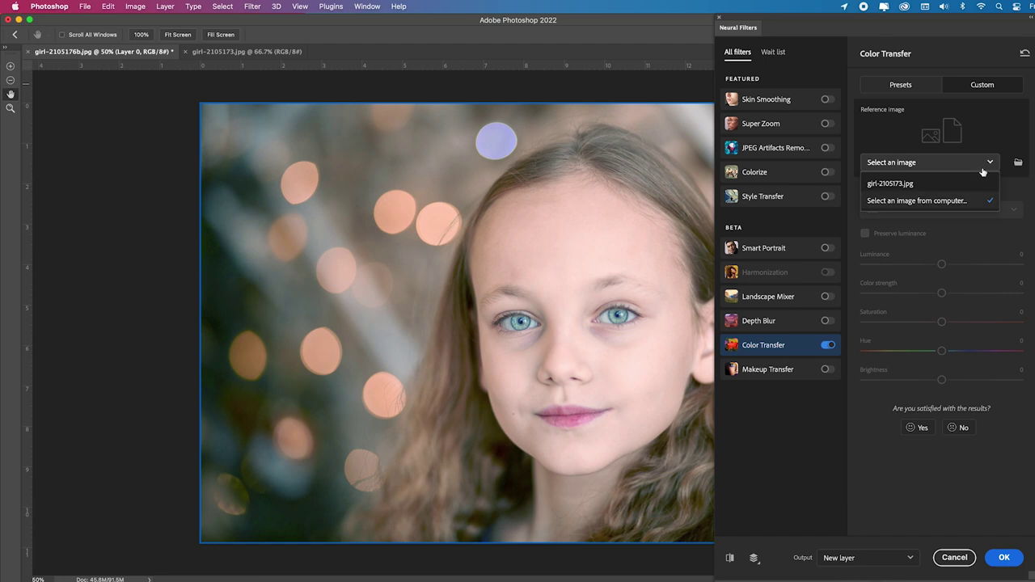
click(890, 185)
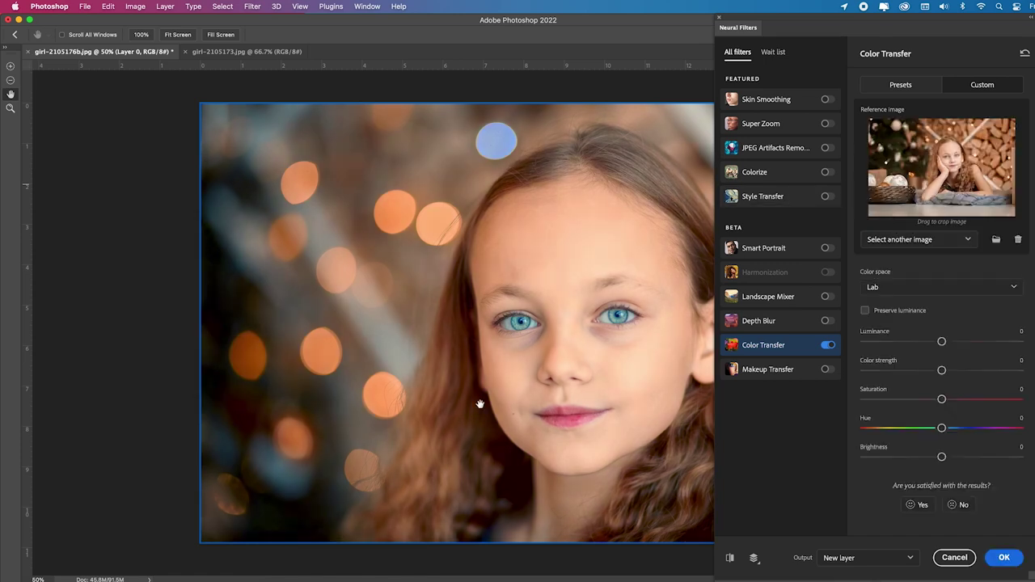
Step: Brighten the transfer to +12, apply it as a new layer, and float the portrait beside the reference
drag(944, 457, 960, 457)
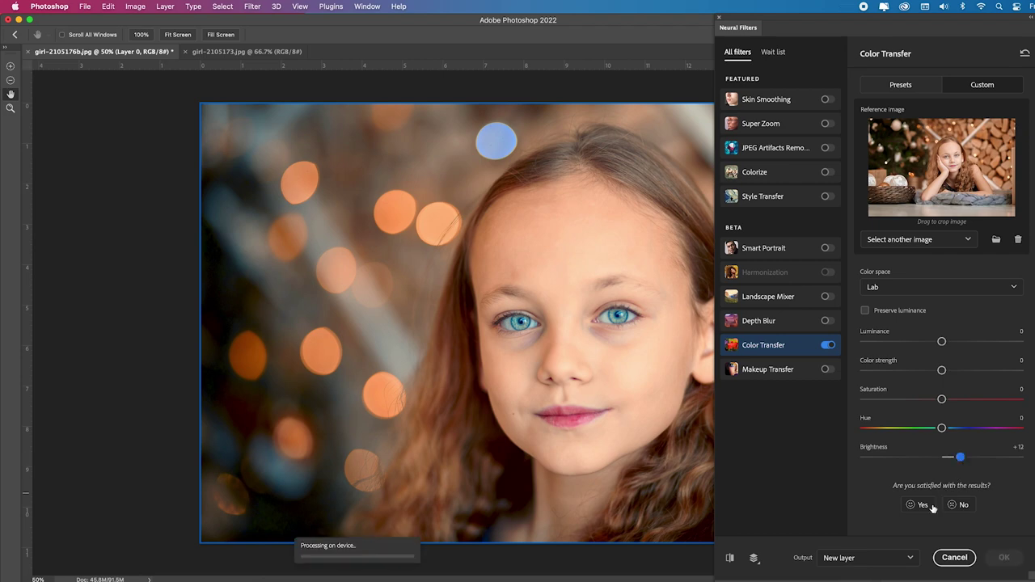
click(1004, 557)
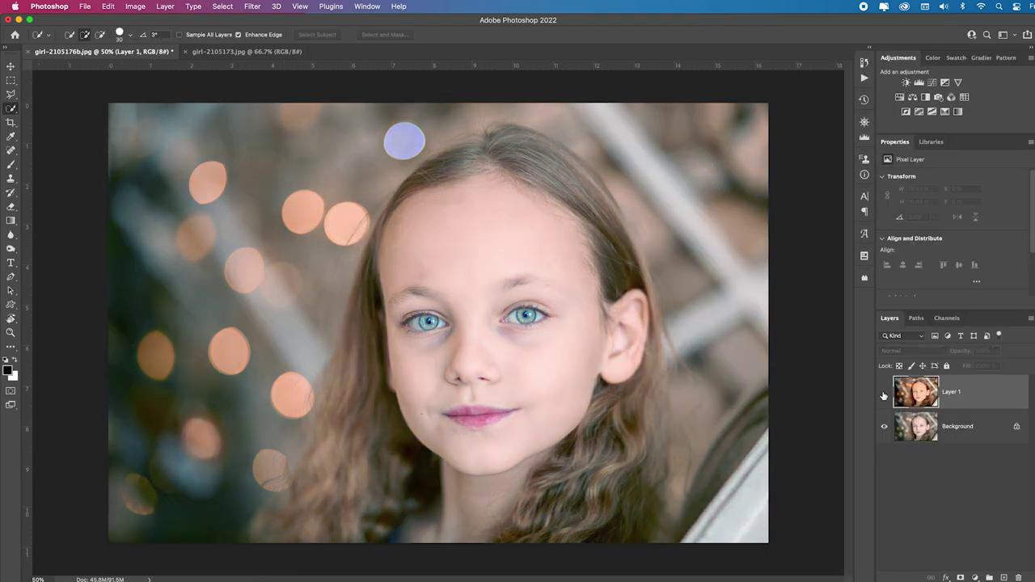
click(884, 394)
drag(139, 51, 641, 39)
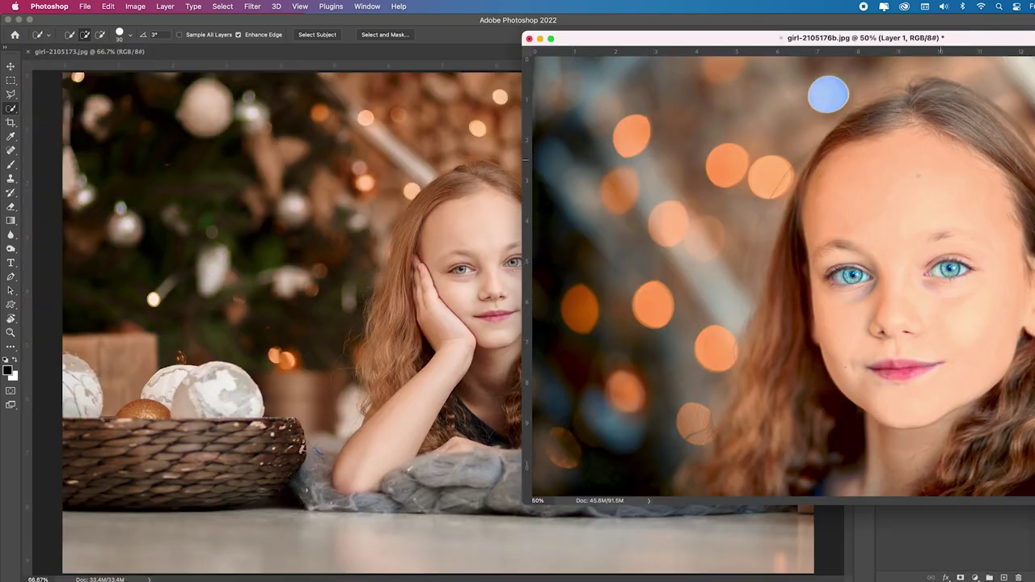
drag(726, 43, 428, 83)
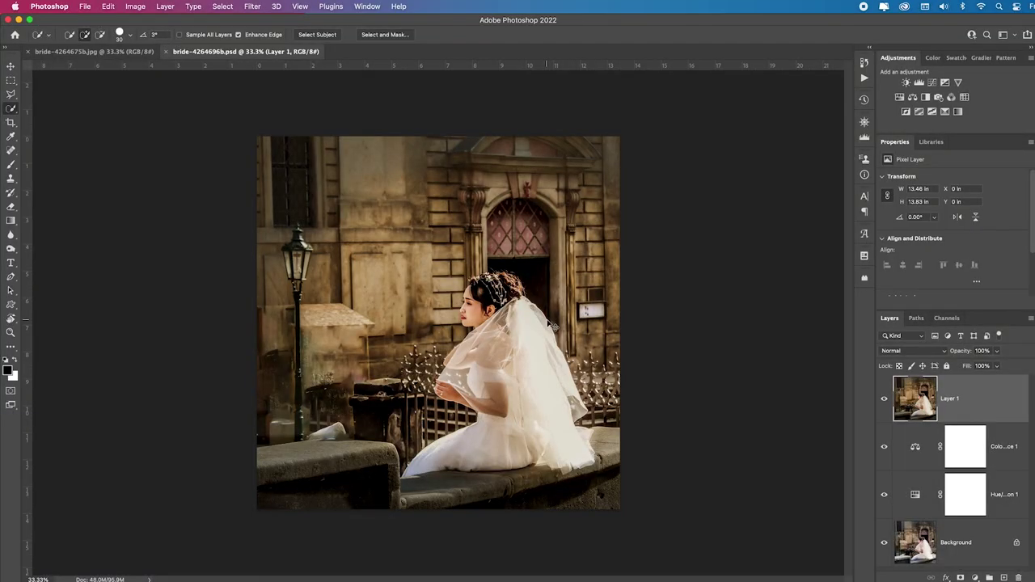
Step: Set Color Transfer on the standing bride photo to use bride-4264696b.psd as custom reference
key(super+equal)
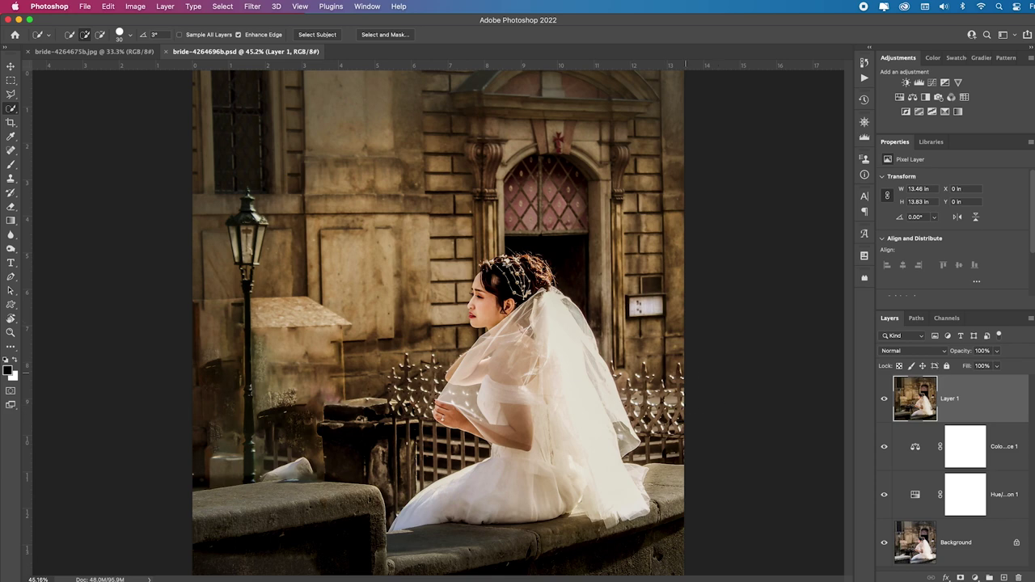
click(121, 51)
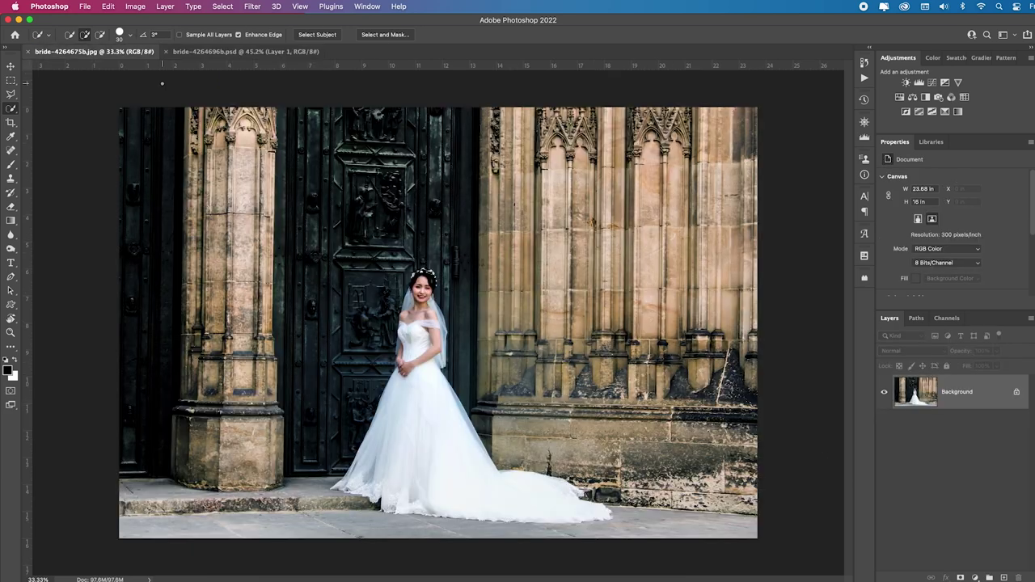
click(257, 53)
click(123, 52)
click(259, 10)
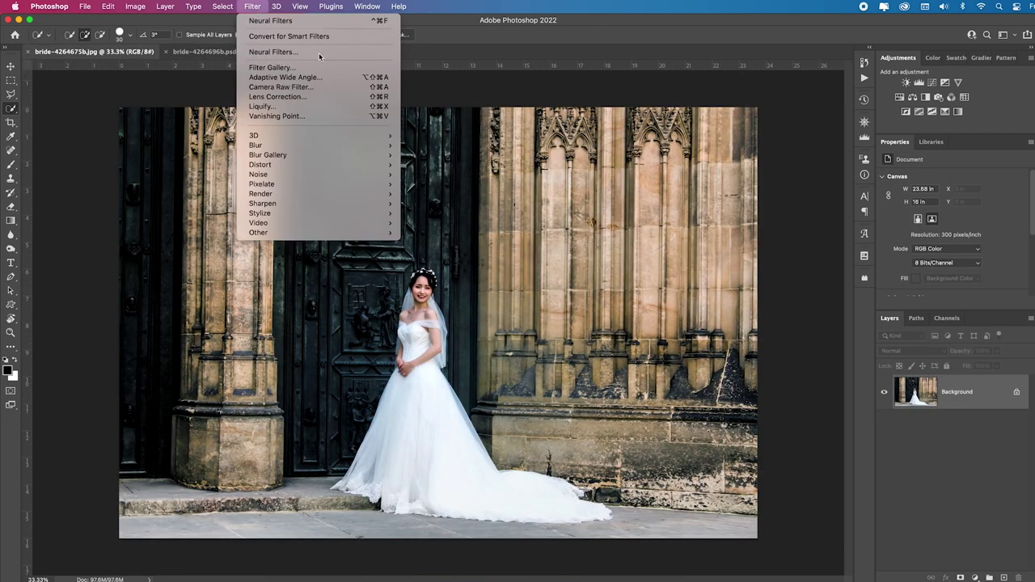
click(319, 52)
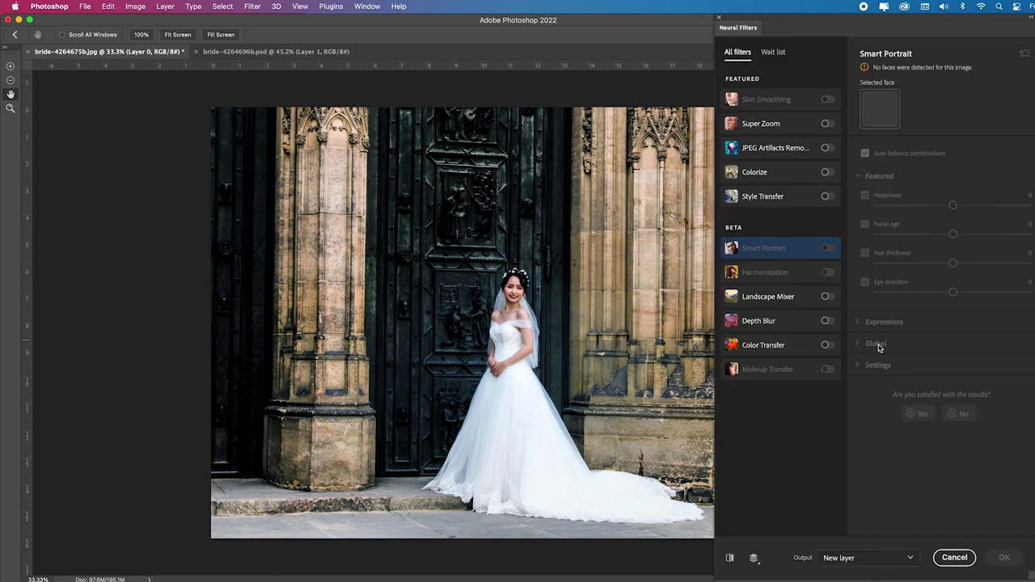
click(828, 346)
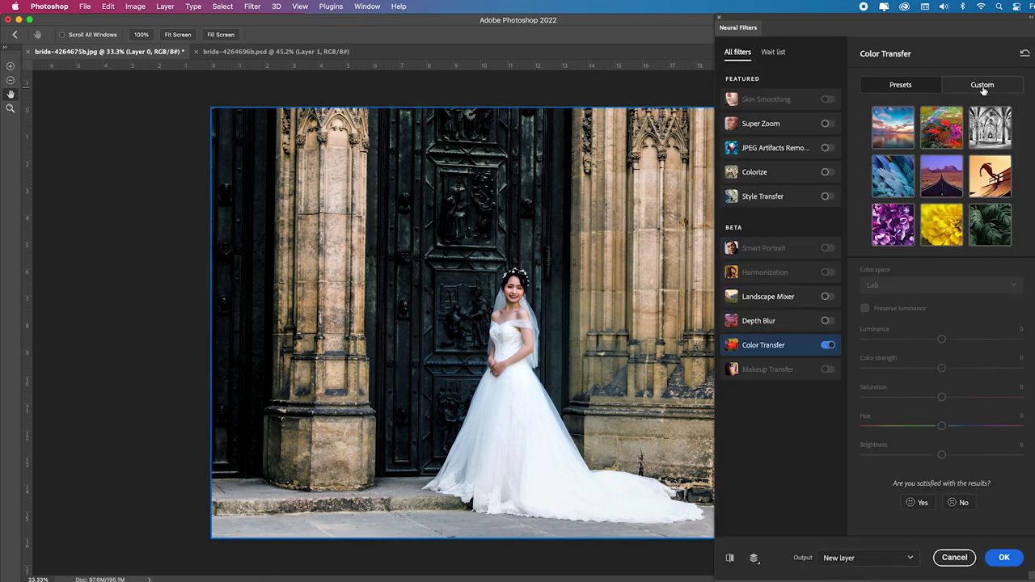
click(982, 84)
click(992, 162)
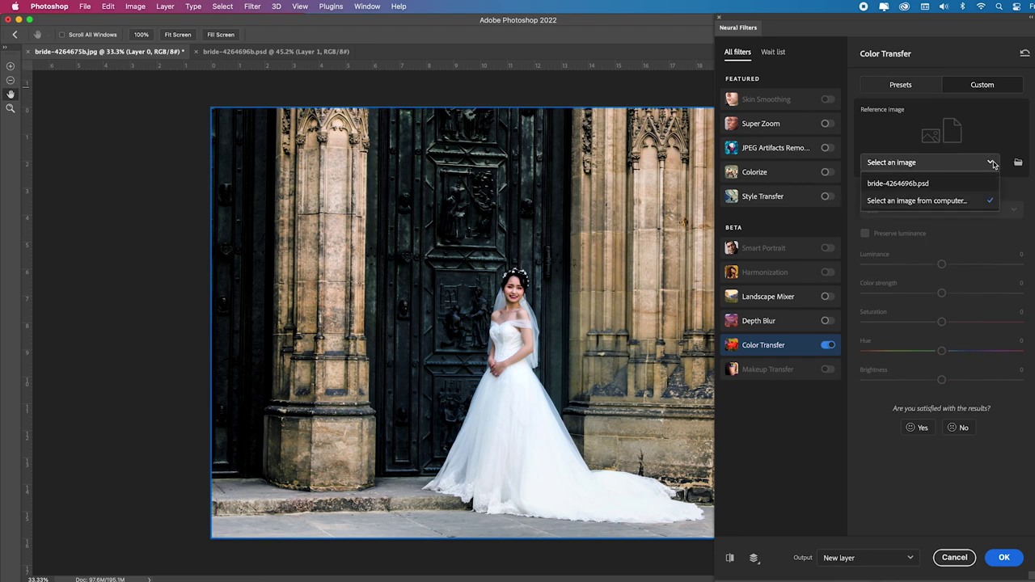
click(899, 184)
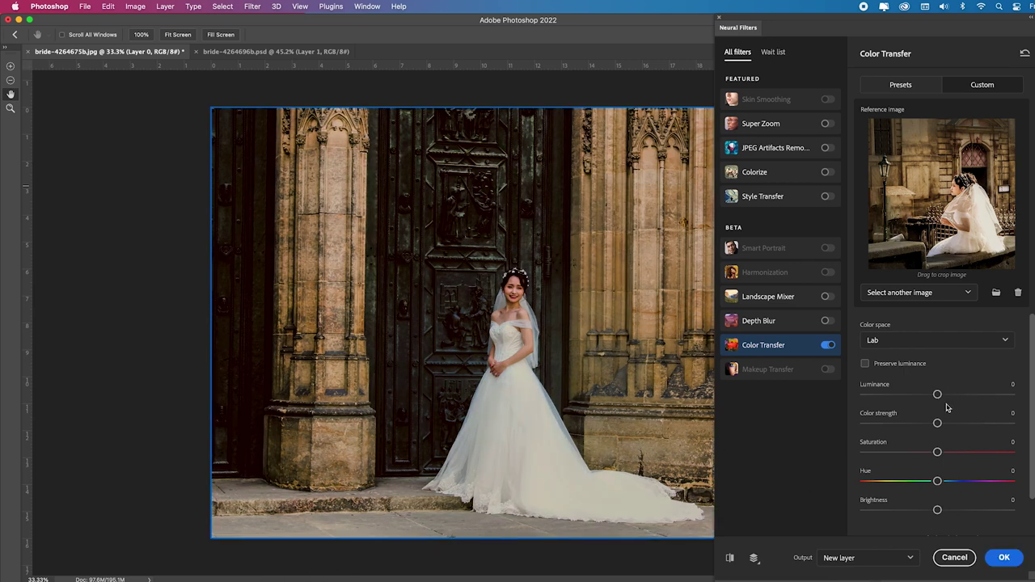
Step: Tick Preserve luminance, apply as a new layer, and toggle Layer 1 to compare with the seated bride
scroll(948, 408, down, 2)
click(935, 347)
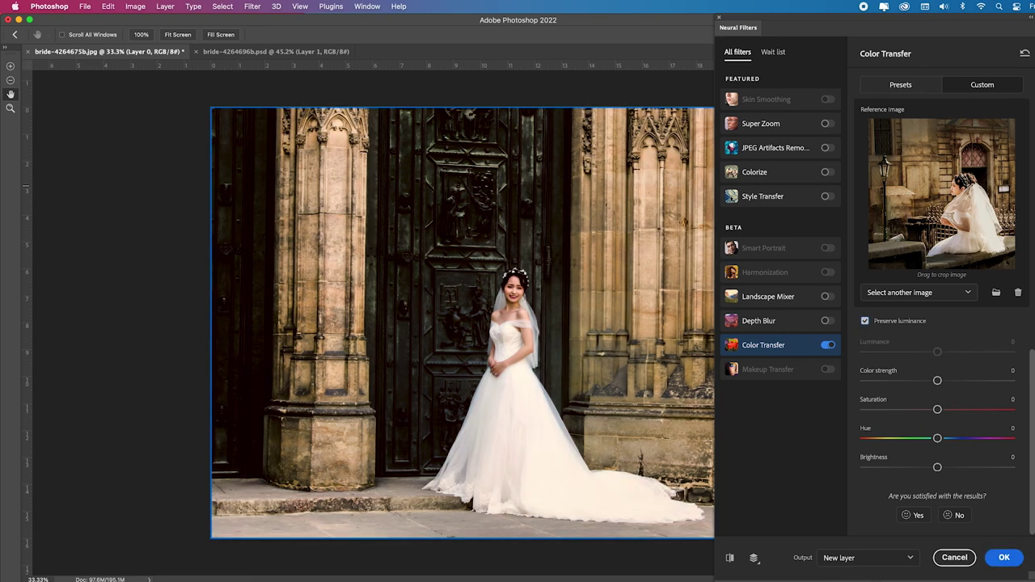
click(1007, 559)
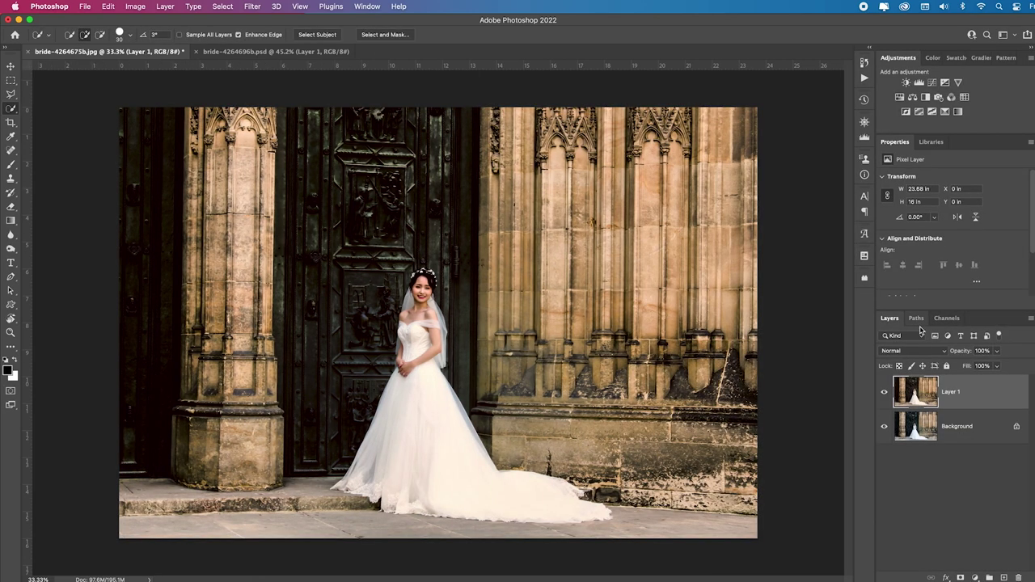
click(884, 392)
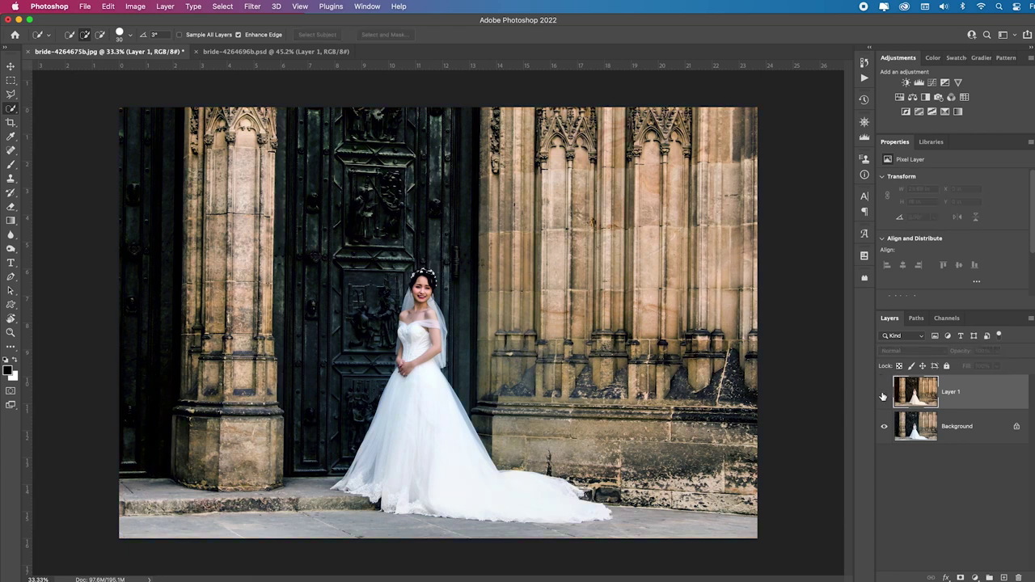
click(884, 393)
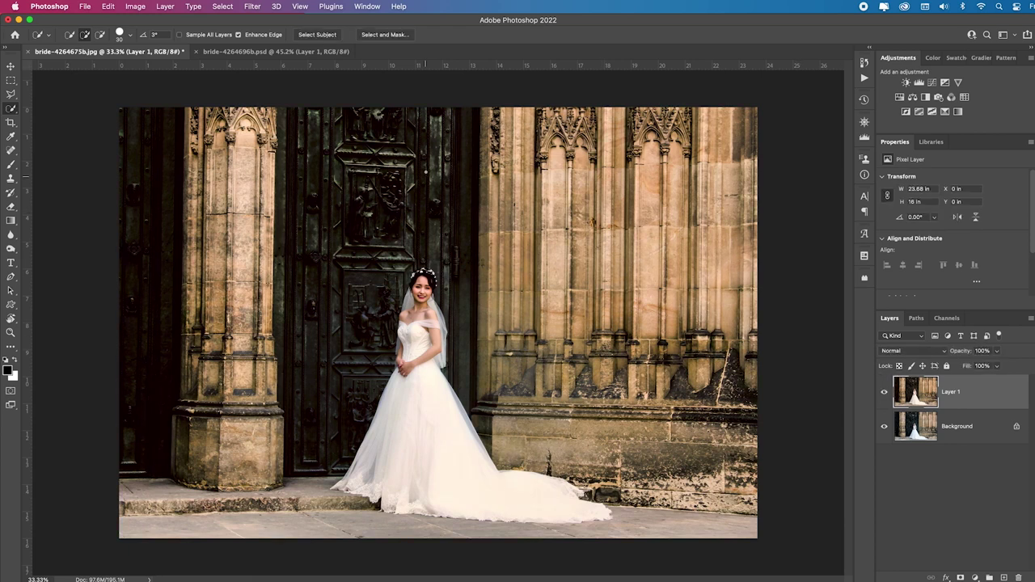
click(287, 54)
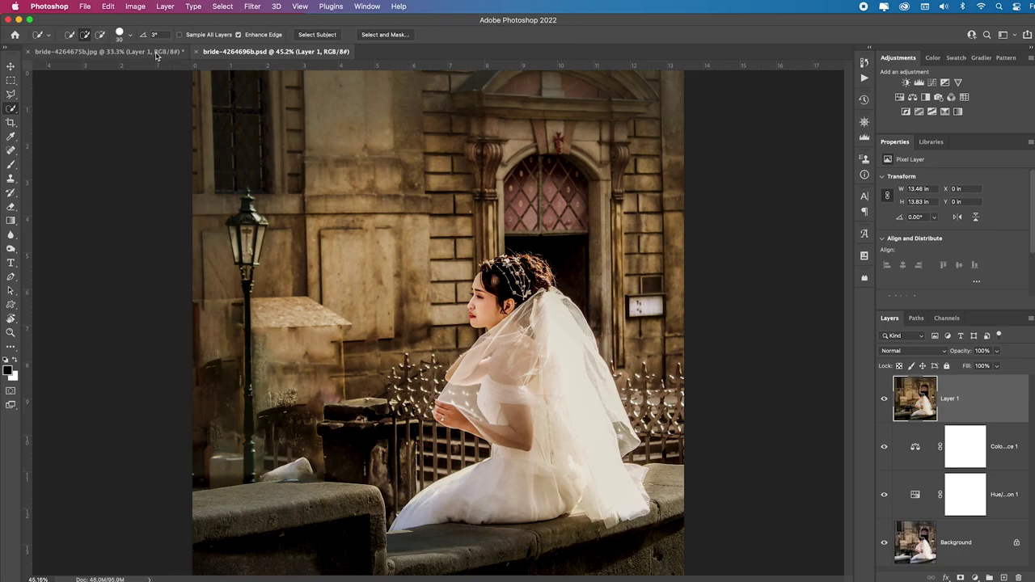
click(106, 51)
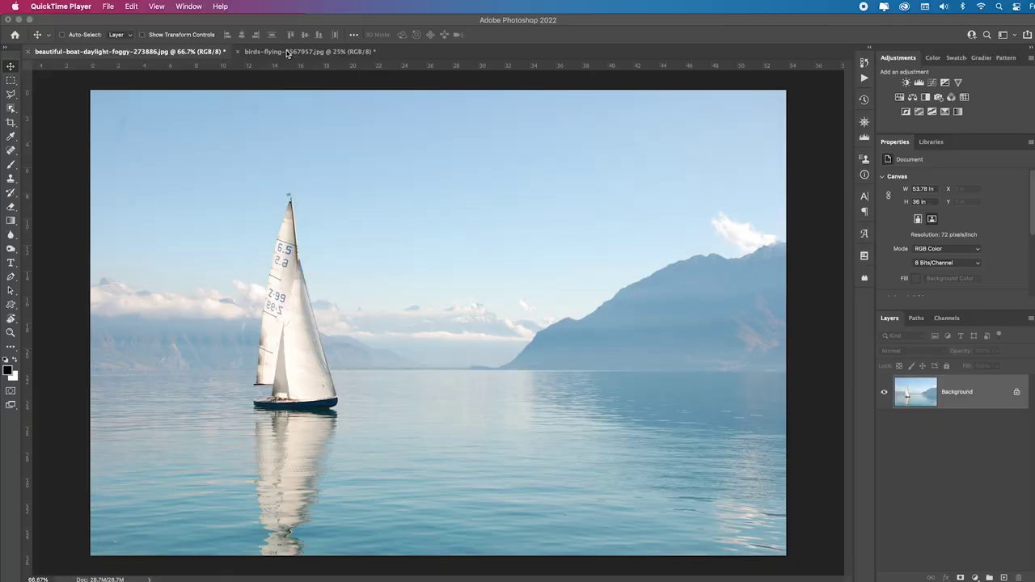
Step: Switch to the birds-flying-2567957.jpg seagull photo
click(287, 53)
click(288, 54)
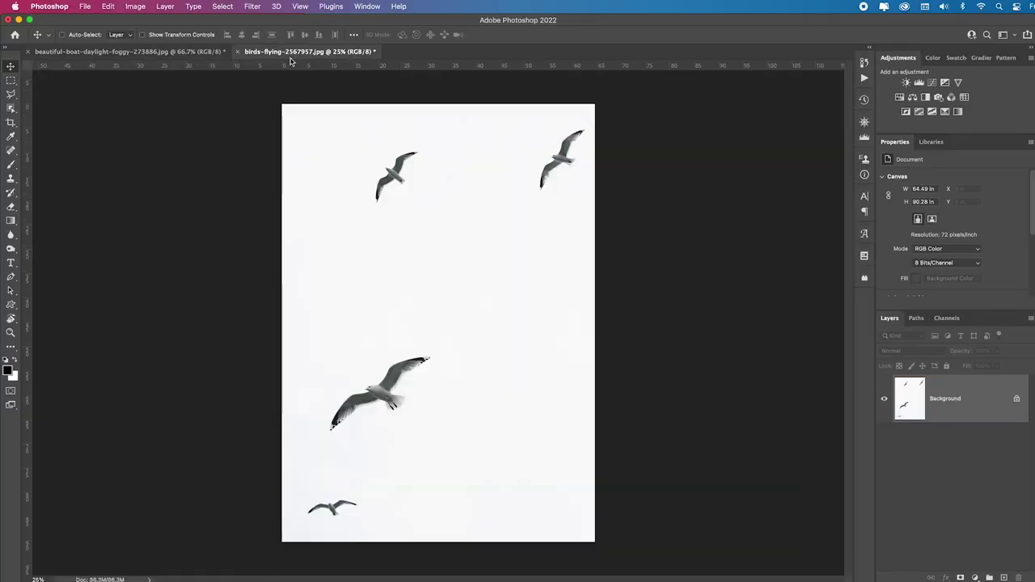
Step: Refine the gull selection in Select and Mask and output it as a New Layer with Layer Mask
click(192, 53)
click(296, 53)
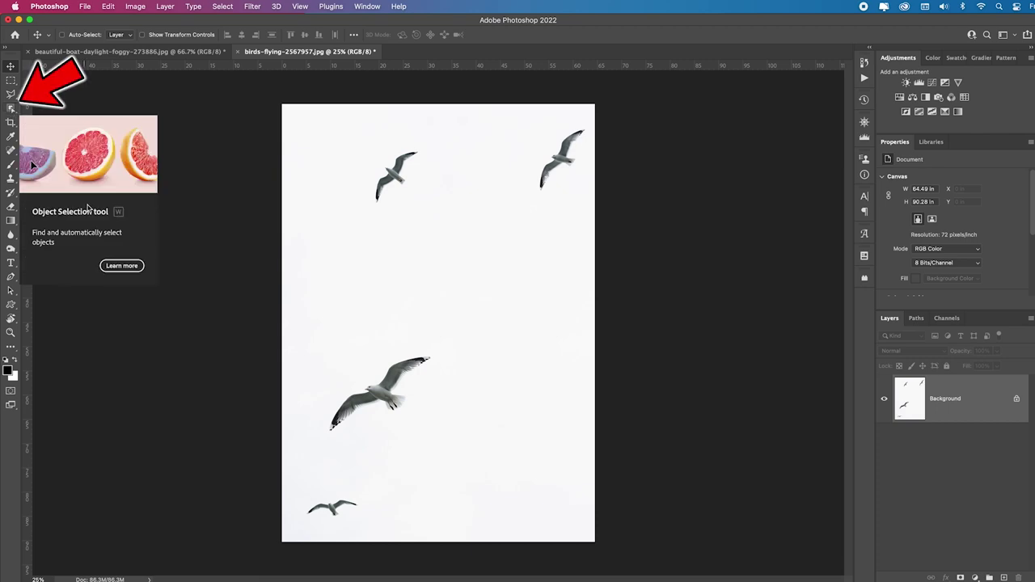
click(10, 110)
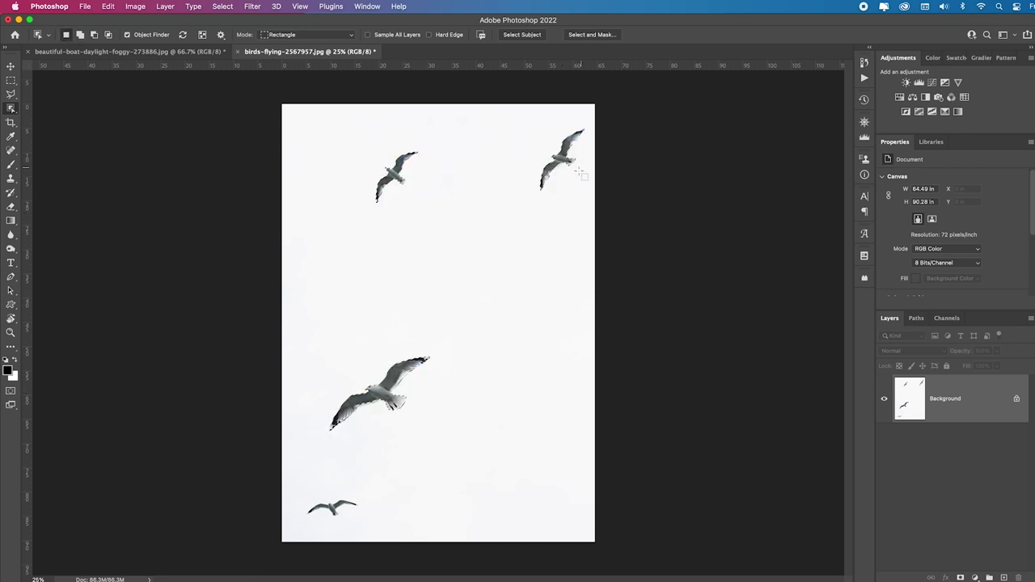
click(598, 36)
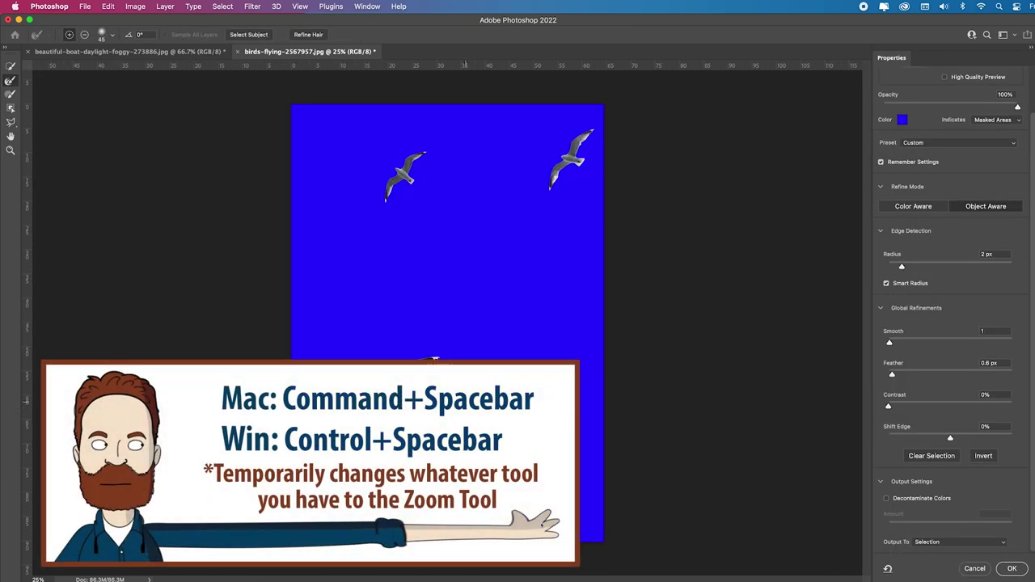
key(super+space)
key(super+equal)
key(super+equal)
key(super+equal)
key(super+equal)
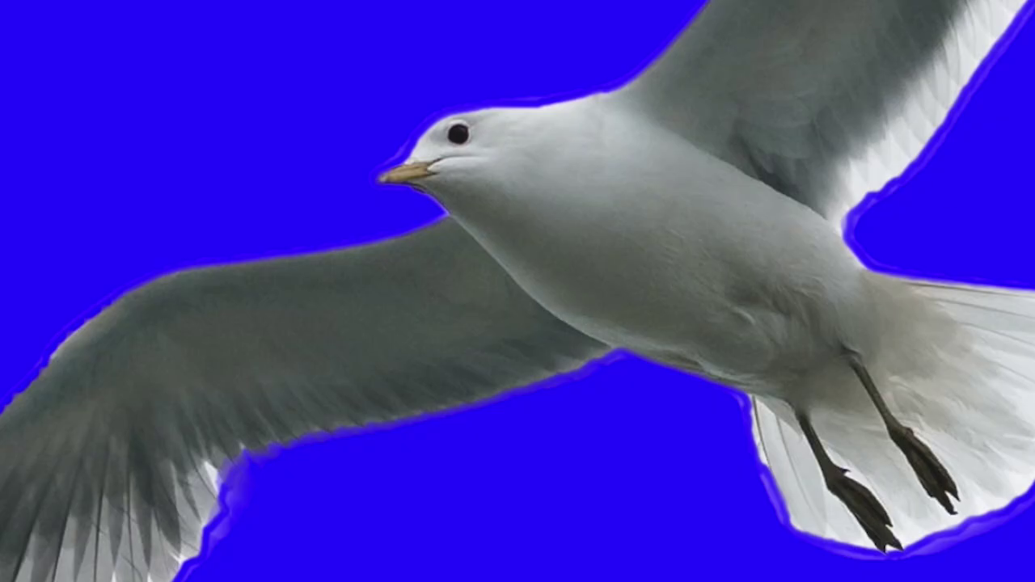
click(814, 393)
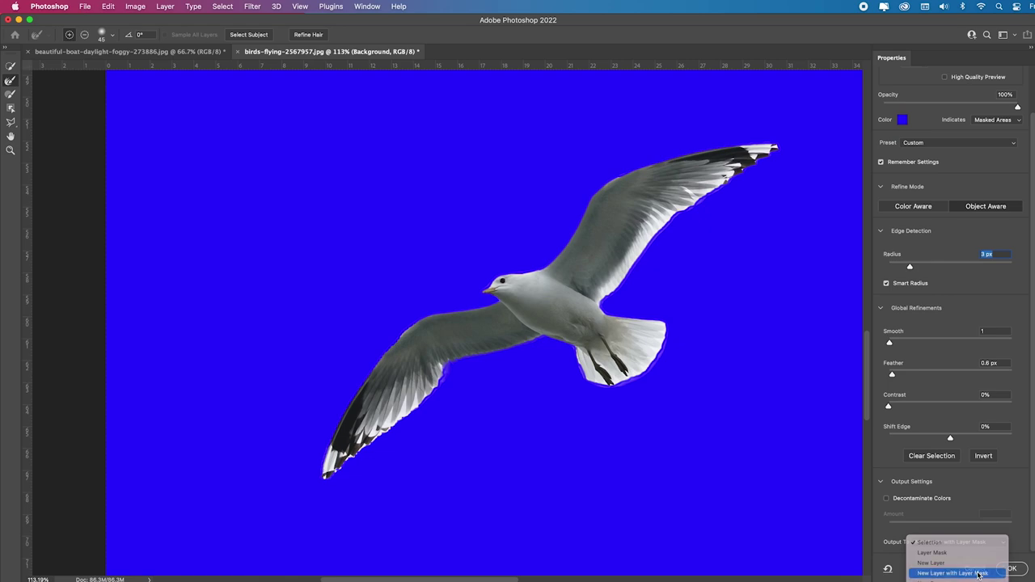
click(978, 573)
click(1014, 570)
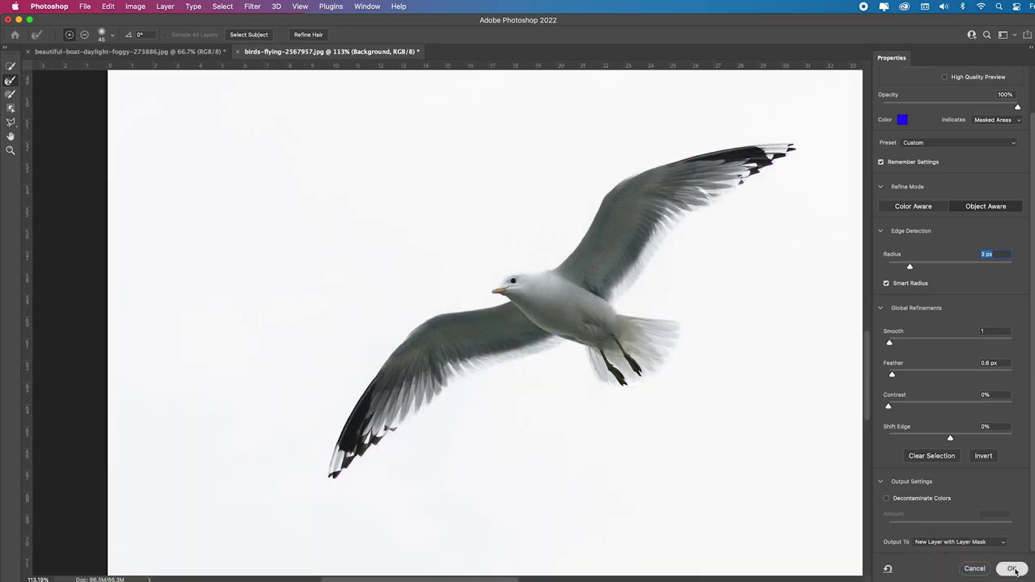
key(super+0)
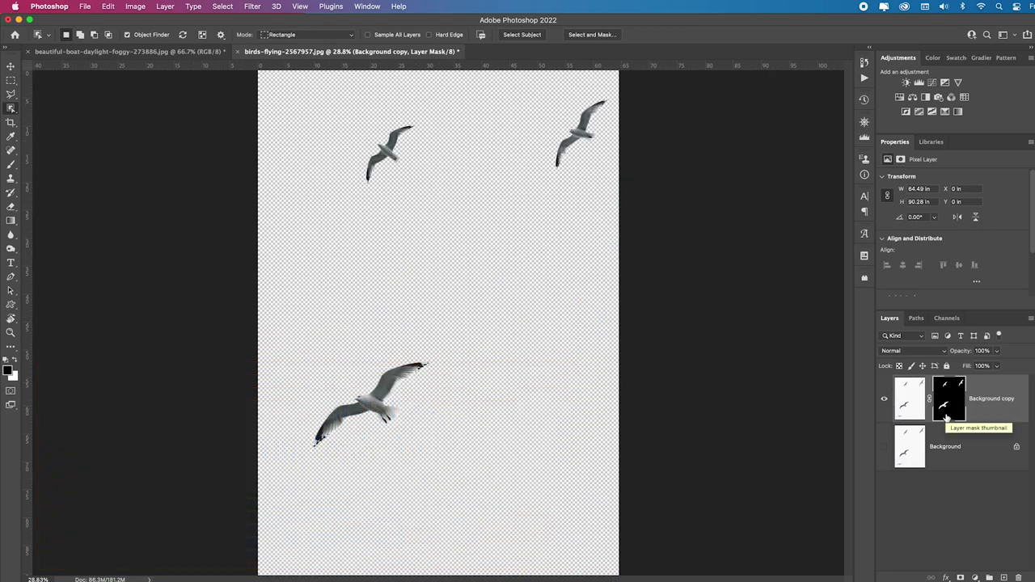
Step: Display the gulls' layer mask zoomed in and set the brush mode to Overlay
alt+click(946, 416)
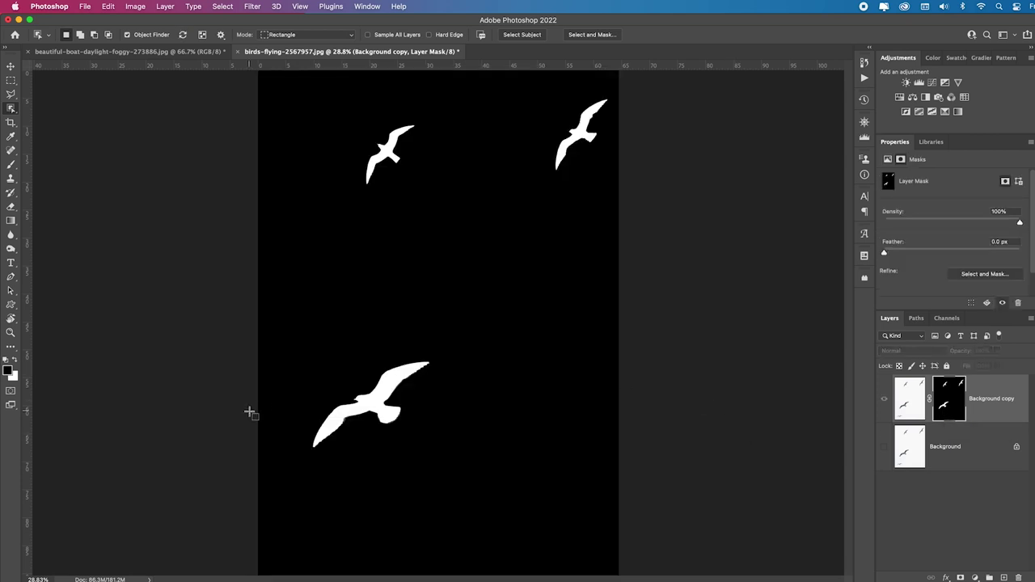
drag(339, 415, 247, 254)
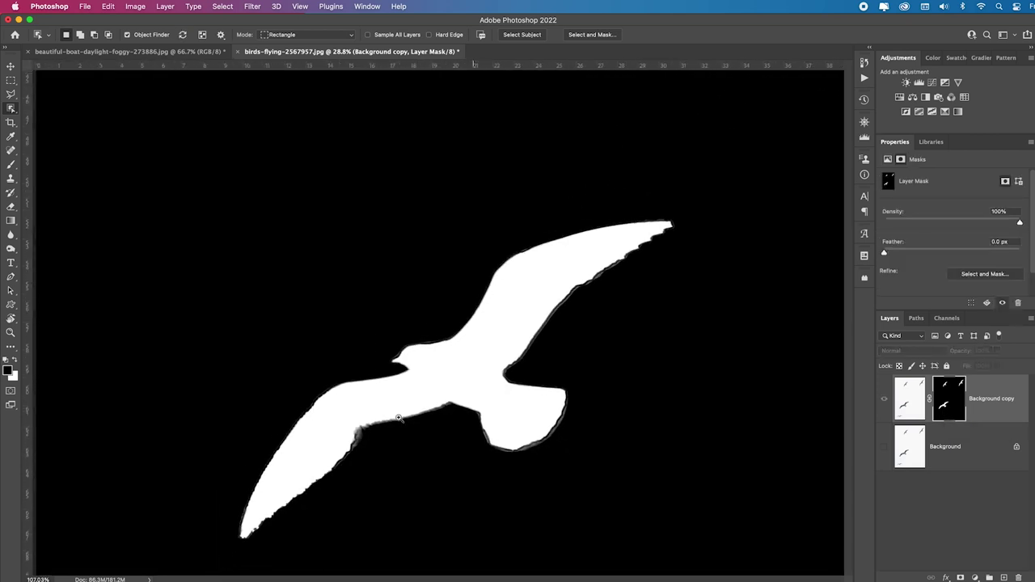
click(12, 166)
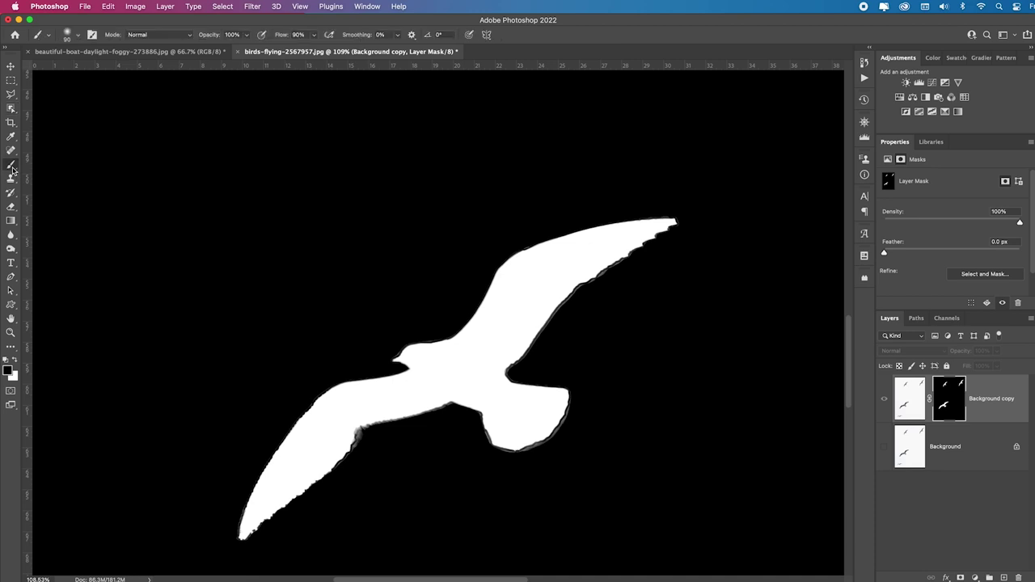
click(159, 35)
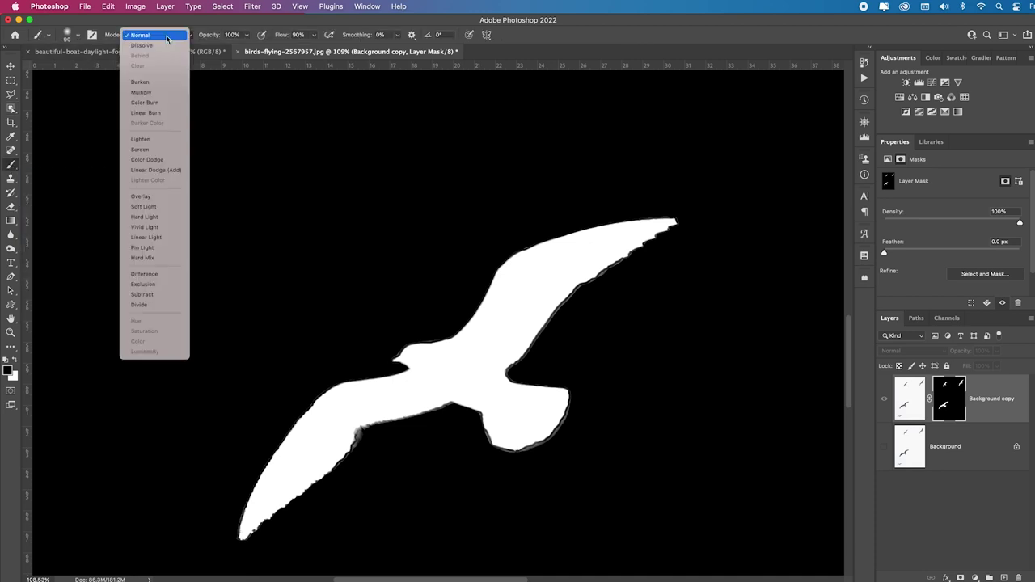
click(161, 199)
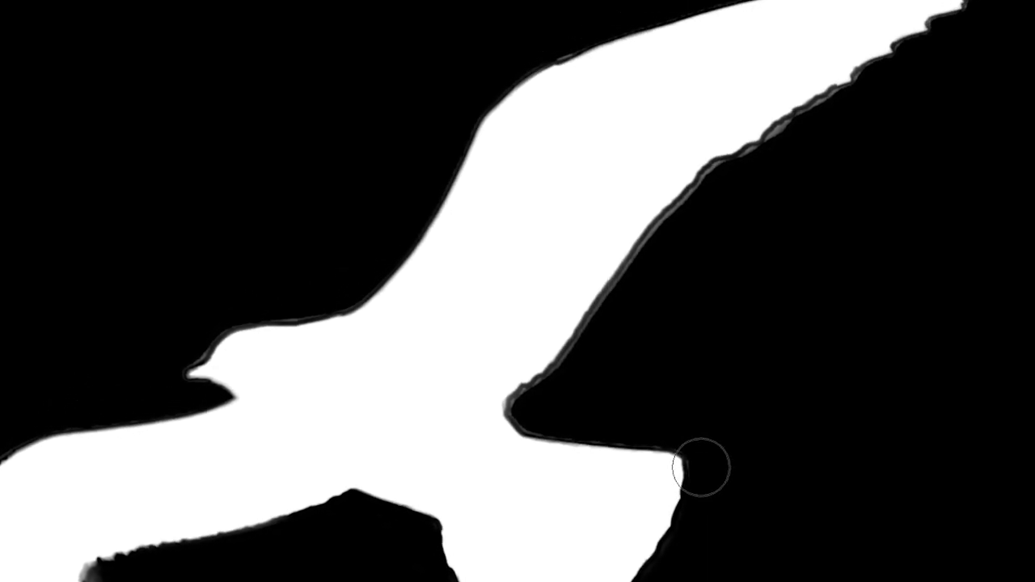
Step: Paint away the grey halo on the gull edges, exit mask view, and drag the layer into the boat photo
mouse_move(520, 428)
mouse_down()
mouse_move(570, 369)
mouse_move(709, 269)
mouse_move(529, 398)
mouse_move(661, 220)
mouse_move(699, 204)
mouse_move(694, 188)
mouse_move(914, 92)
mouse_move(982, 34)
mouse_move(863, 81)
mouse_move(1005, 4)
mouse_up()
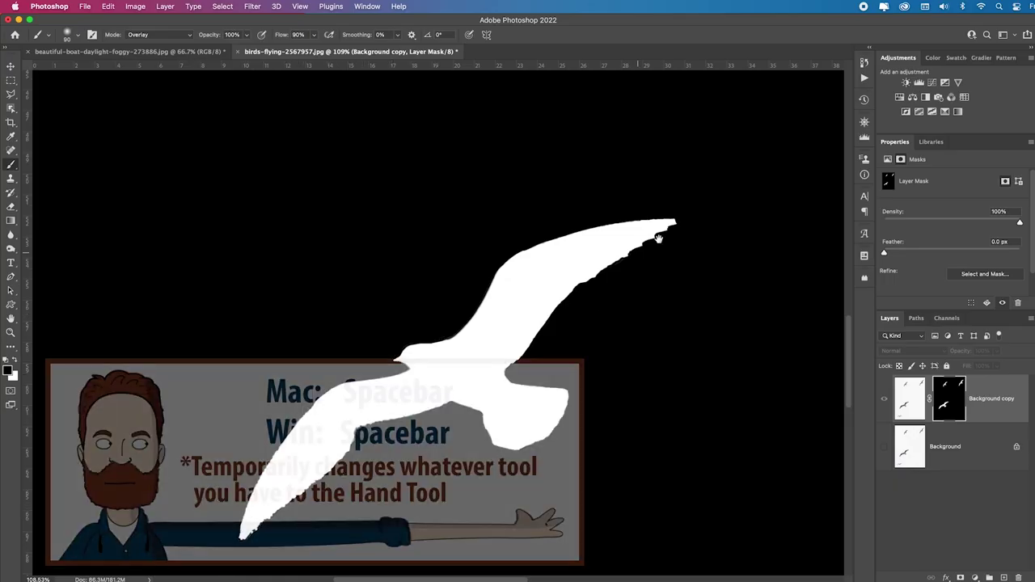
scroll(602, 287, right, 10)
drag(602, 287, 550, 347)
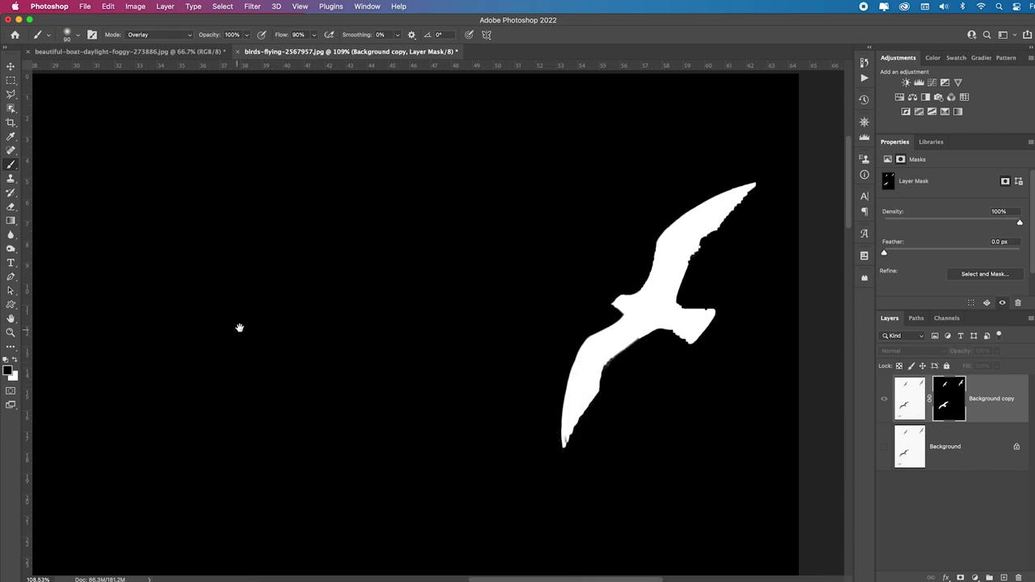
scroll(675, 223, right, 8)
key(super+0)
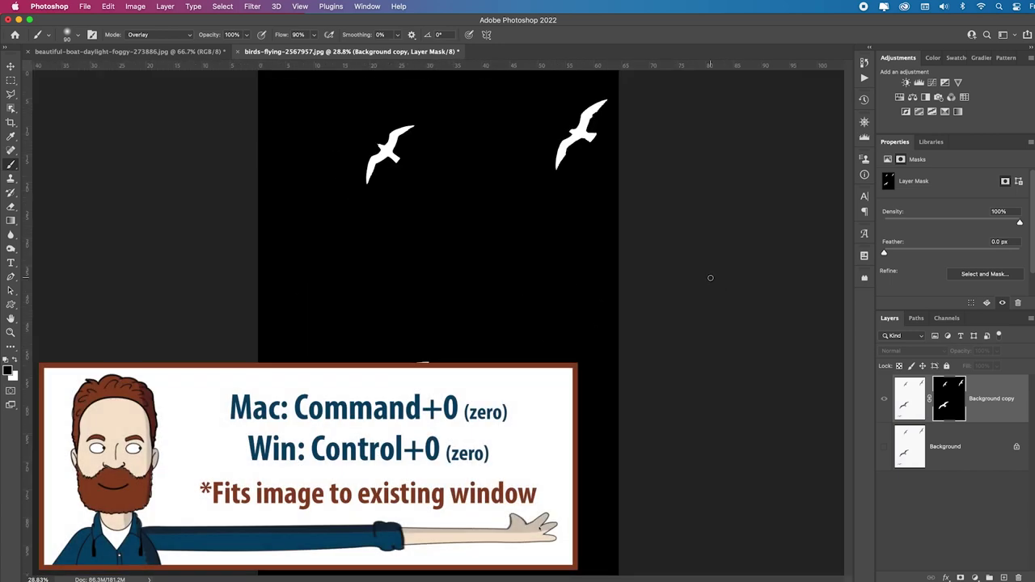
click(886, 403)
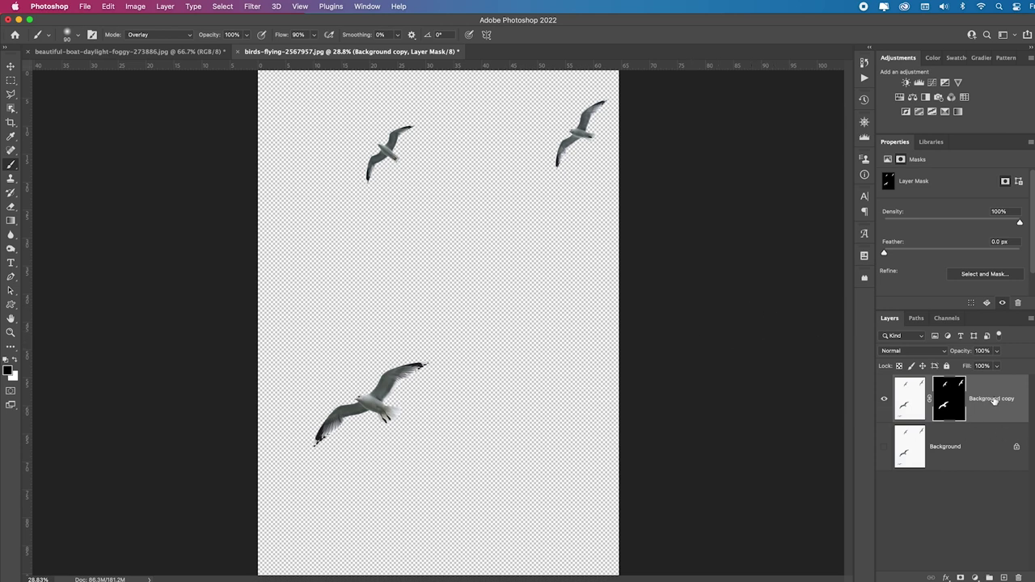
drag(1005, 386, 564, 294)
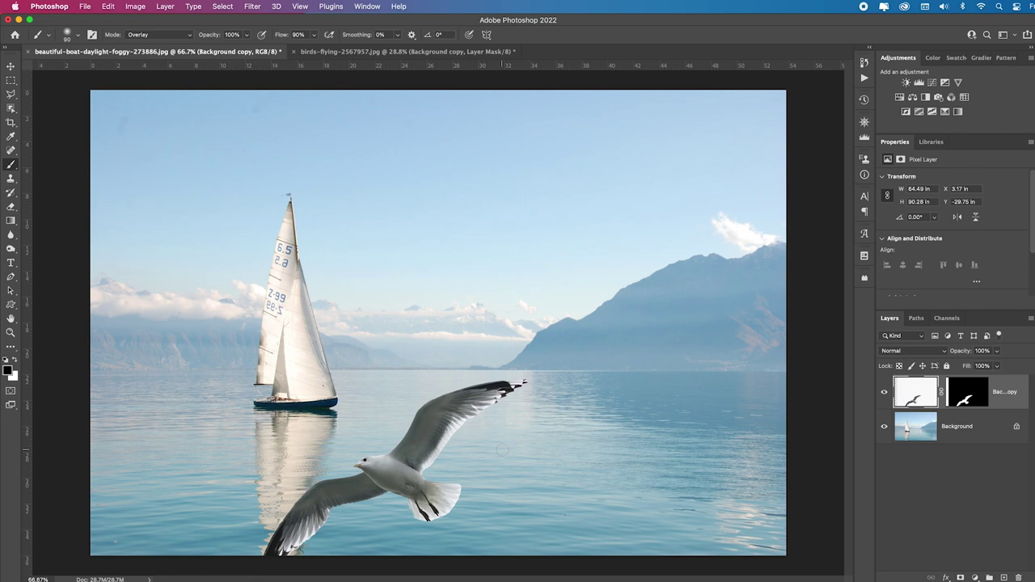
Step: Move the big gull into the sky and add a smaller duplicate placed top right, tilted about 7°
key(v)
mouse_move(406, 459)
mouse_down()
mouse_move(517, 404)
mouse_move(642, 210)
mouse_move(625, 192)
mouse_move(589, 189)
mouse_up()
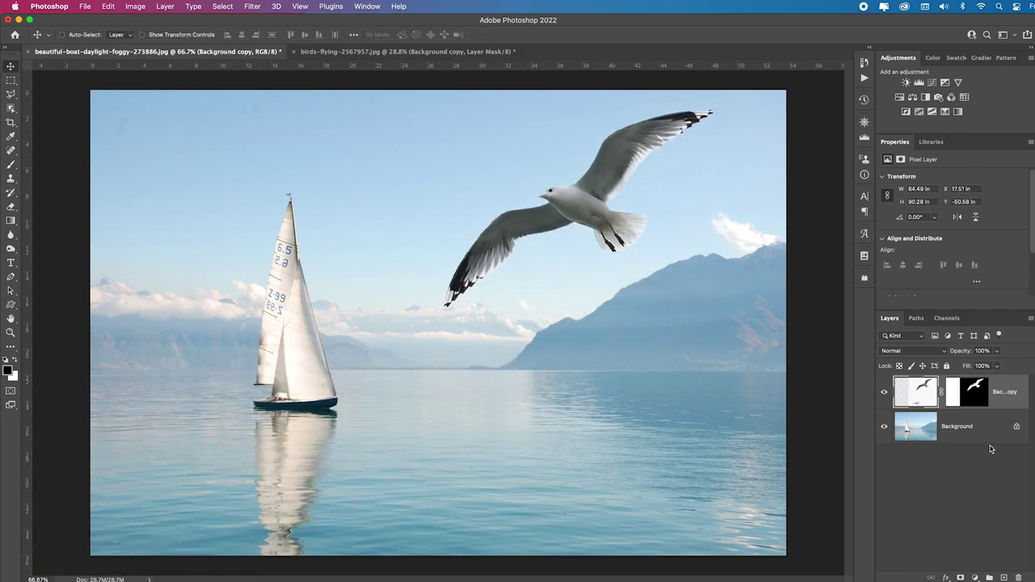
key(super+j)
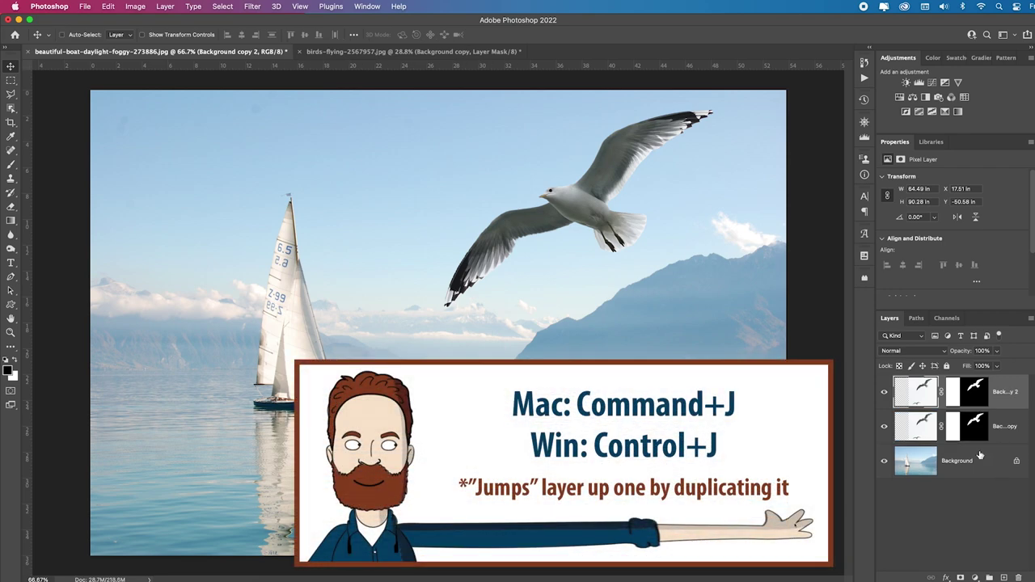
key(super+t)
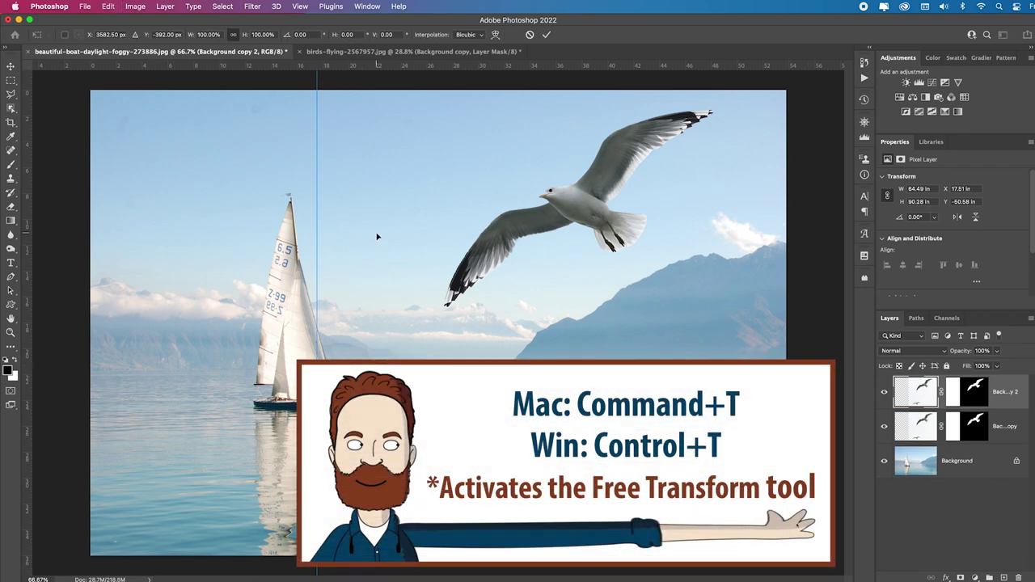
key(super+0)
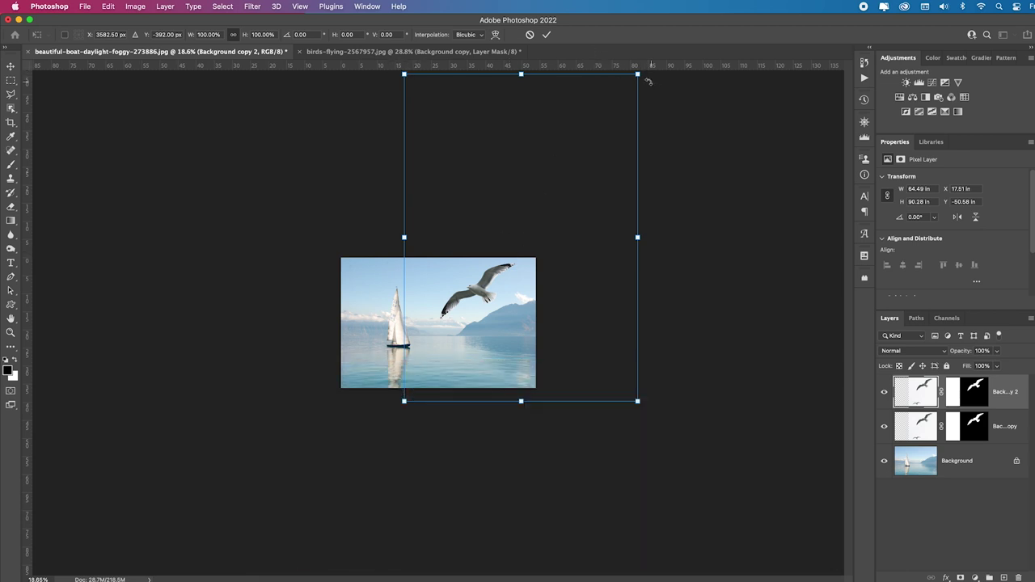
drag(637, 75, 448, 239)
drag(442, 323, 488, 304)
drag(534, 387, 494, 360)
key(Return)
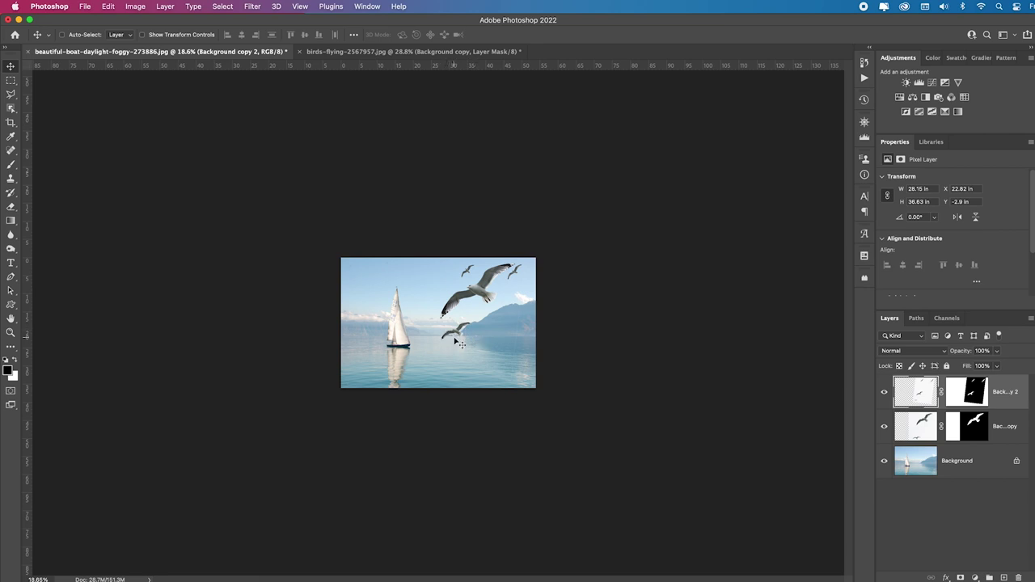
Step: Target the duplicate layer's mask with a brush enlarged to 300
key(b)
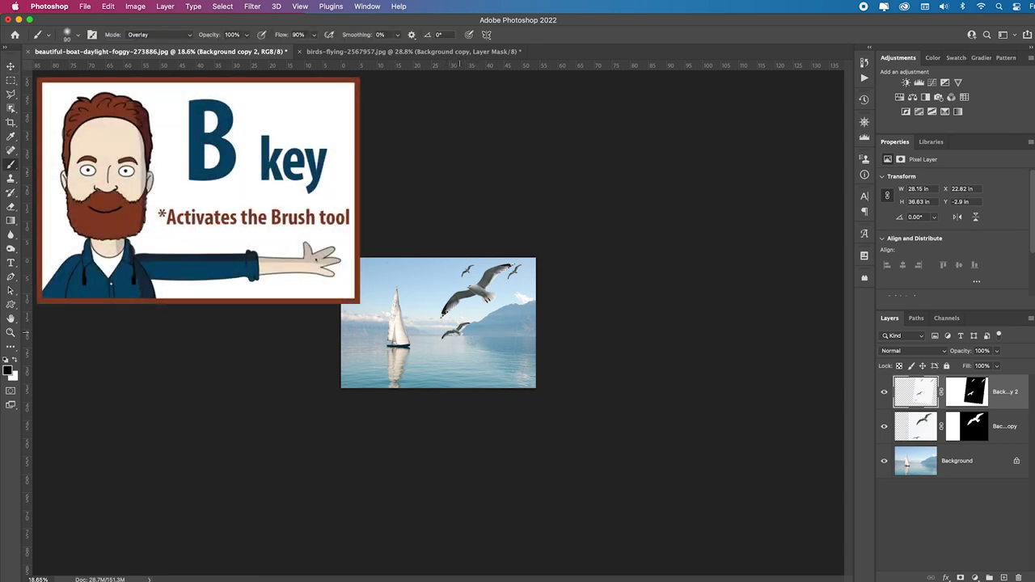
click(980, 392)
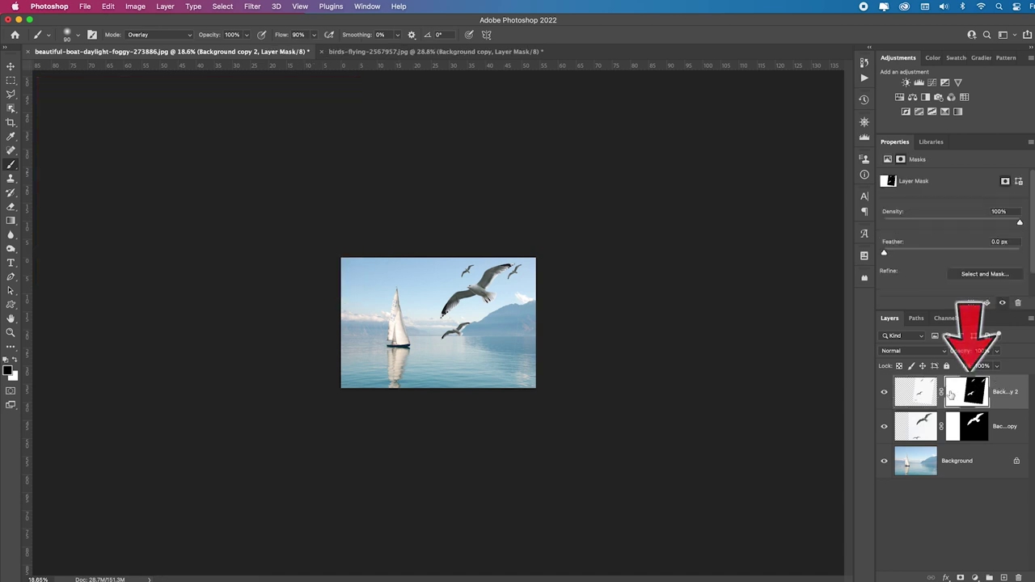
key(bracketright)
key(bracketright)
key(bracketright)
key(bracketright)
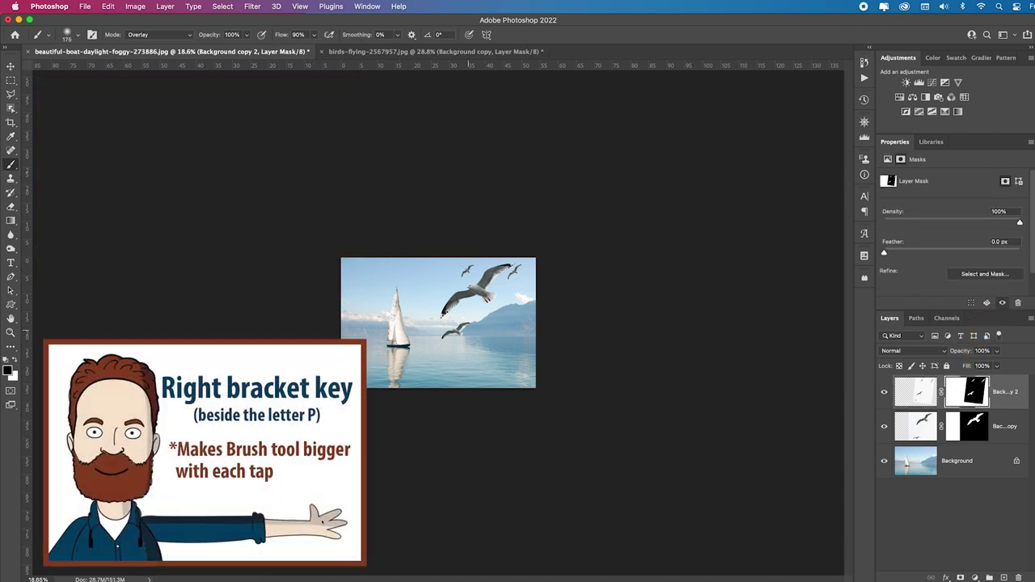
key(bracketright)
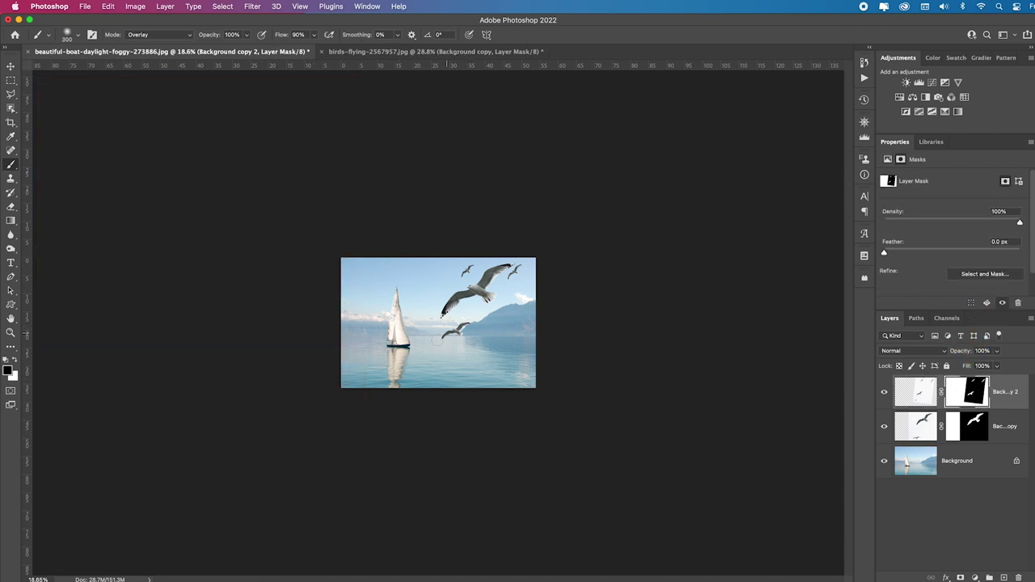
Step: Paint out the lower small gull in Normal mode and merge both gull layers, applying the masks
click(180, 38)
click(145, 11)
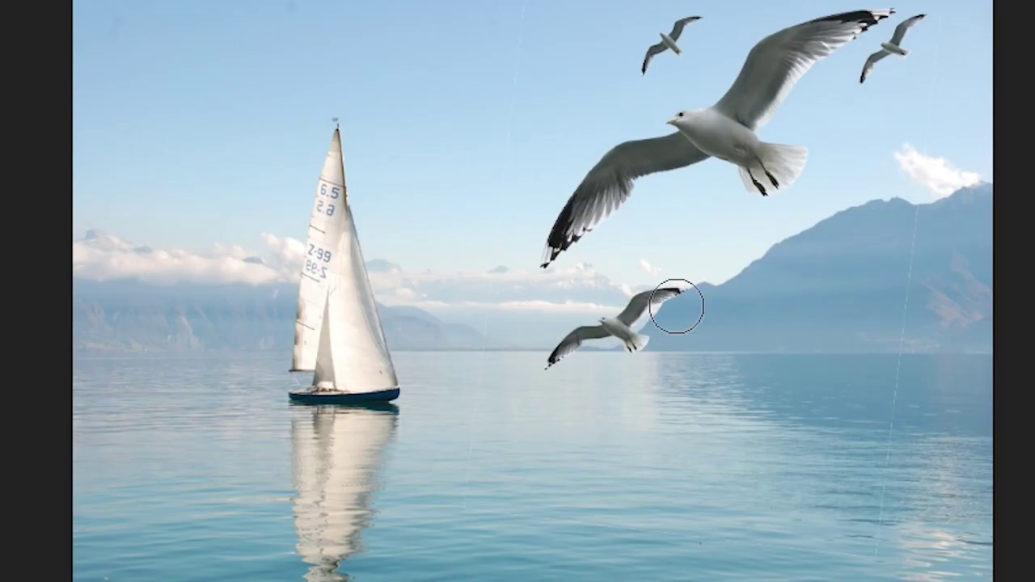
mouse_move(468, 327)
mouse_down()
mouse_move(437, 337)
mouse_move(461, 341)
mouse_up()
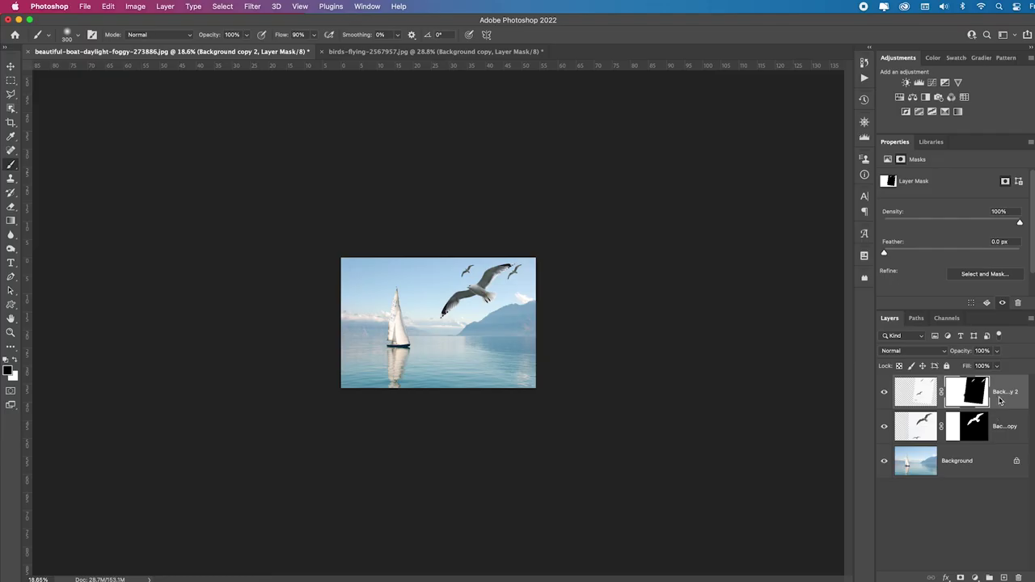
key(super+e)
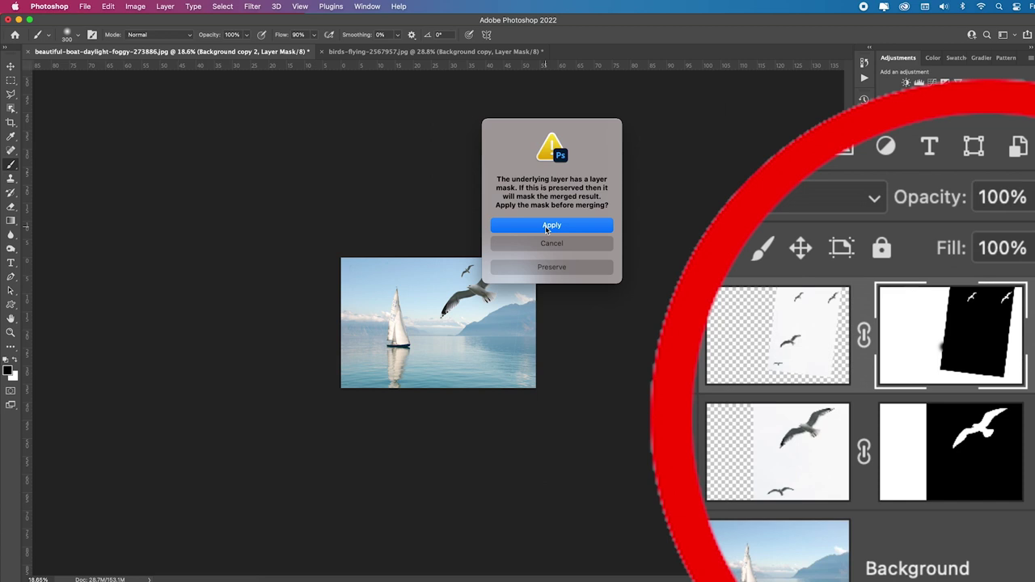
click(545, 225)
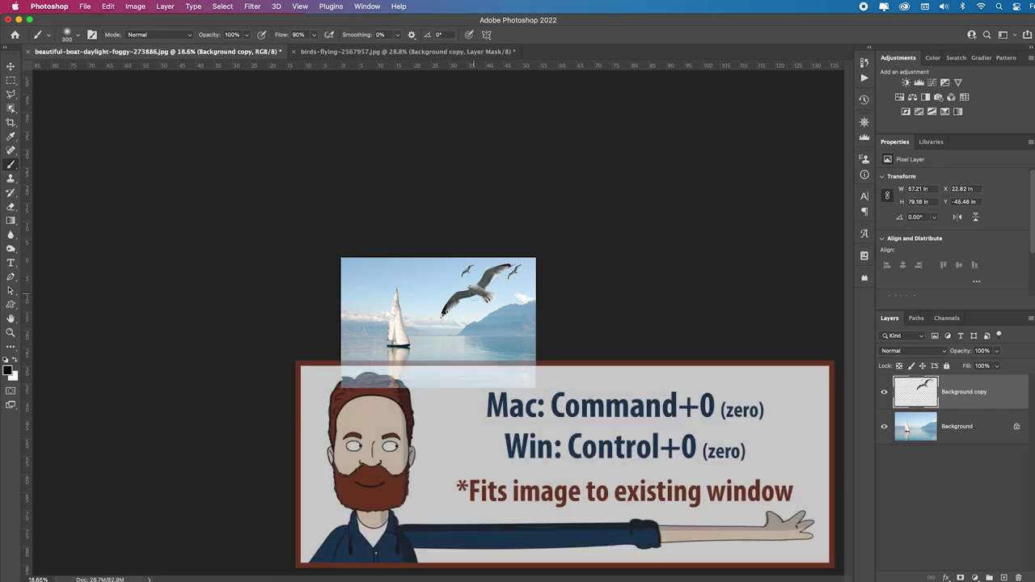
key(super+0)
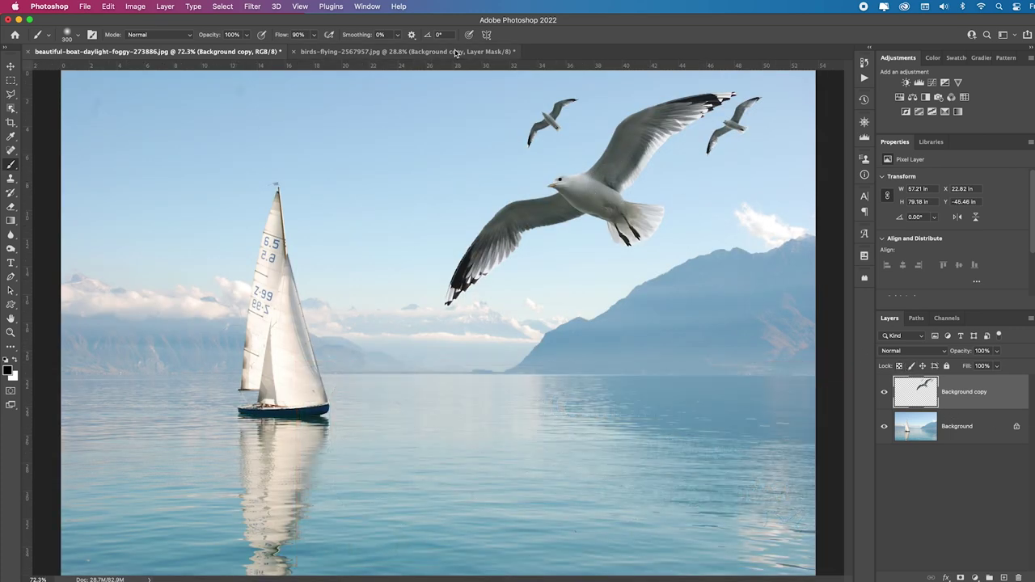
click(253, 7)
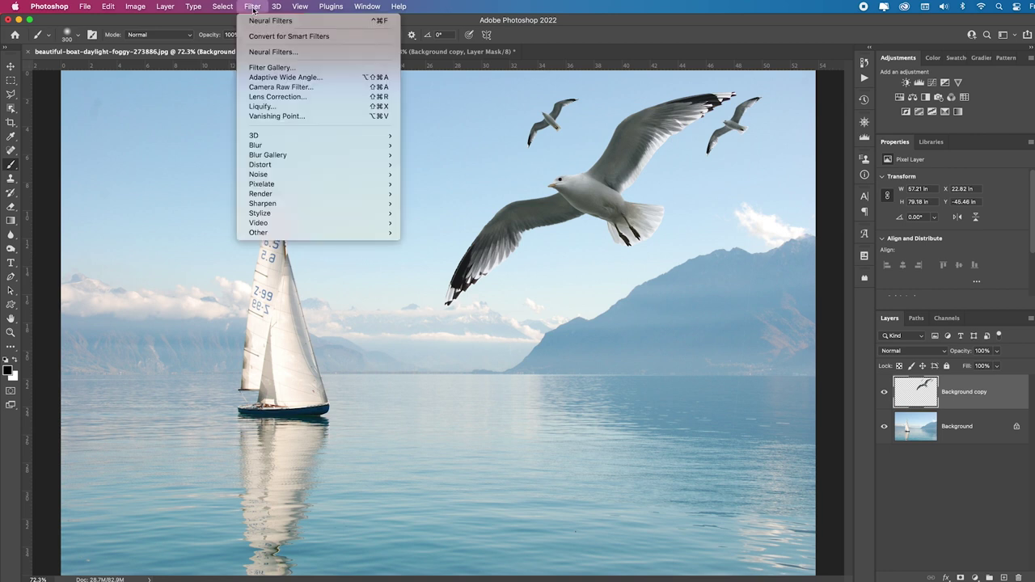
Step: Apply Neural Filters Harmonization to the gull layer with Background as reference at strength 100
click(321, 52)
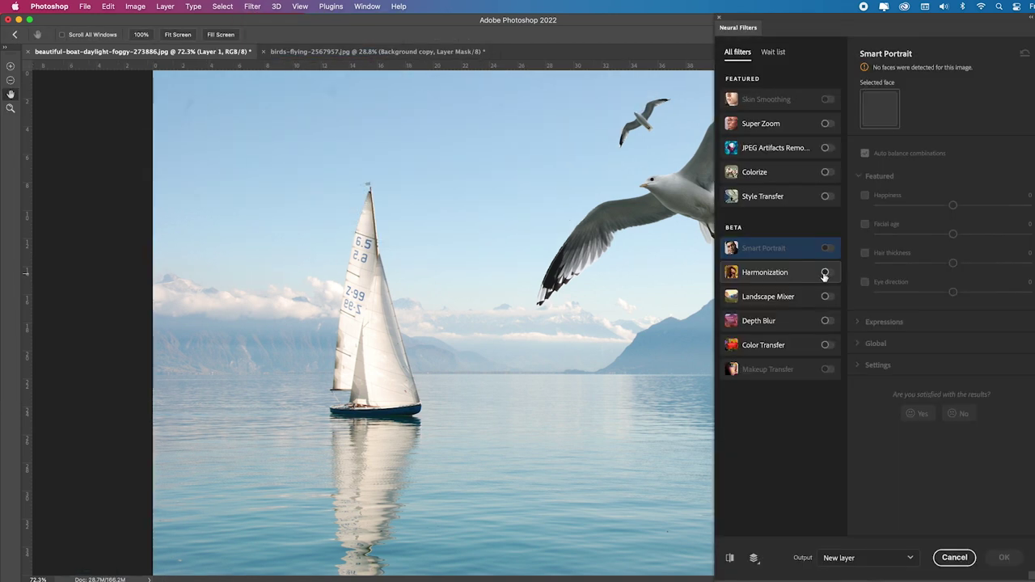
click(826, 274)
click(1013, 149)
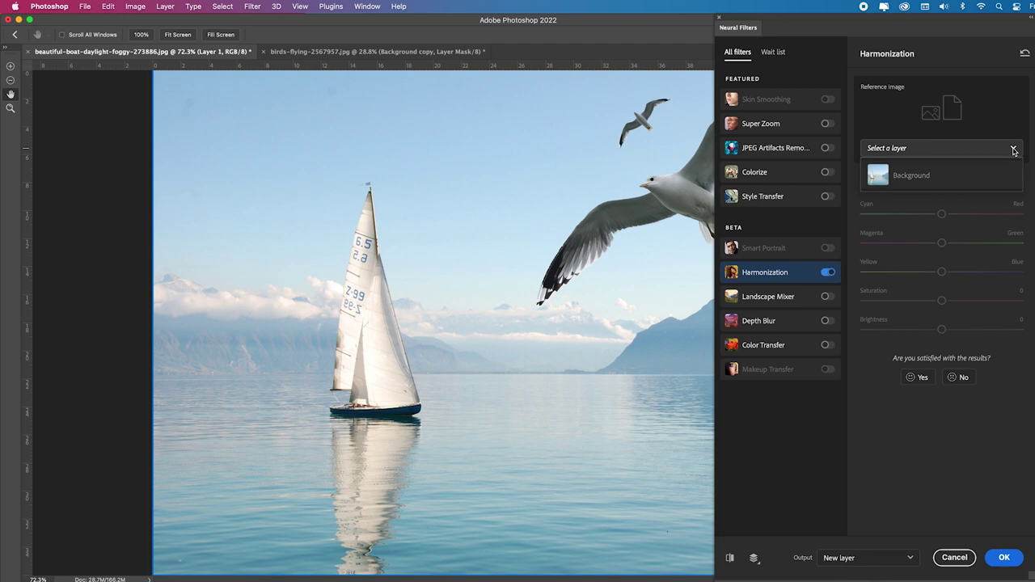
click(883, 178)
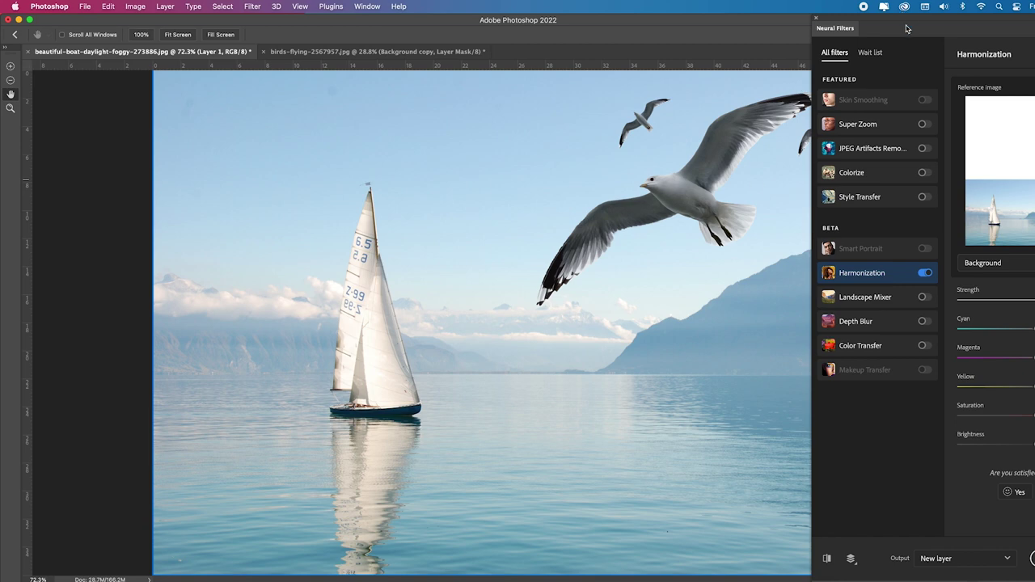
drag(906, 28, 165, 39)
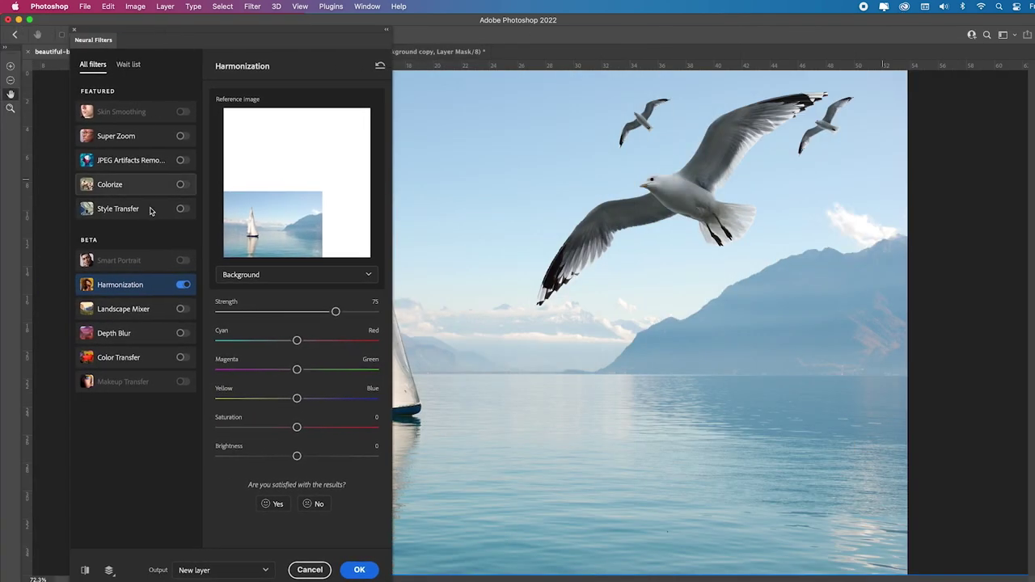
drag(384, 312, 385, 313)
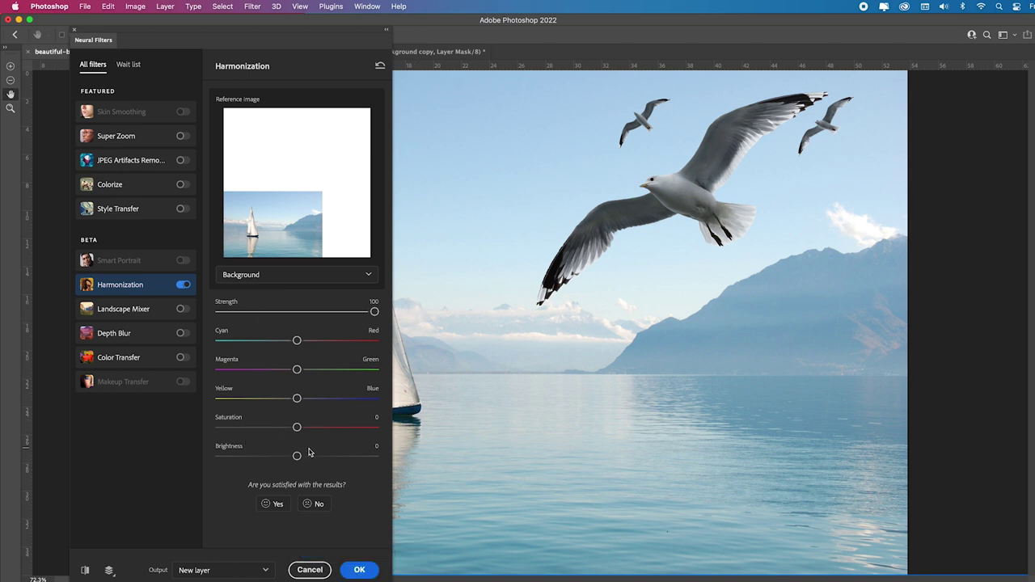
click(369, 570)
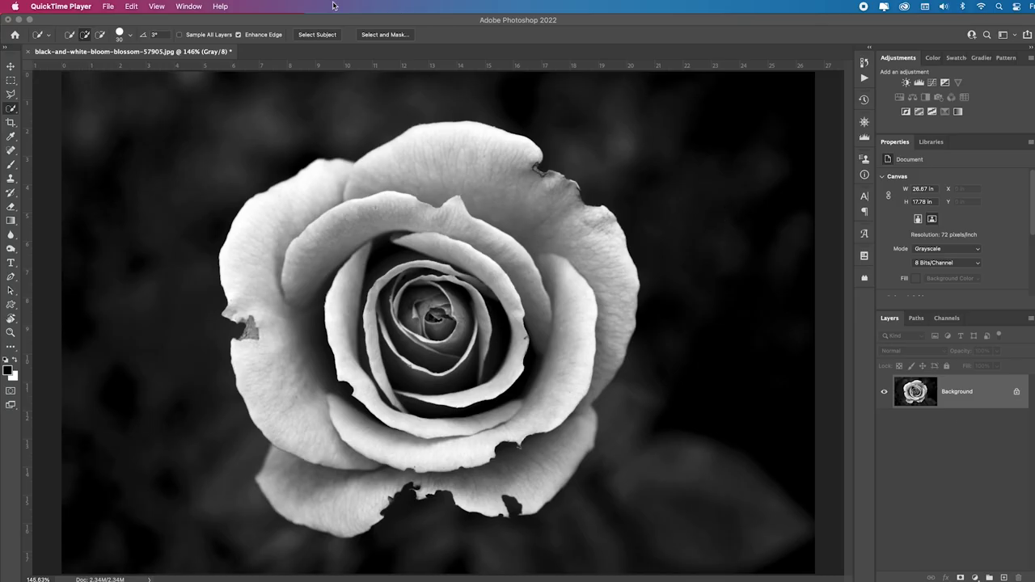
Step: Find Colorize unavailable in Neural Filters, then convert the rose image from Grayscale to RGB Color
click(234, 25)
click(252, 6)
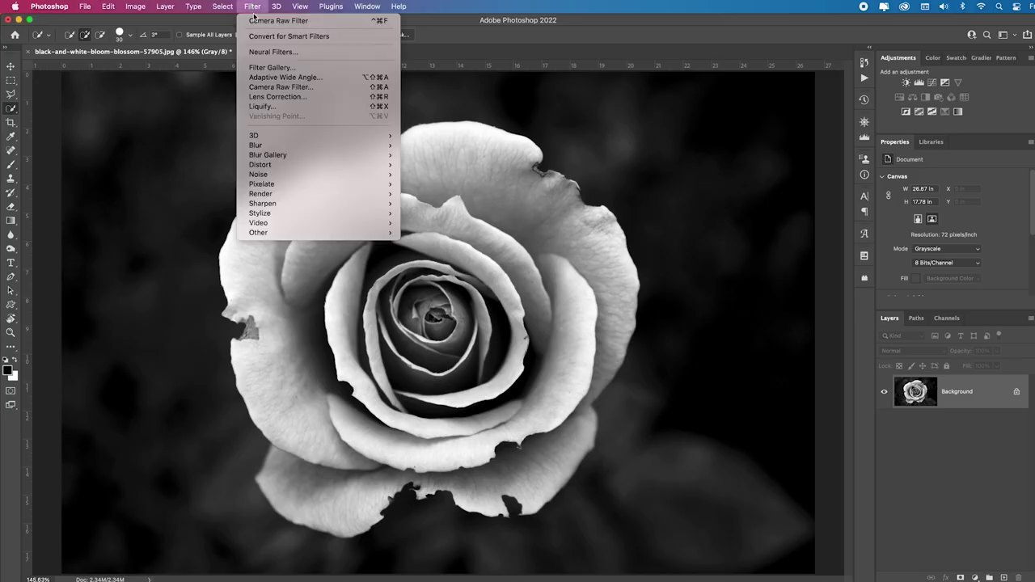
click(283, 53)
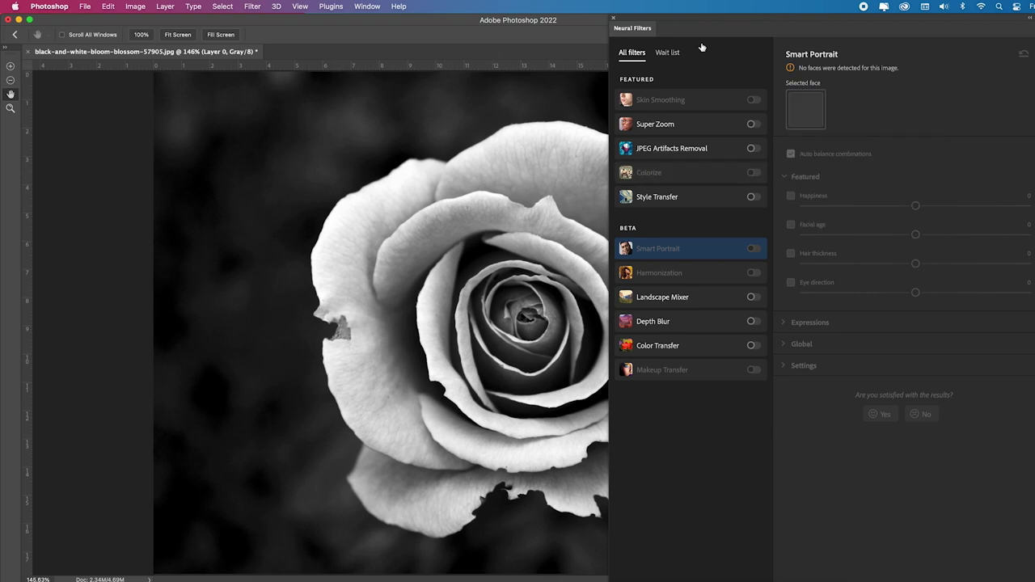
key(Escape)
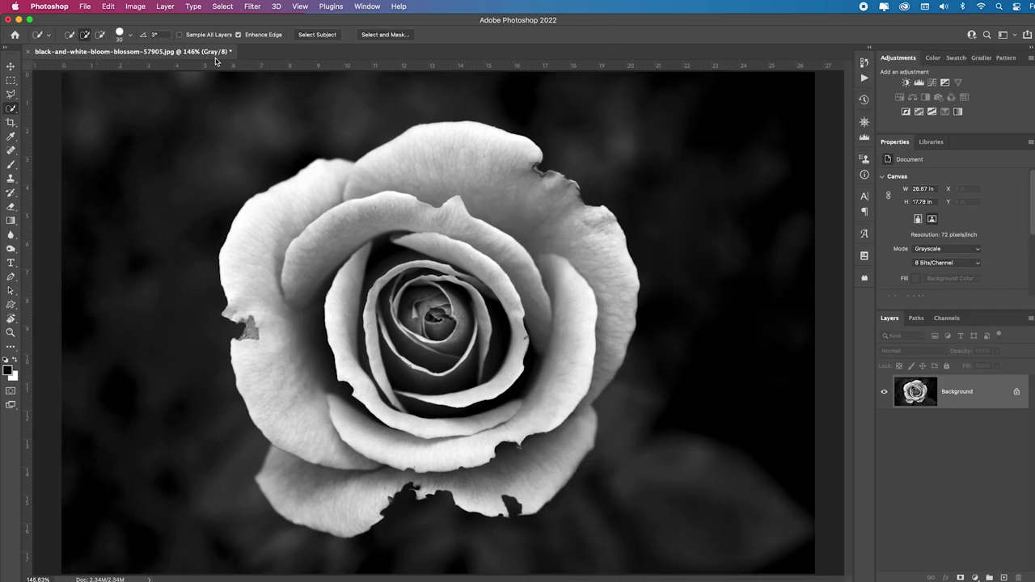
click(135, 6)
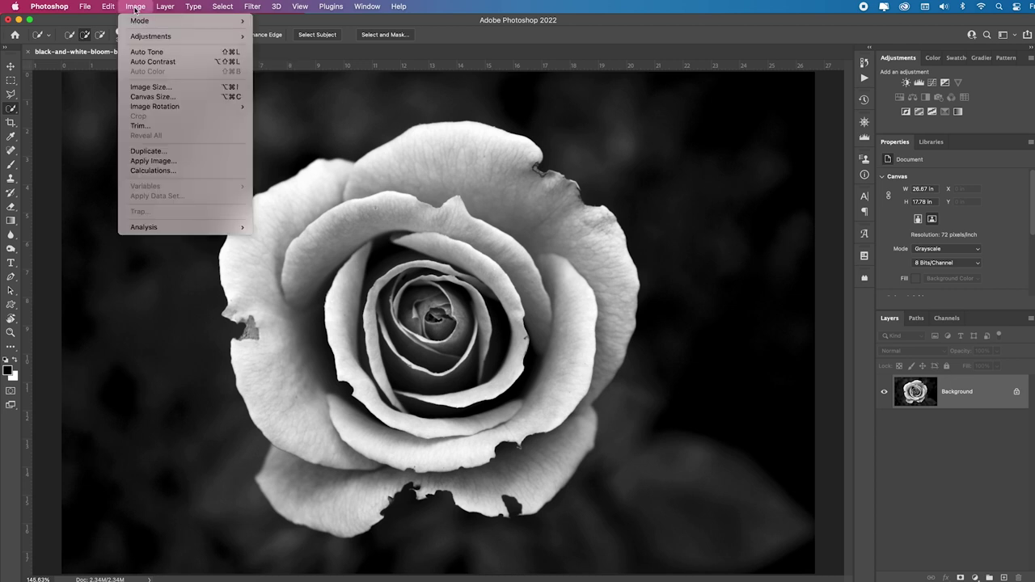
mouse_move(147, 23)
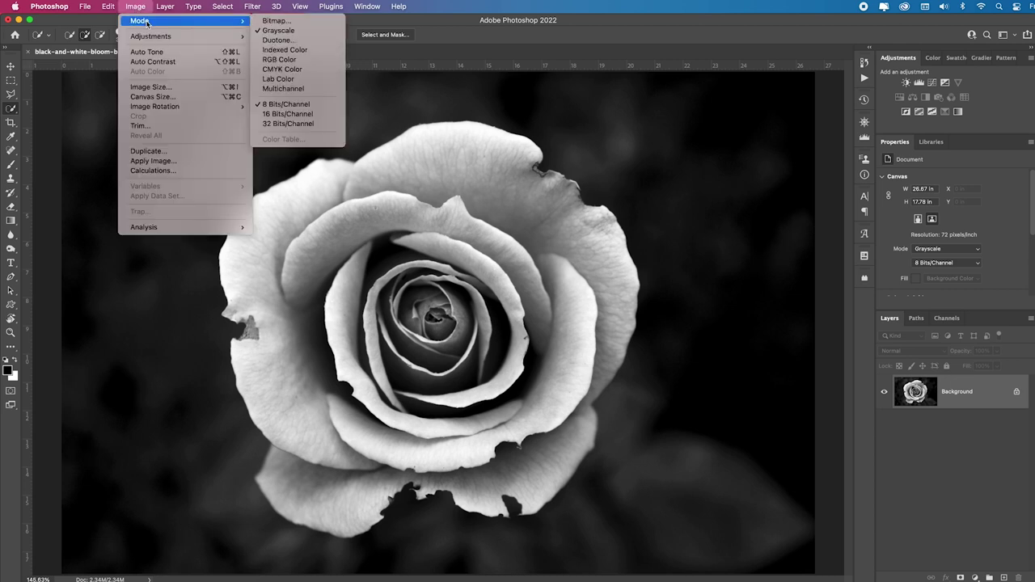
click(306, 61)
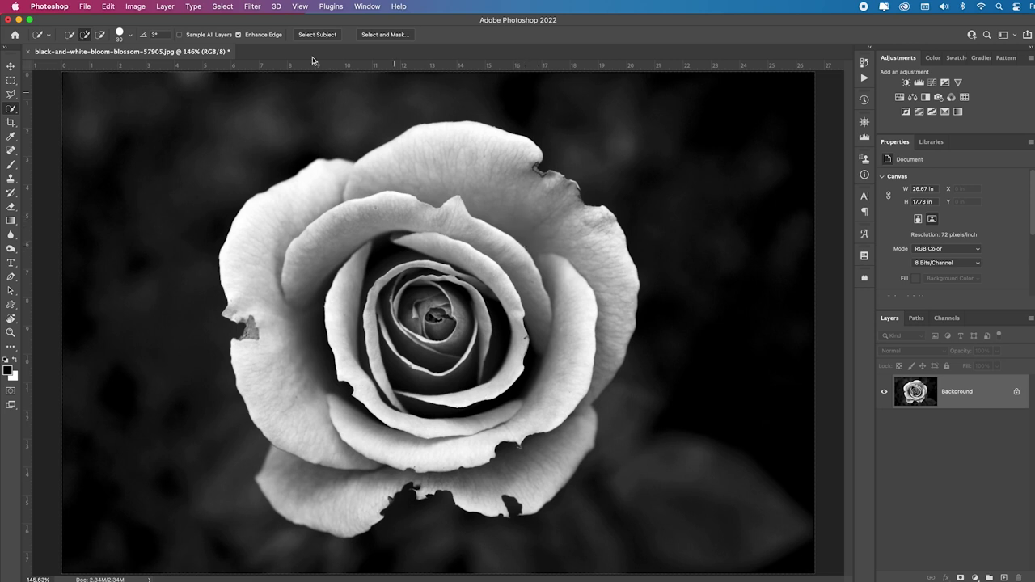
click(253, 6)
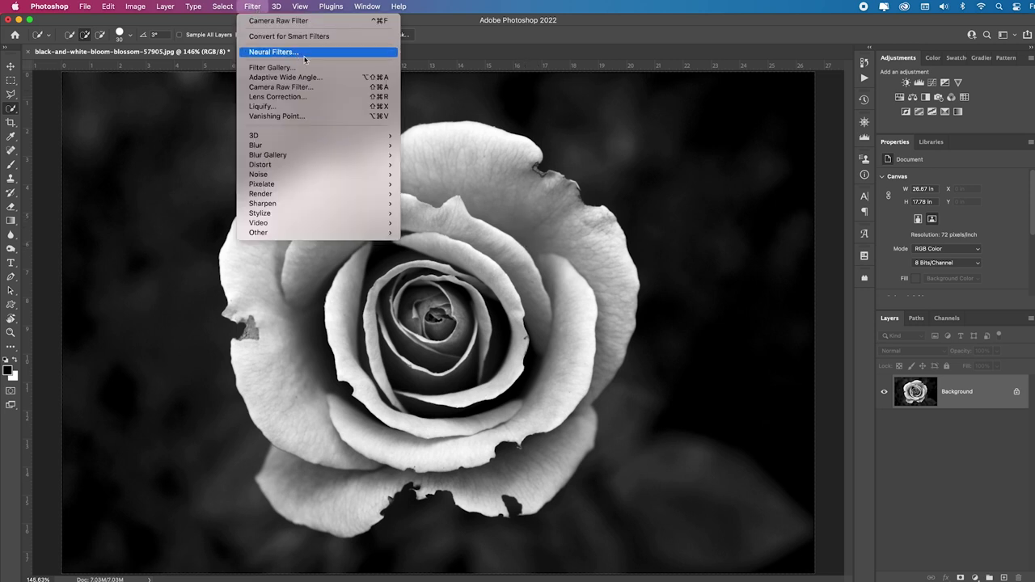
Step: Enable the Colorize neural filter so the rose auto-colours pink on dark green
click(275, 18)
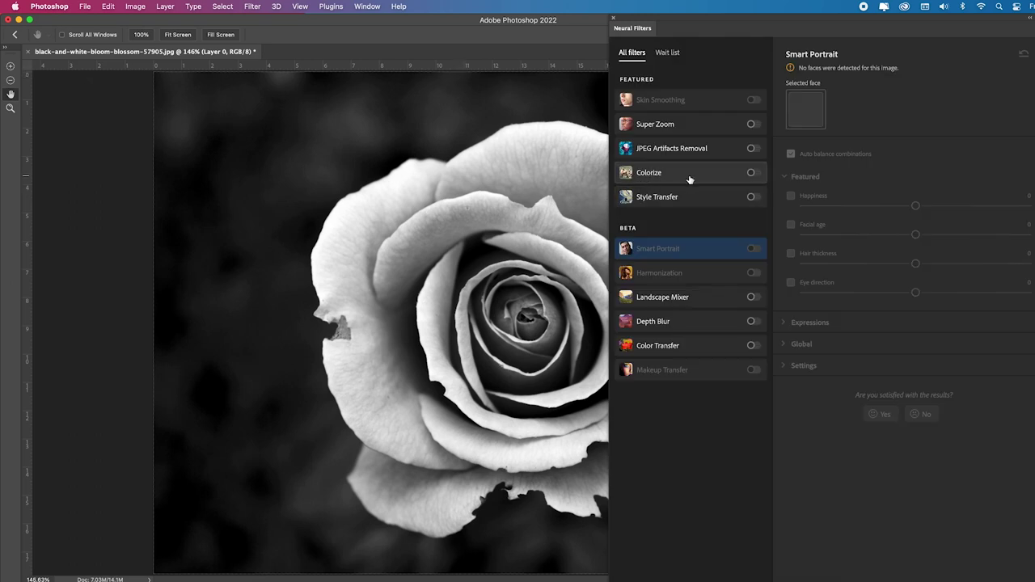
mouse_move(678, 174)
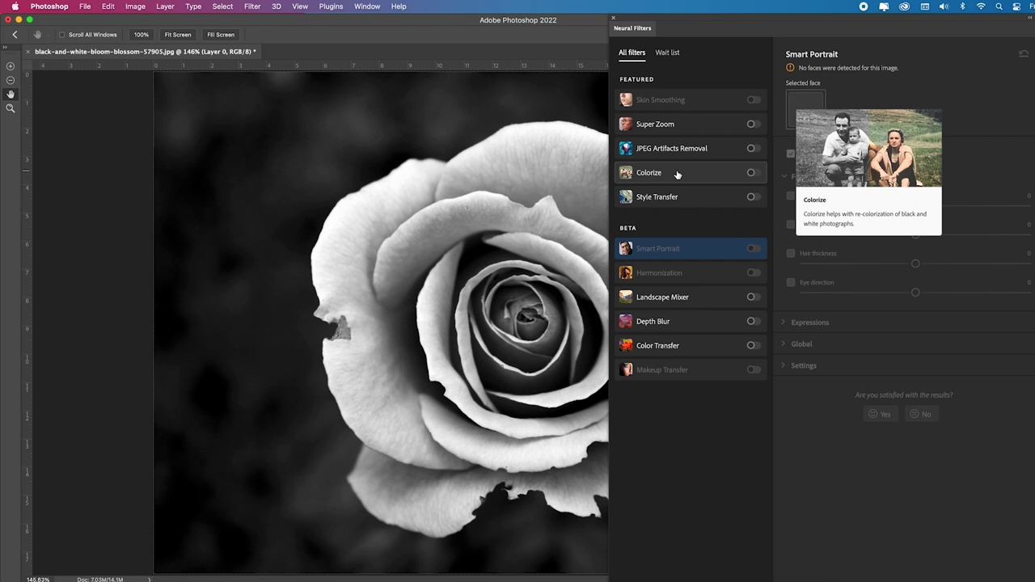
click(752, 174)
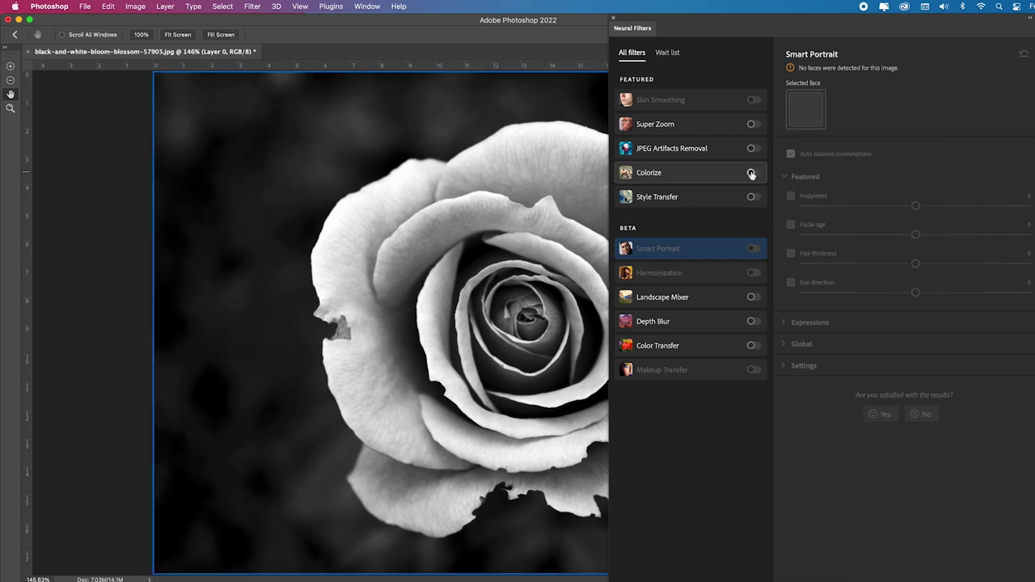
Step: Reposition the Neural Filters panel to uncover the rose and start a focal point
drag(695, 24, 754, 23)
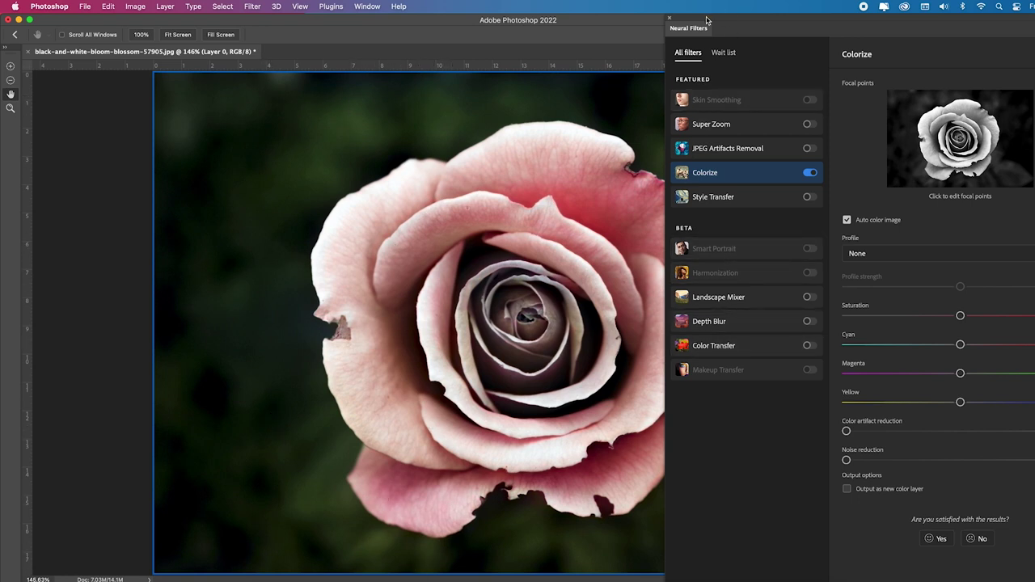
drag(706, 20, 912, 30)
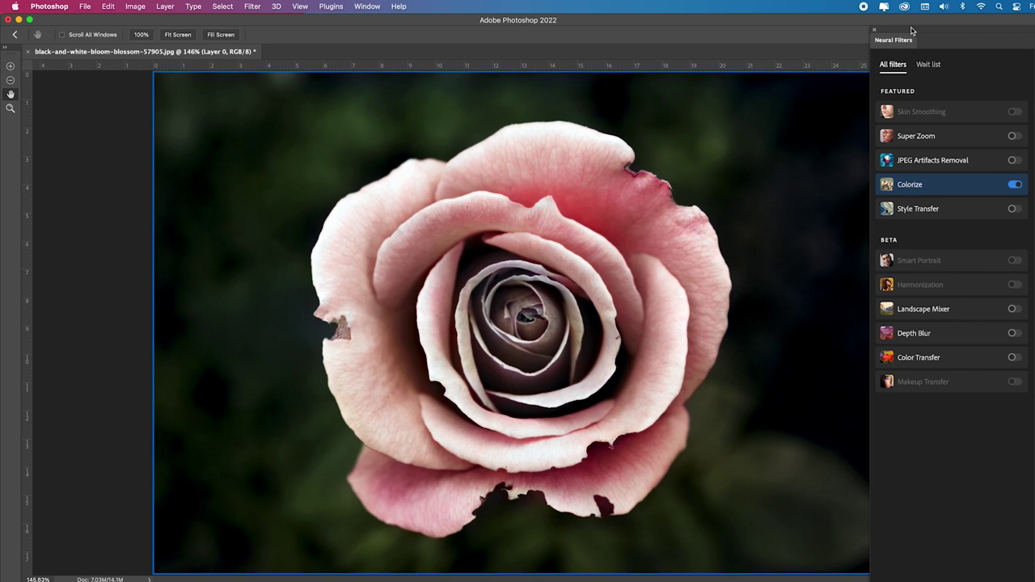
drag(912, 30, 654, 4)
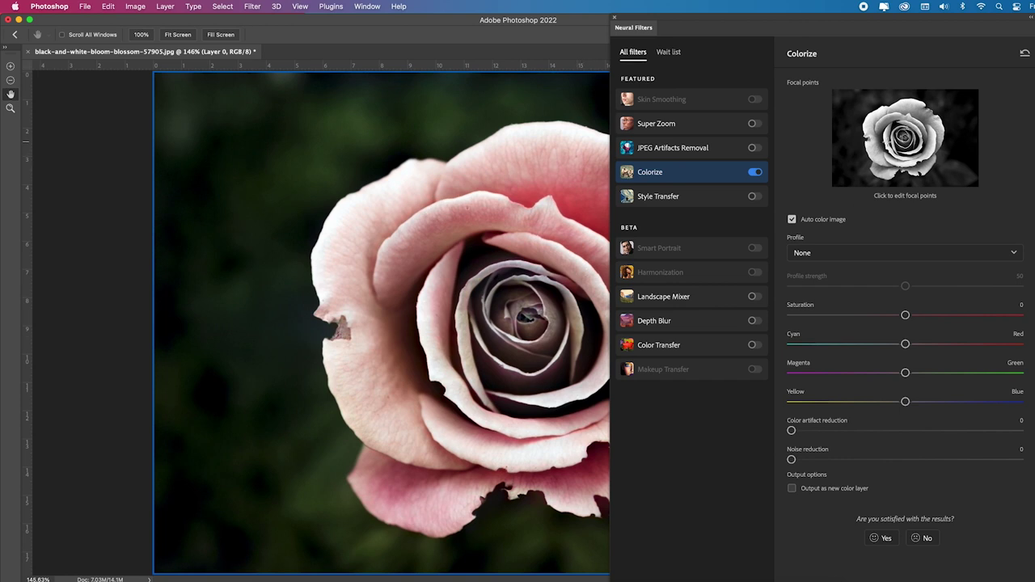
click(890, 137)
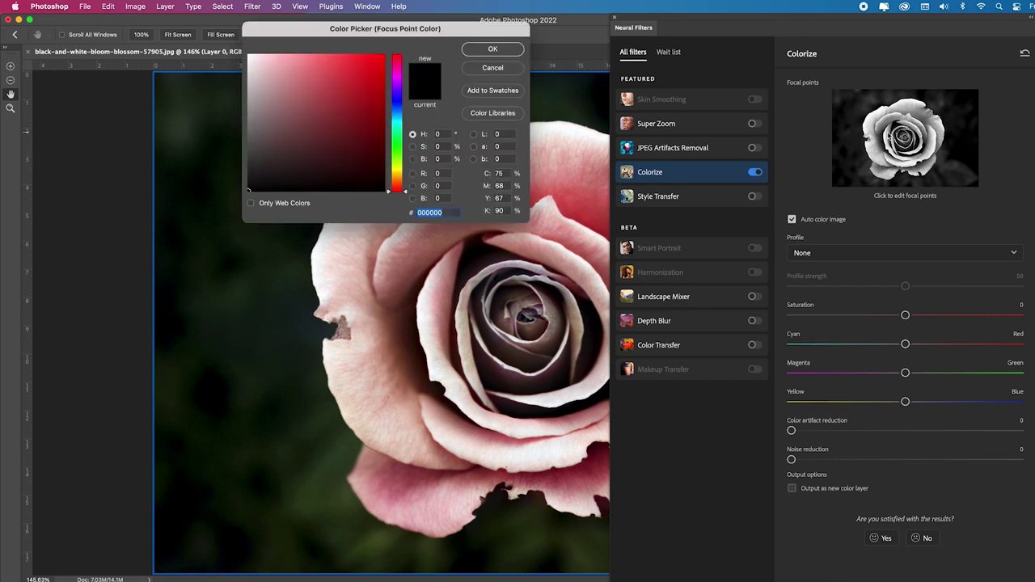
Step: Set the focal colour to red f90606 and place six focal points across the rose
click(382, 57)
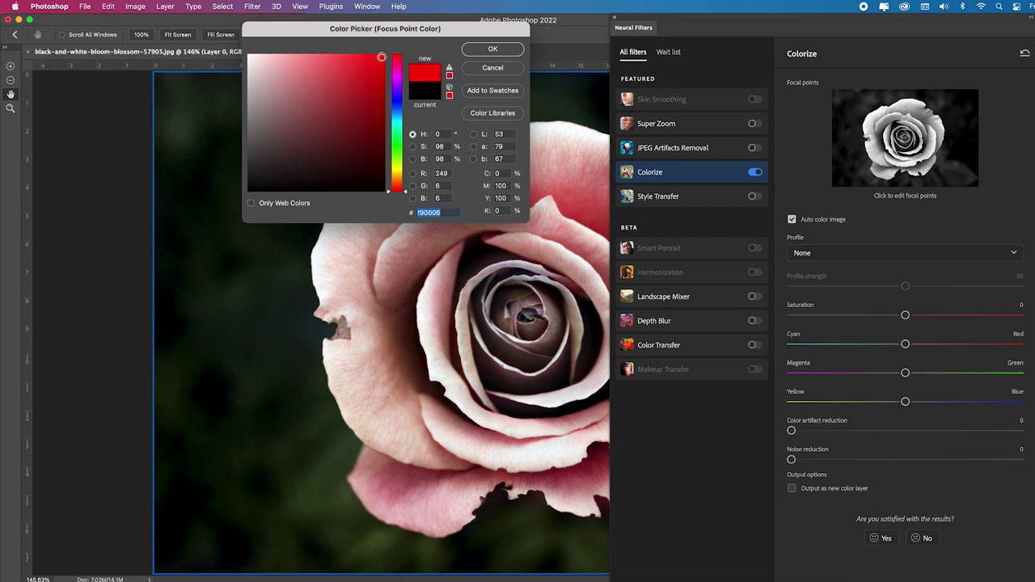
click(492, 49)
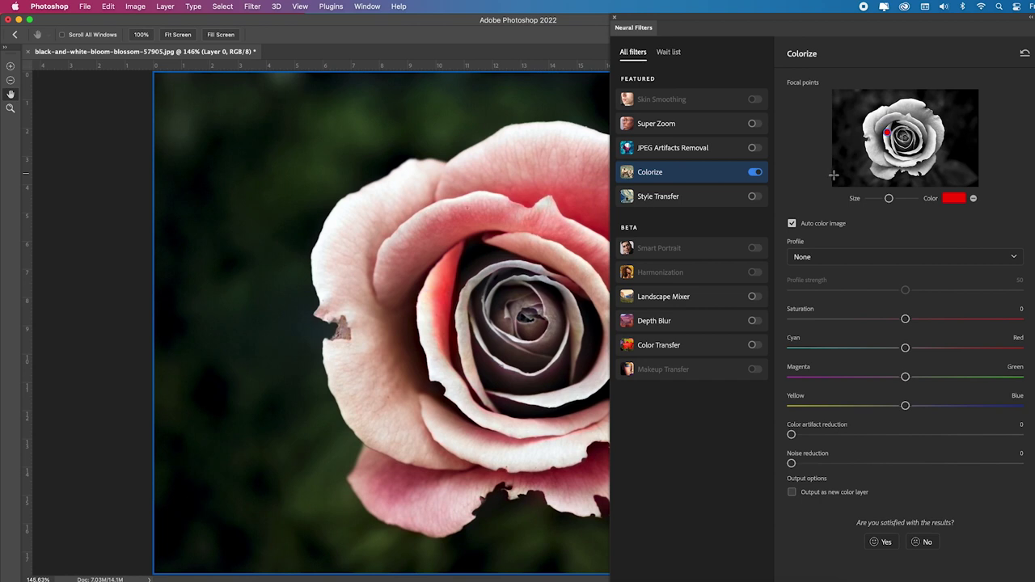
click(872, 119)
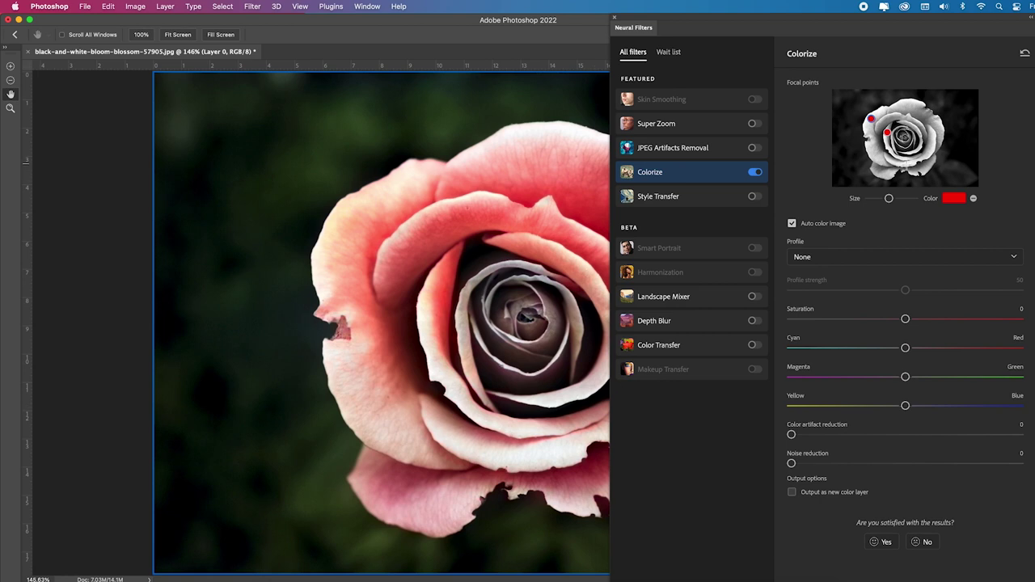
click(908, 167)
click(917, 152)
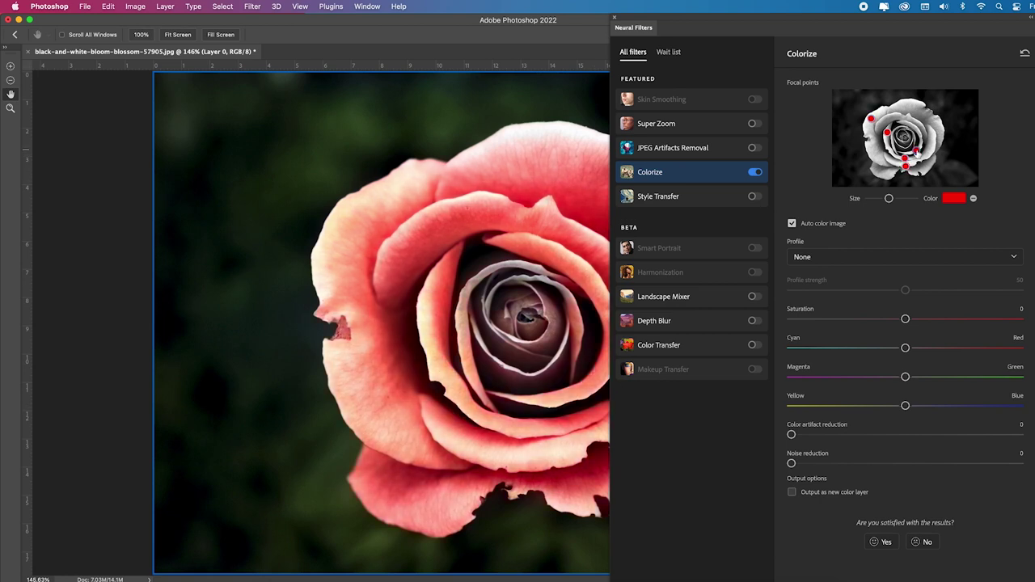
click(905, 137)
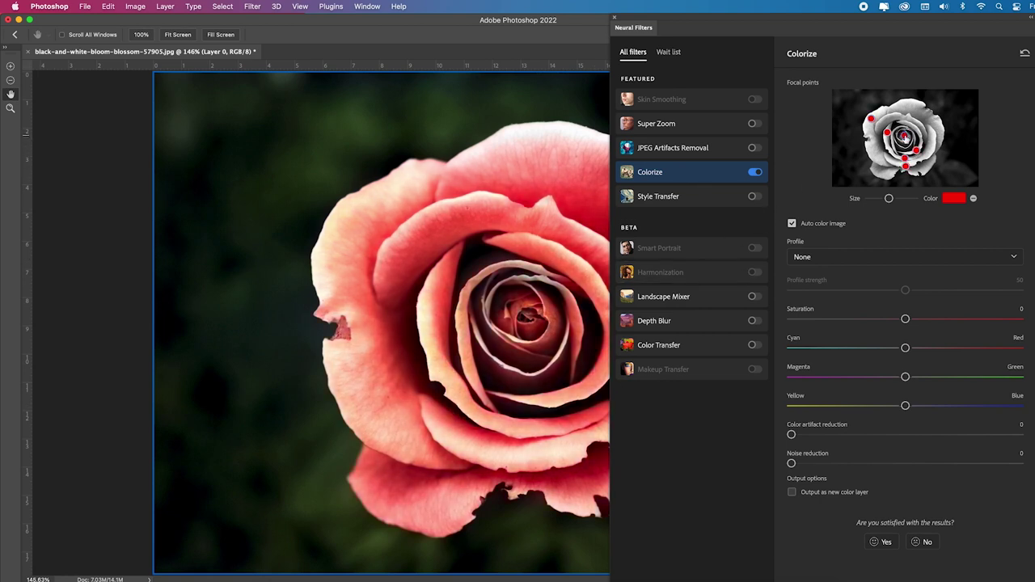
click(910, 130)
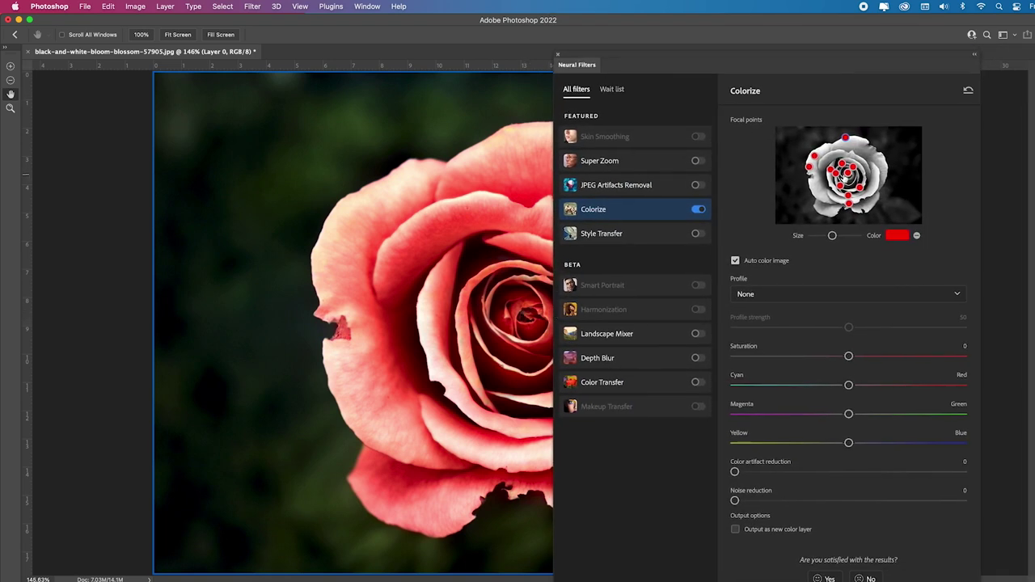
click(844, 174)
Step: Rate the result, dismiss feedback, output the red rose as Layer 1 and compare visibility
drag(668, 65, 733, 28)
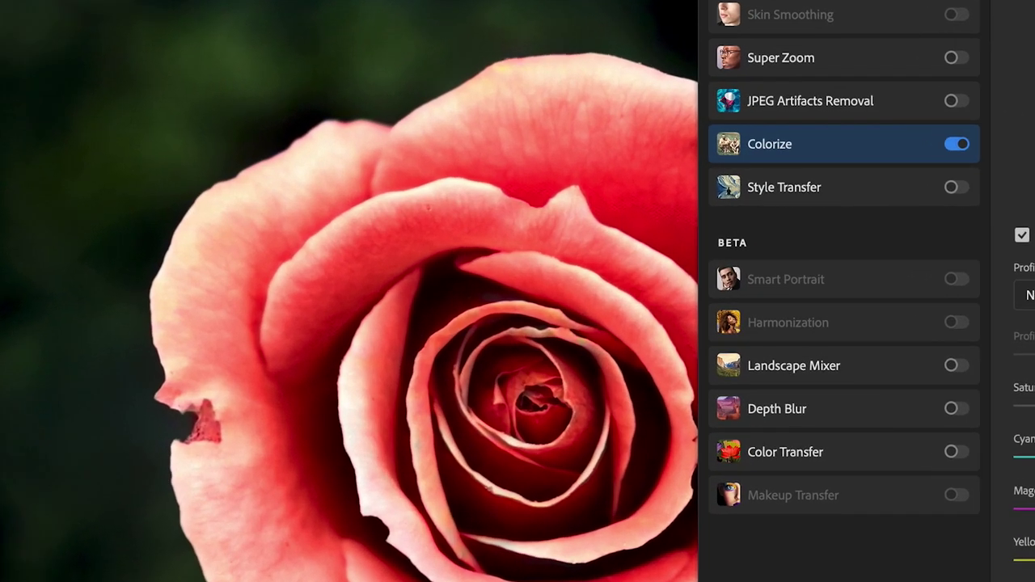
click(887, 542)
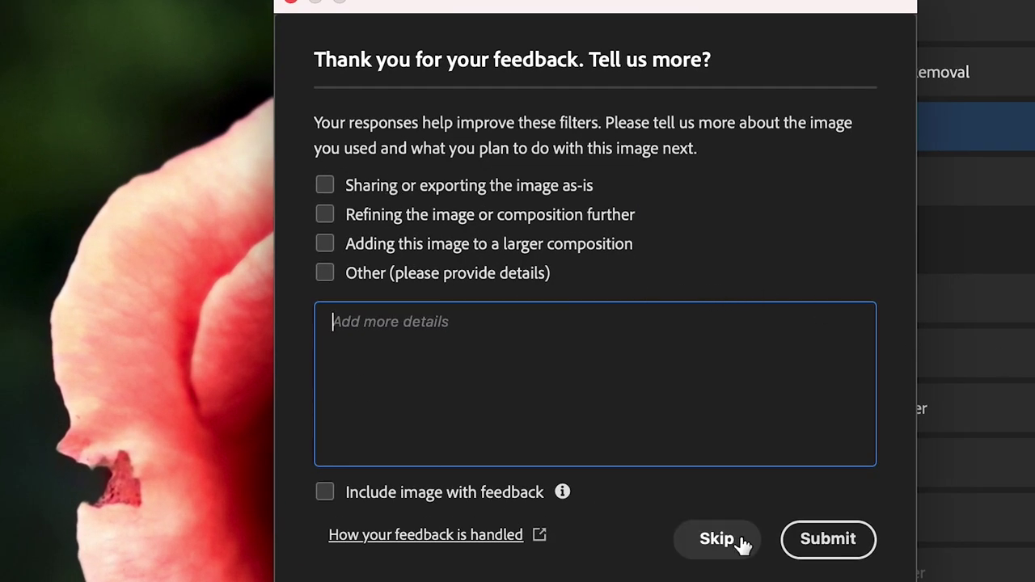
click(292, 5)
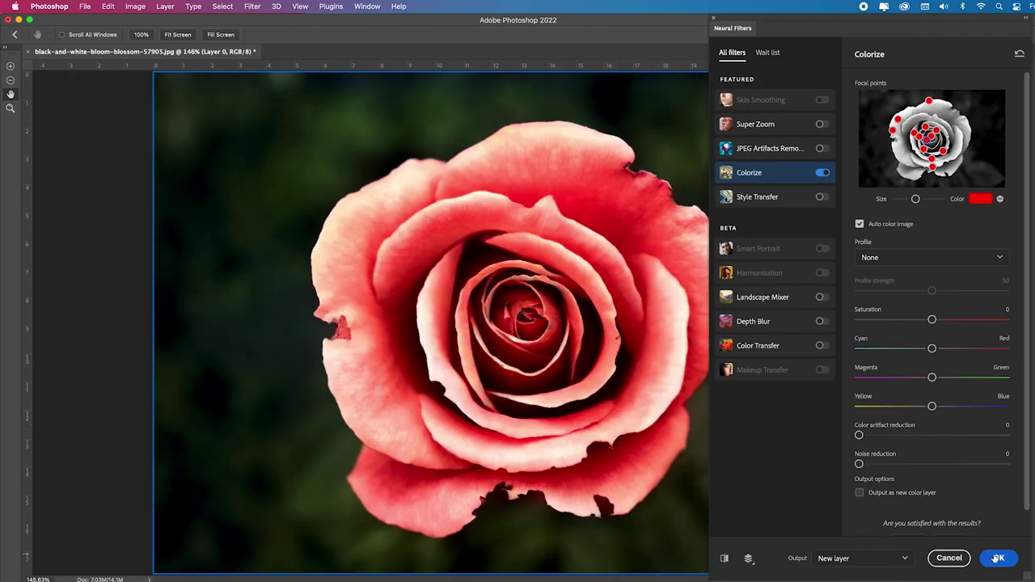
click(1000, 560)
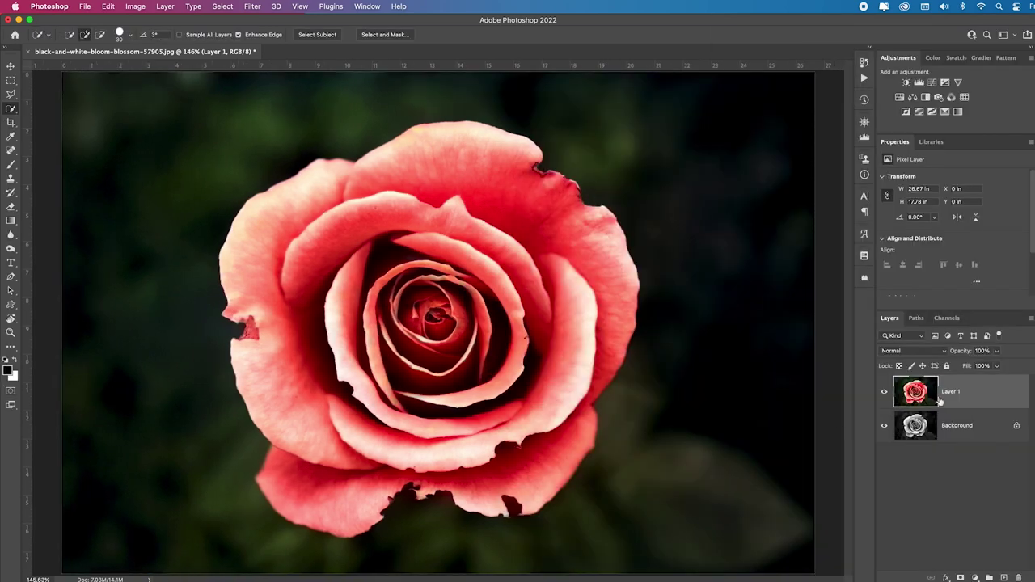
click(884, 393)
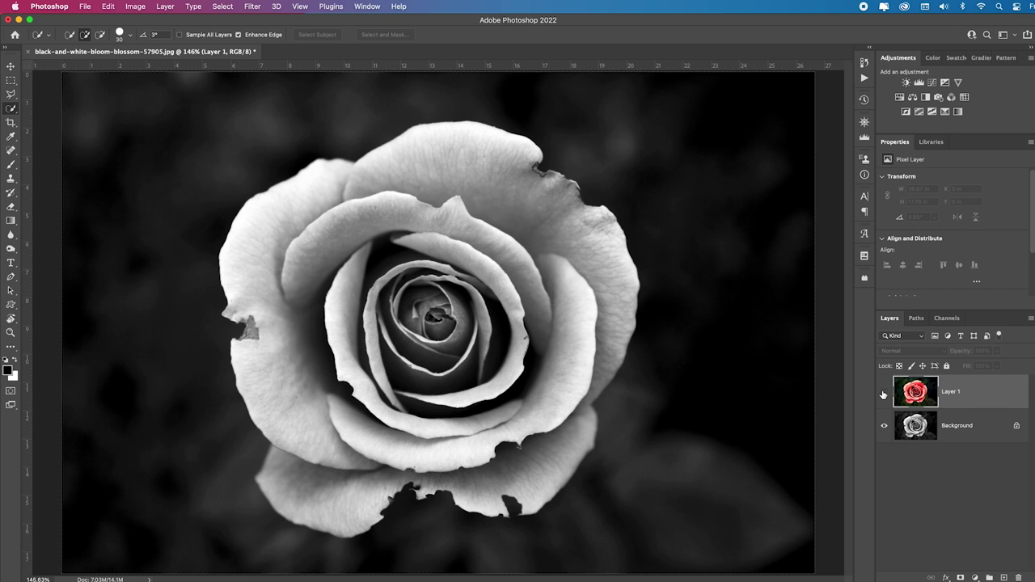
click(885, 393)
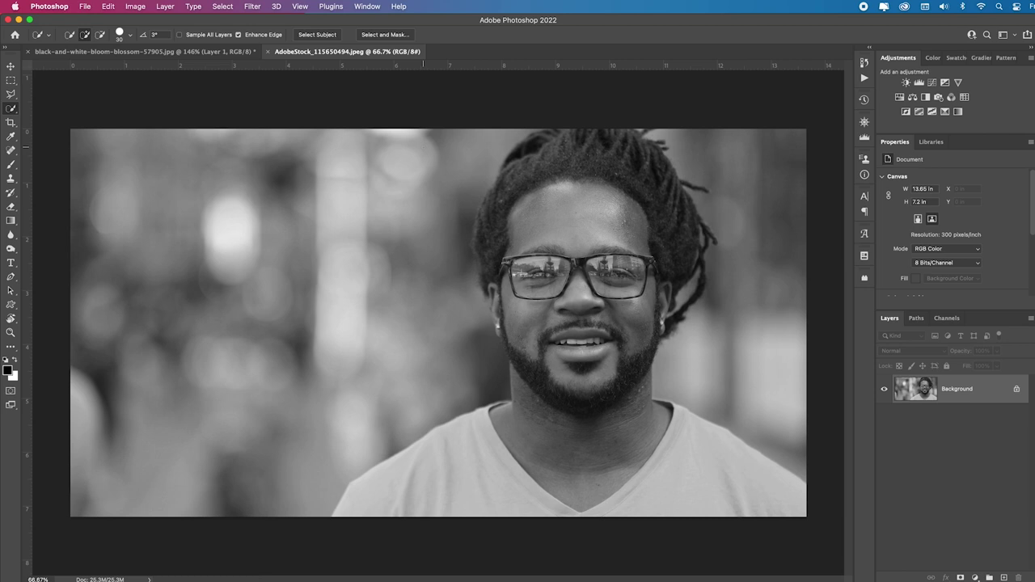
Step: Enable Colorize on the man's portrait and move the Neural Filters panel to the left
click(260, 10)
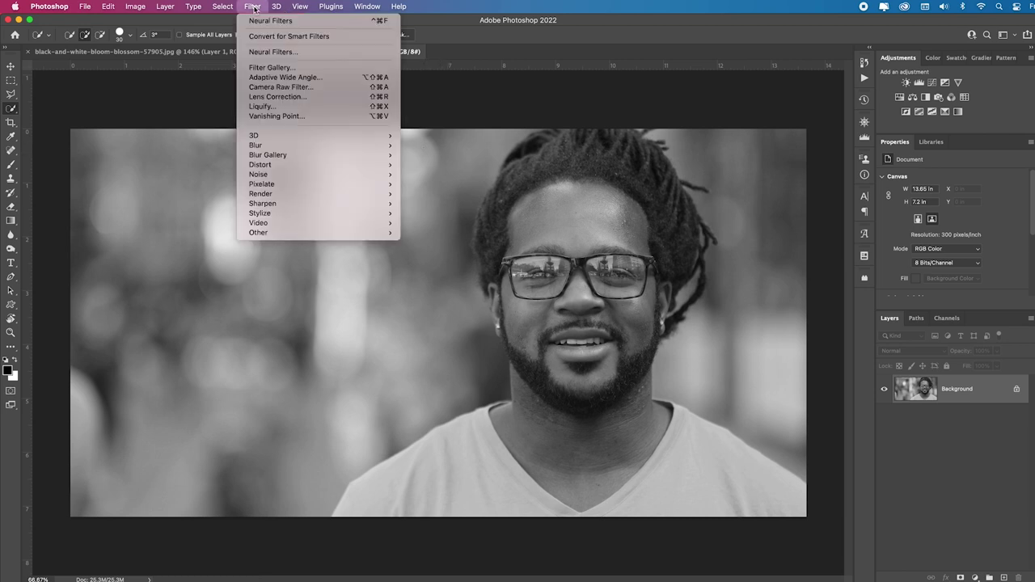
click(307, 53)
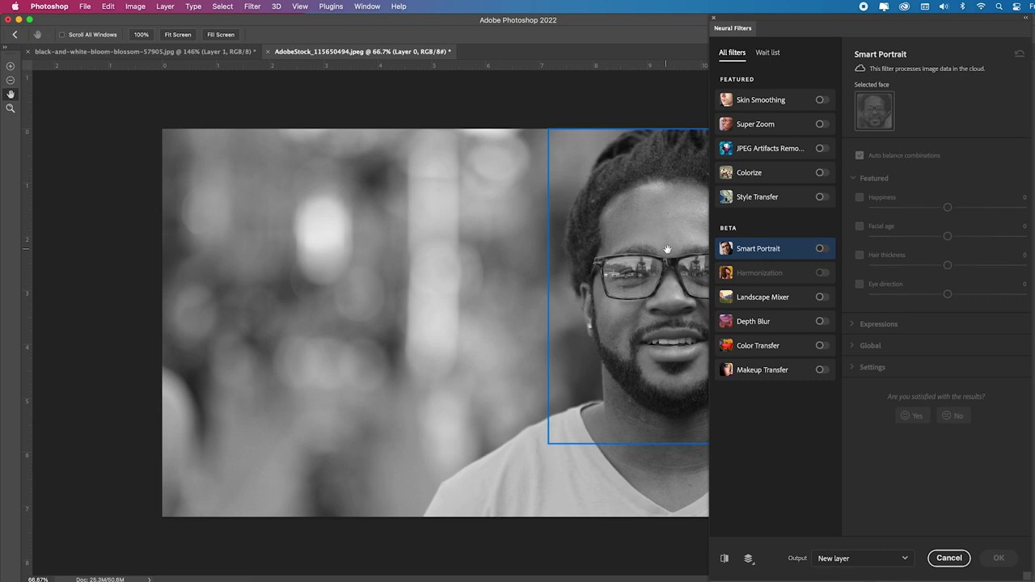
click(821, 173)
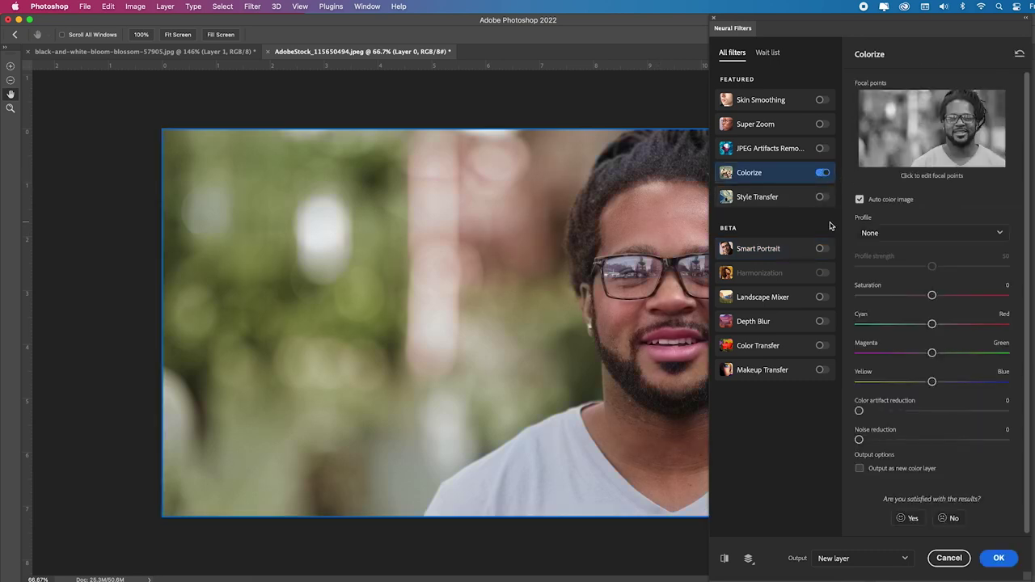
drag(925, 22, 251, 7)
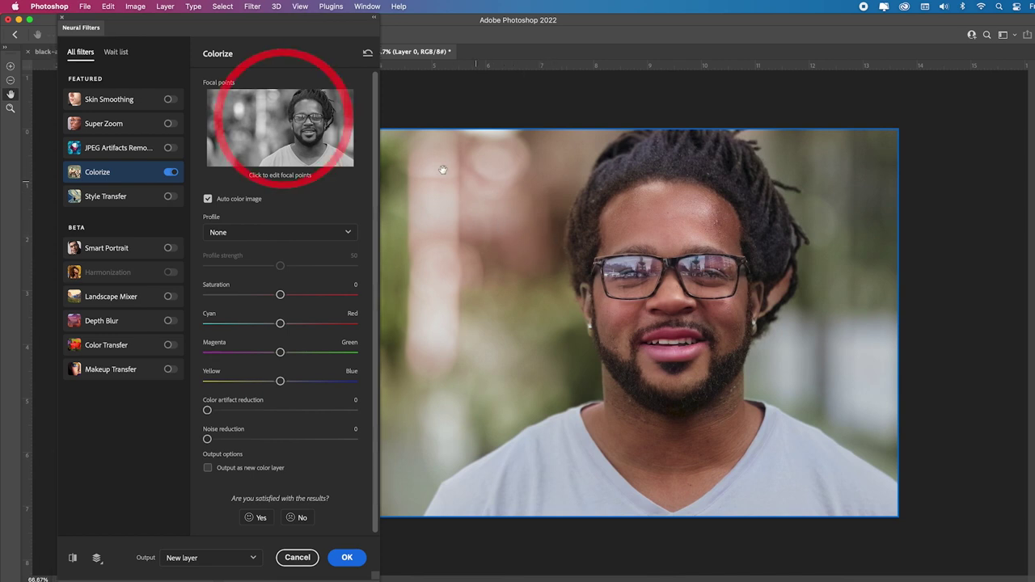
Step: Set the focal point colour to a pale sage green (#95a081)
click(280, 113)
drag(338, 31, 480, 371)
click(538, 492)
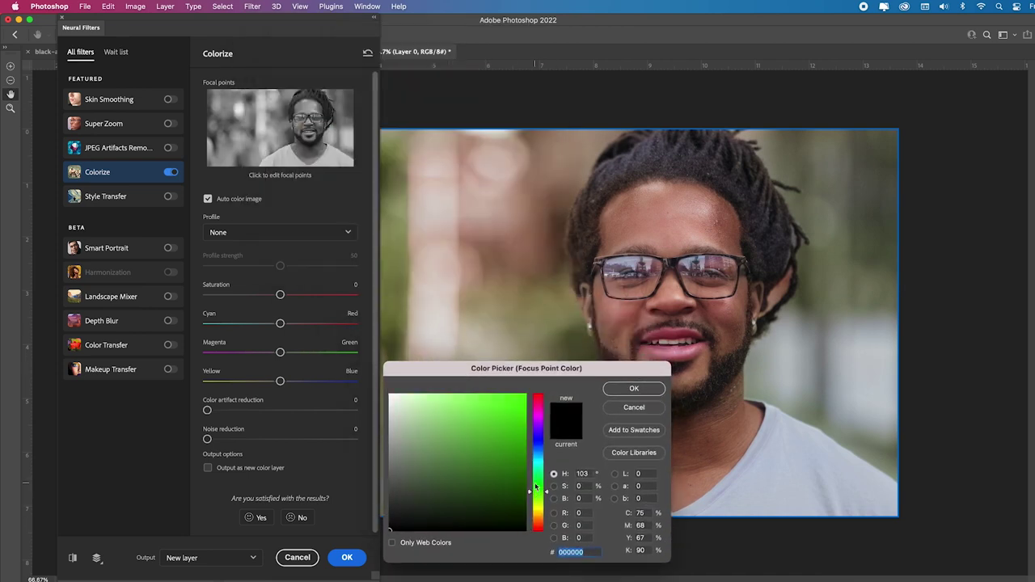
drag(453, 453, 431, 461)
click(652, 390)
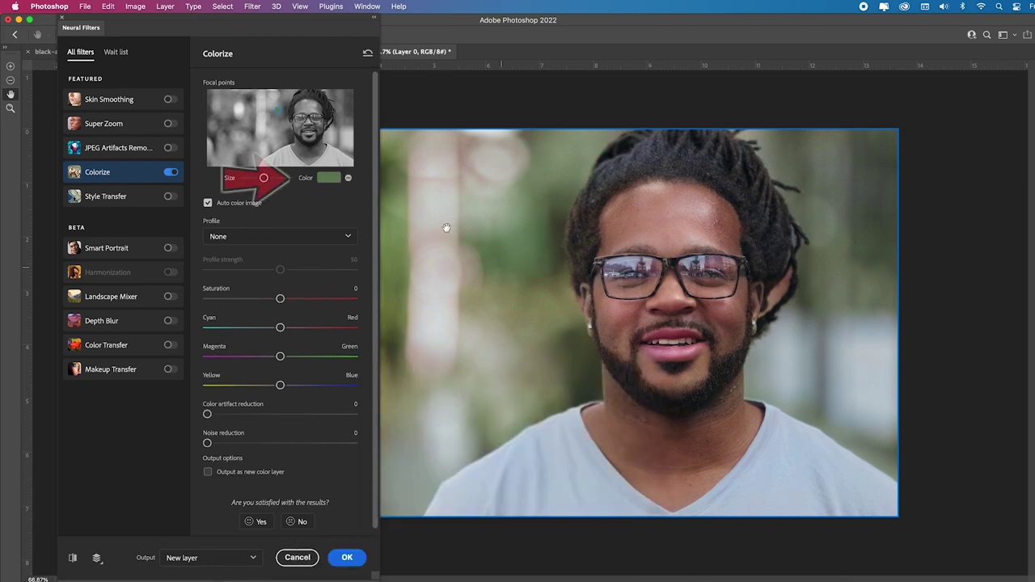
click(328, 177)
drag(546, 494, 546, 501)
click(422, 445)
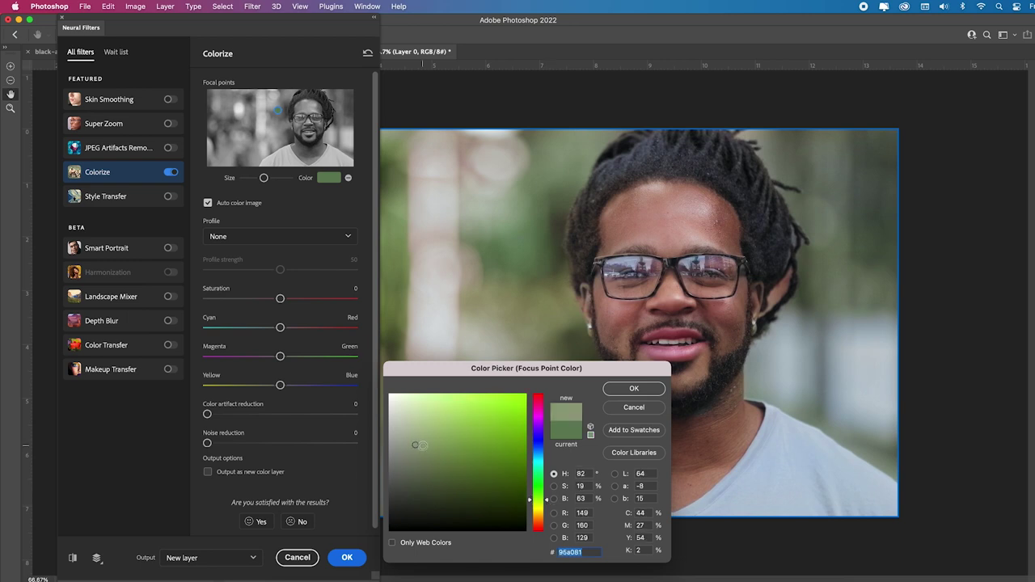
click(649, 386)
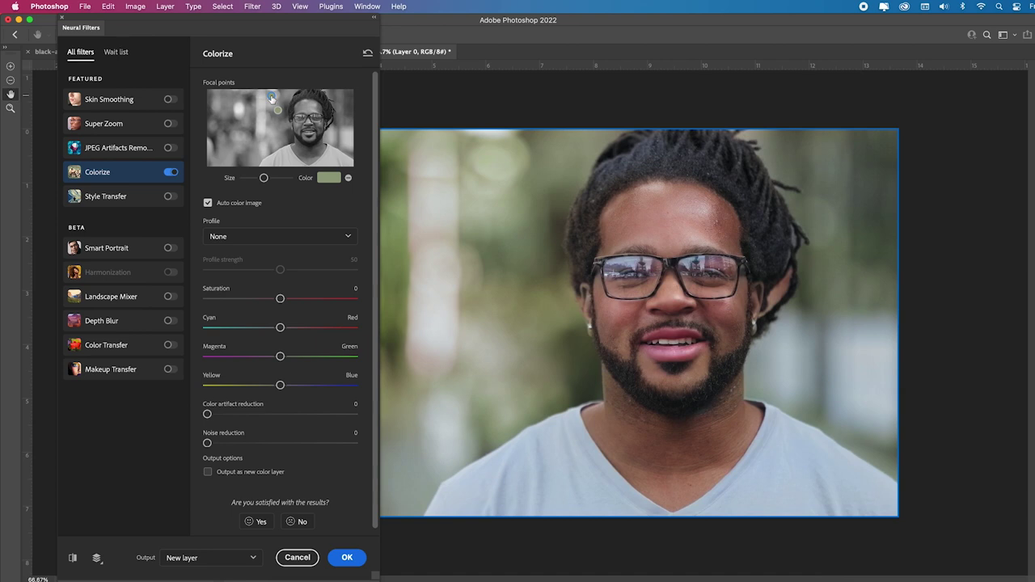
Step: Place three green focal points on the blurred background and apply as a new layer
click(258, 117)
click(261, 145)
click(349, 95)
click(347, 558)
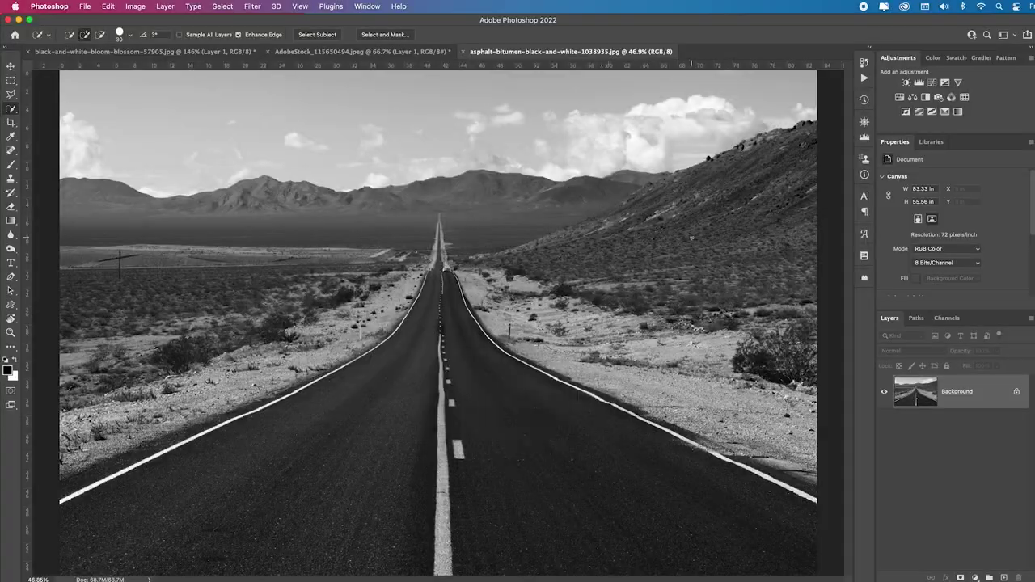
Step: Enable the Colorize neural filter on the desert road photo
click(253, 7)
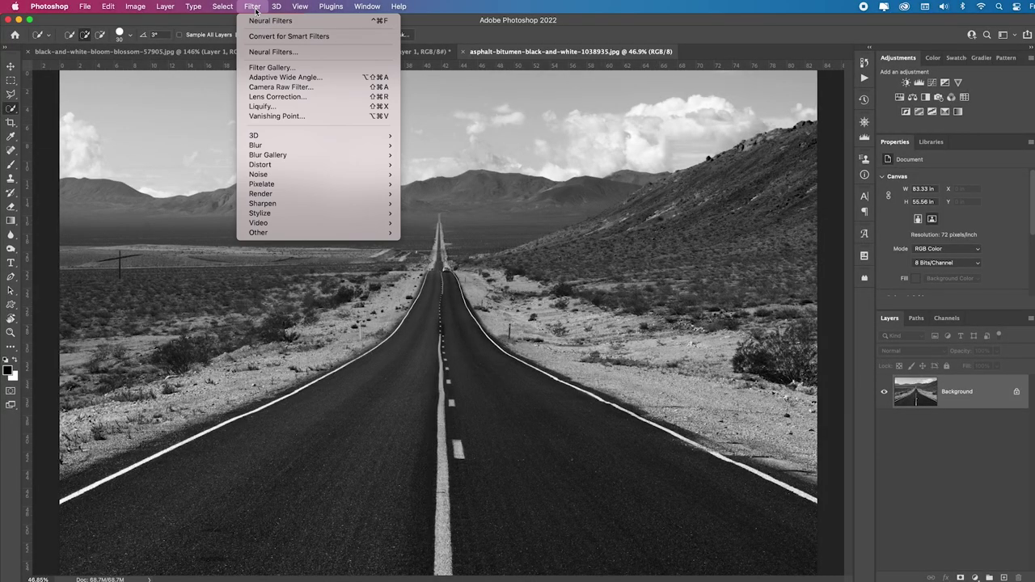
click(274, 52)
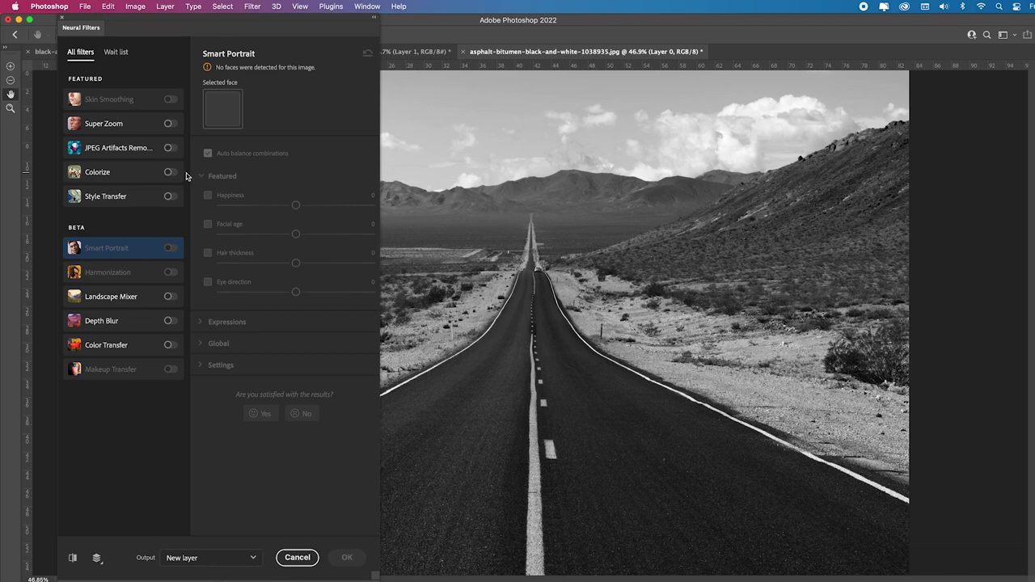
click(168, 172)
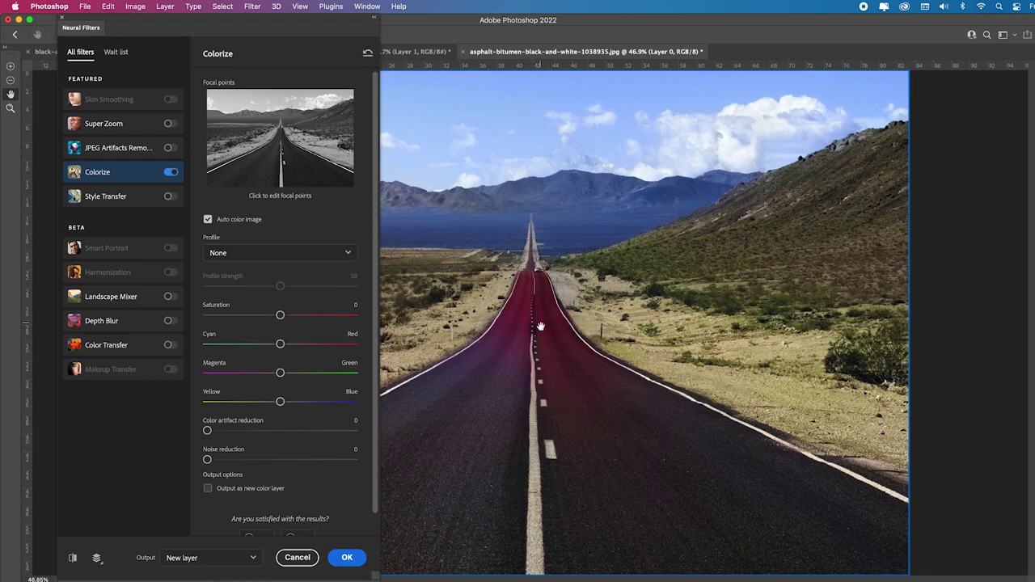
Step: Choose dark grey #2b2b2c as the focal colour so the road looks like asphalt
click(279, 139)
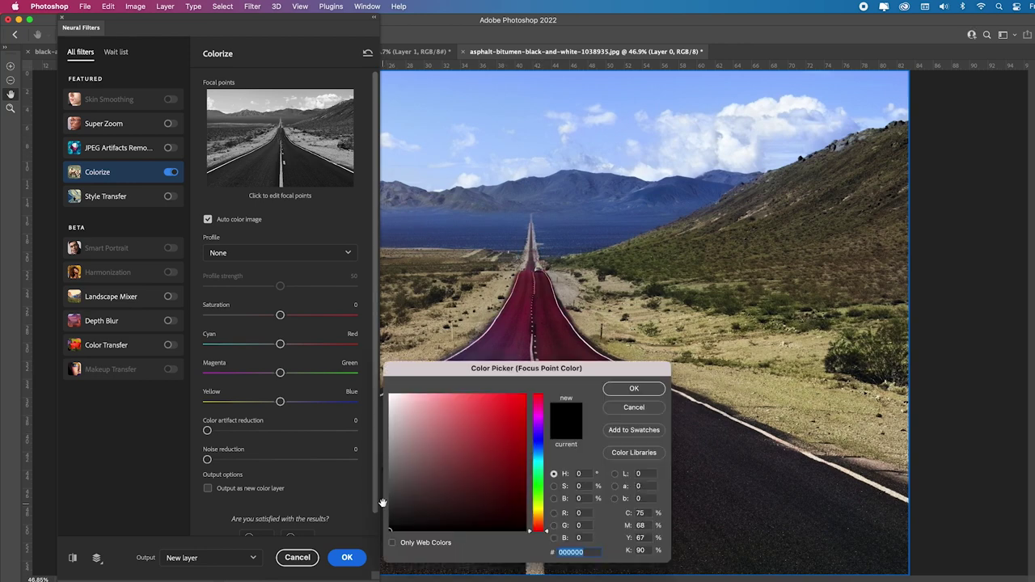
click(538, 444)
click(391, 507)
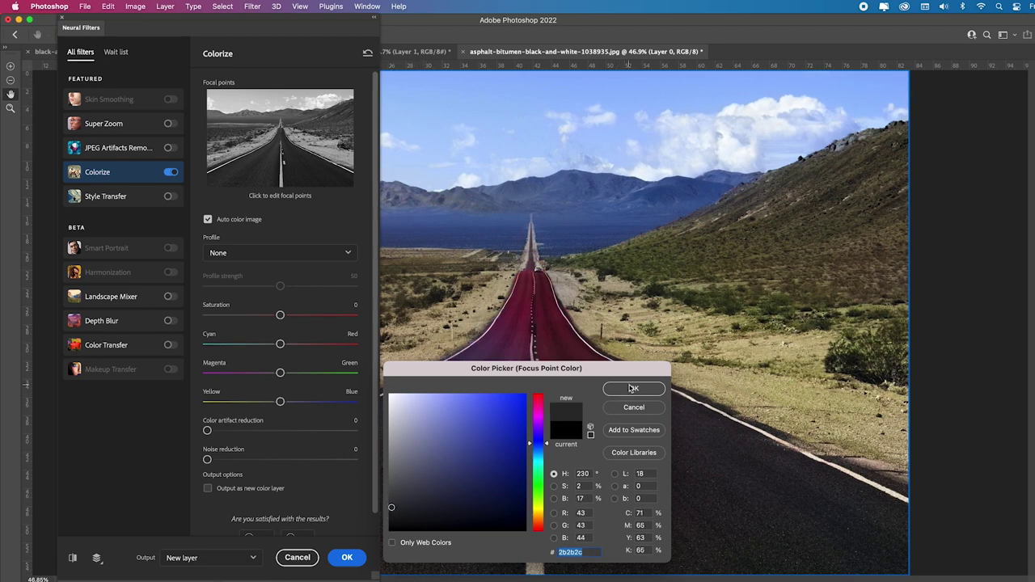
click(634, 389)
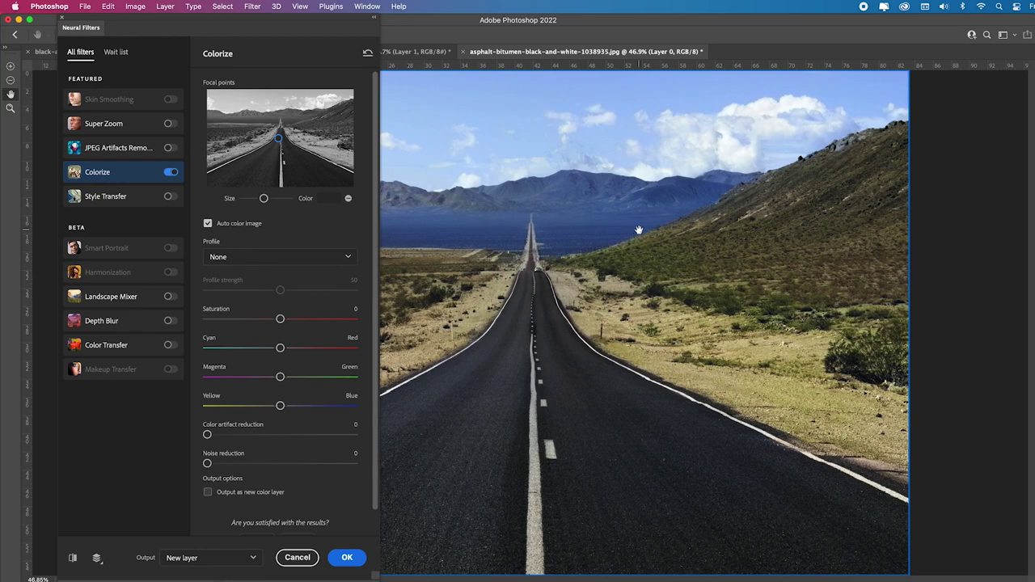
Step: Add a distant-landscape focal point, nudge Magenta–Green toward green and partly back, then apply
click(260, 121)
drag(282, 378, 314, 377)
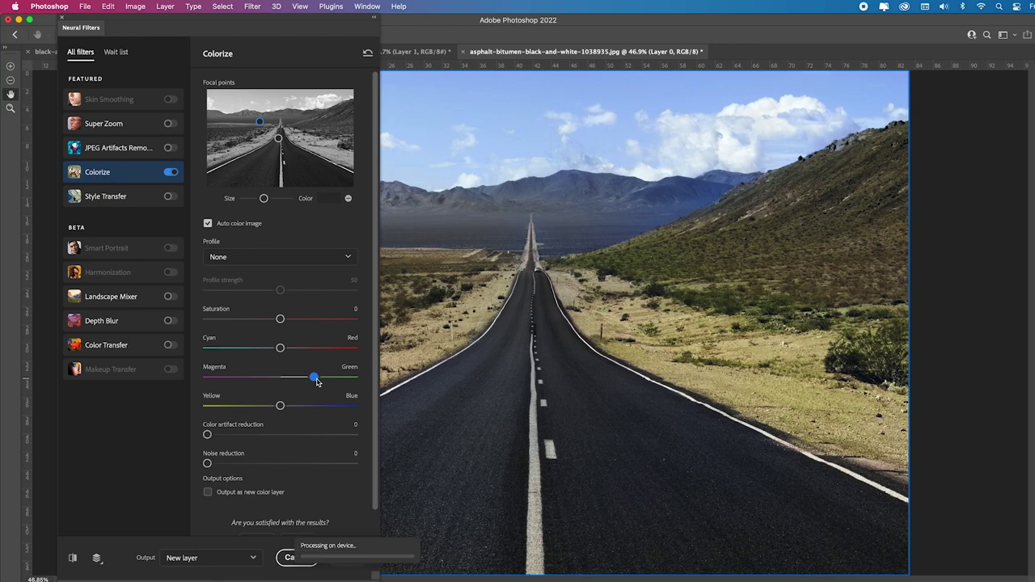
drag(314, 378, 282, 379)
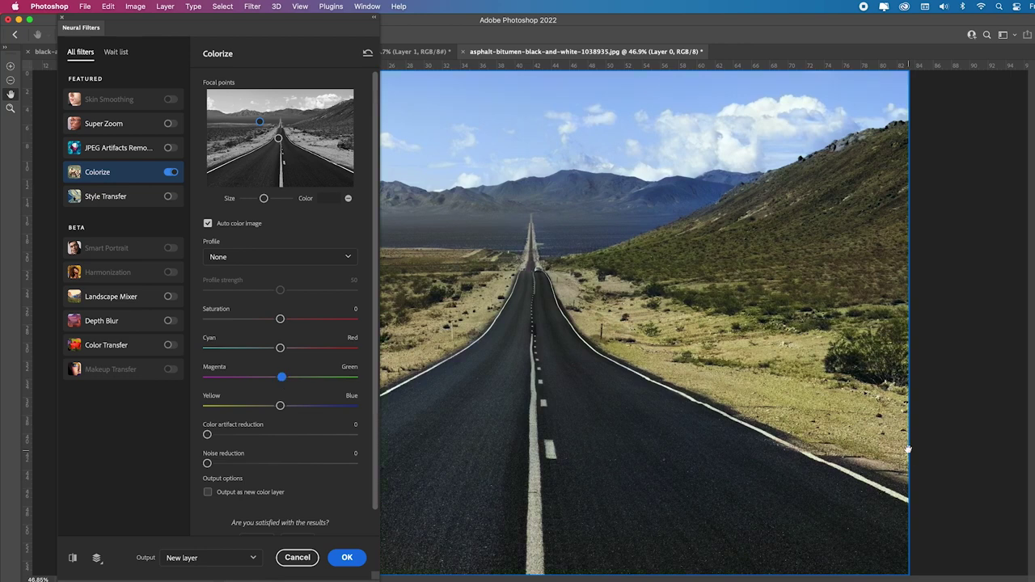
click(350, 558)
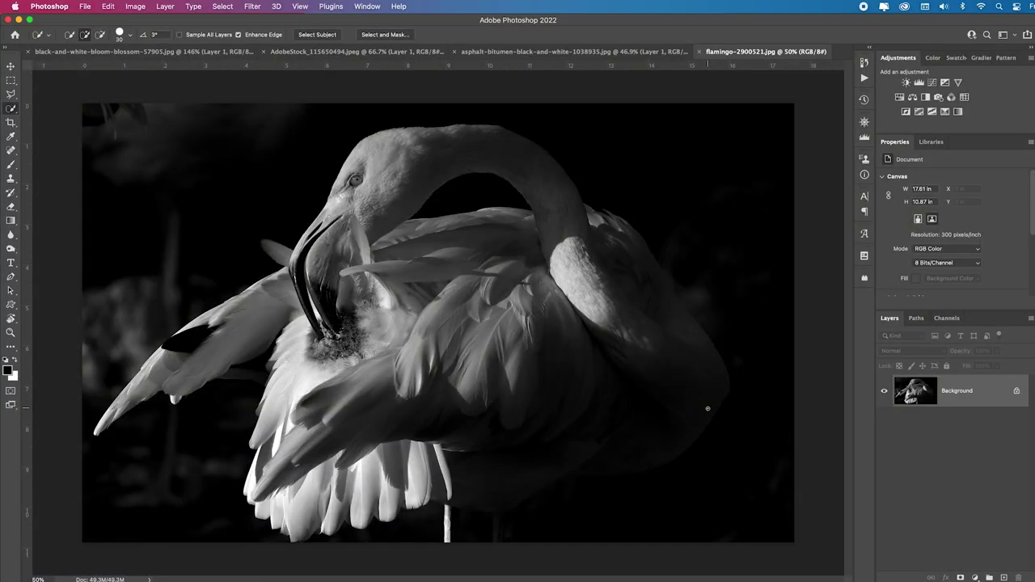
Step: Colorize the flamingo pink with Neural Filters and apply it as Layer 1
click(252, 7)
click(304, 53)
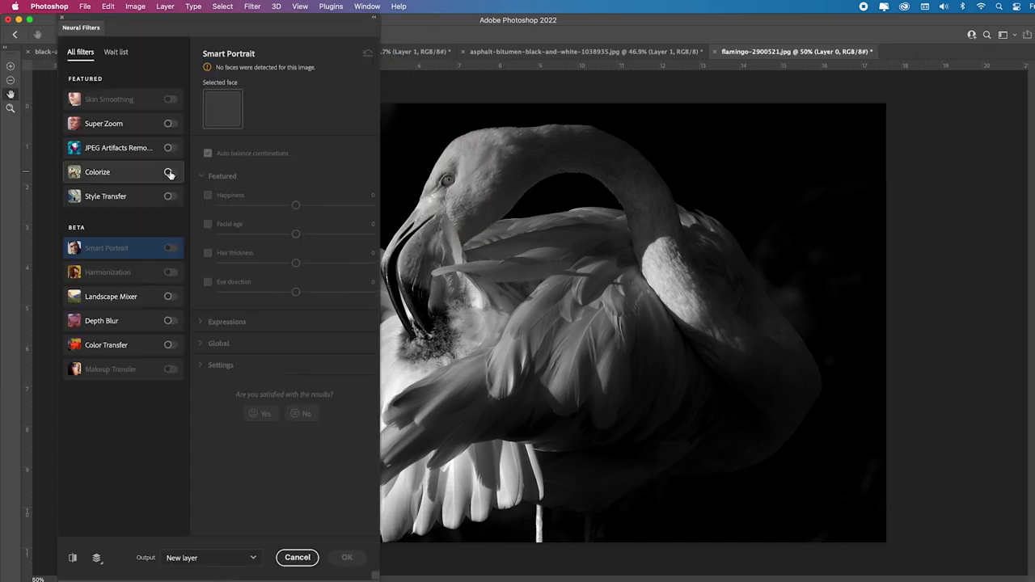
click(169, 173)
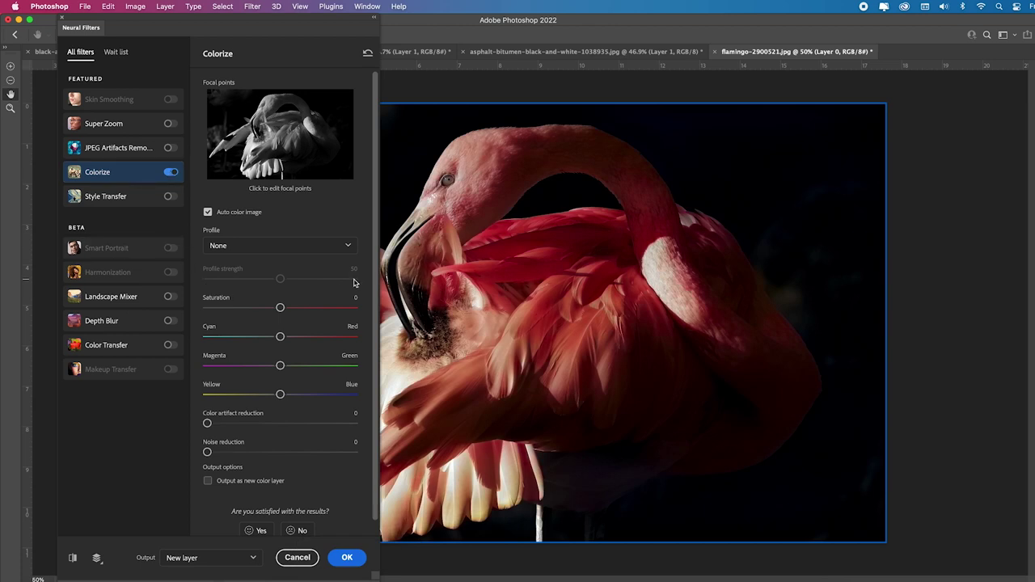
drag(273, 27, 692, 28)
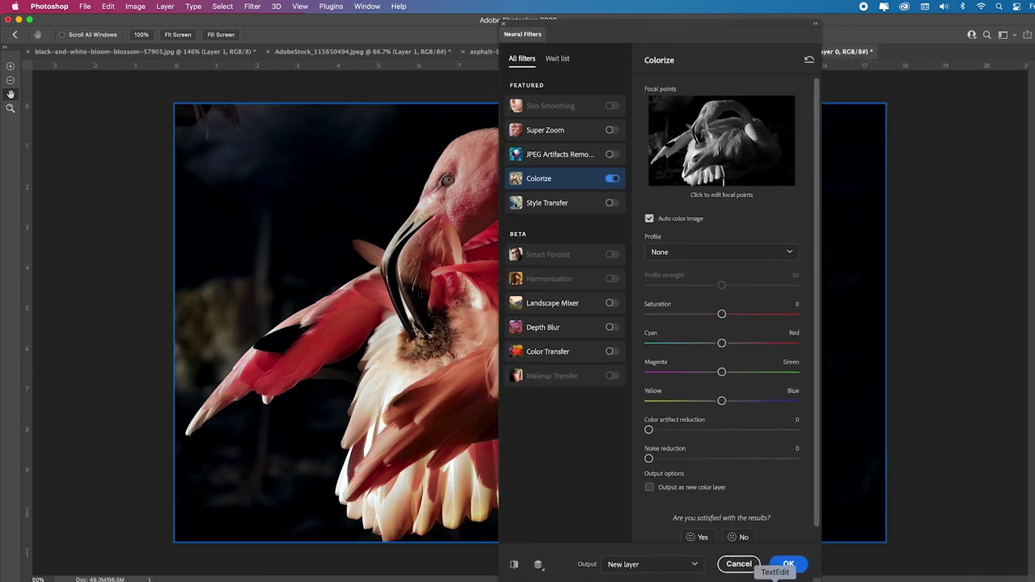
click(787, 565)
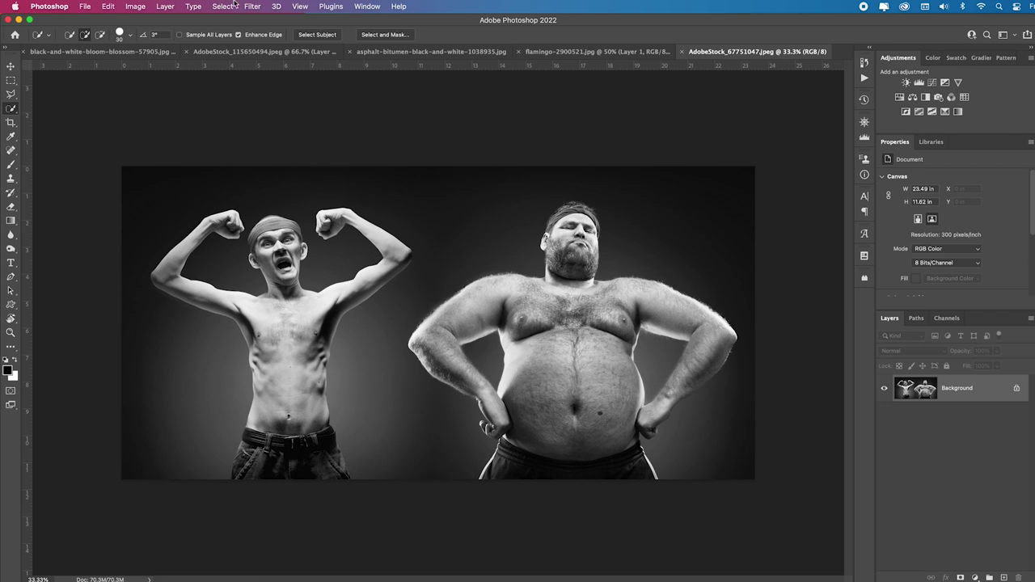
Step: Enable Colorize on the two-men photo and set the focal colour to blue (hue 230)
click(252, 6)
click(273, 52)
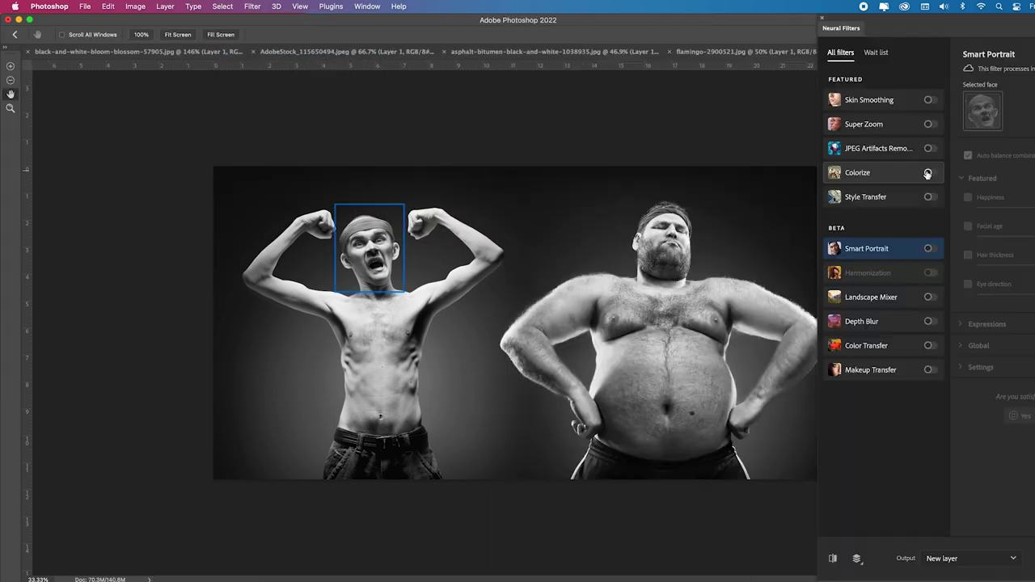
click(928, 173)
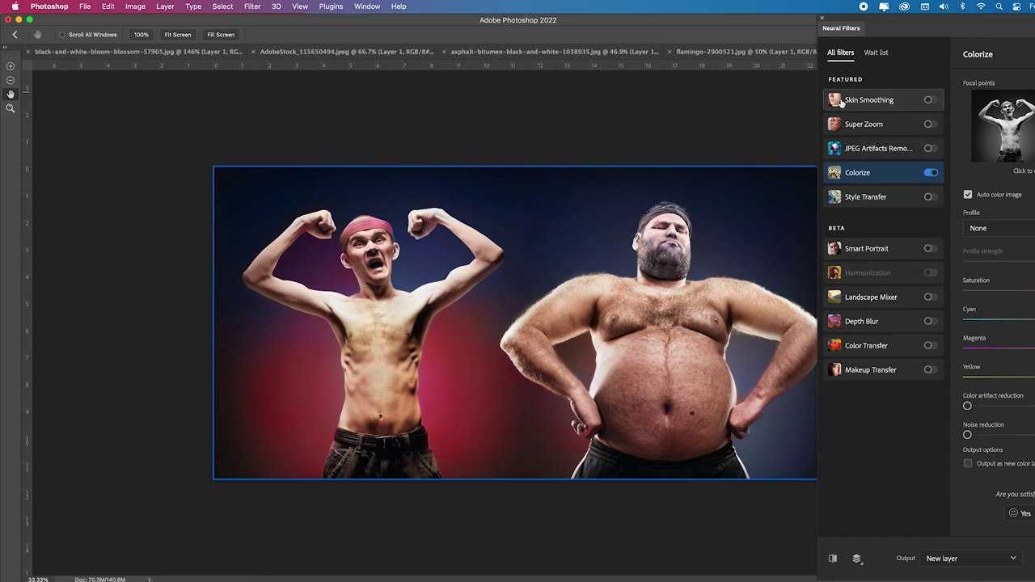
click(998, 144)
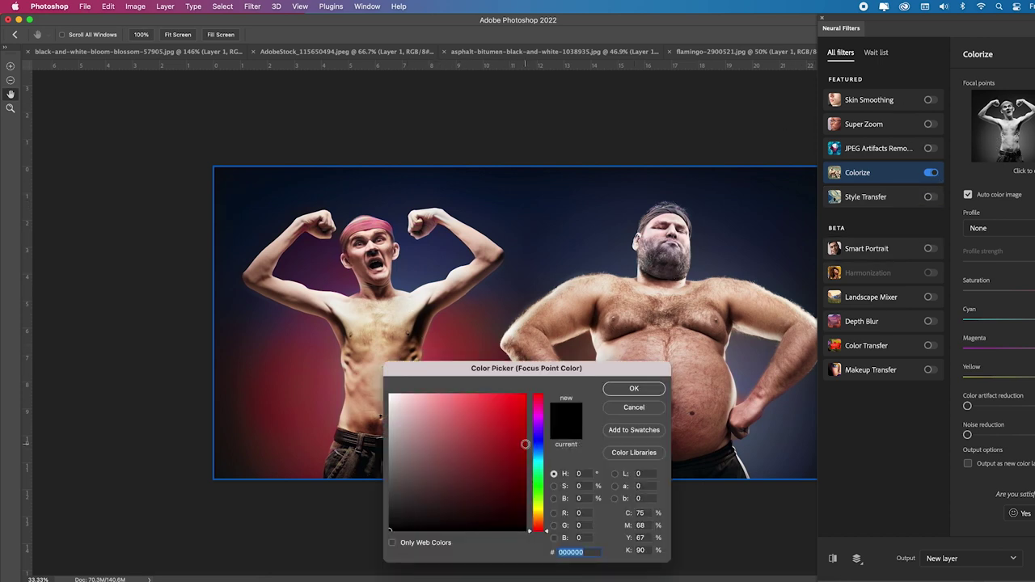
click(540, 445)
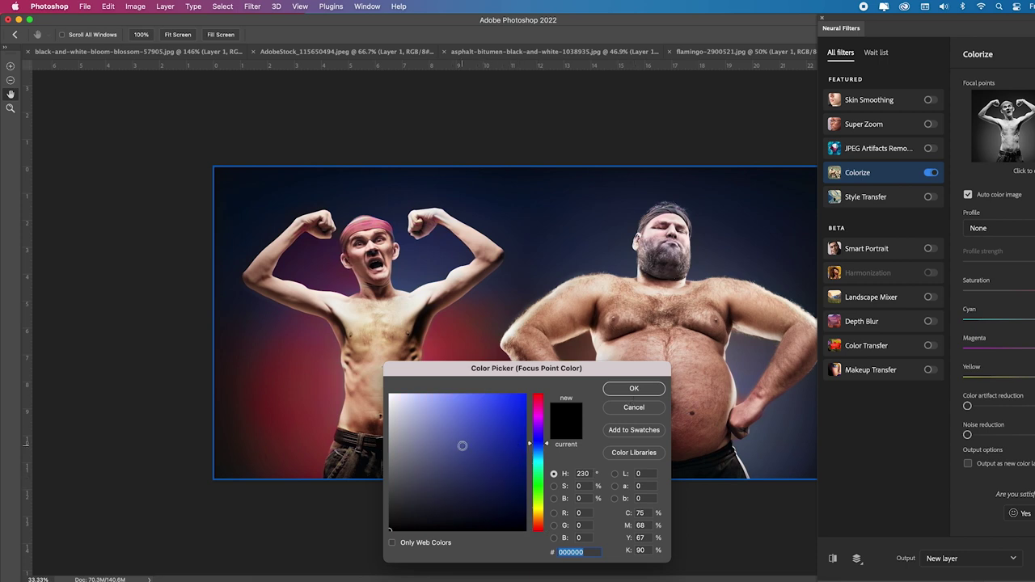
click(457, 445)
click(634, 388)
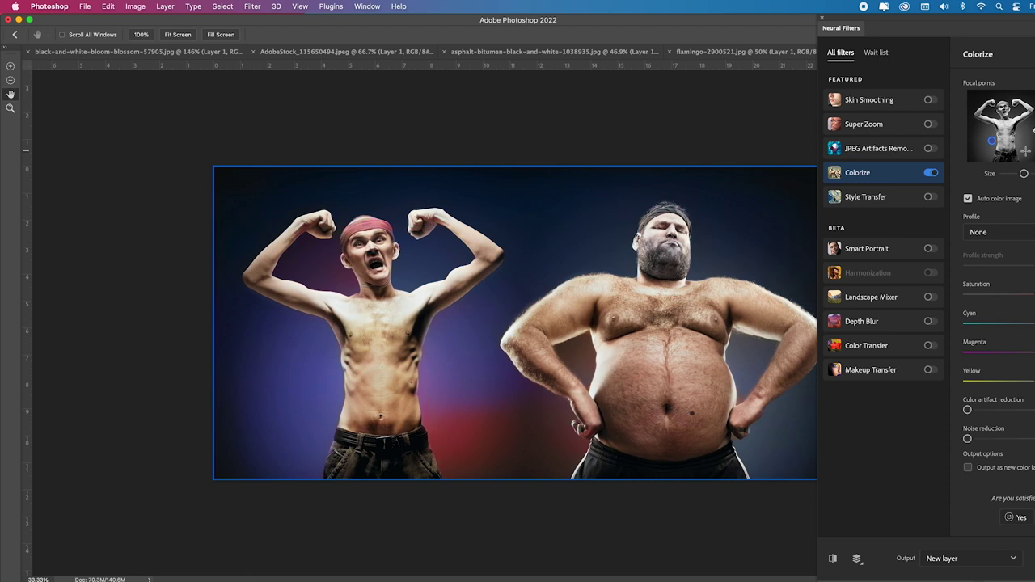
Step: Place five blue focal points on the backdrop around the right man
drag(987, 23, 285, 22)
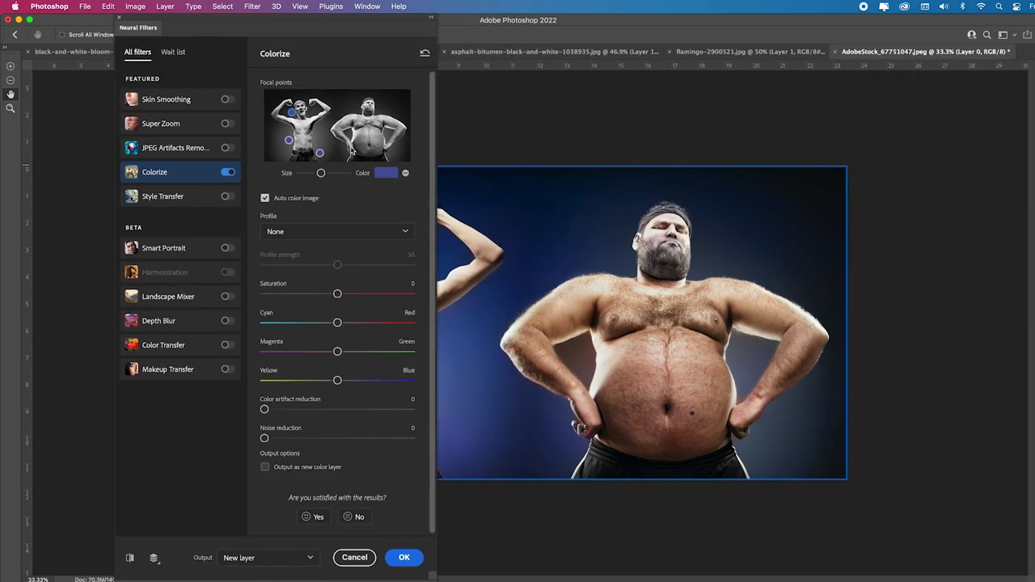
click(349, 133)
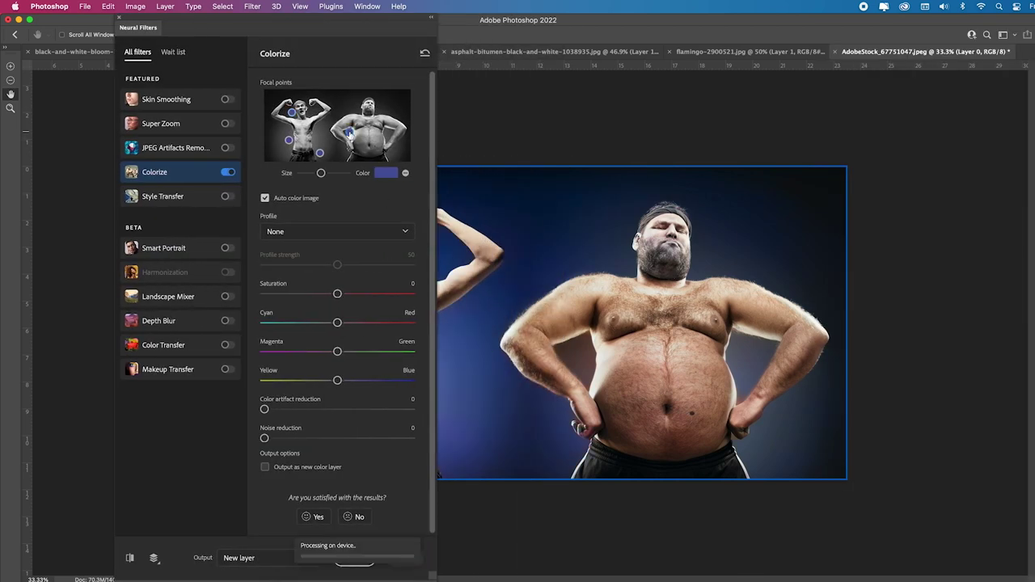
click(387, 132)
click(358, 109)
click(379, 109)
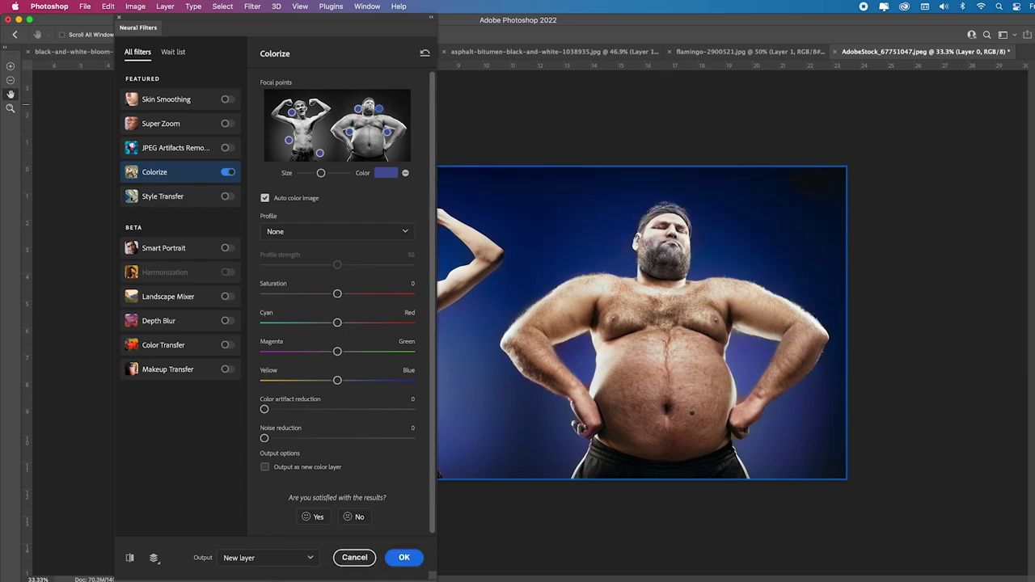
click(367, 105)
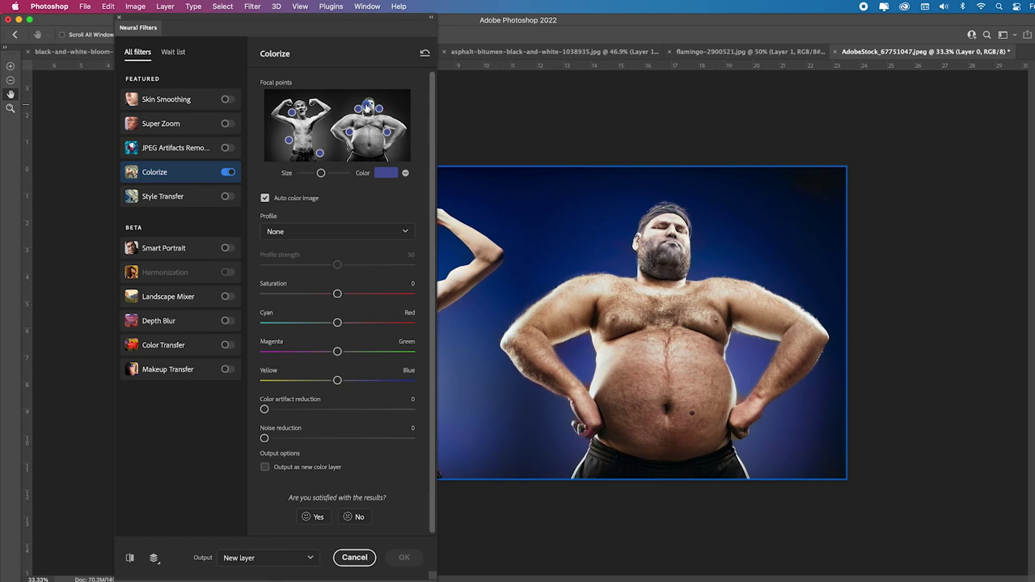
Step: Change the focal colour to light skin tone c59d80 and output the result as a new layer
click(385, 174)
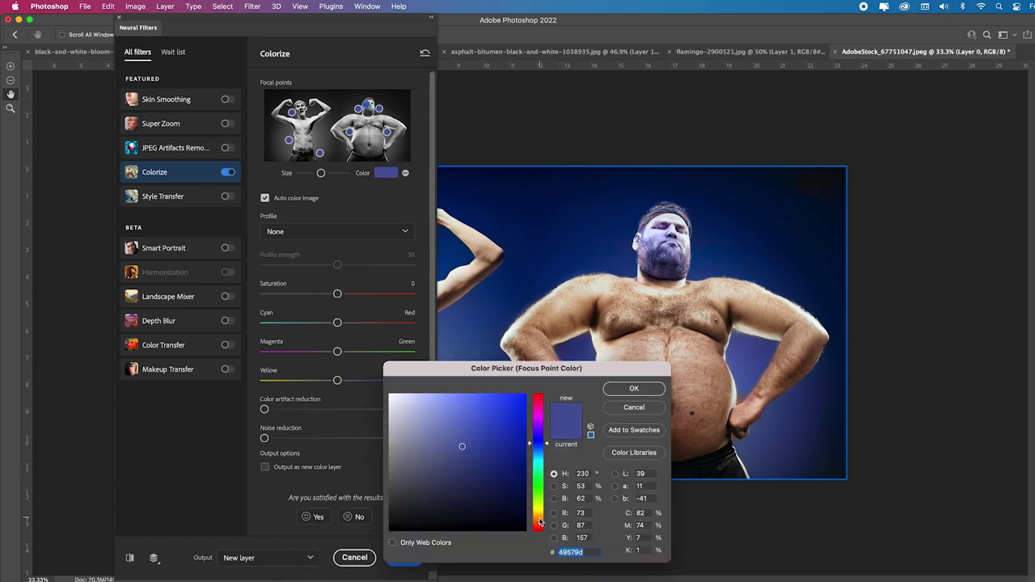
click(538, 520)
click(460, 438)
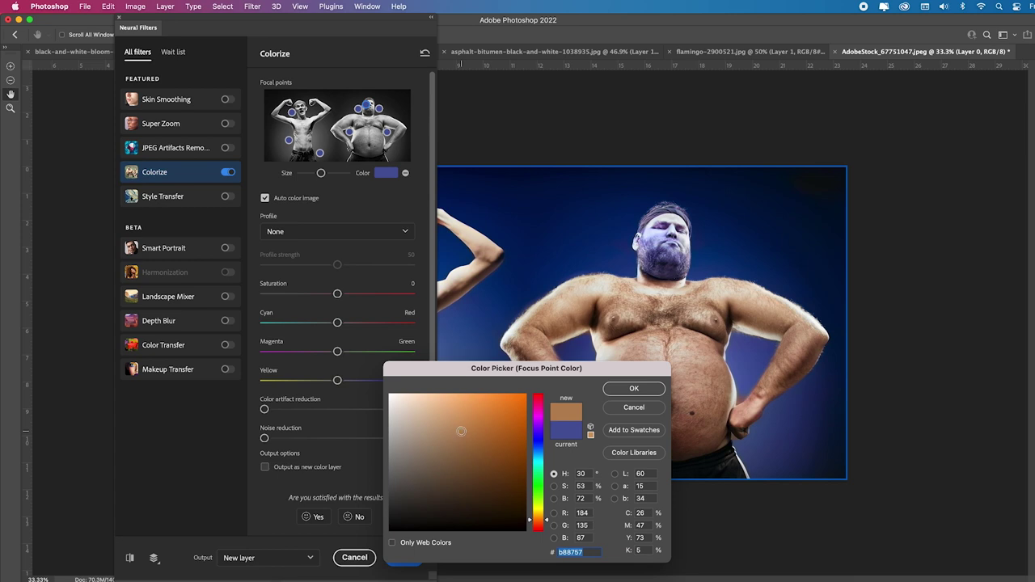
click(627, 388)
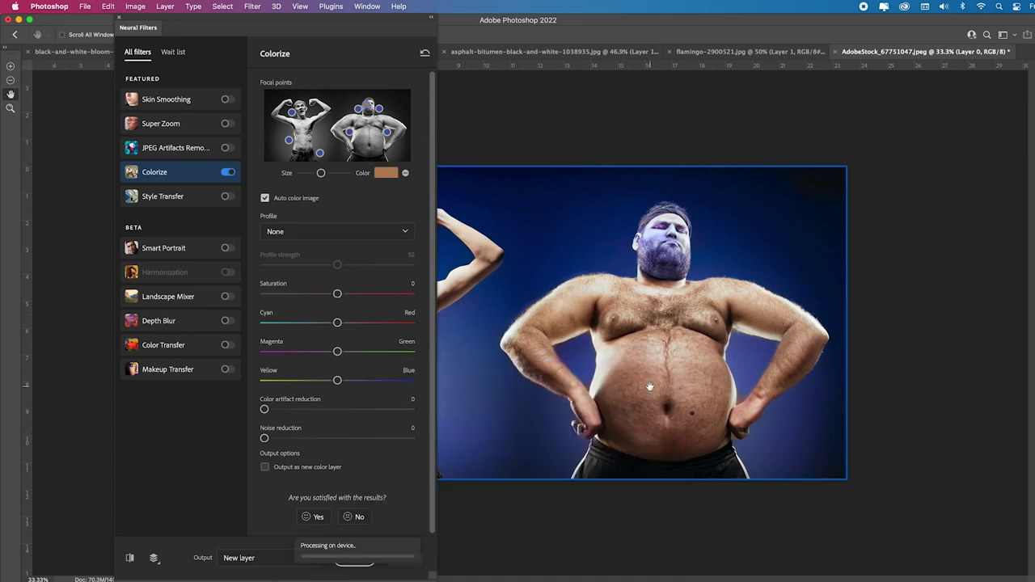
click(386, 173)
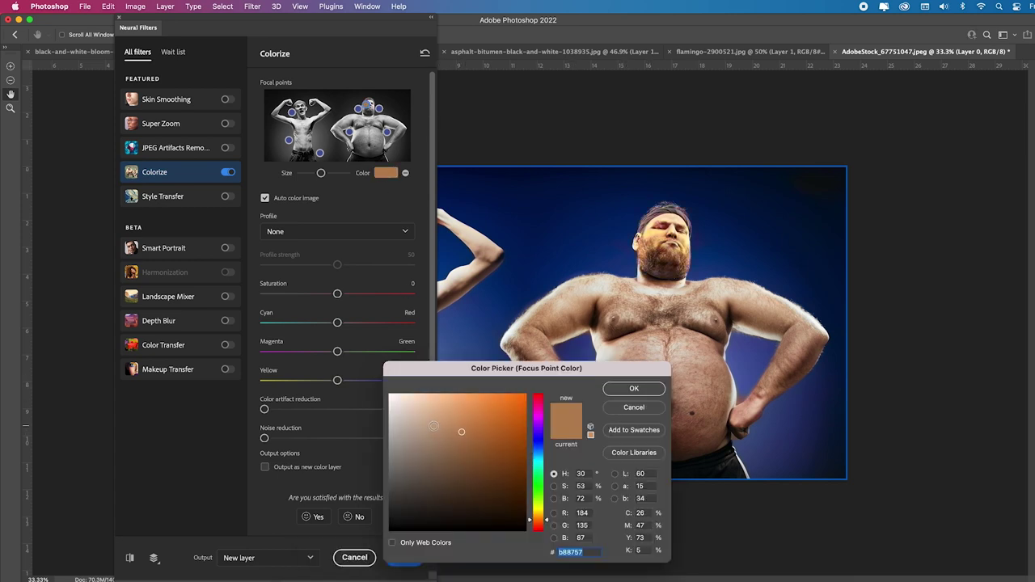
click(437, 425)
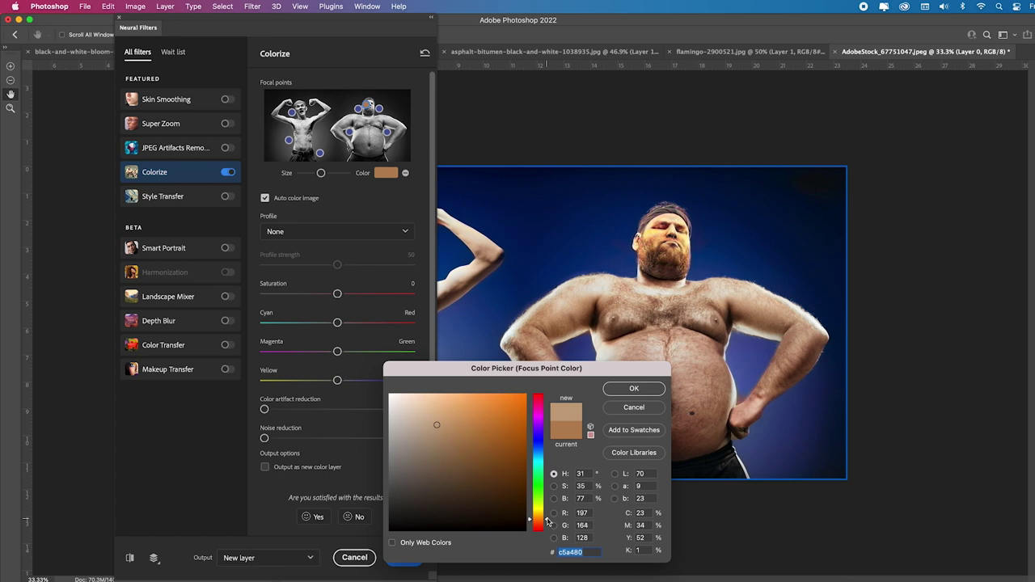
click(634, 388)
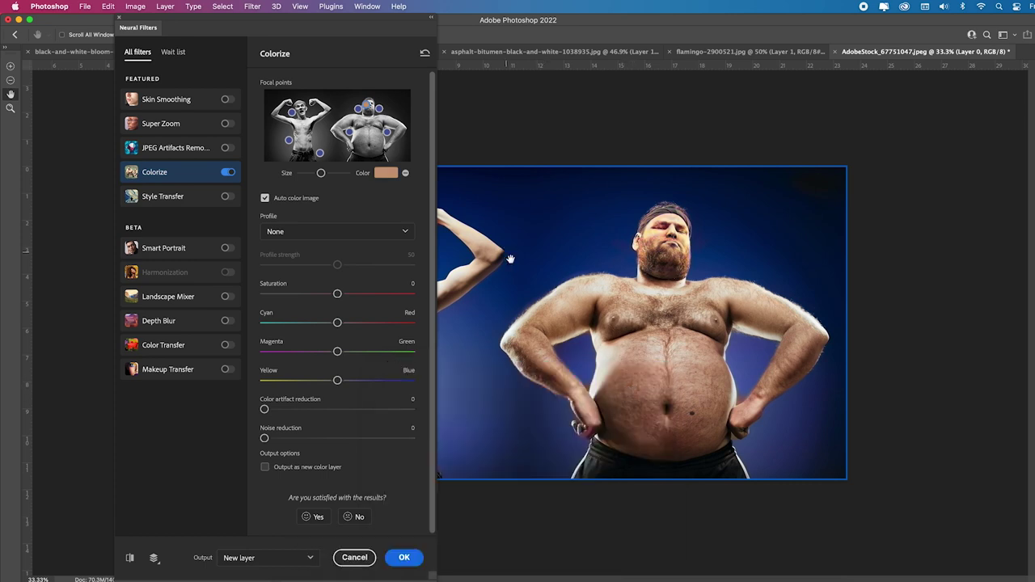
click(386, 173)
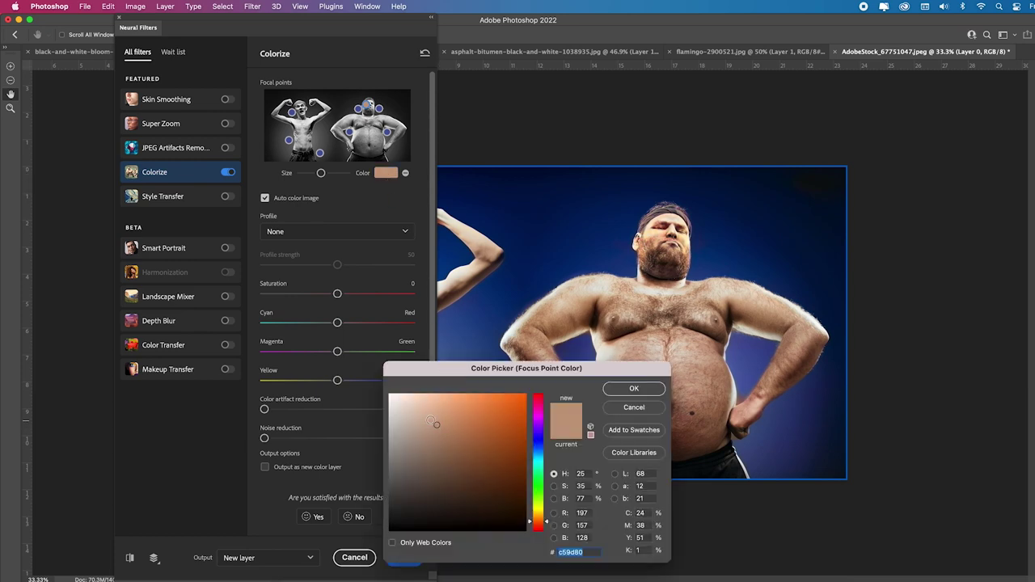
click(430, 420)
click(647, 393)
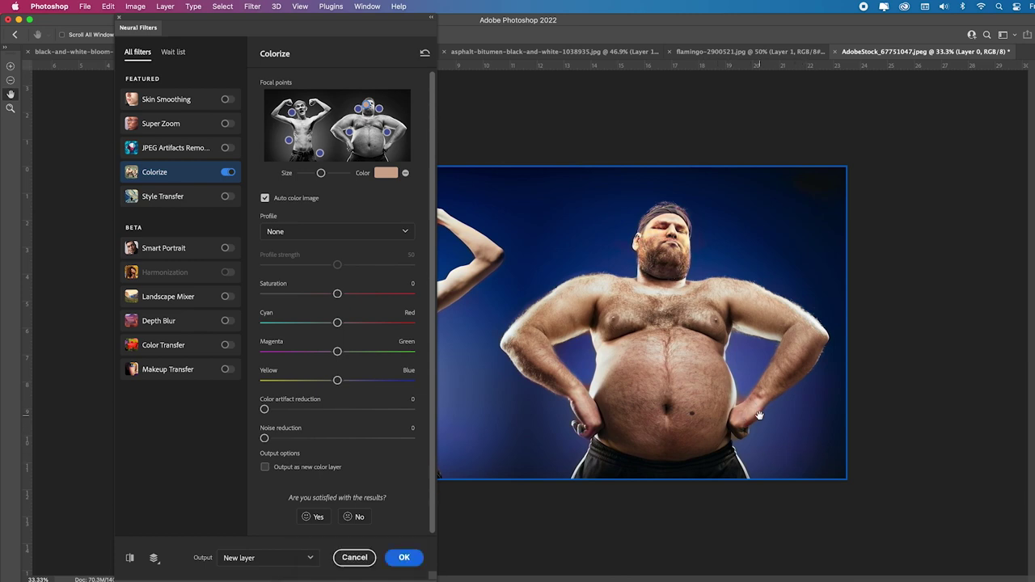
key(Return)
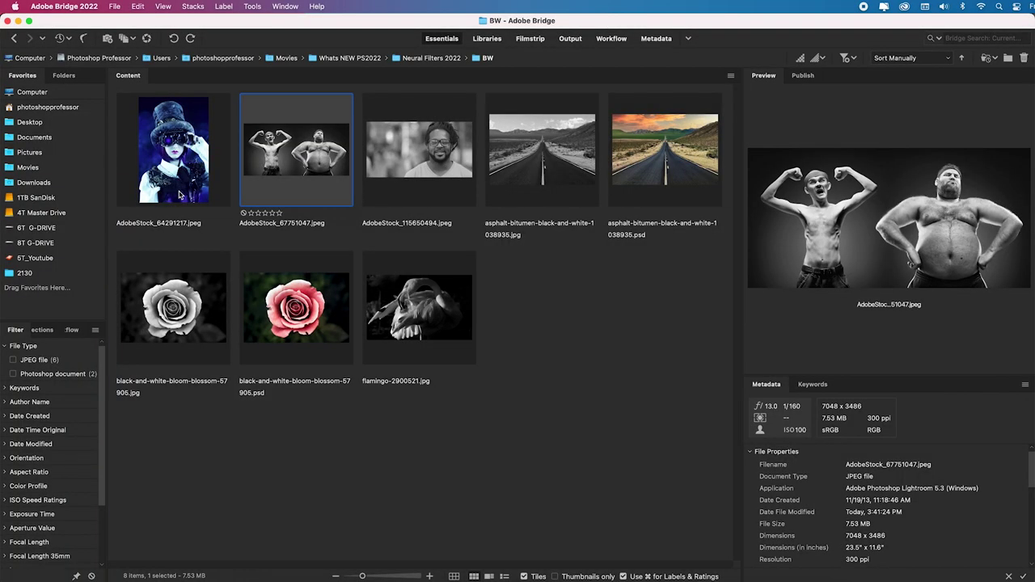
Step: Open AdobeStock_64291217.jpeg, the steampunk woman photo, from Bridge into Photoshop
double_click(180, 195)
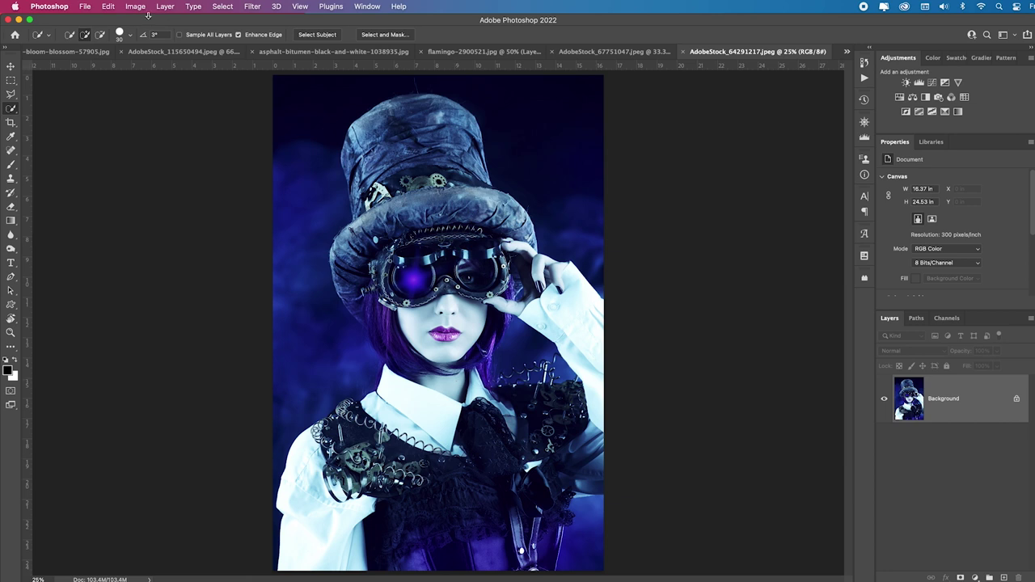
Step: Open Neural Filters and turn on the Colorize filter for the steampunk portrait
click(252, 6)
click(318, 54)
click(224, 171)
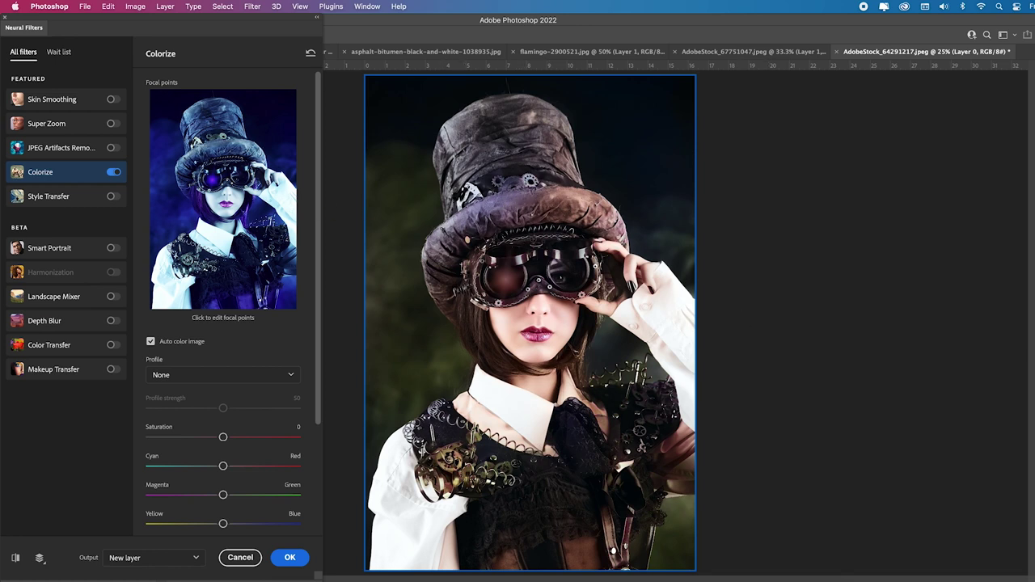
Step: Pick a dark brown (523924) as the colour for a new focal point
click(208, 148)
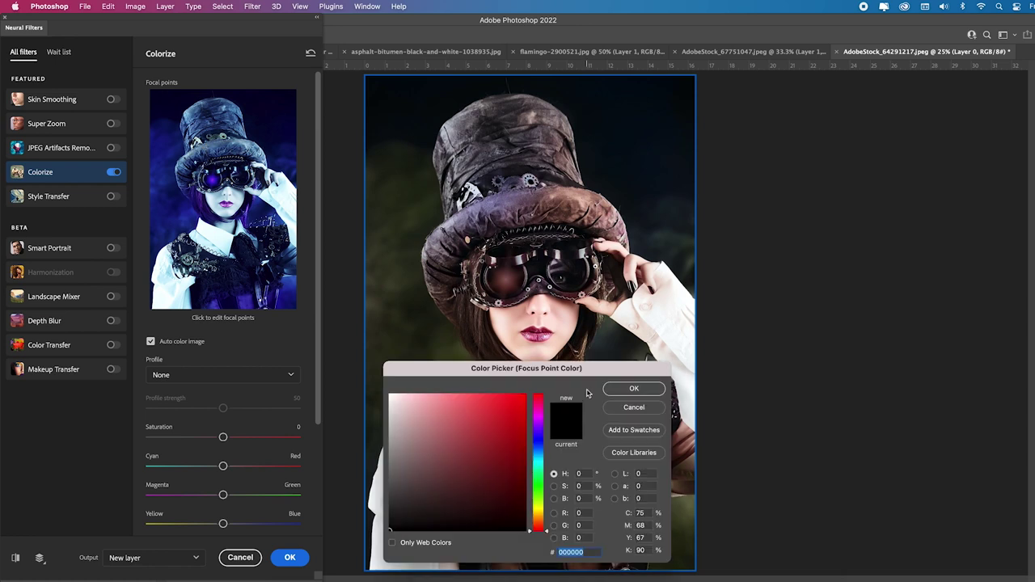
click(539, 521)
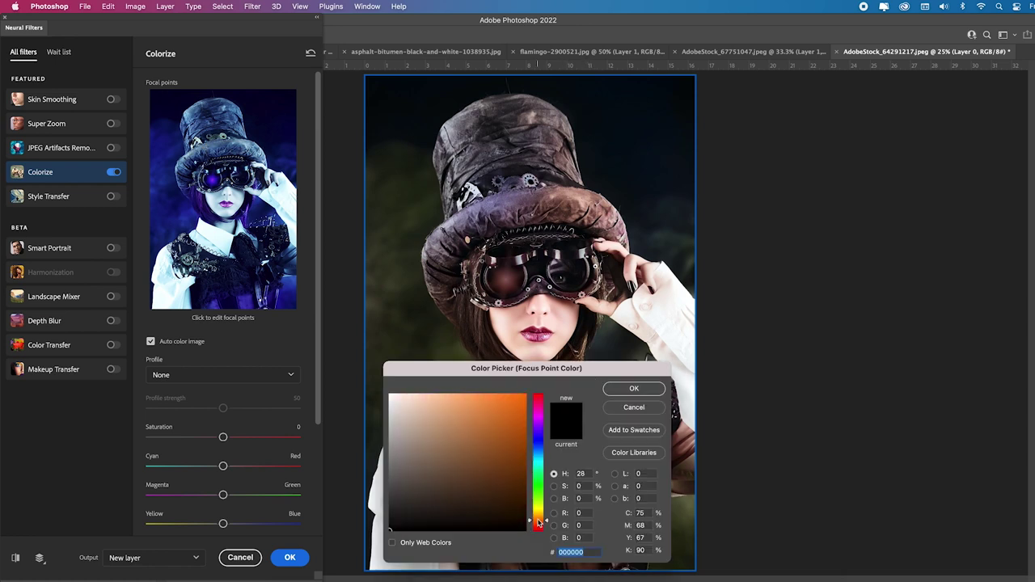
click(512, 493)
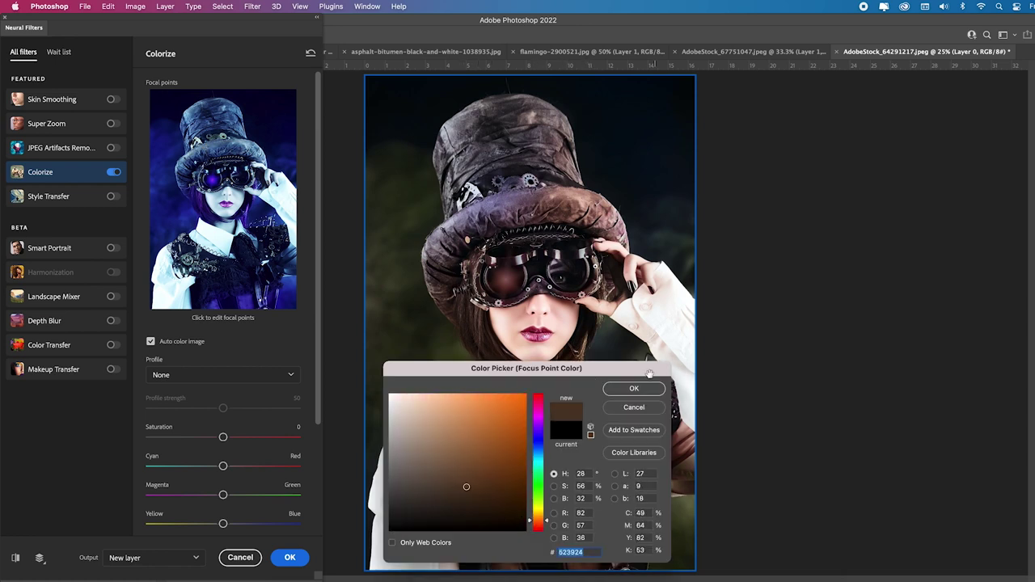
click(634, 389)
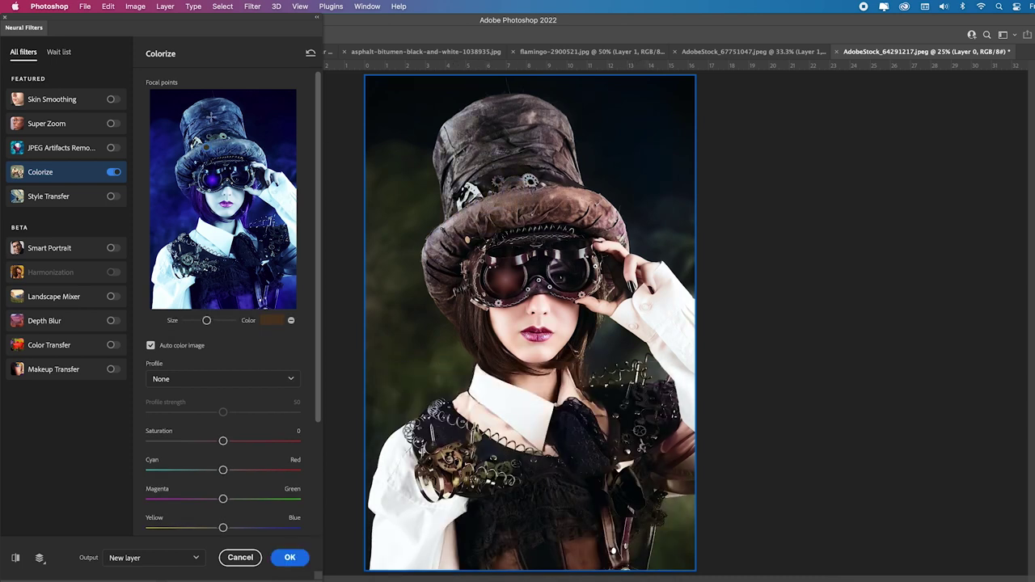
Step: Place the brown focal point on the top hat and lighten its brown
click(204, 122)
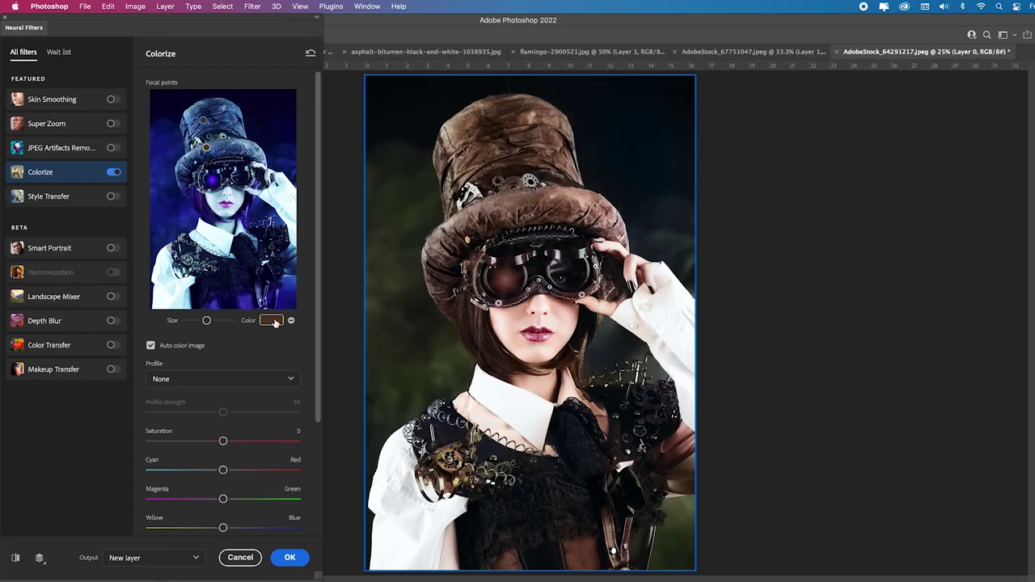
click(273, 321)
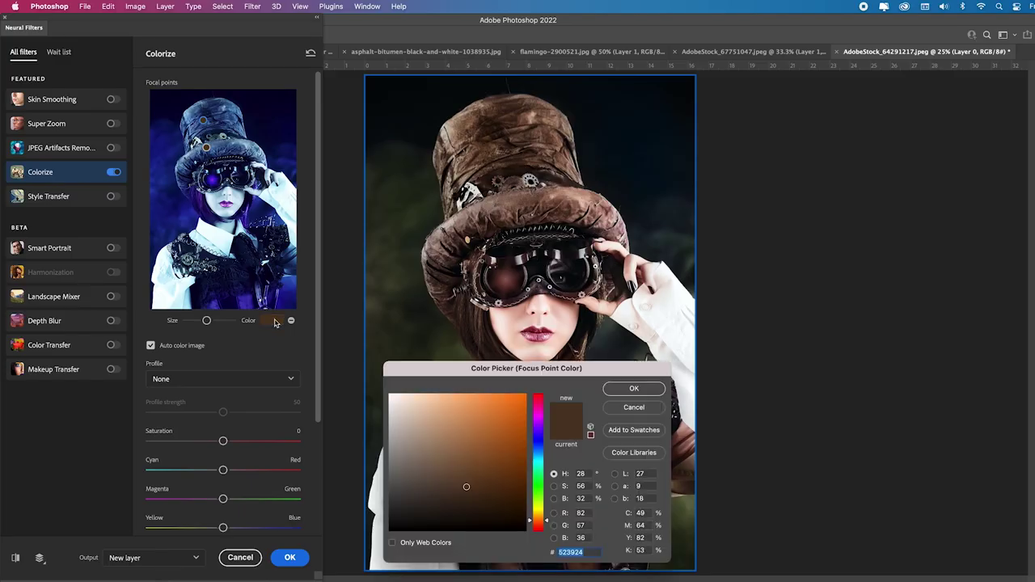
click(469, 450)
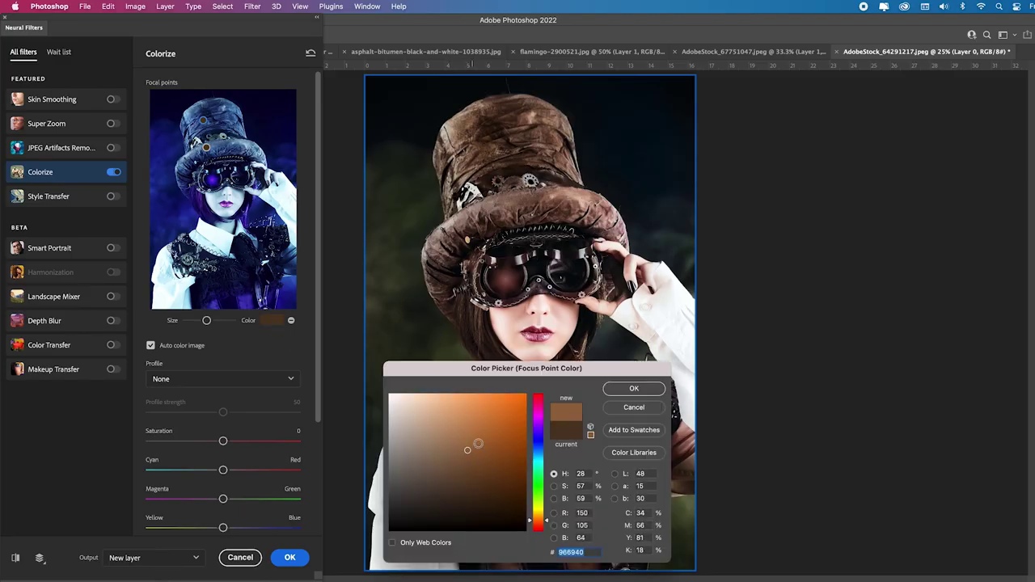
click(634, 389)
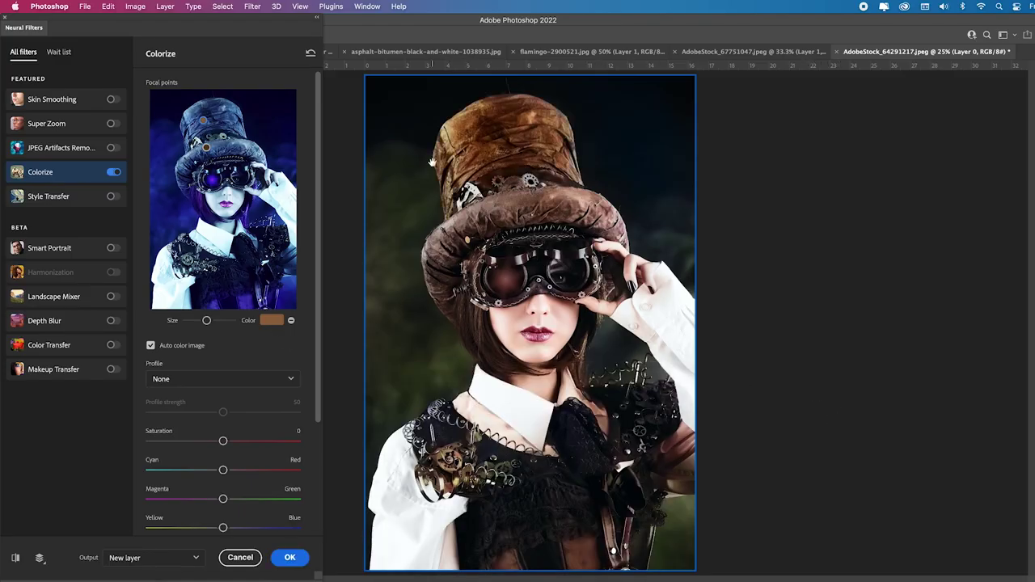
Step: Change the hat's focal colour to a duller, greyer brown and apply the colorization
click(275, 321)
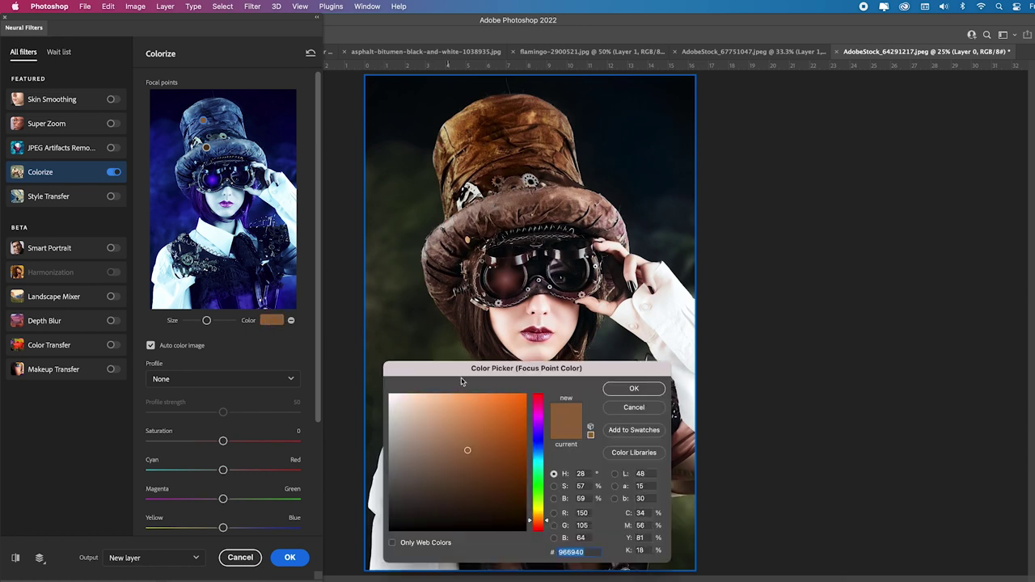
click(431, 450)
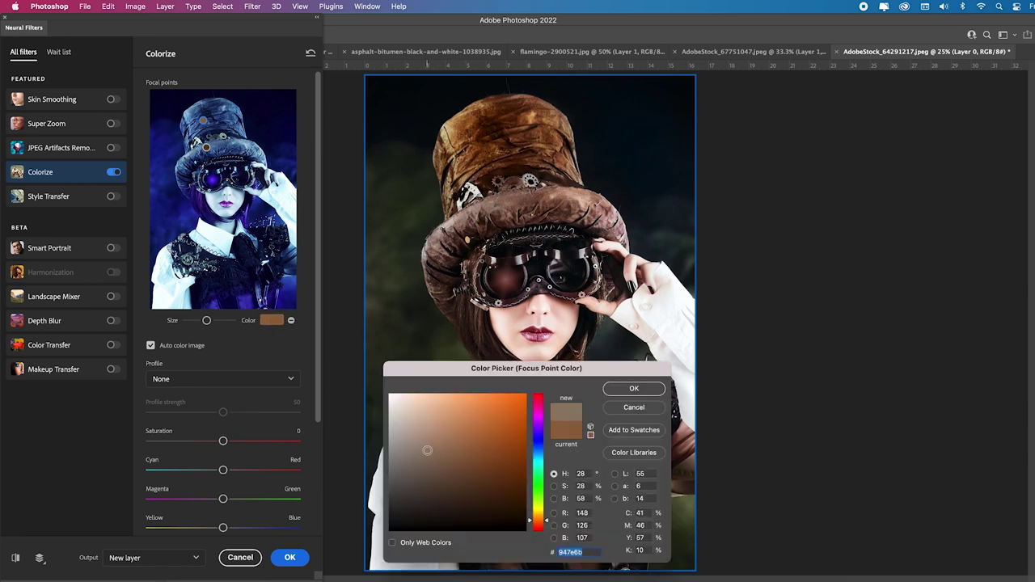
click(630, 393)
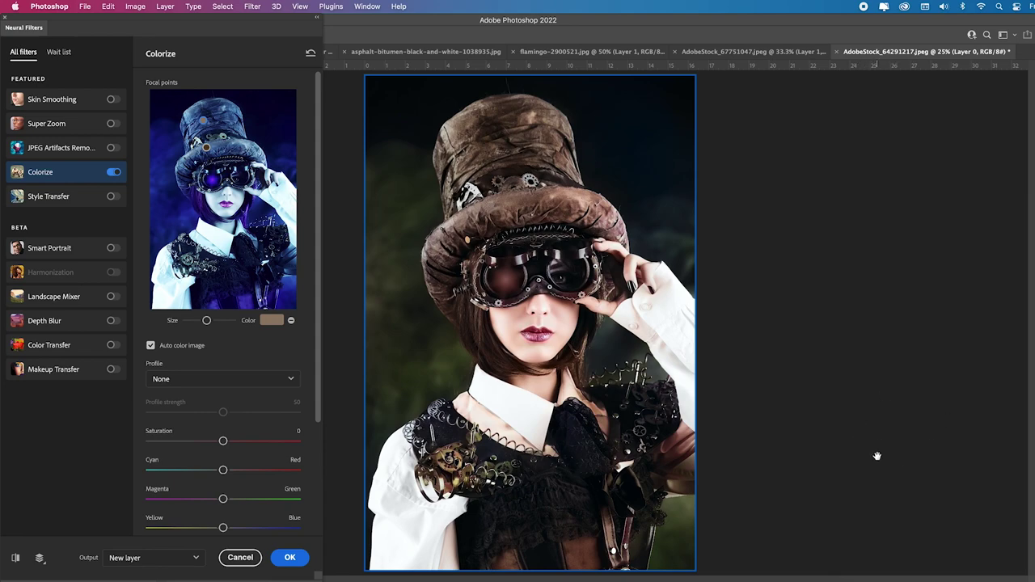
click(290, 558)
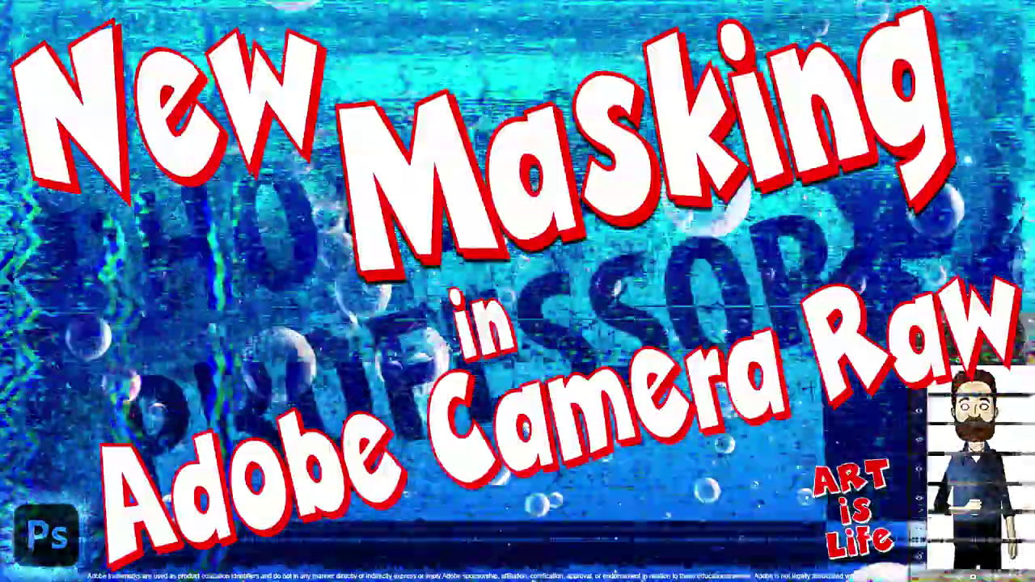
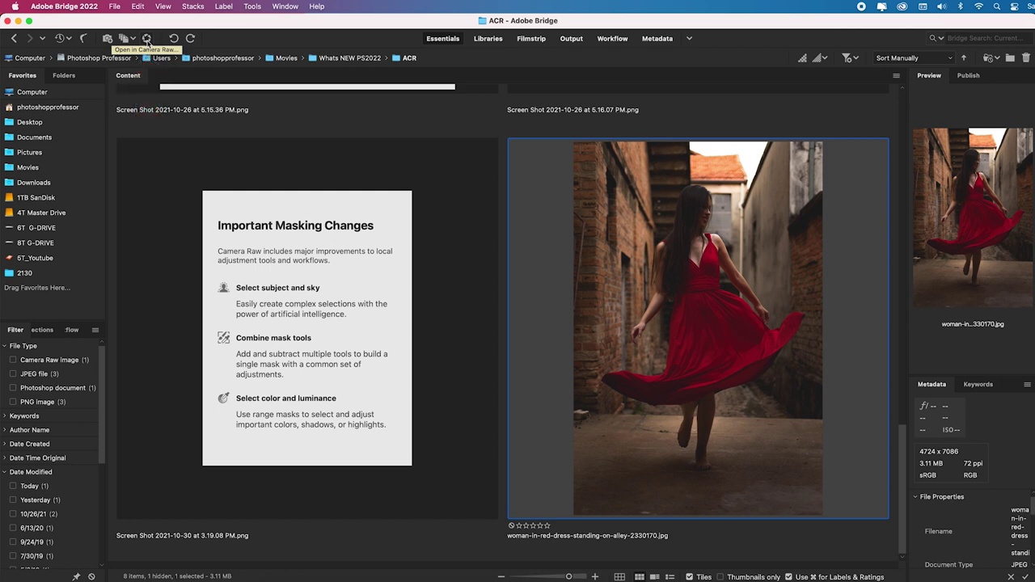
Step: Open woman-in-red-dress-standing-on-alley-2330170.jpg from Bridge in Camera Raw
click(147, 40)
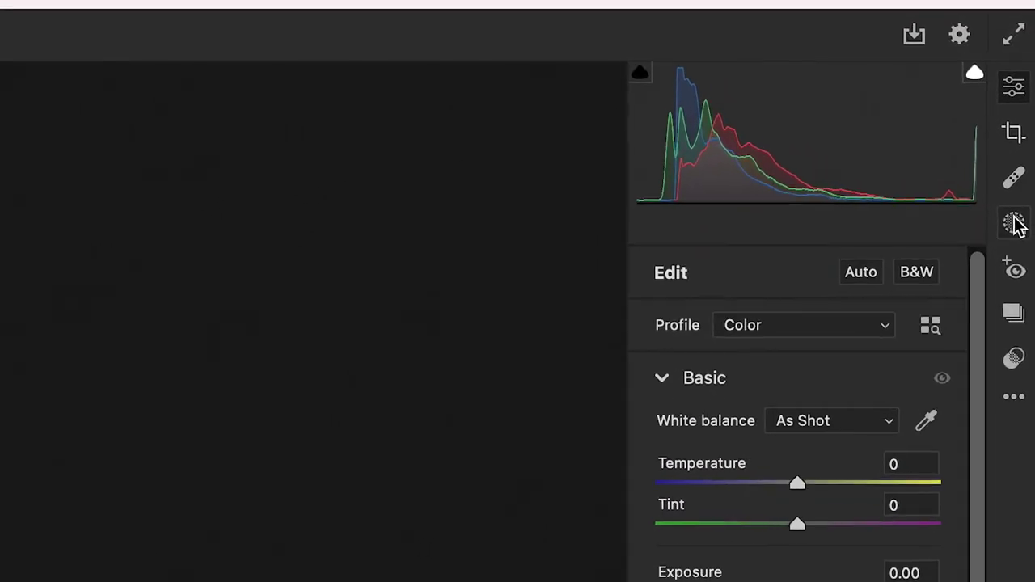
Step: Show the Masking panel's Create New Mask options and read each option's info card
mouse_move(1017, 223)
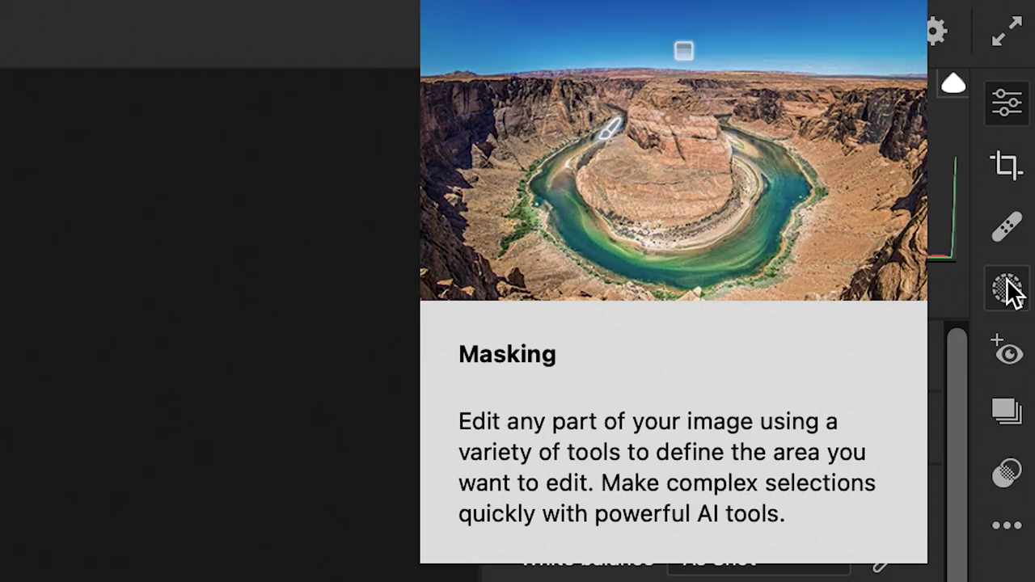
click(1008, 288)
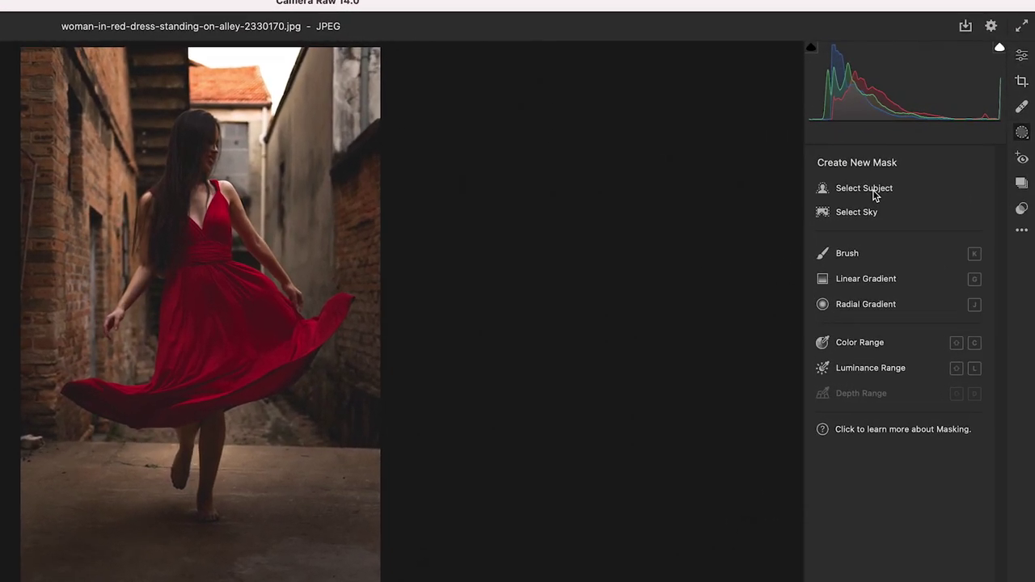
mouse_move(923, 158)
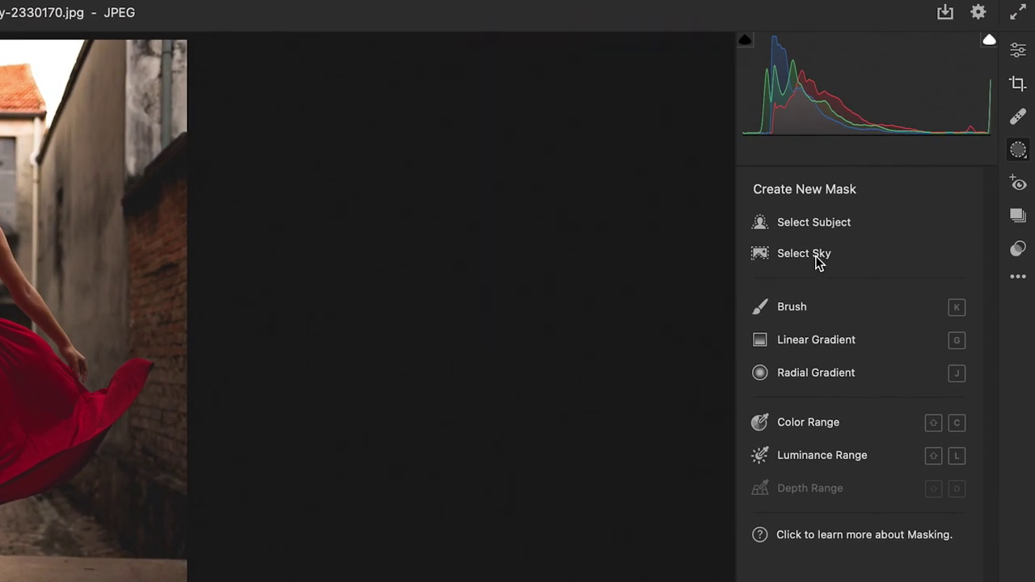
mouse_move(815, 259)
mouse_move(831, 338)
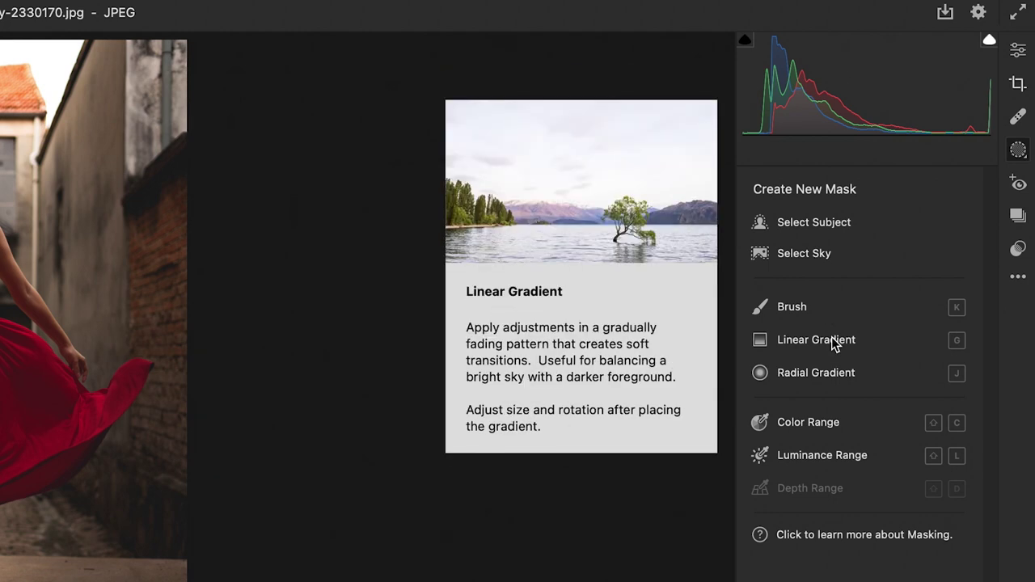
mouse_move(840, 377)
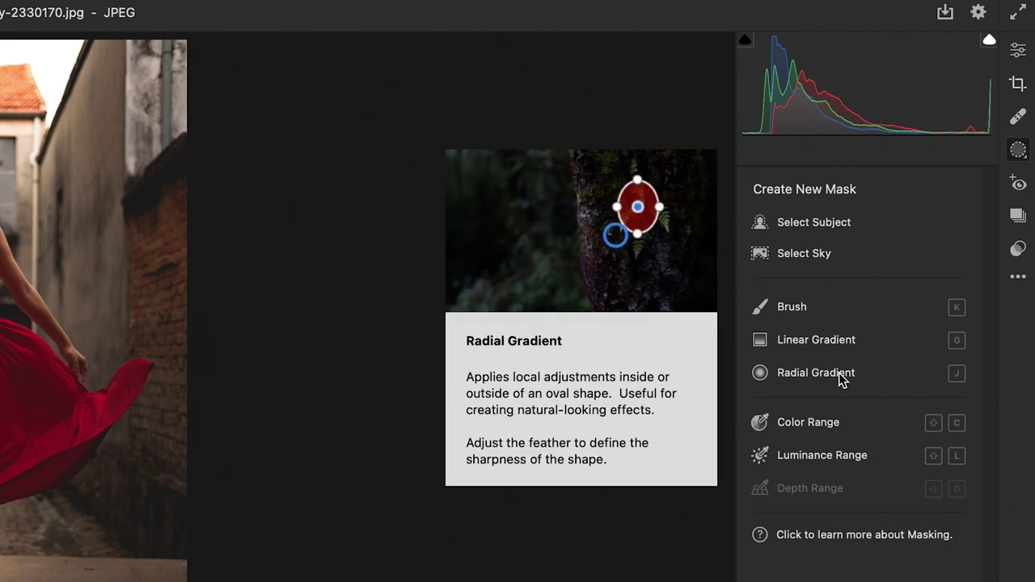
mouse_move(836, 427)
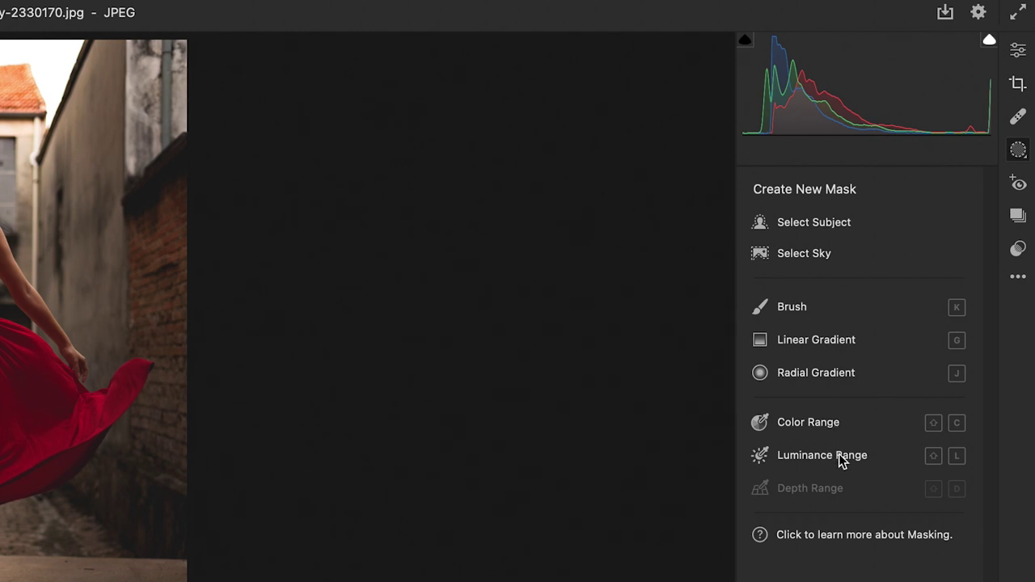
mouse_move(839, 456)
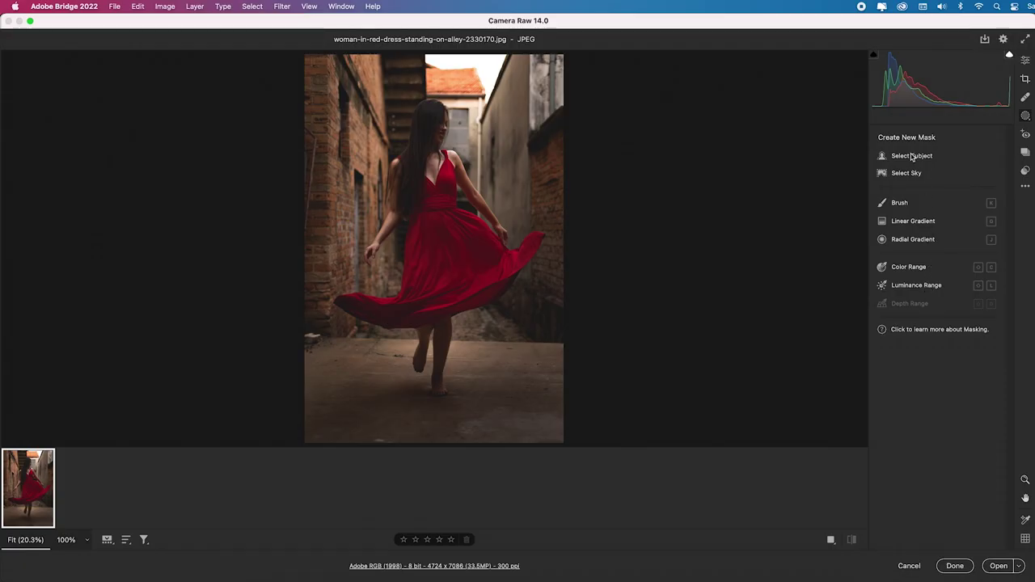
Step: Create a Select Subject mask on the woman and make its overlay green
click(912, 156)
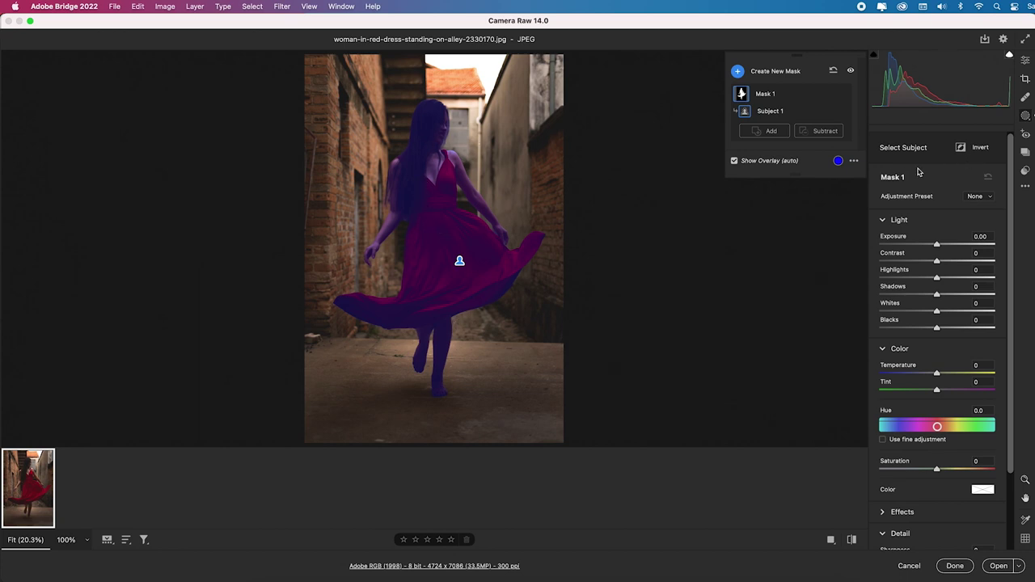
click(838, 160)
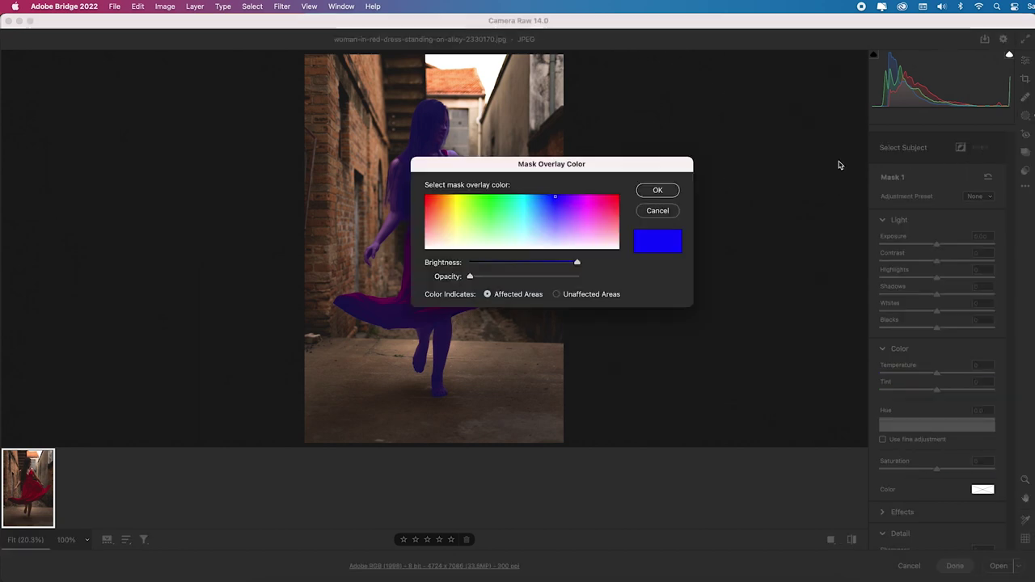
click(502, 194)
click(658, 190)
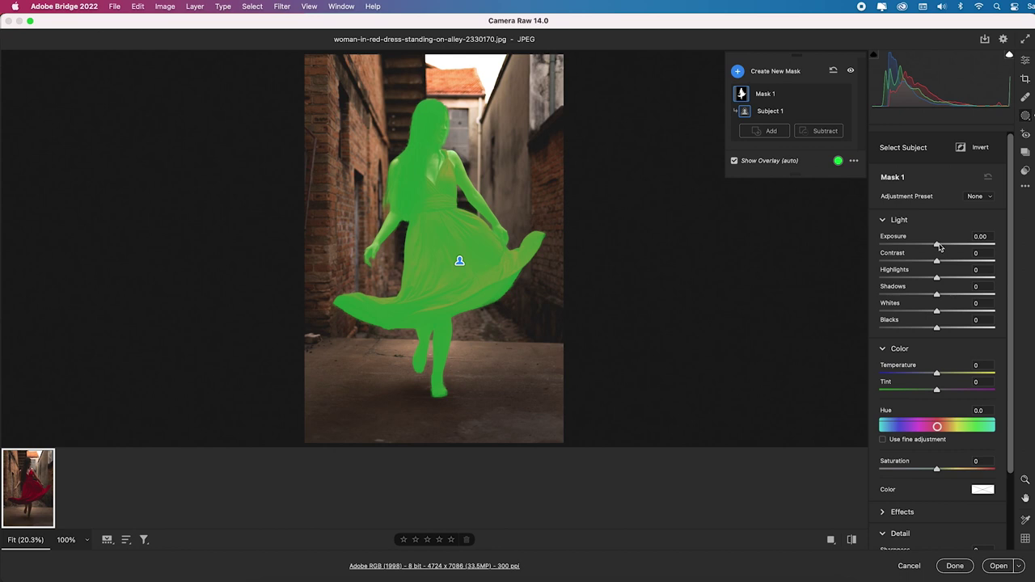
Step: Set the woman's mask to Exposure +1.10, Contrast +14, Highlights -12 and Blacks -30
drag(939, 248, 954, 246)
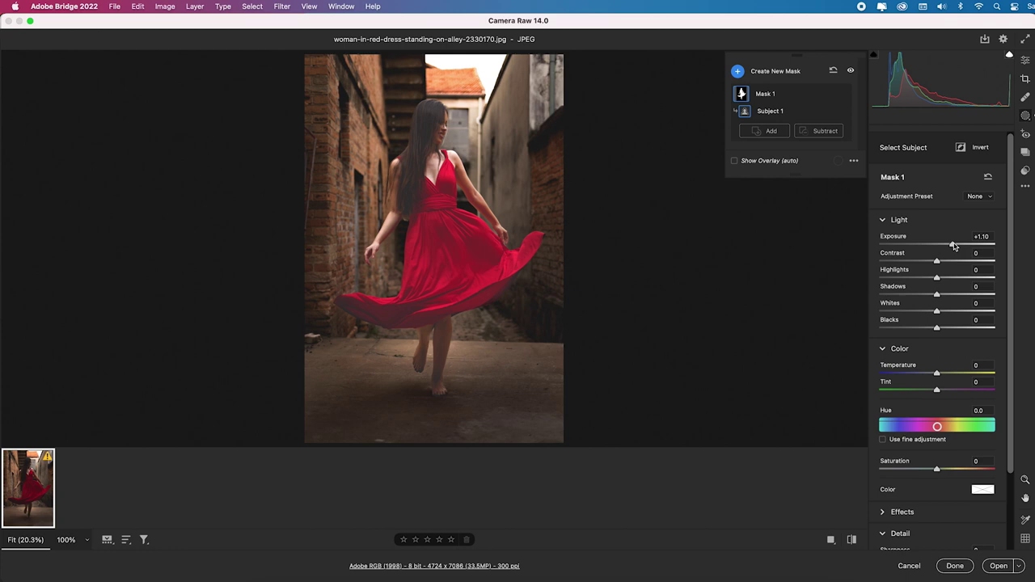
drag(937, 327, 920, 330)
mouse_move(937, 262)
mouse_down()
mouse_move(945, 263)
mouse_move(930, 280)
mouse_up()
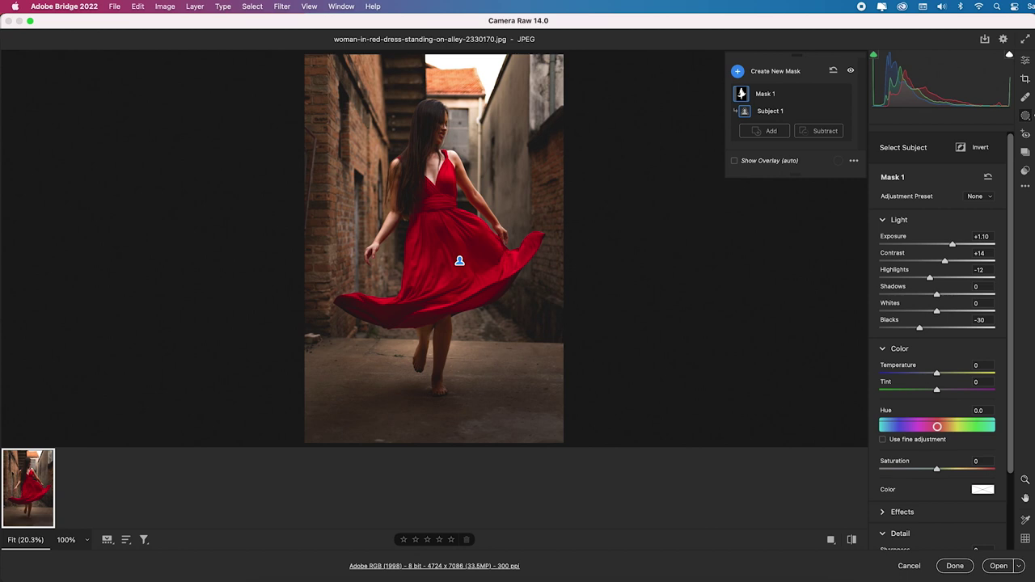
Step: Add a Color Range mask sampled from the red dress
click(1029, 120)
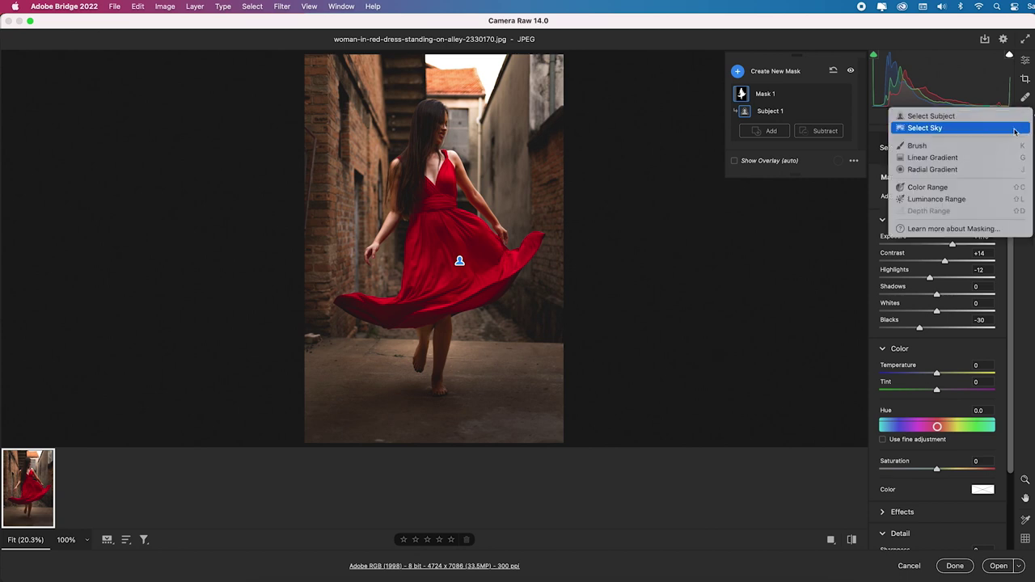
click(960, 189)
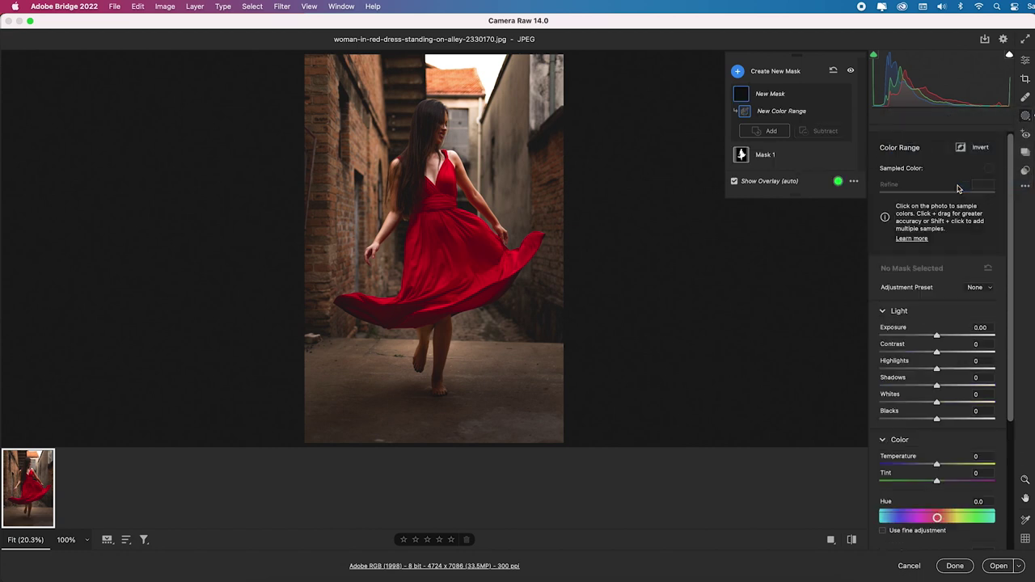
drag(418, 244, 451, 265)
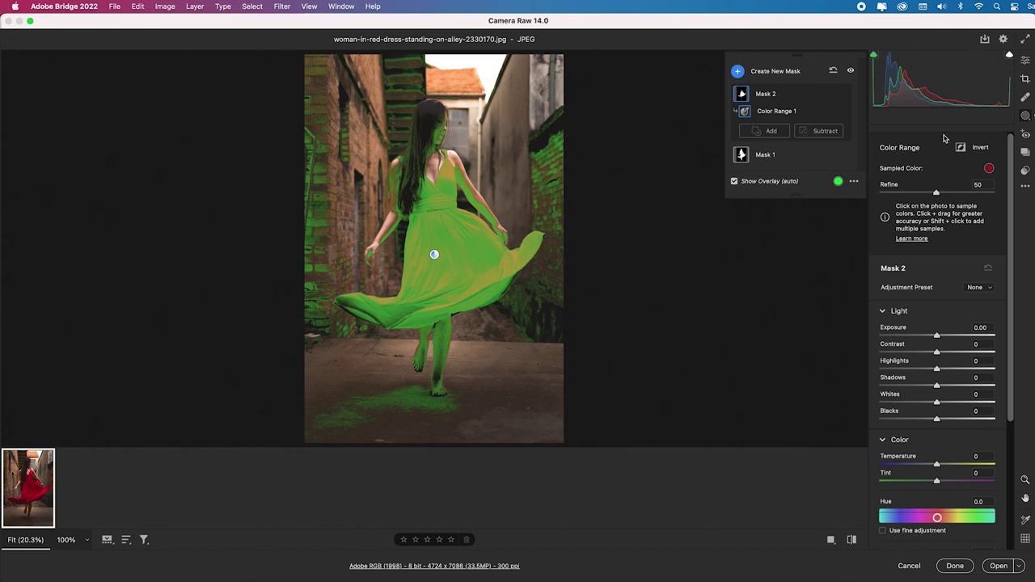
Step: Brush the hair, walls, legs and arm out of the dress mask, then set Hue -9.6
click(826, 132)
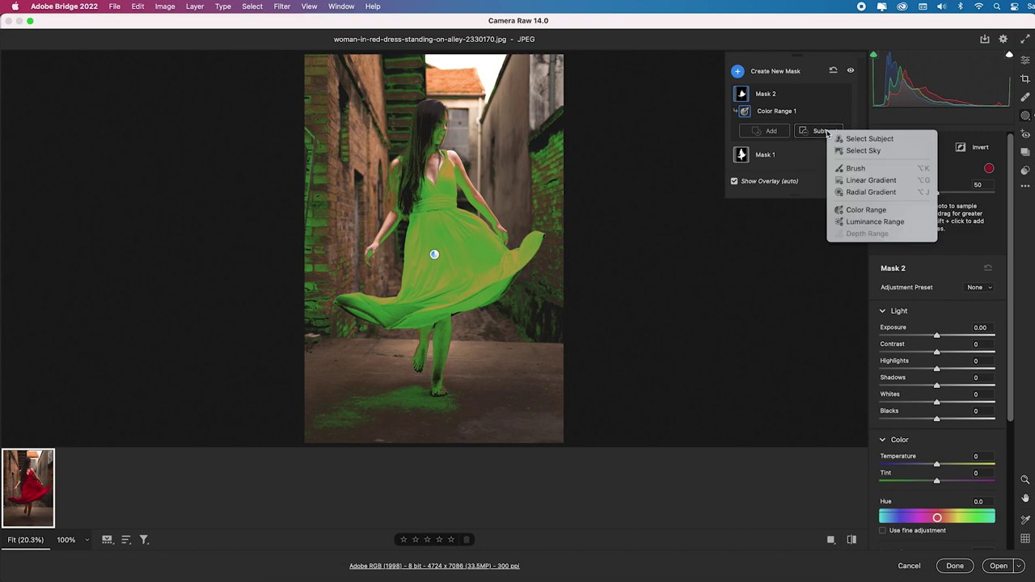
click(856, 169)
key(bracketright)
key(bracketright)
key(bracketright)
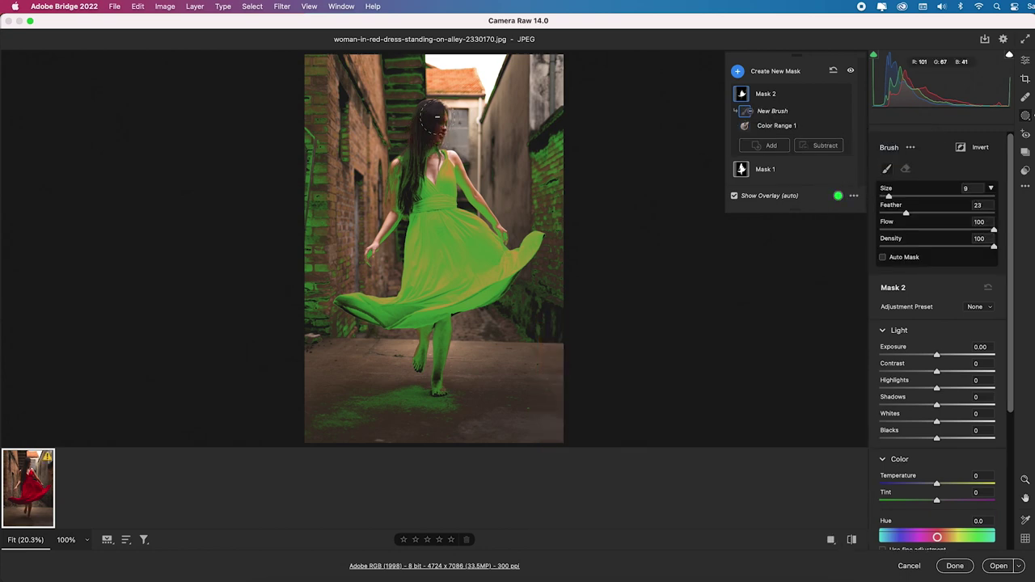
mouse_move(402, 151)
mouse_down()
mouse_move(392, 187)
mouse_move(377, 166)
mouse_move(401, 212)
mouse_move(373, 236)
mouse_move(373, 257)
mouse_up()
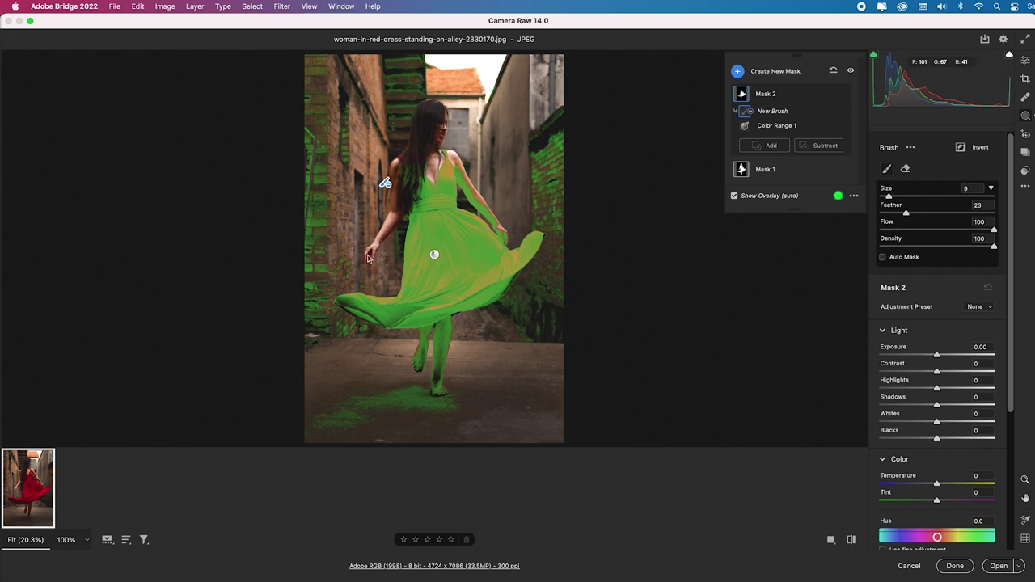
mouse_move(317, 65)
mouse_down()
mouse_move(298, 197)
mouse_move(304, 243)
mouse_move(320, 190)
mouse_move(322, 344)
mouse_up()
mouse_move(393, 63)
mouse_down()
mouse_move(405, 109)
mouse_move(425, 89)
mouse_up()
mouse_move(545, 136)
mouse_down()
mouse_move(534, 214)
mouse_move(555, 220)
mouse_move(561, 141)
mouse_move(557, 275)
mouse_move(559, 261)
mouse_move(436, 356)
mouse_move(441, 340)
mouse_move(429, 332)
mouse_move(424, 343)
mouse_move(449, 352)
mouse_move(451, 322)
mouse_move(440, 390)
mouse_up()
drag(467, 160, 499, 235)
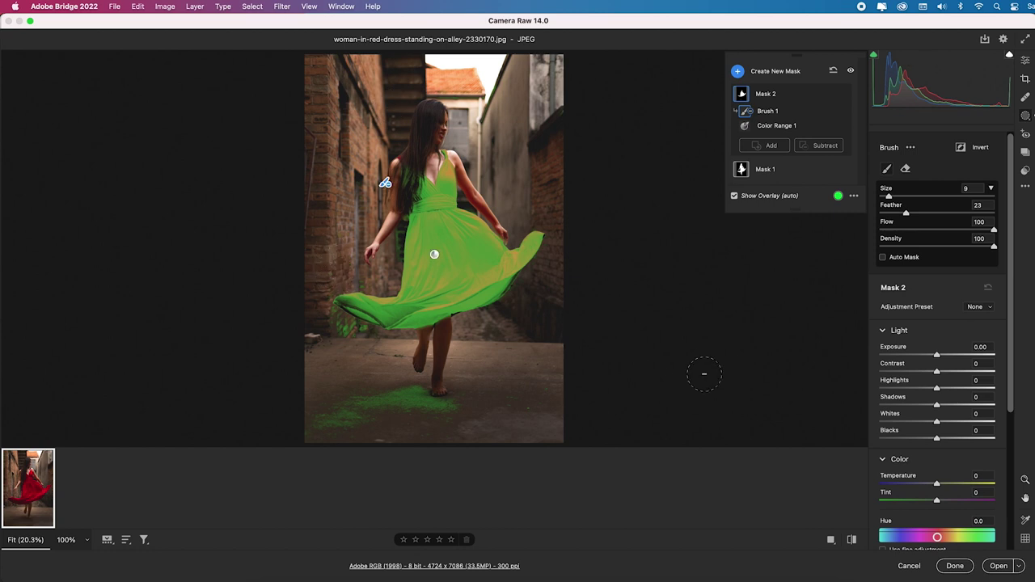
mouse_move(937, 537)
mouse_down()
mouse_move(961, 537)
mouse_move(936, 538)
mouse_up()
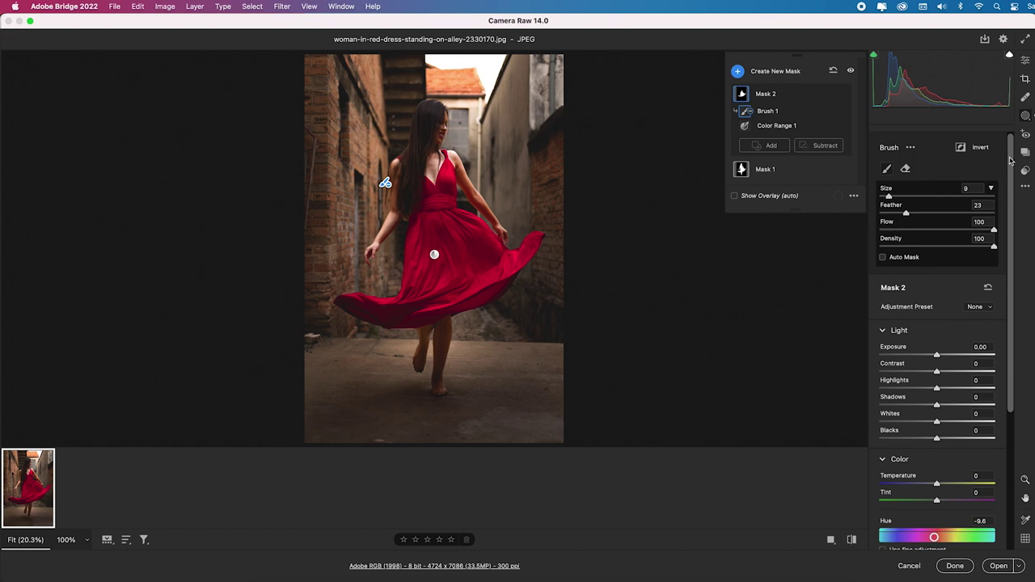
Step: Give the whole photo Clarity +23, Dehaze +29 and Vignetting -18, then finish with Done
click(1027, 62)
click(900, 177)
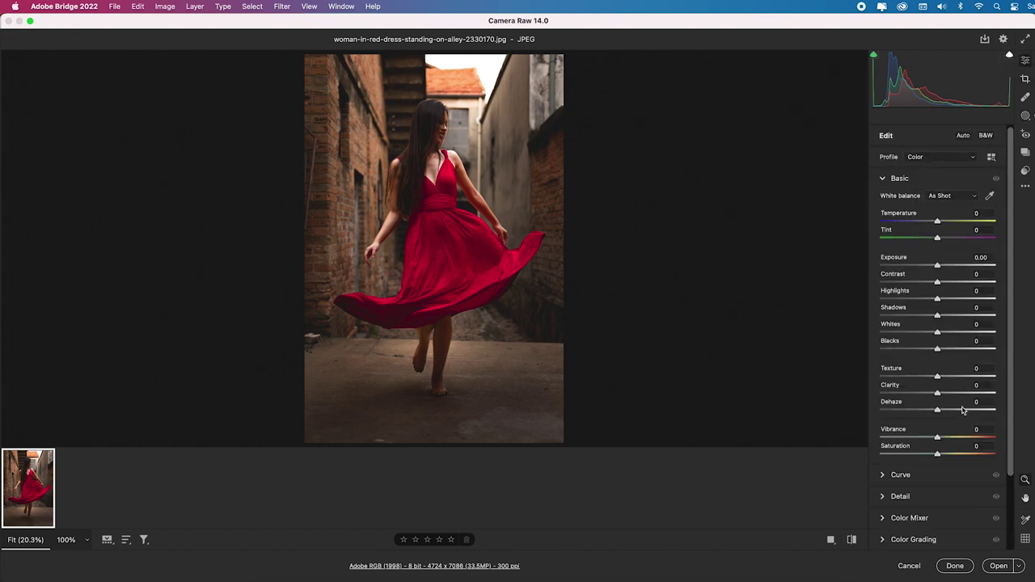
drag(939, 409, 955, 413)
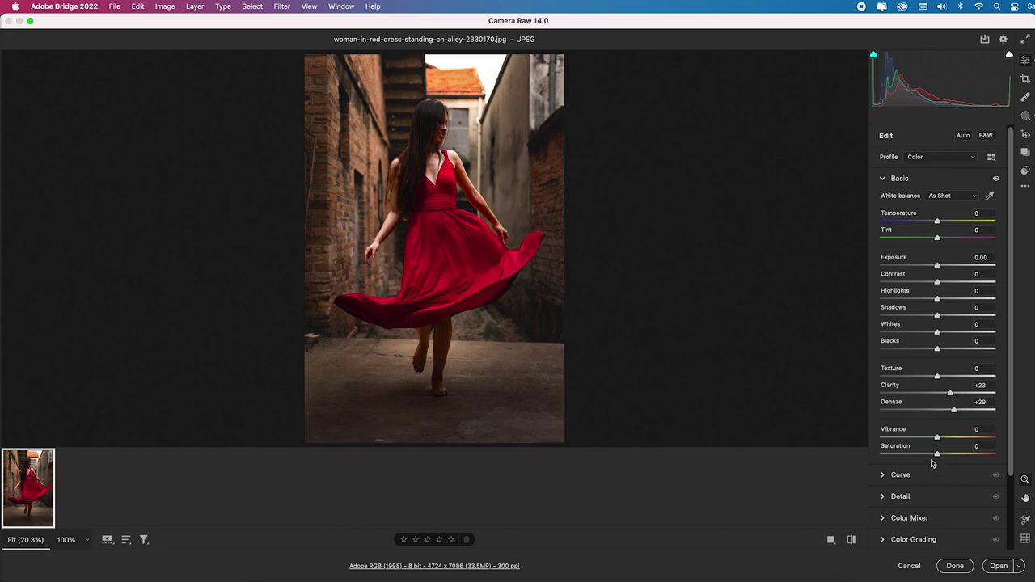
mouse_move(940, 439)
mouse_down()
mouse_move(951, 437)
mouse_move(932, 456)
mouse_up()
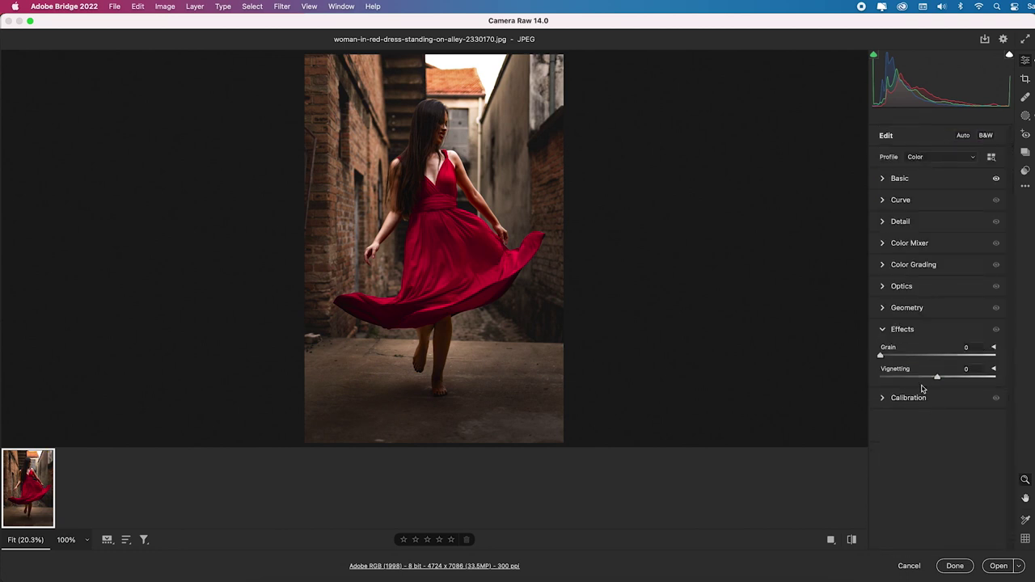
drag(939, 376, 927, 380)
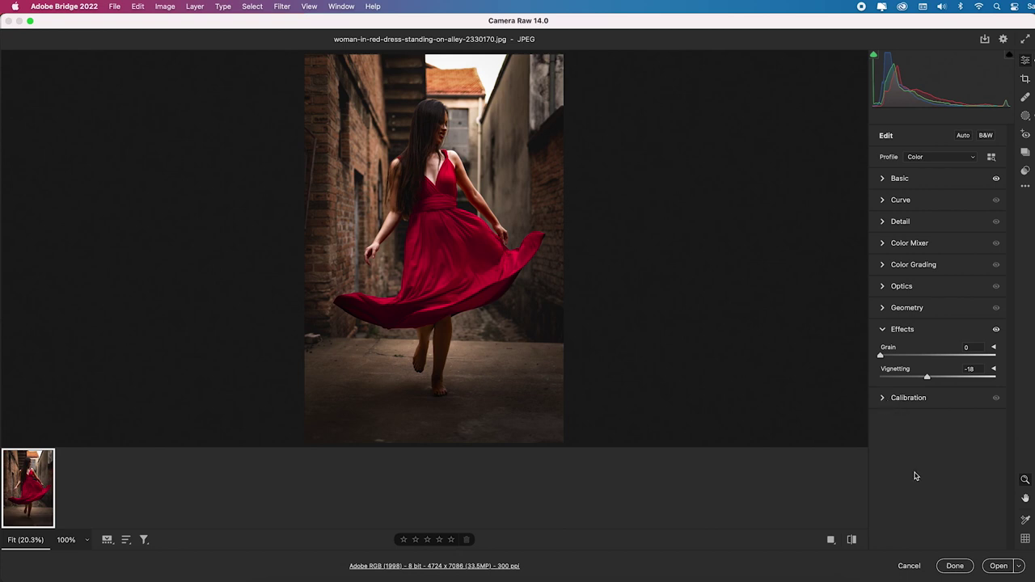
click(955, 566)
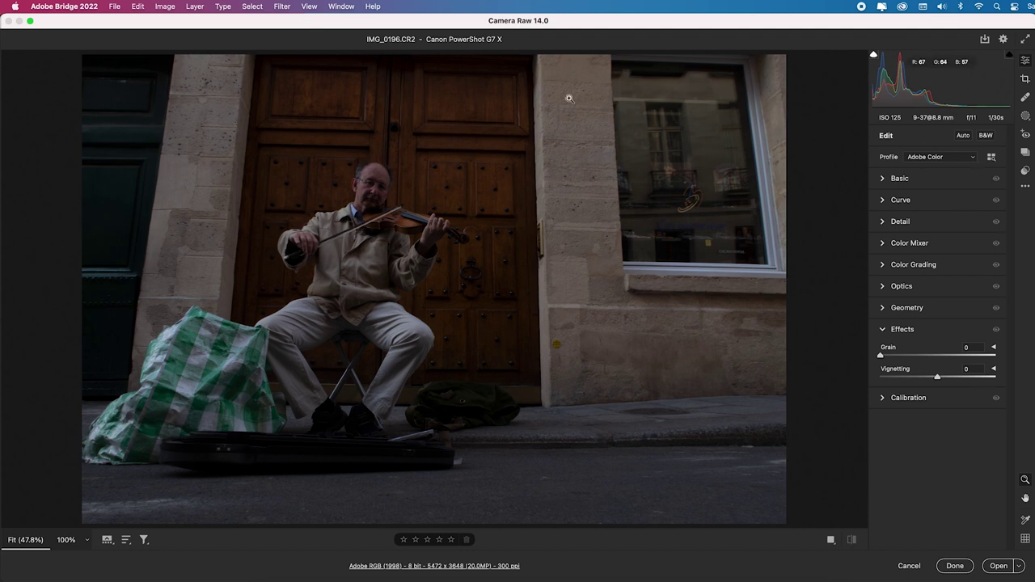
Step: Create a Select Subject mask on the violinist in IMG_0196.CR2
mouse_move(934, 89)
click(1029, 119)
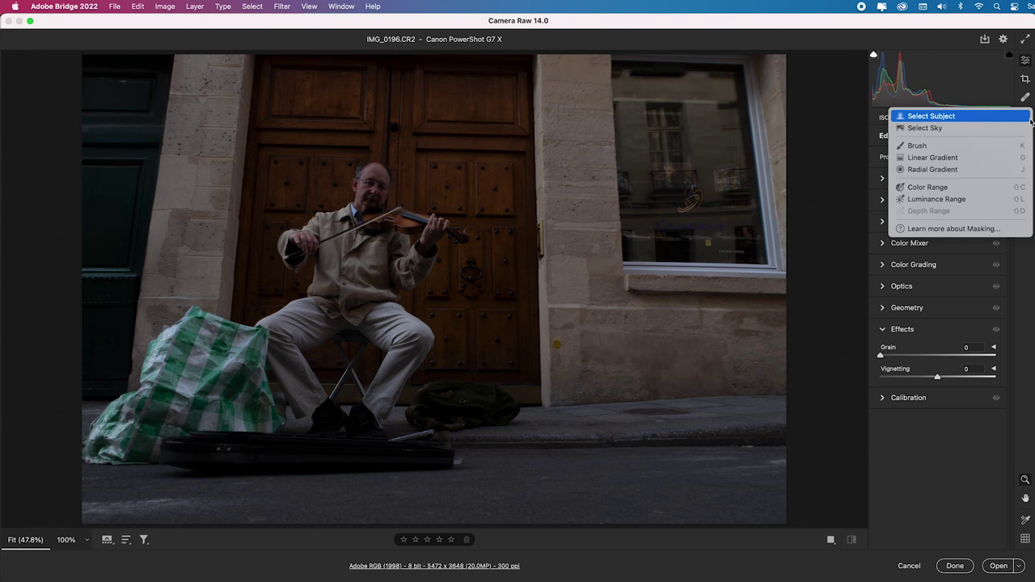
click(976, 119)
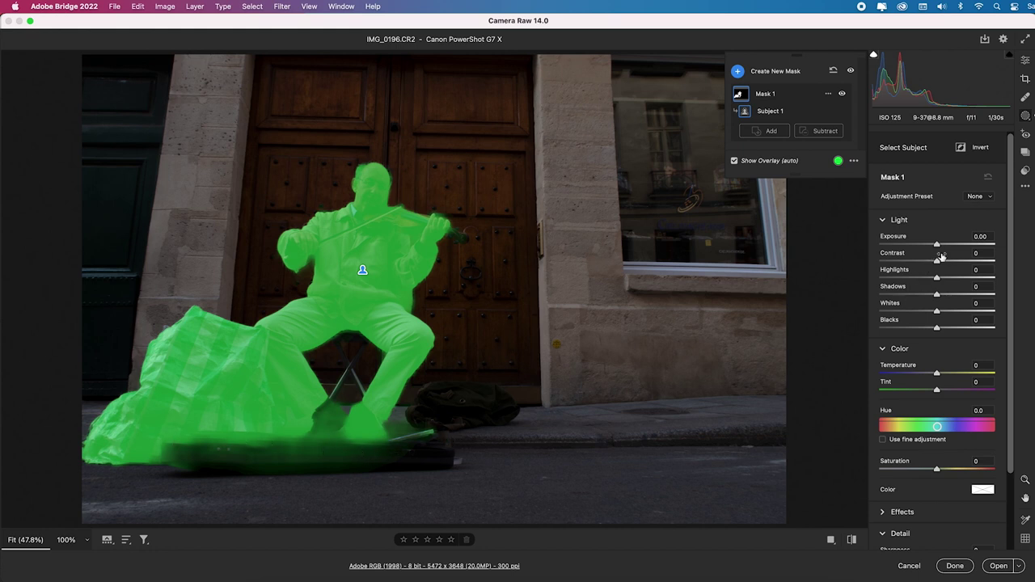
Step: Set the violinist mask to Exposure +1.70, Shadows +48 and Blacks -7
drag(941, 248, 961, 245)
drag(937, 295, 965, 294)
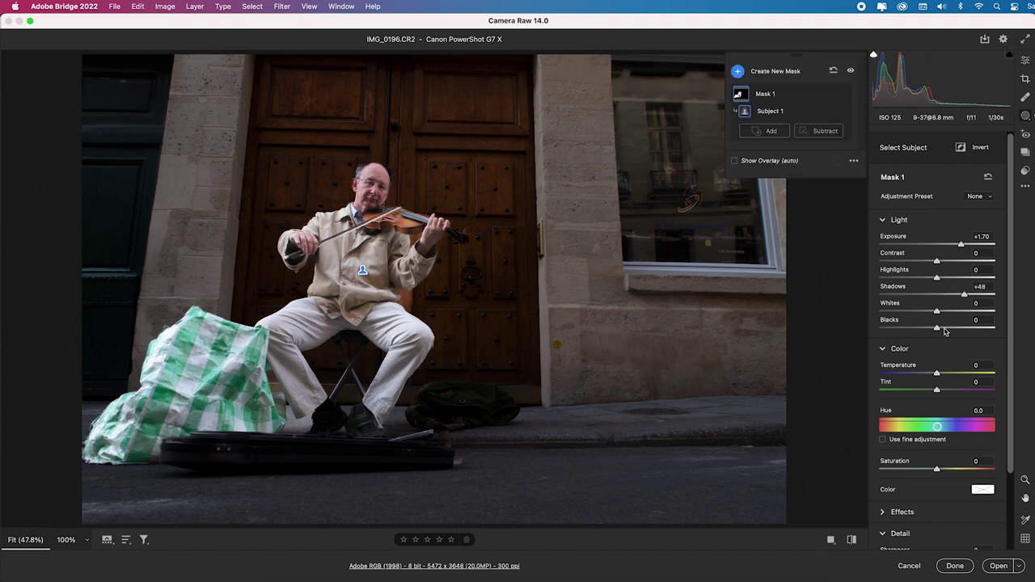
drag(939, 327, 934, 328)
right_click(797, 95)
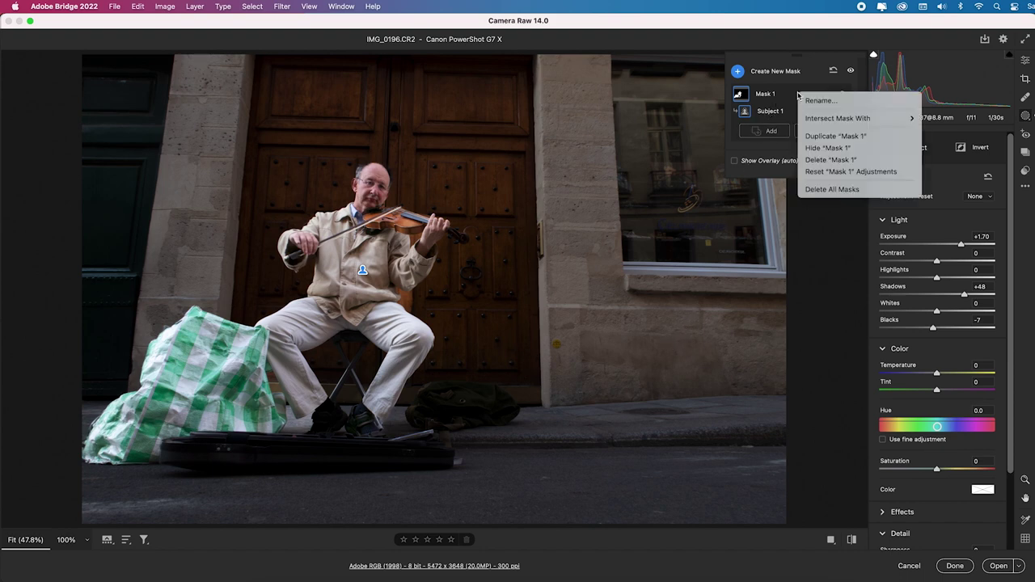
Step: Duplicate Mask 1, invert the copy, and set Exposure +1.15, Shadows +69, Blacks -17, Saturation +54
click(852, 138)
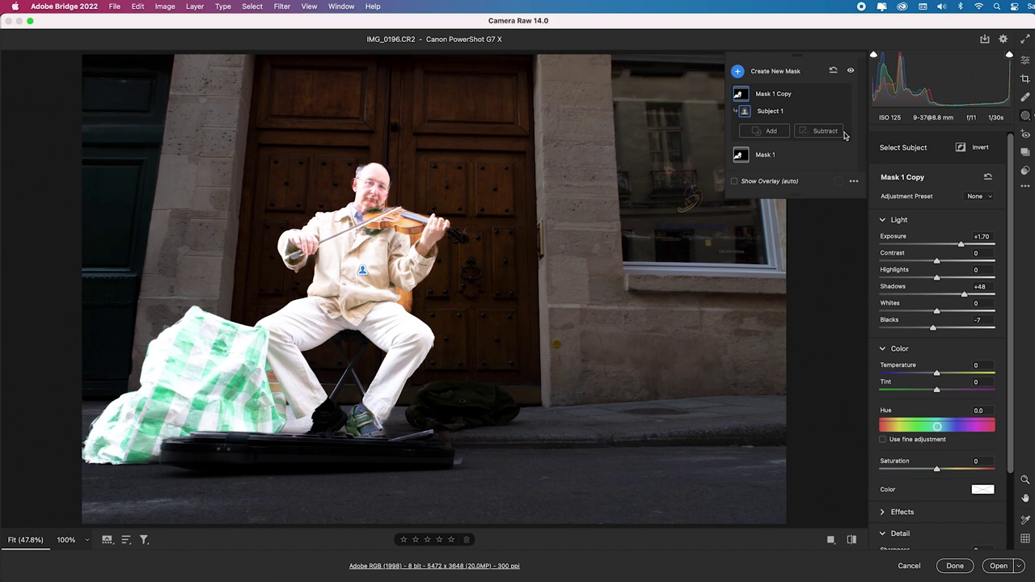
click(984, 150)
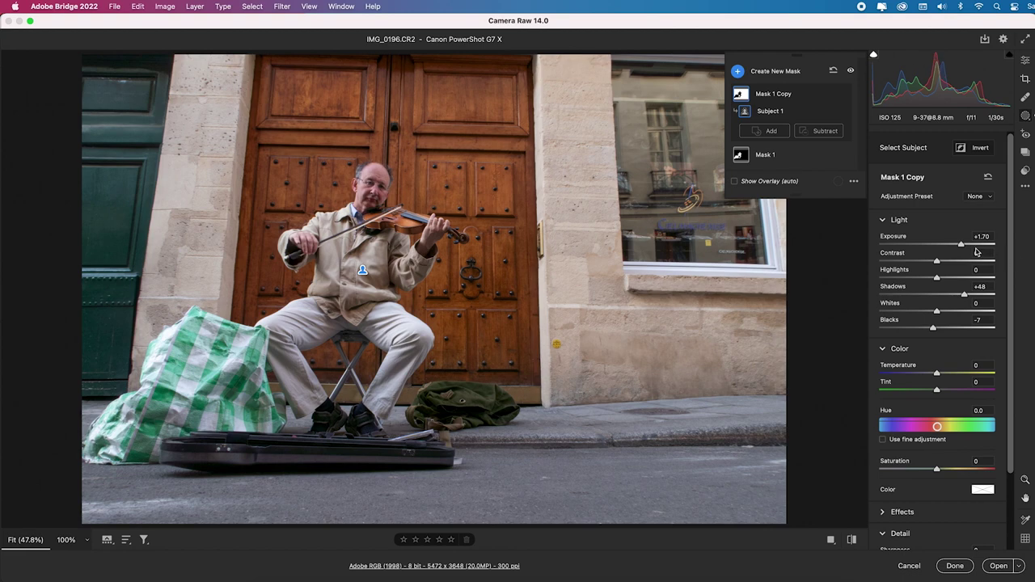
drag(964, 246, 935, 244)
drag(933, 328, 927, 328)
drag(964, 295, 976, 295)
drag(938, 470, 969, 472)
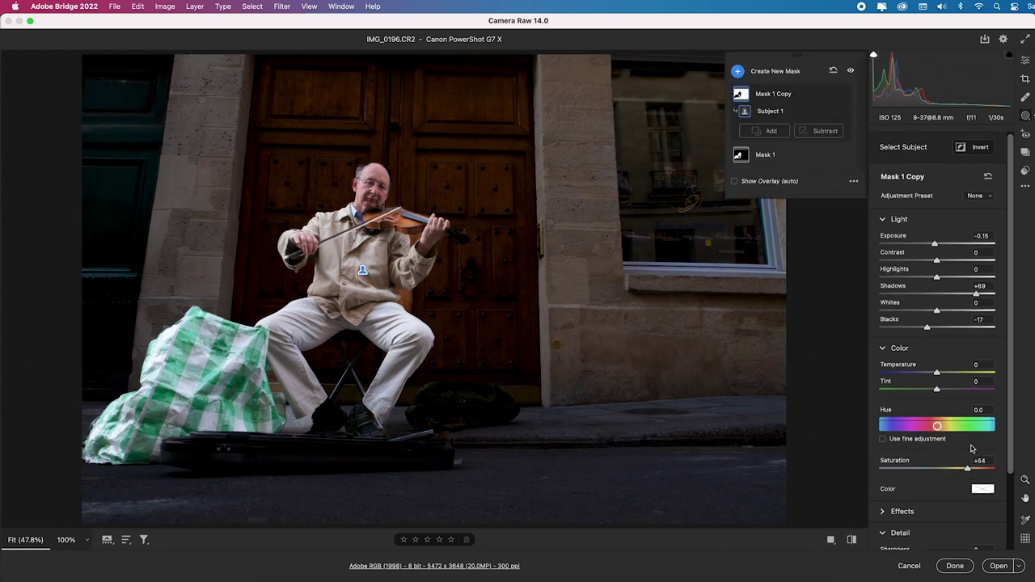
drag(936, 246, 954, 246)
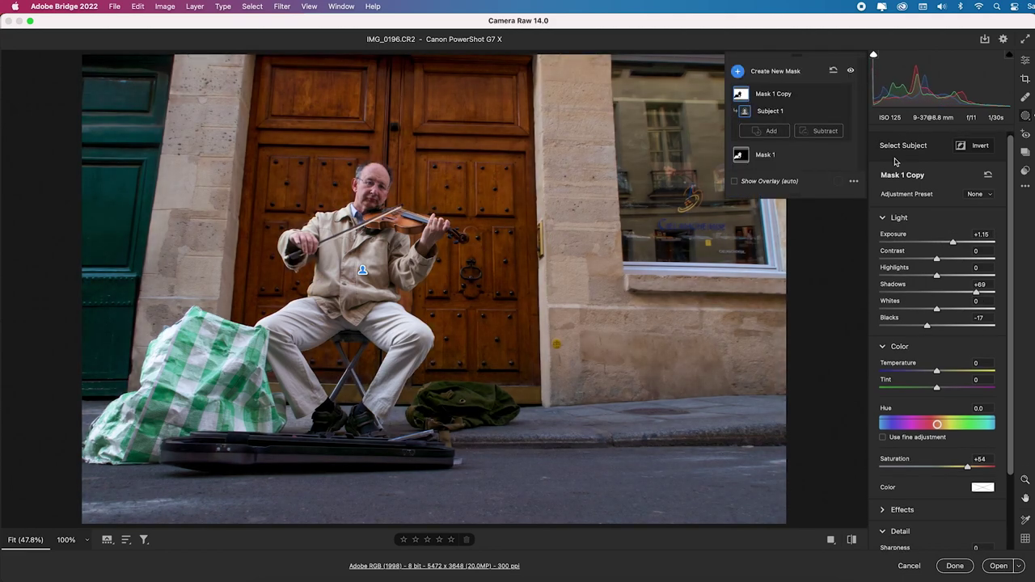
Step: Retune Mask 1 to Exposure +2.10, Contrast +21, Saturation +17 and Blacks -28
click(740, 154)
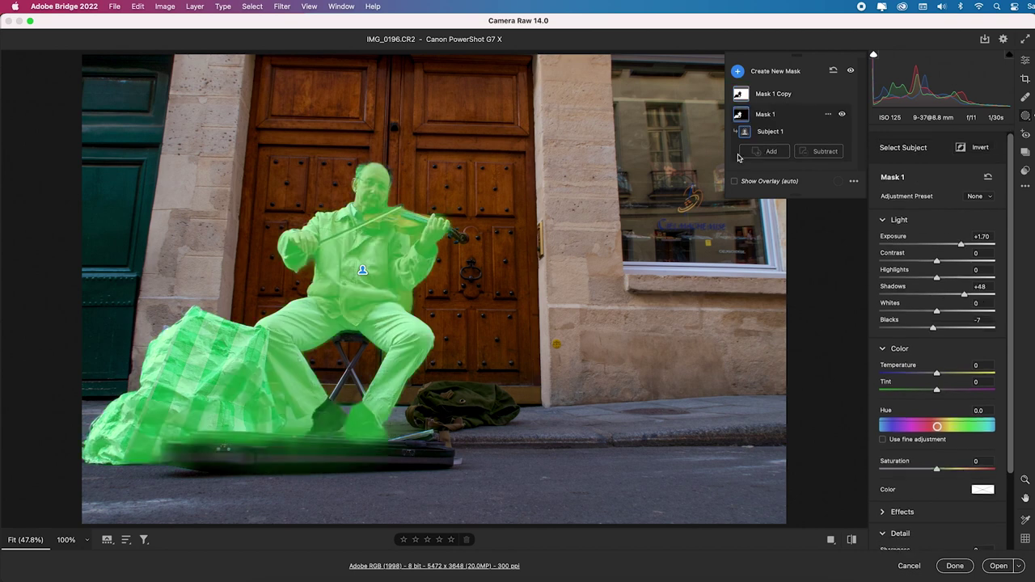
drag(961, 244, 953, 264)
drag(939, 473, 951, 474)
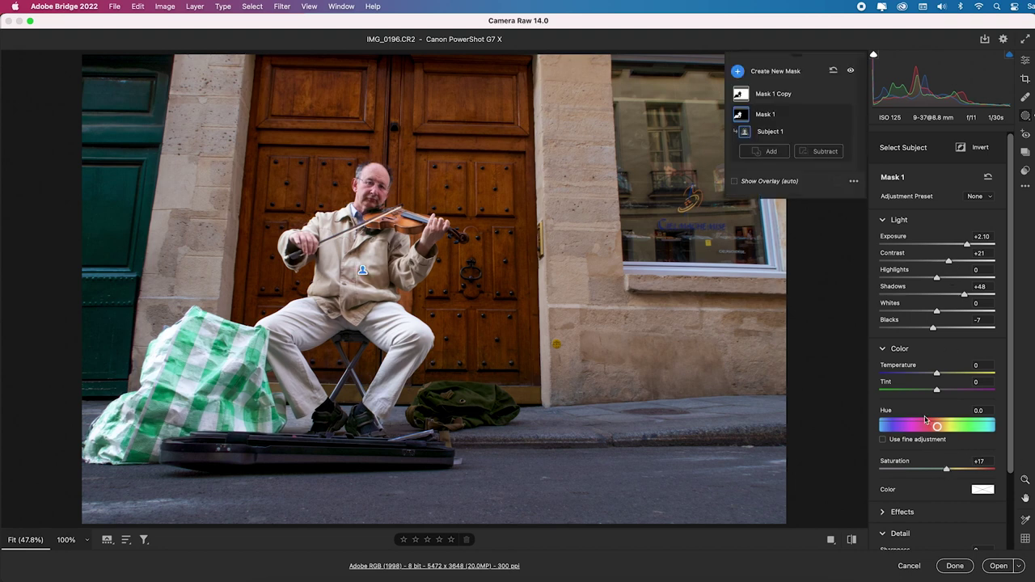
drag(935, 330, 921, 331)
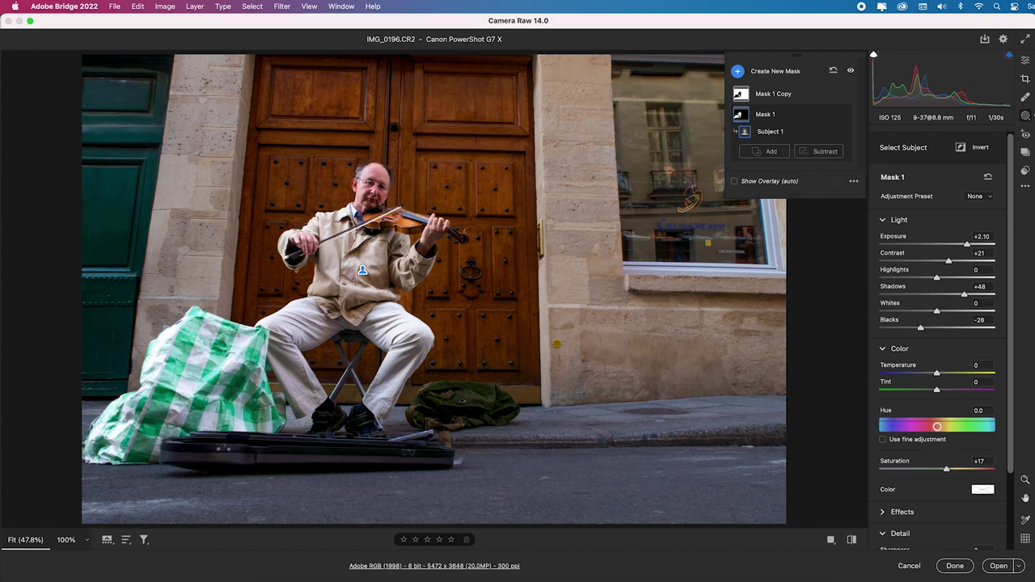
click(1028, 116)
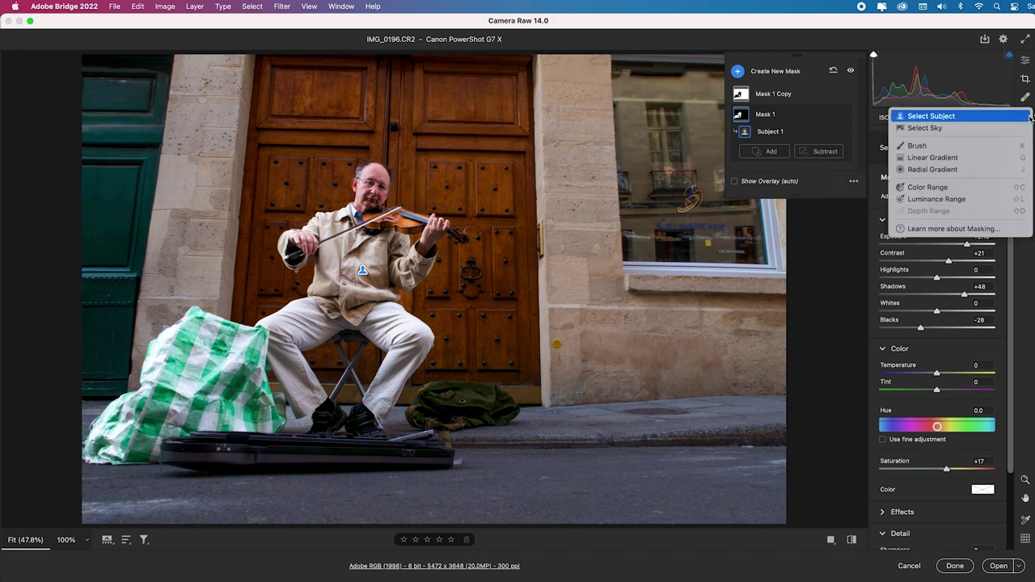
Step: Add a Color Range mask, Mask 2, sampled from the green striped bag
click(971, 189)
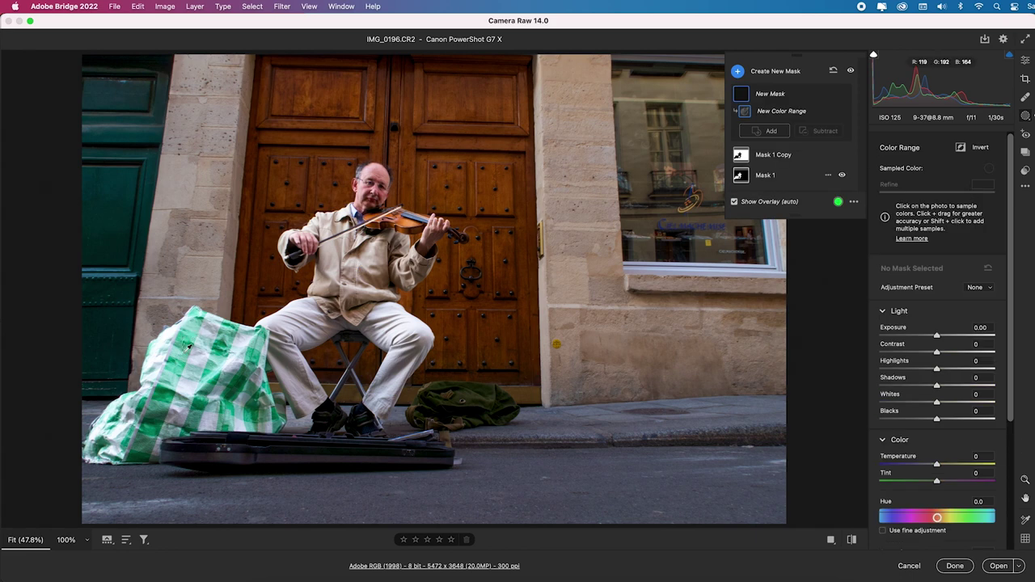
click(186, 345)
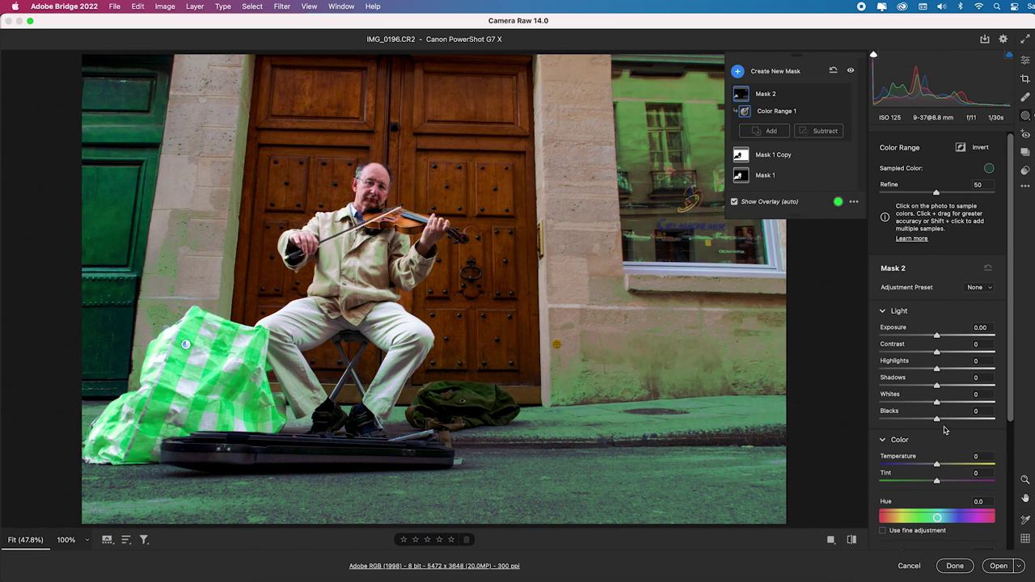
click(832, 135)
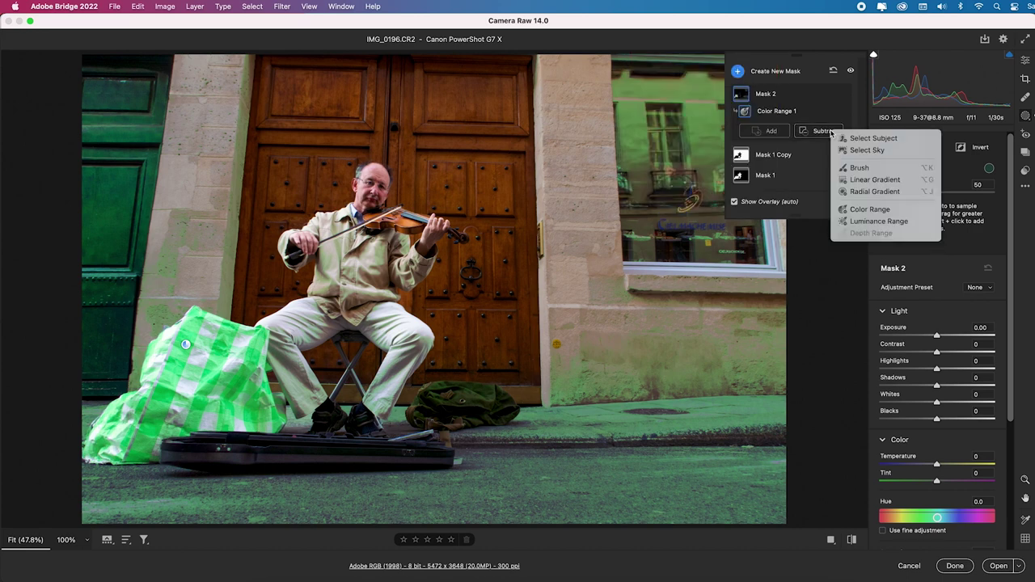
Step: Brush the mask spill off the street and left wall, then shift the bag's hue to +97.4
click(858, 167)
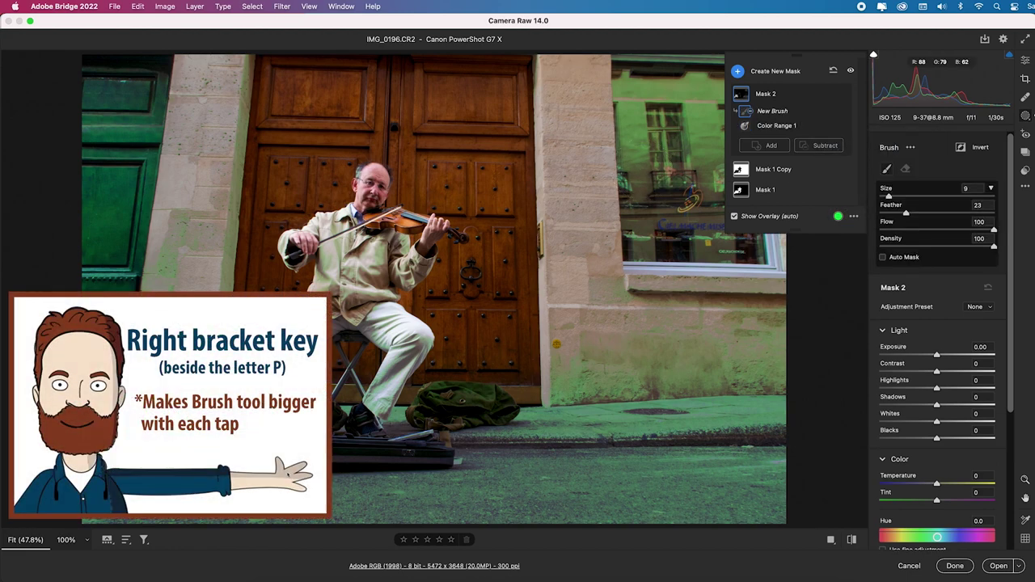
key(bracketright)
key(bracketright)
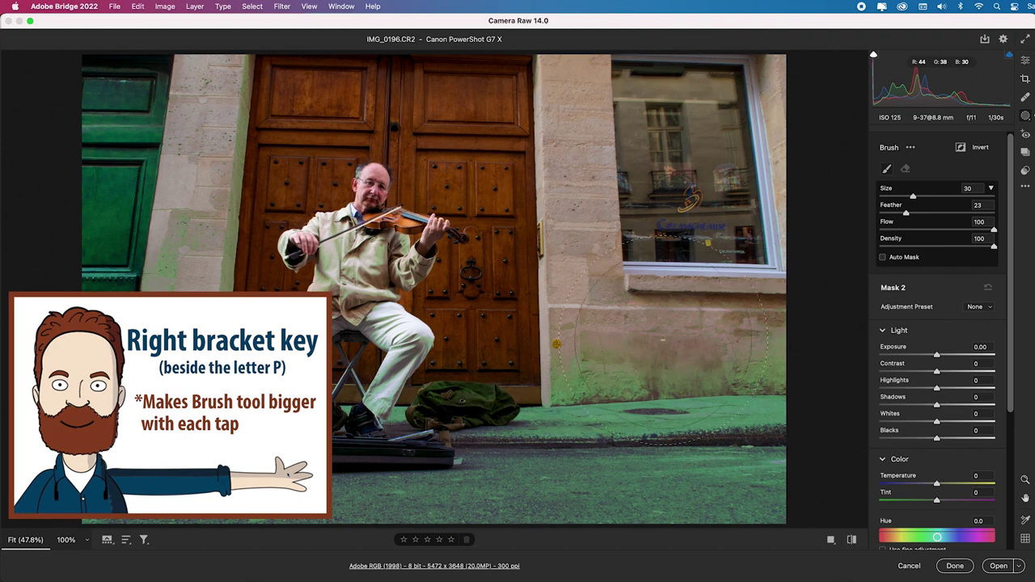
mouse_move(683, 332)
mouse_down()
mouse_move(546, 464)
mouse_move(551, 477)
mouse_move(826, 420)
mouse_move(214, 576)
mouse_up()
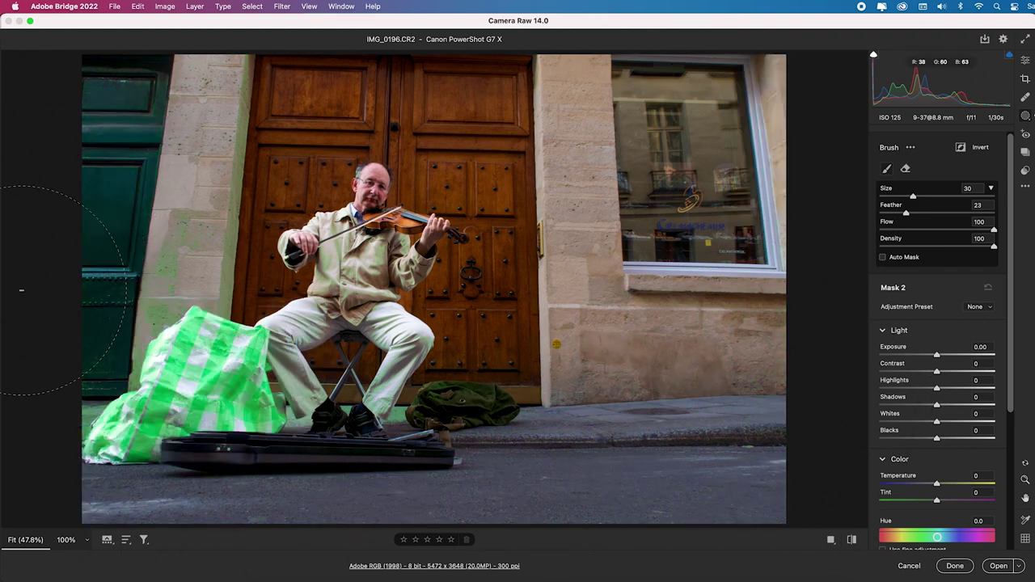
drag(30, 286, 106, 235)
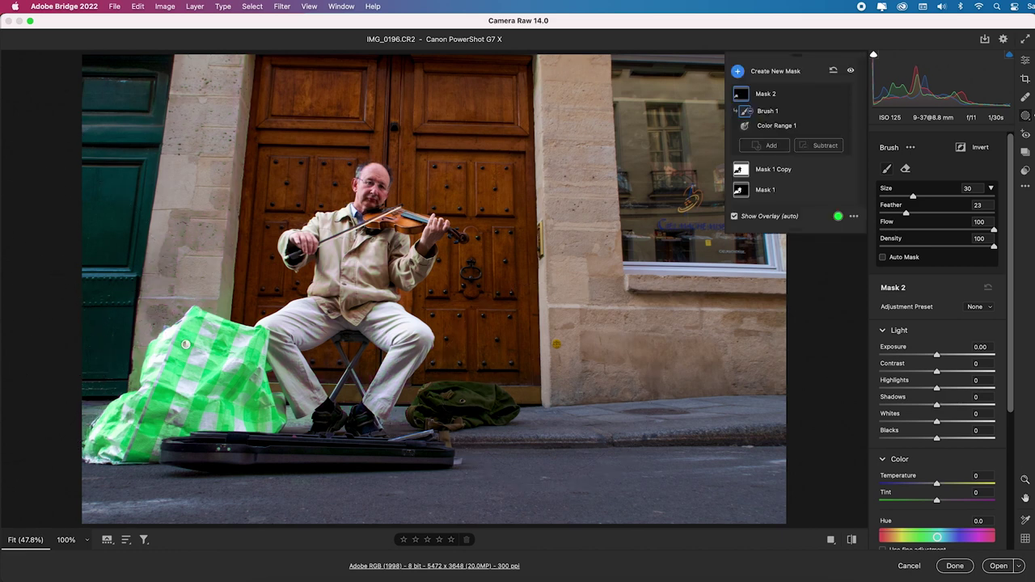
drag(938, 538, 969, 538)
Step: Set Mask 2 to Hue +97.4, Highlights -65, Shadows -42, Blacks -57, then return to global edits
drag(939, 441, 904, 441)
drag(937, 404, 912, 391)
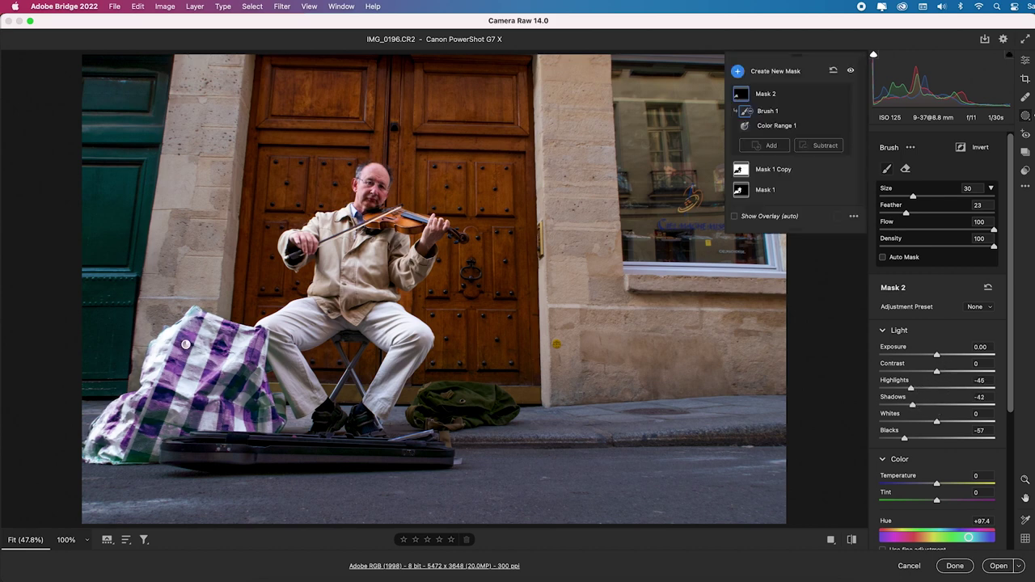
click(1025, 61)
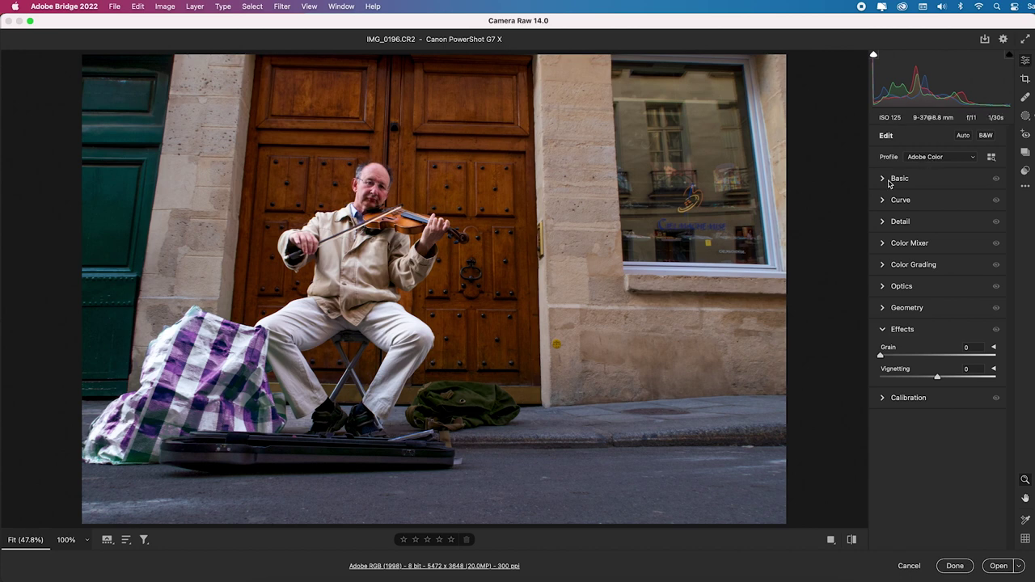
Step: Give the whole photo Clarity +26, Dehaze +47 and Vibrance +13
click(890, 179)
drag(938, 394, 945, 438)
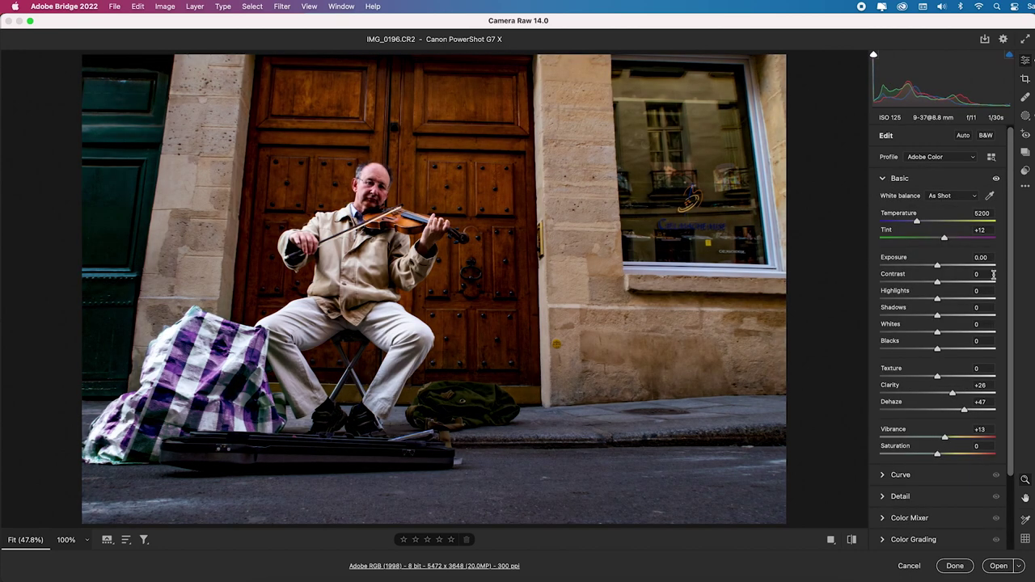
scroll(995, 278, down, 1)
Step: Add a tall radial gradient over the violinist with raised exposure, Contrast -63 and Highlights -58
click(1025, 115)
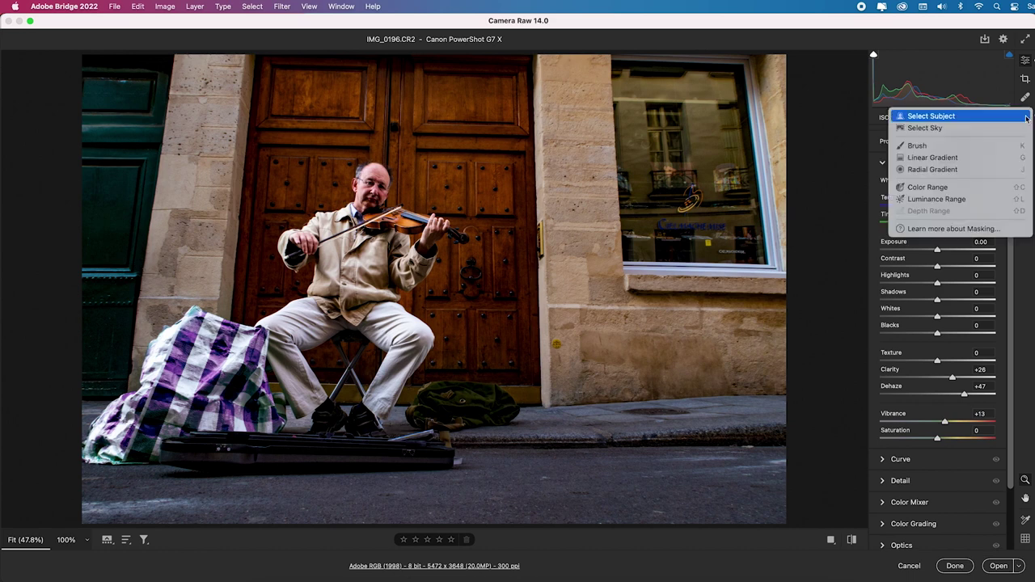
click(949, 171)
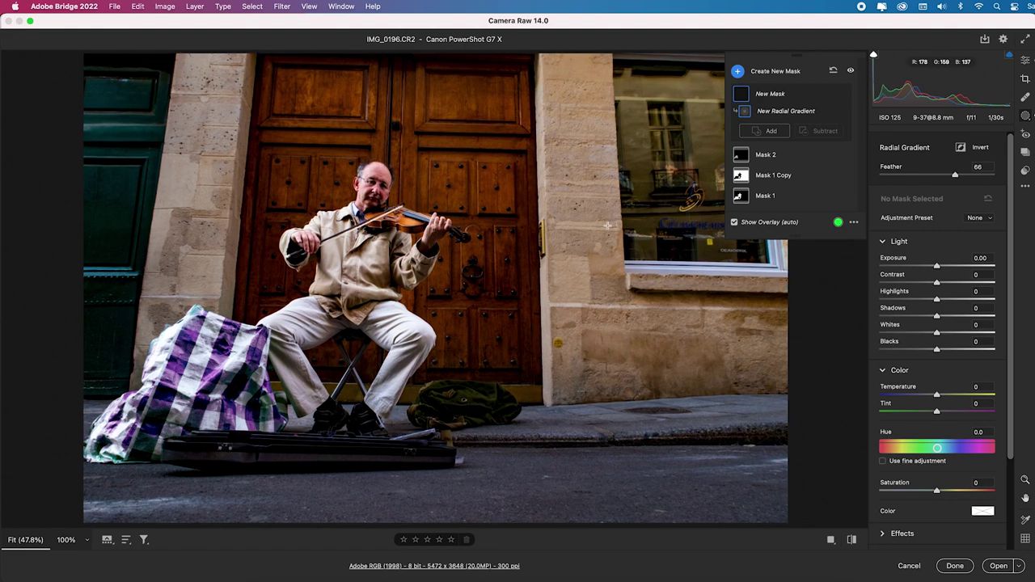
drag(366, 181, 463, 247)
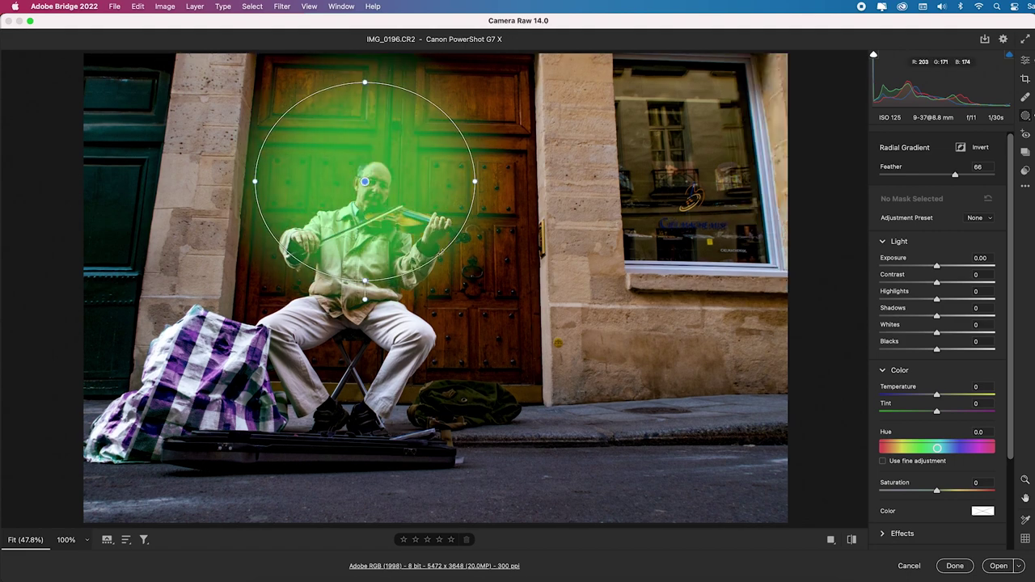
drag(366, 181, 376, 223)
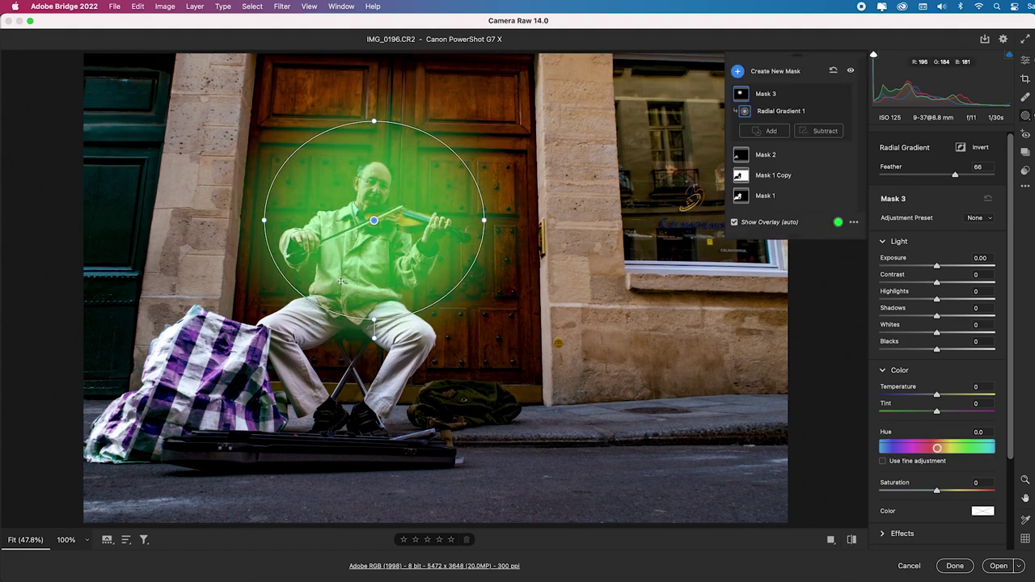
drag(376, 322, 374, 371)
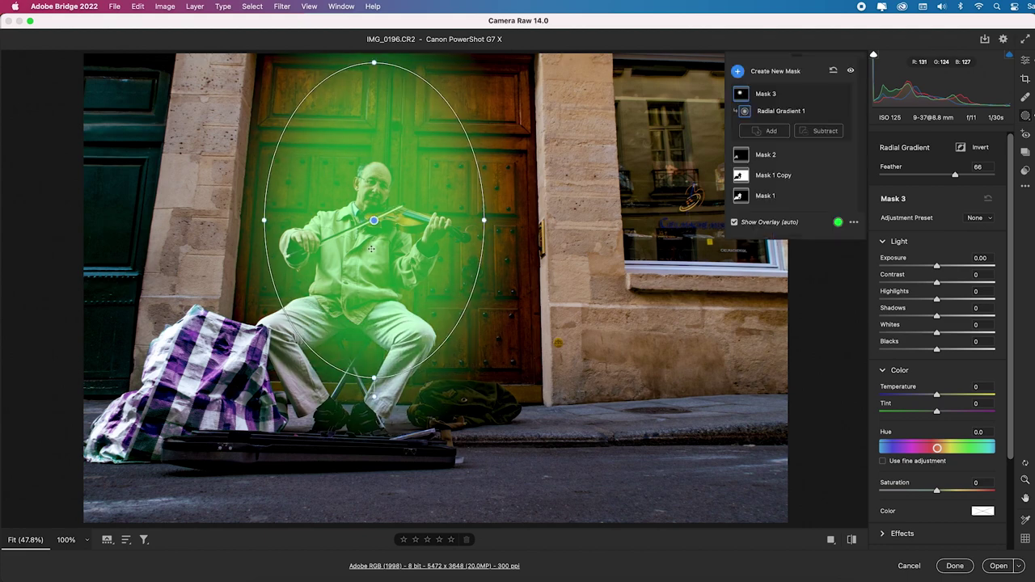
drag(372, 220, 369, 261)
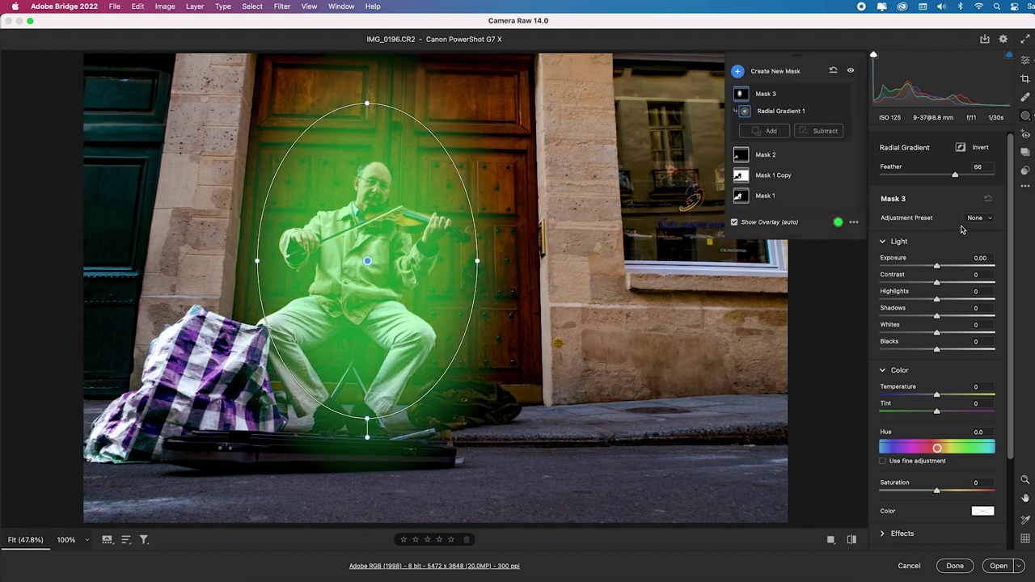
drag(937, 267, 904, 301)
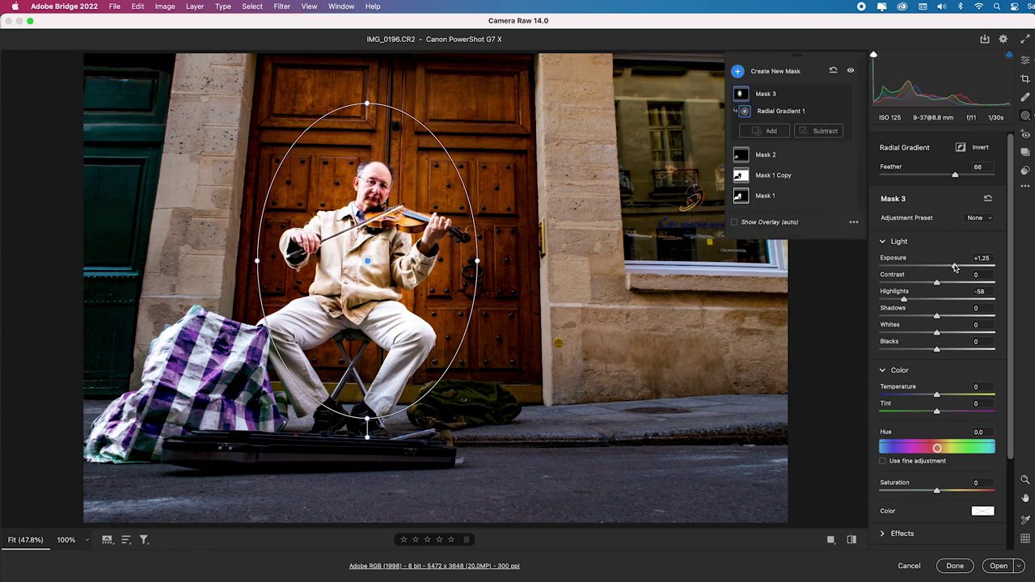
drag(955, 268, 902, 283)
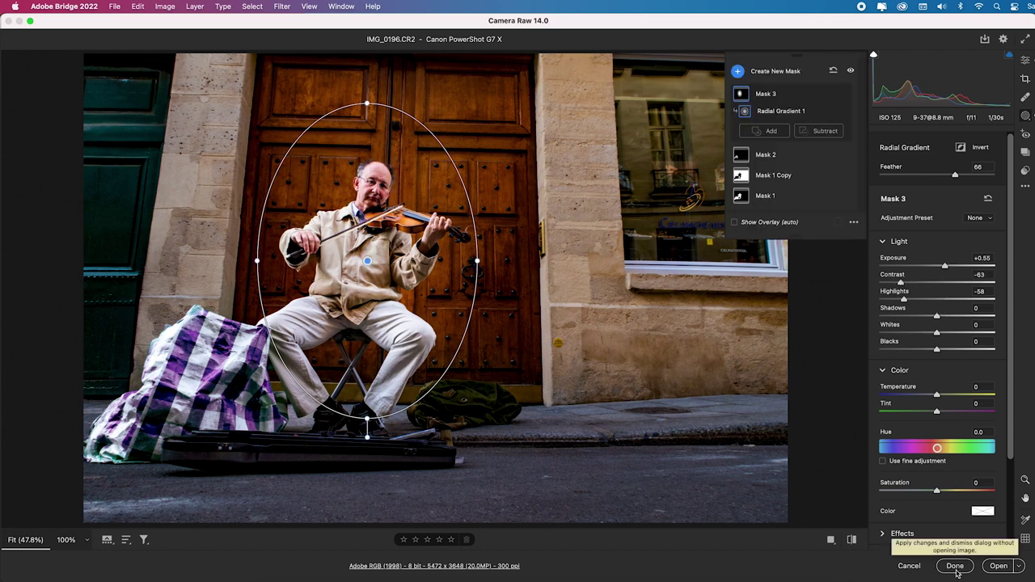
Step: Compare the violinist edit against default settings, then view it in Before/After
click(1026, 61)
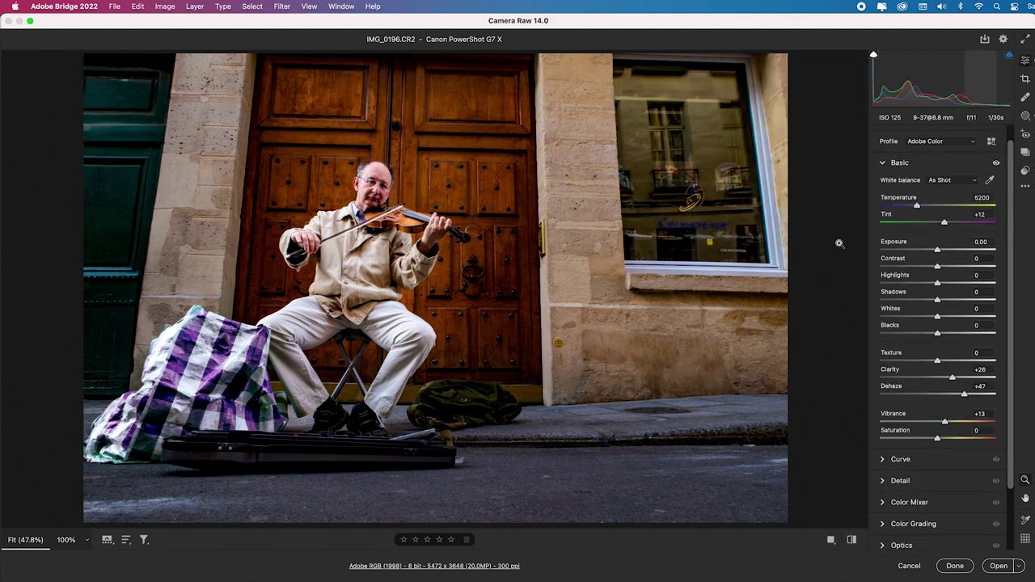
click(852, 541)
click(852, 541)
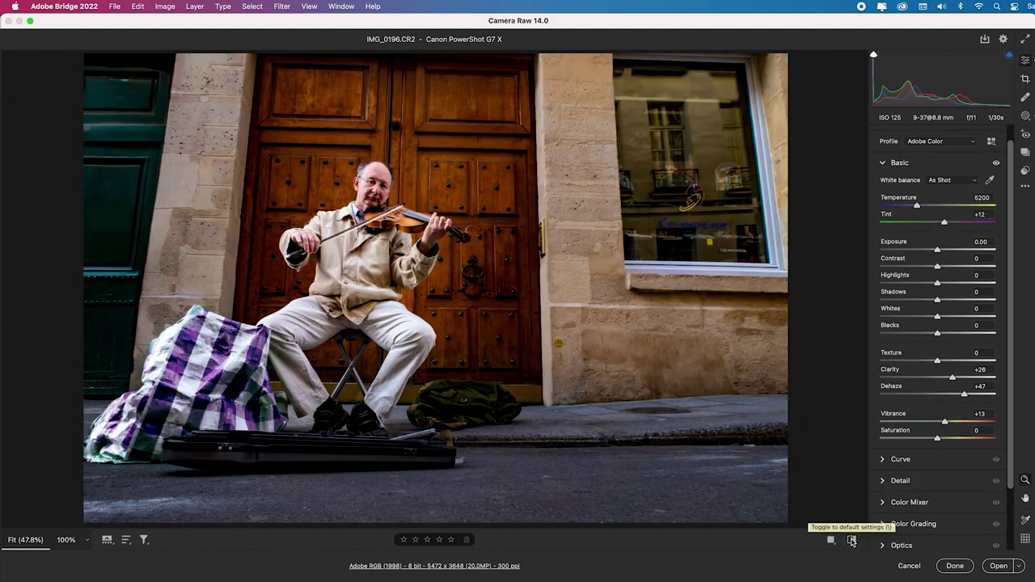
click(852, 542)
click(852, 541)
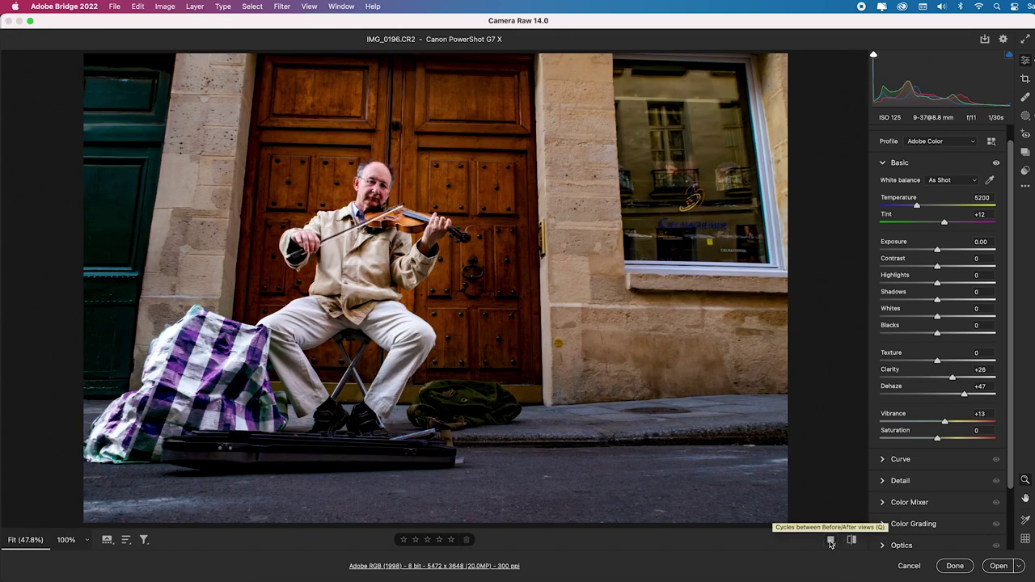
click(831, 541)
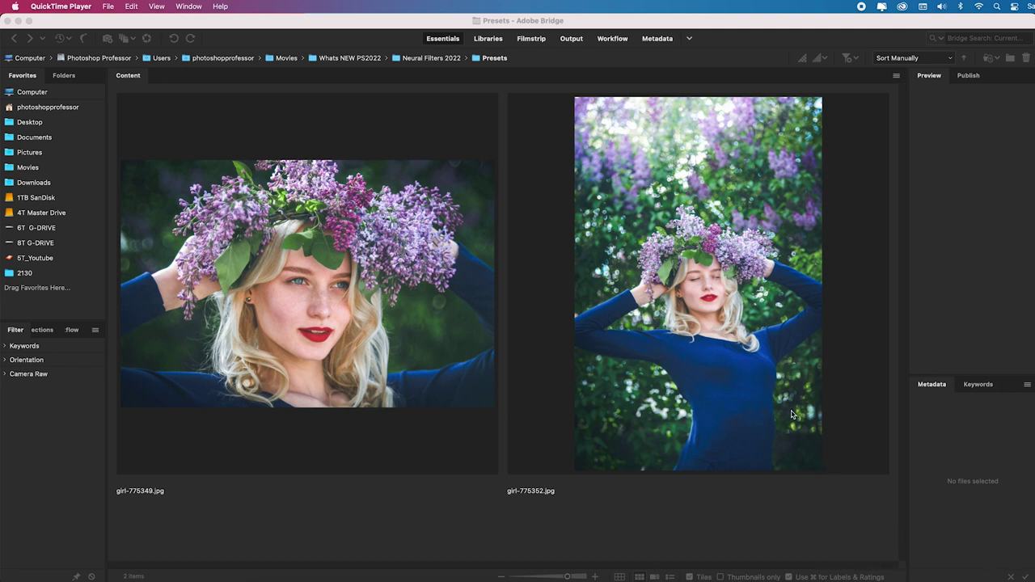
Step: Select both lilac portraits and open them together in Camera Raw
click(438, 334)
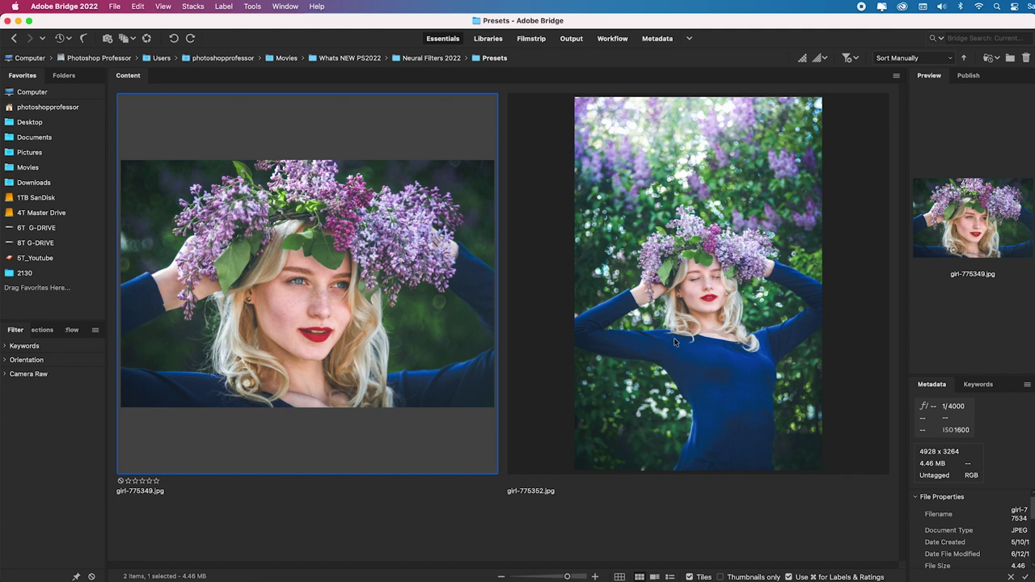
key(super+a)
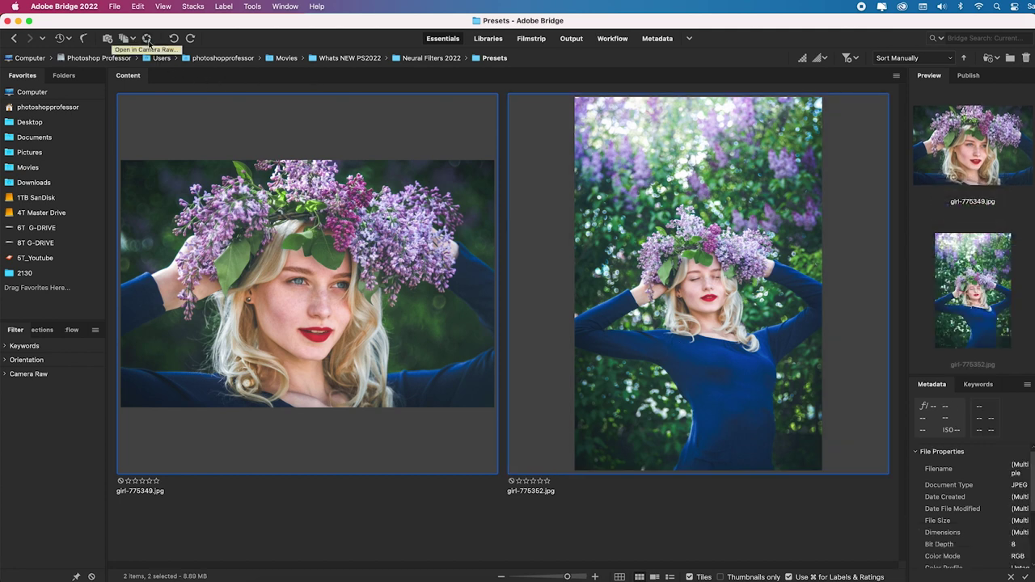
click(146, 39)
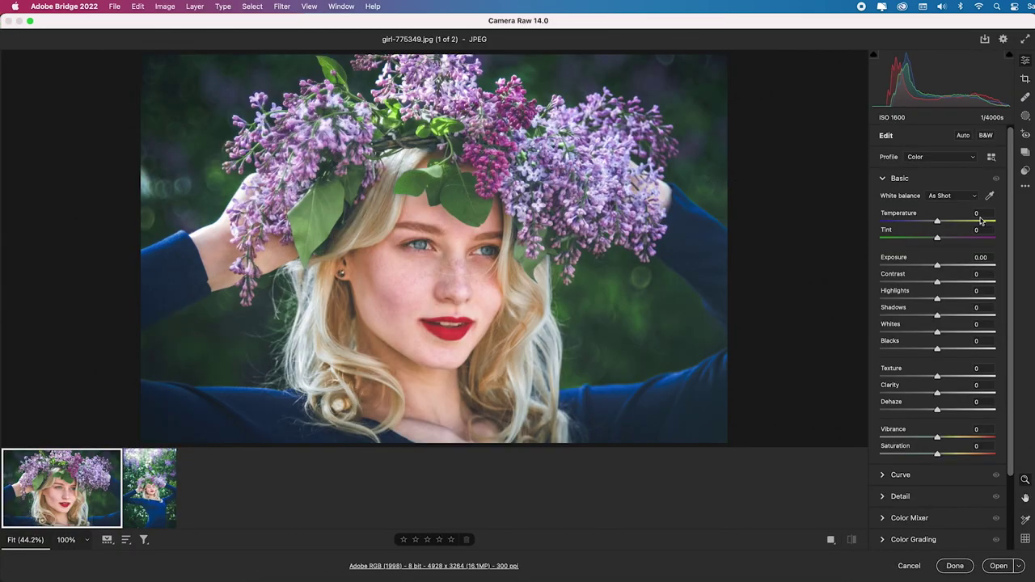
Step: Show the Presets panel and browse its groups, collapsing Subject: Food again
mouse_move(1029, 171)
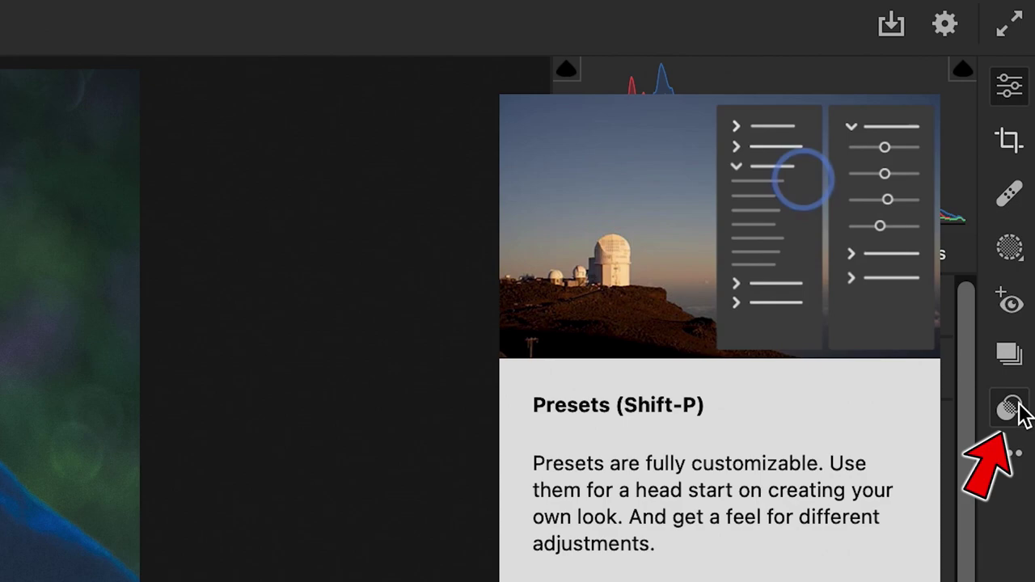
click(1011, 408)
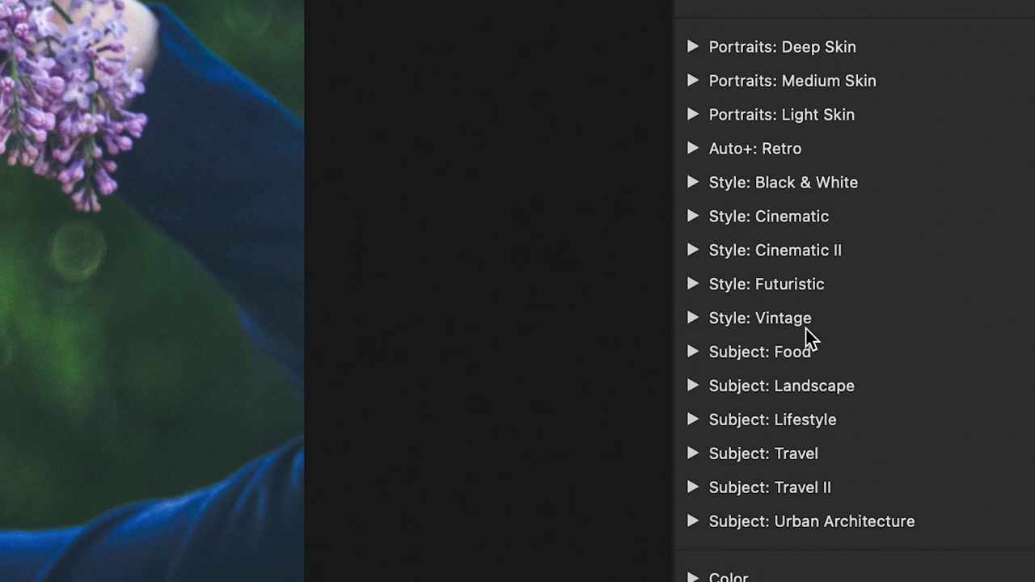
click(693, 354)
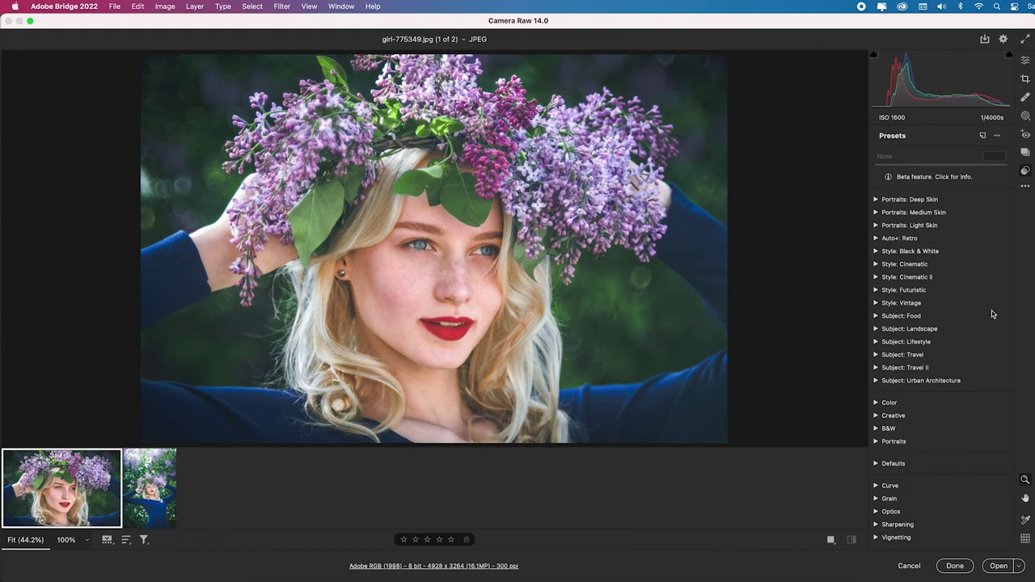
Step: Star the Style: Cinematic II preset CN16 as a favourite and apply it to the first portrait
click(874, 264)
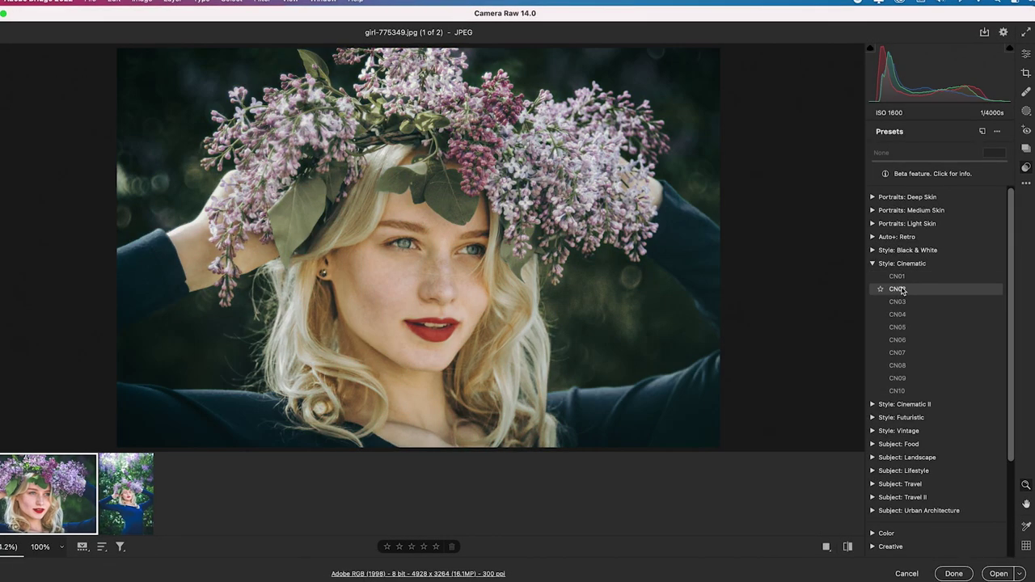
click(876, 401)
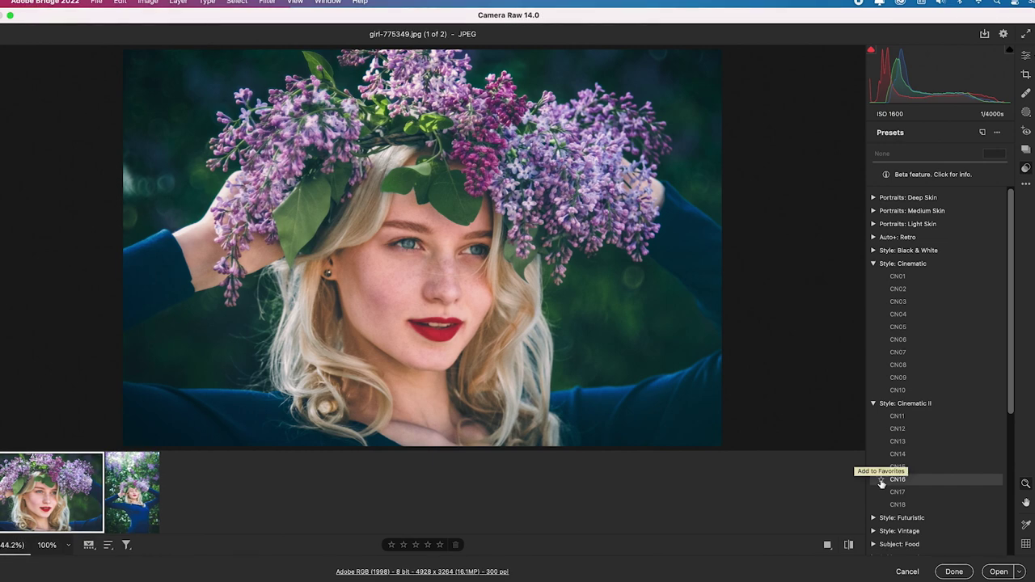
click(881, 481)
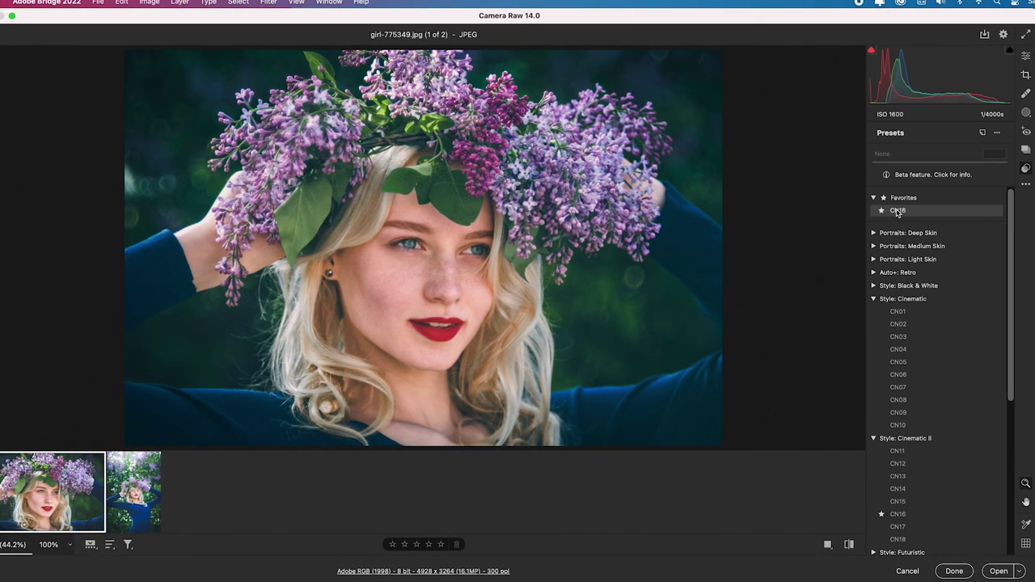
click(896, 212)
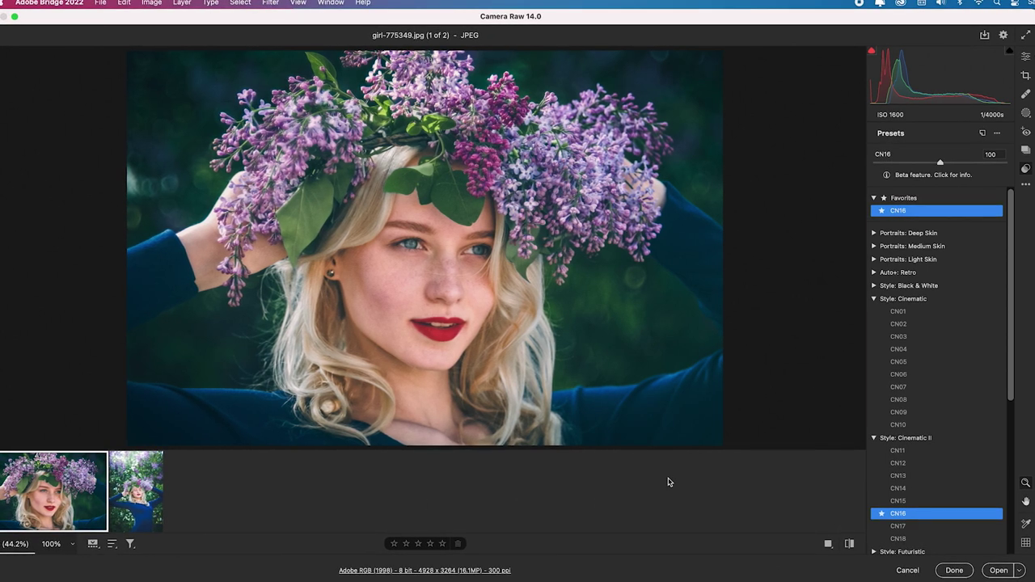
Step: Apply the favourite CN16 to the second portrait and finish back in Bridge
click(134, 489)
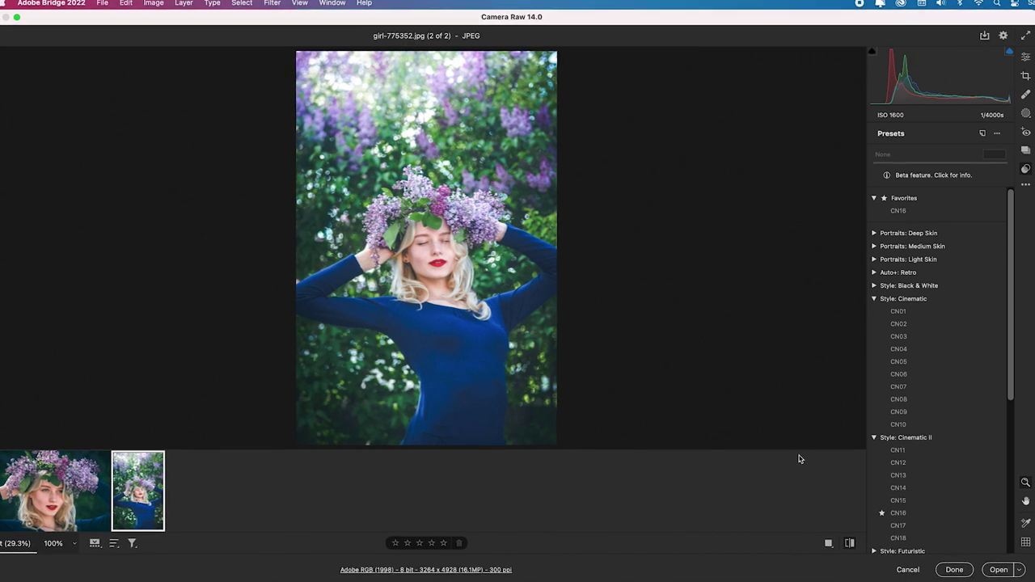
click(899, 211)
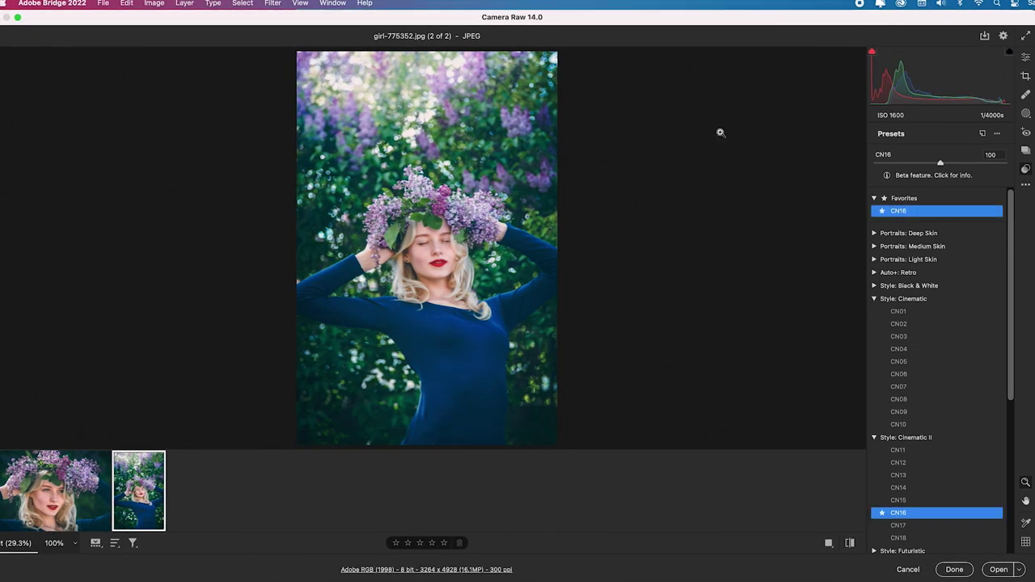
click(955, 570)
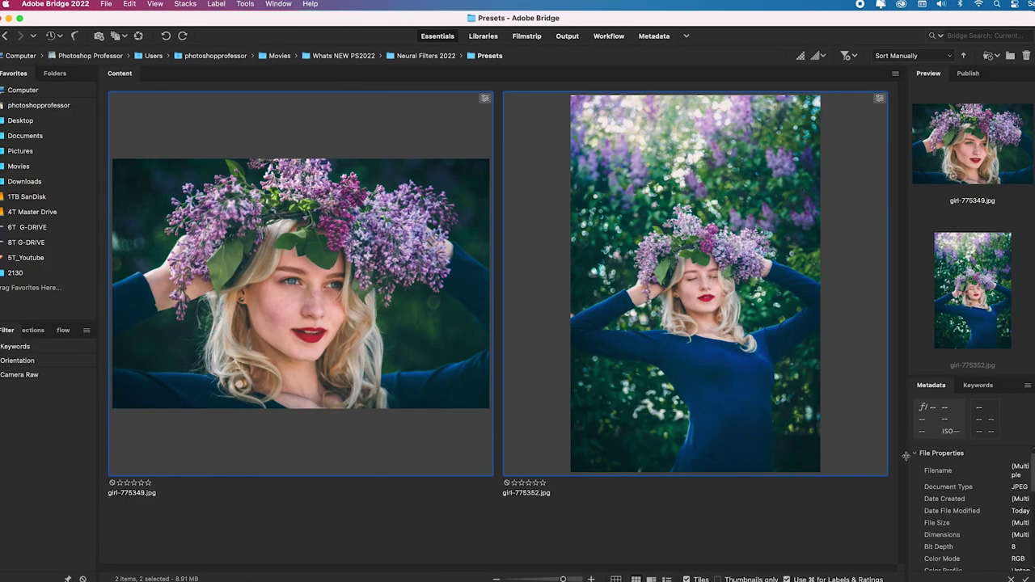
Step: Clear the develop settings from both portraits with Develop Settings > Clear Settings
right_click(420, 351)
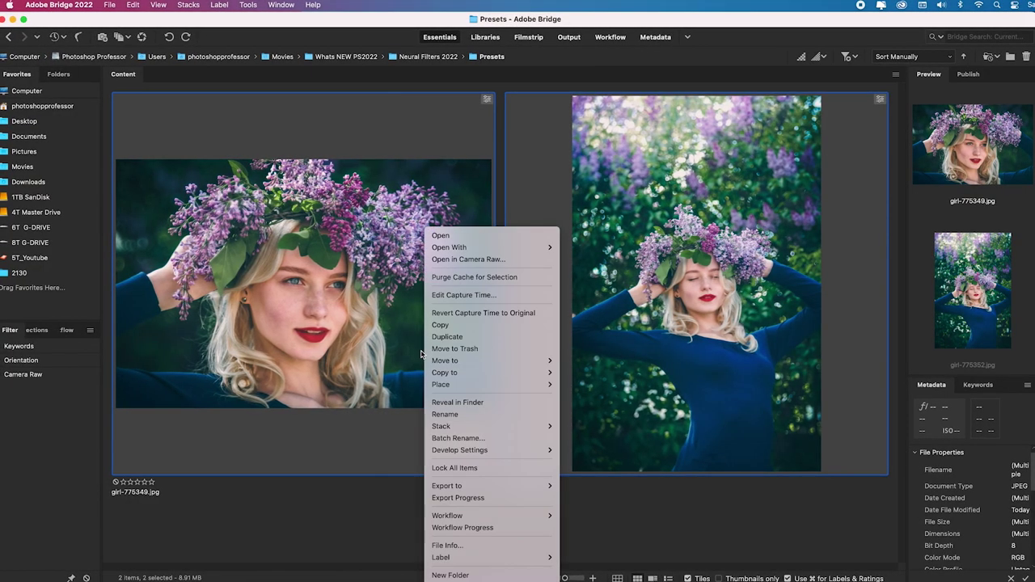
mouse_move(495, 452)
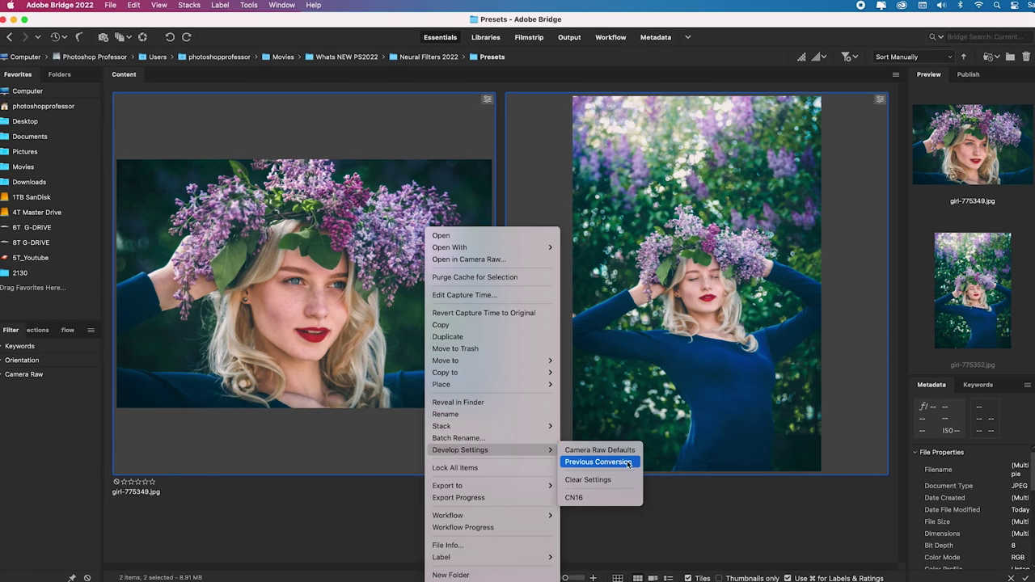
click(587, 480)
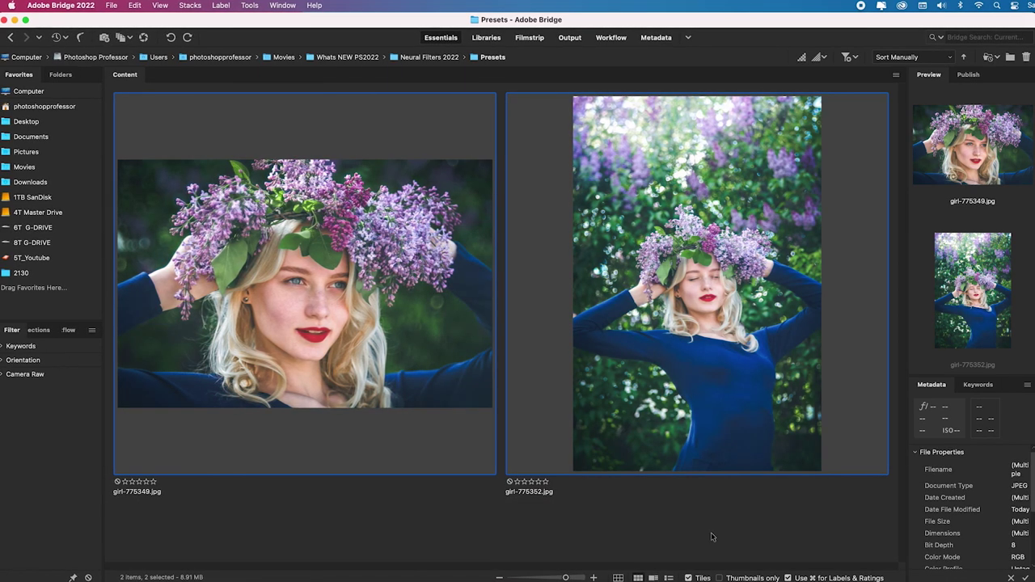
click(447, 534)
Step: Apply the CN16 preset to girl-775349.jpg through Develop Settings
click(356, 354)
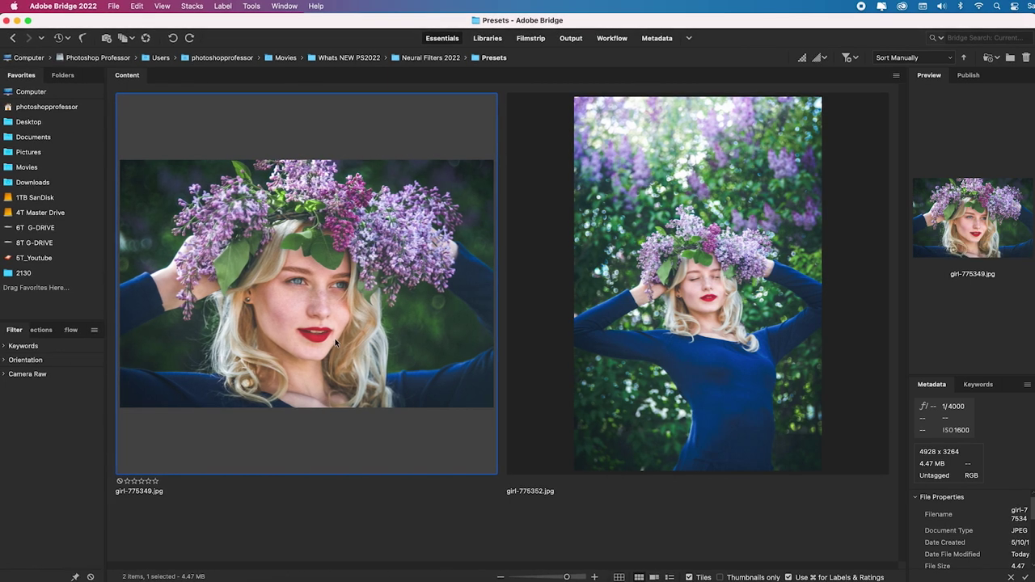
right_click(335, 339)
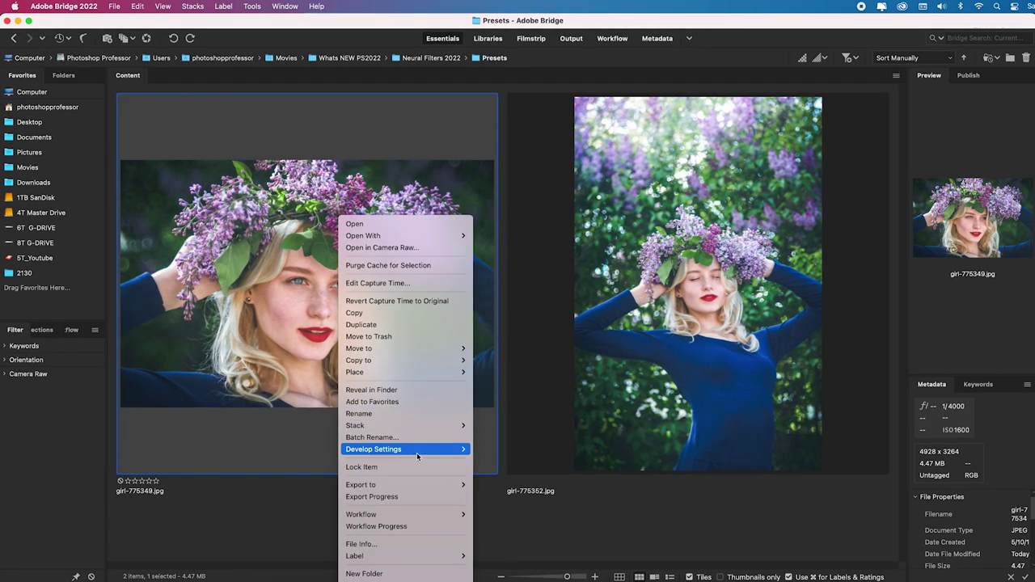
mouse_move(417, 451)
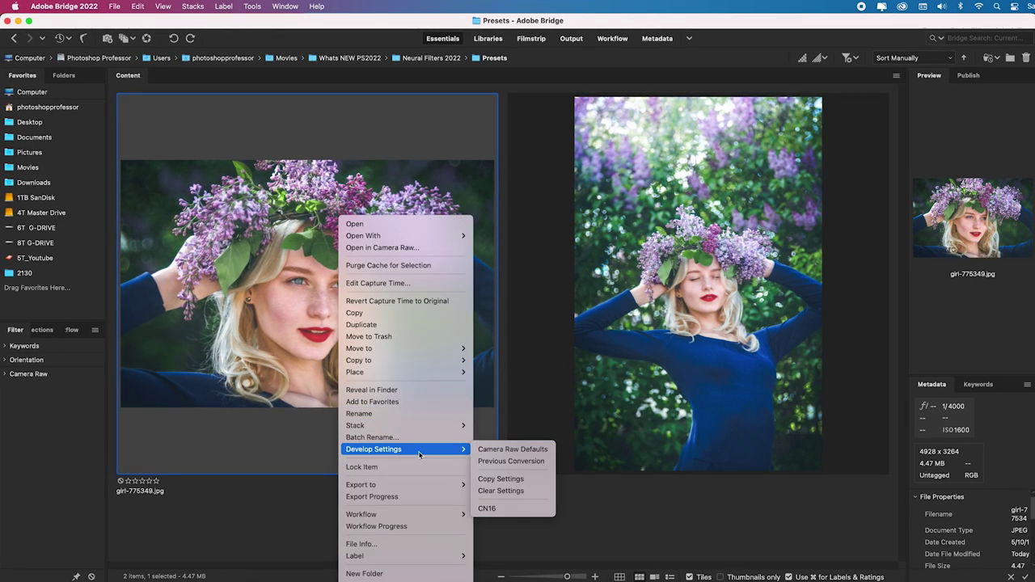
click(508, 510)
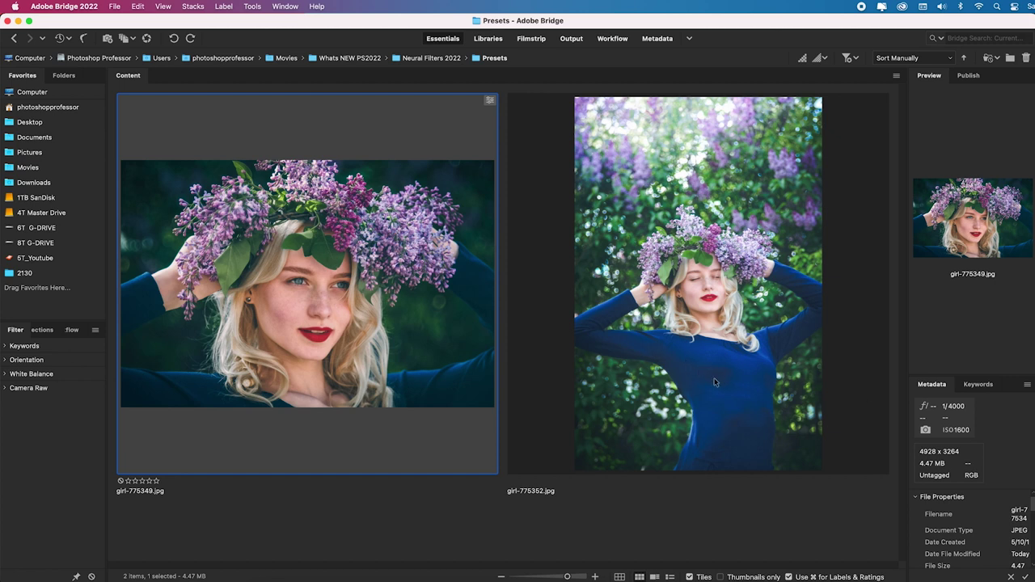
Step: Apply CN16 to the right portrait too, then open girl-775349.jpg alone in Camera Raw
shift+click(735, 393)
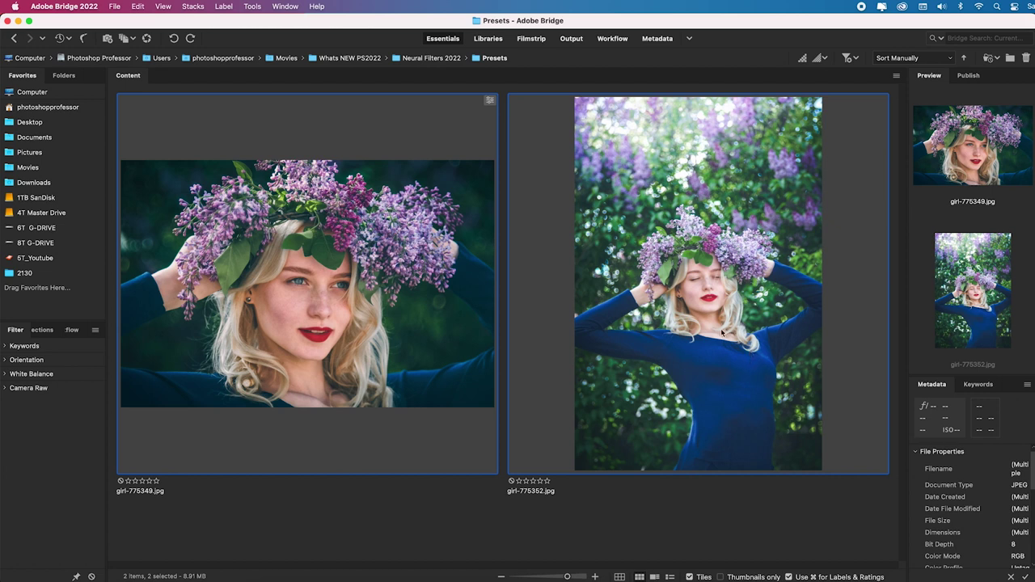
right_click(722, 332)
mouse_move(799, 451)
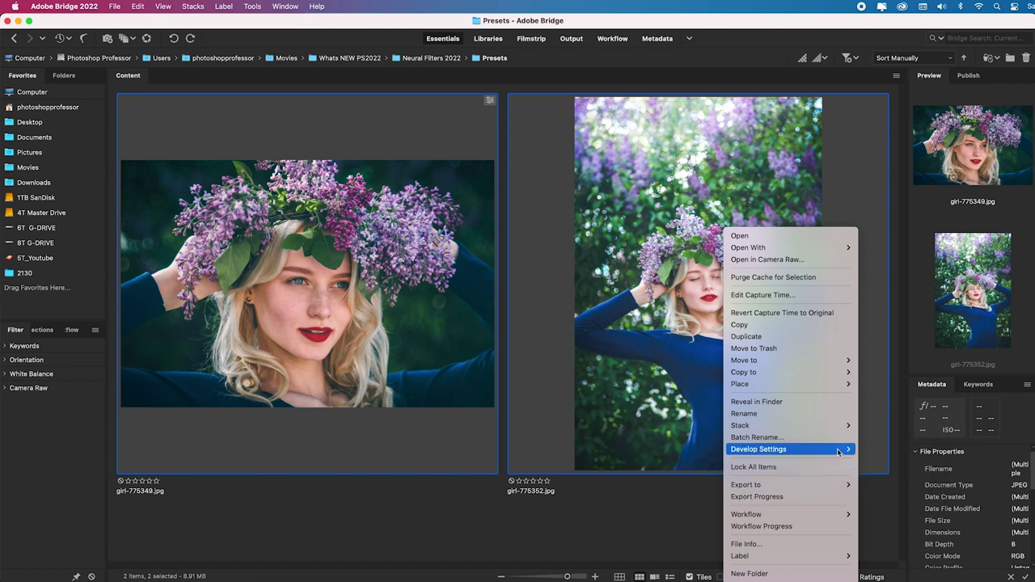
click(903, 497)
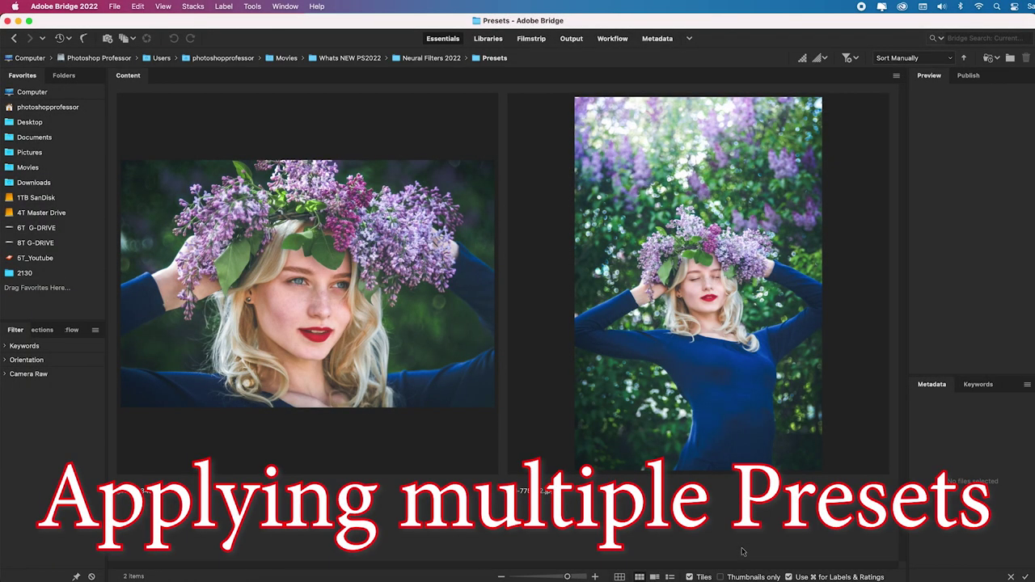
click(354, 369)
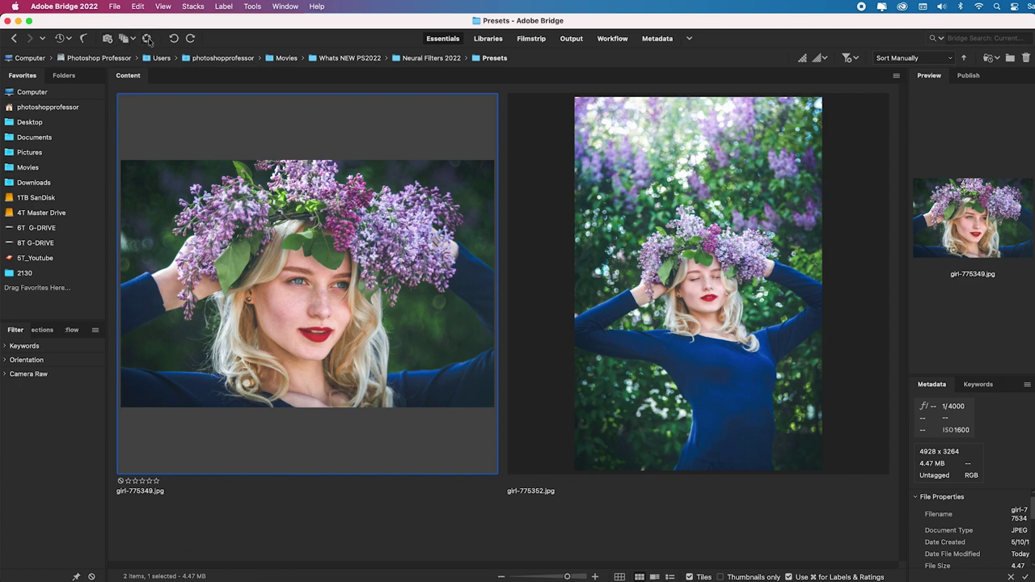
click(147, 39)
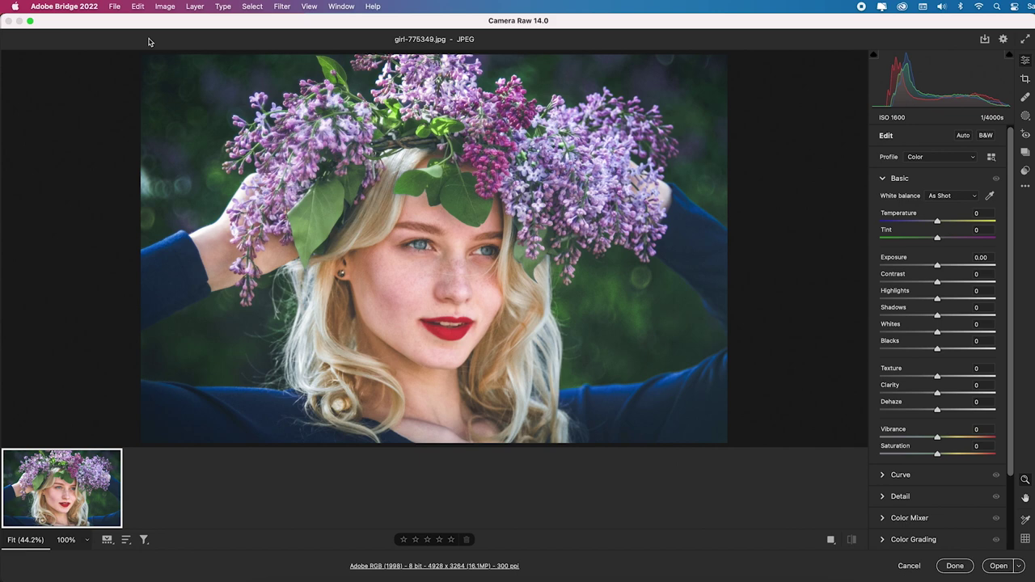
Step: Try the PL11 preset on the portrait at reduced strength
click(1026, 171)
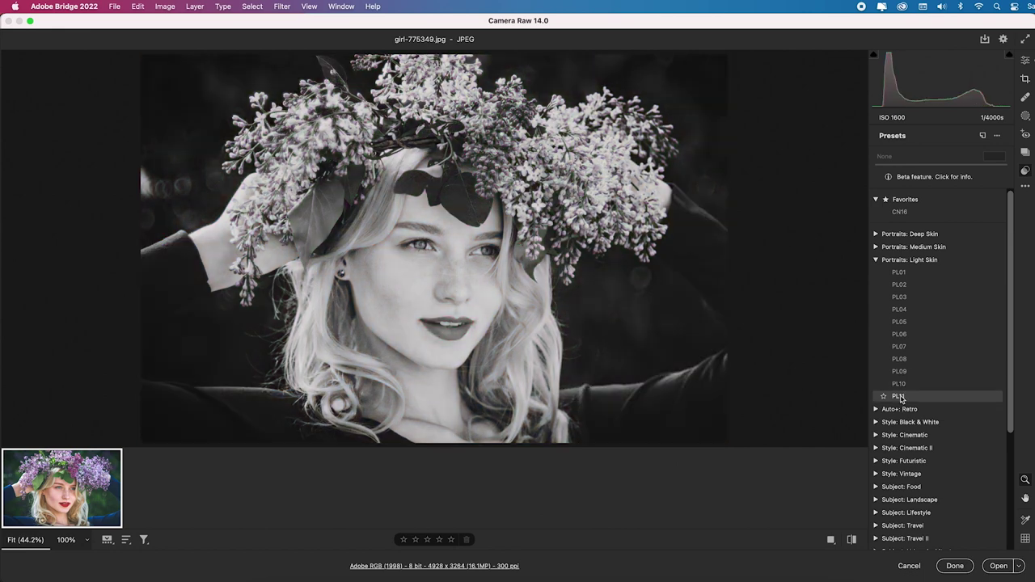
click(900, 396)
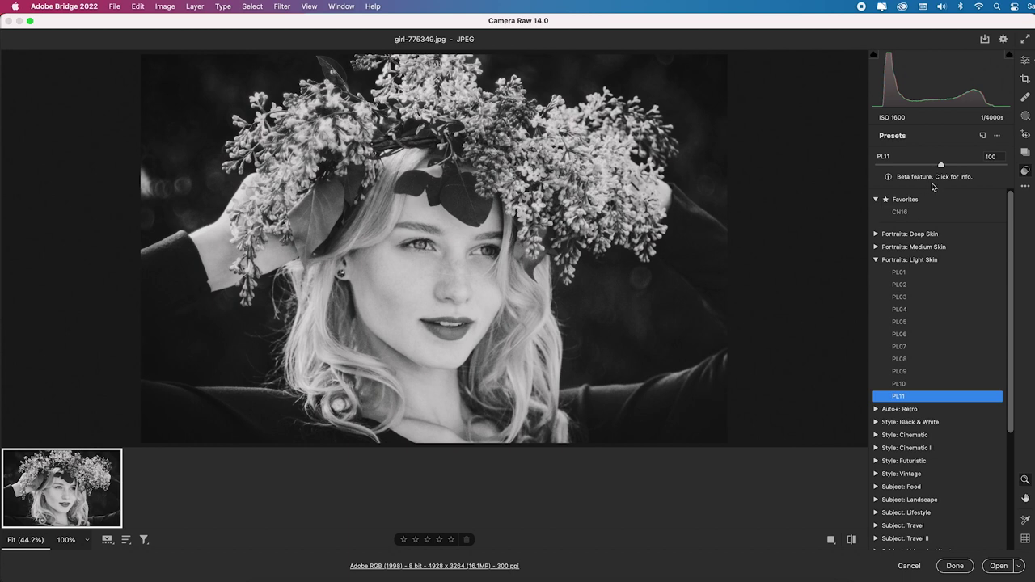
drag(940, 166, 890, 168)
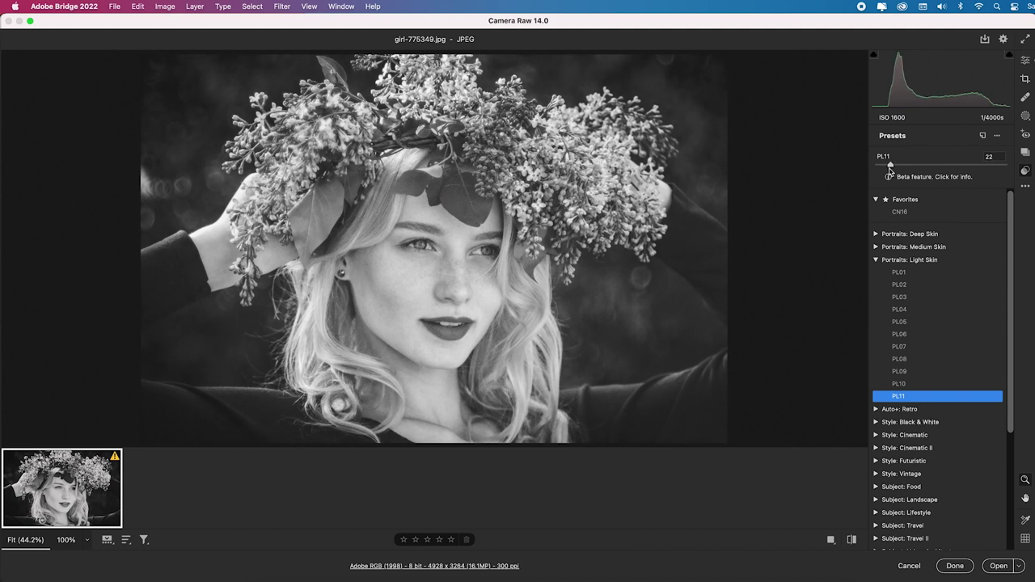
Step: Apply the Style: Vintage VN03 preset at amount 79 and keep the edit in Bridge
click(876, 260)
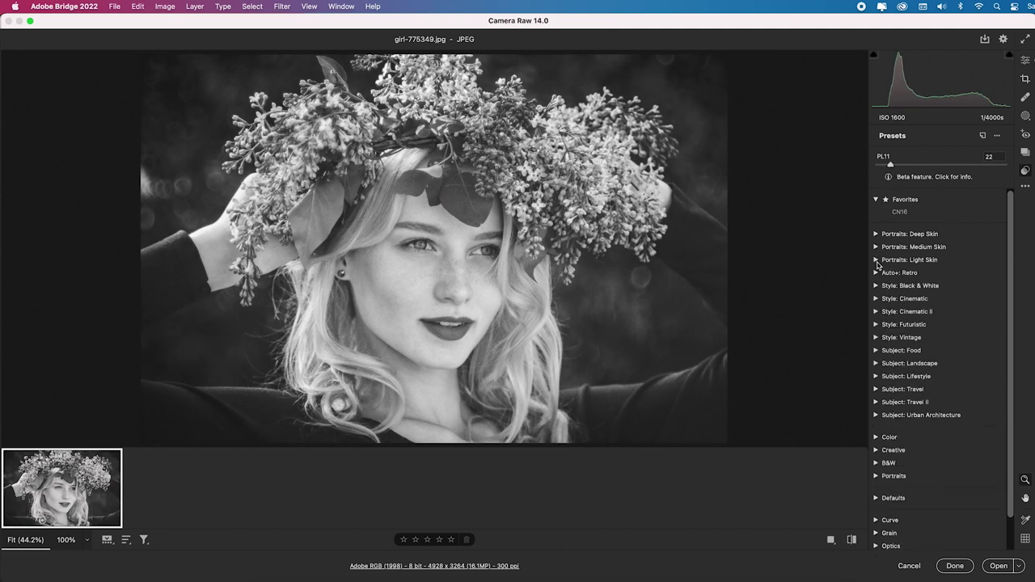
click(876, 338)
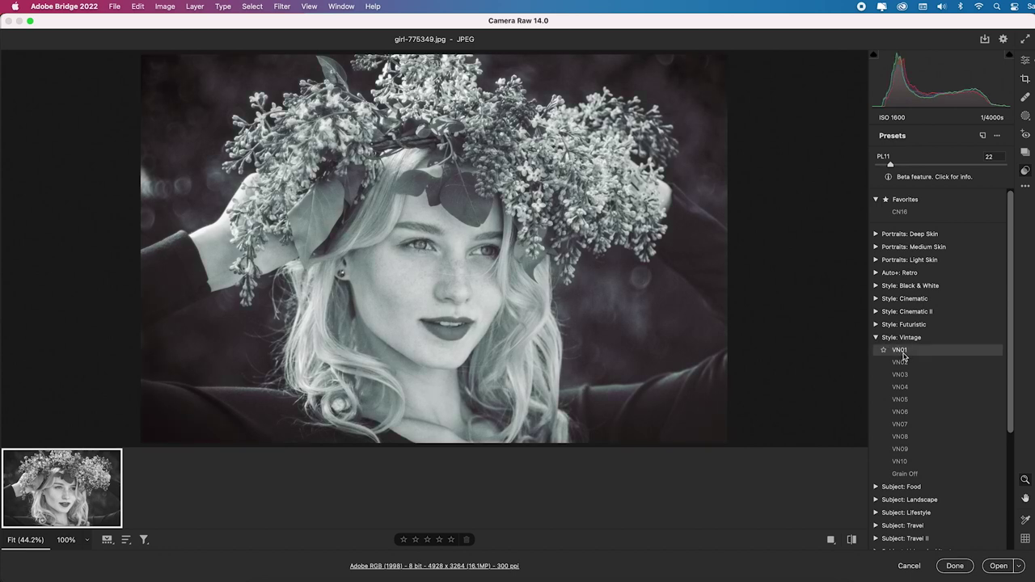
scroll(901, 368, down, 1)
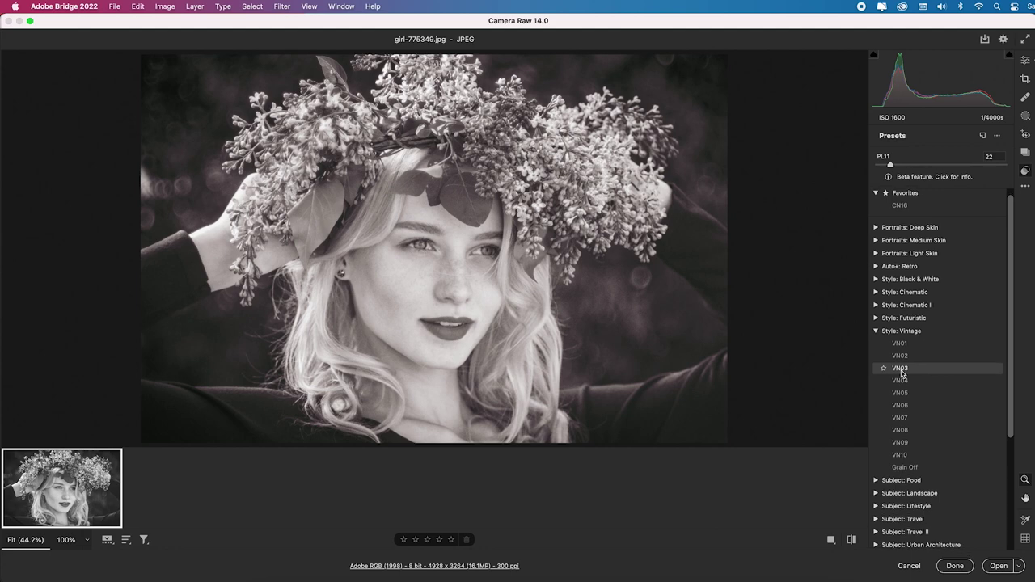
click(900, 369)
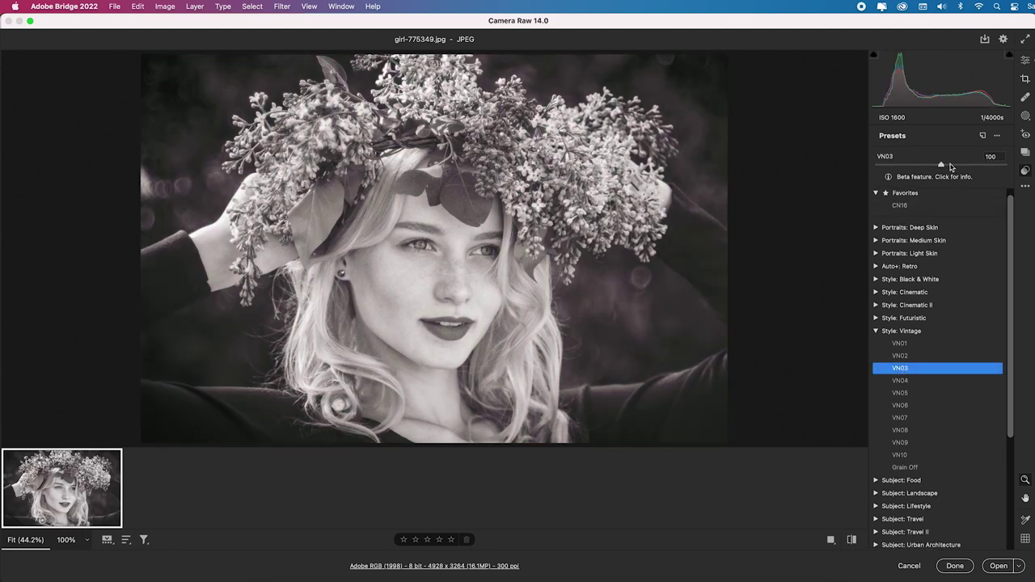
mouse_move(950, 165)
mouse_down()
mouse_move(977, 166)
mouse_move(904, 169)
mouse_move(933, 165)
mouse_up()
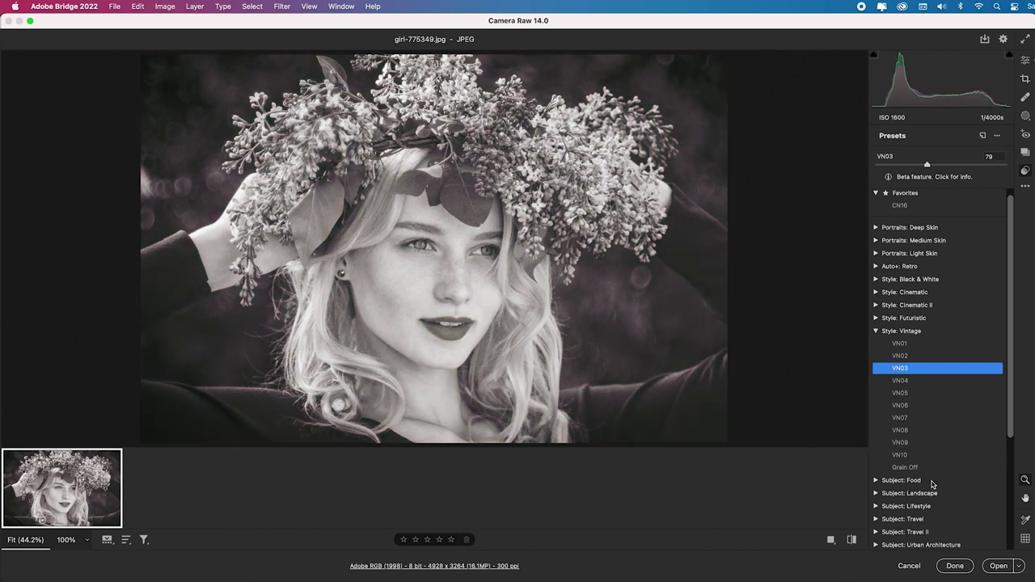
click(963, 571)
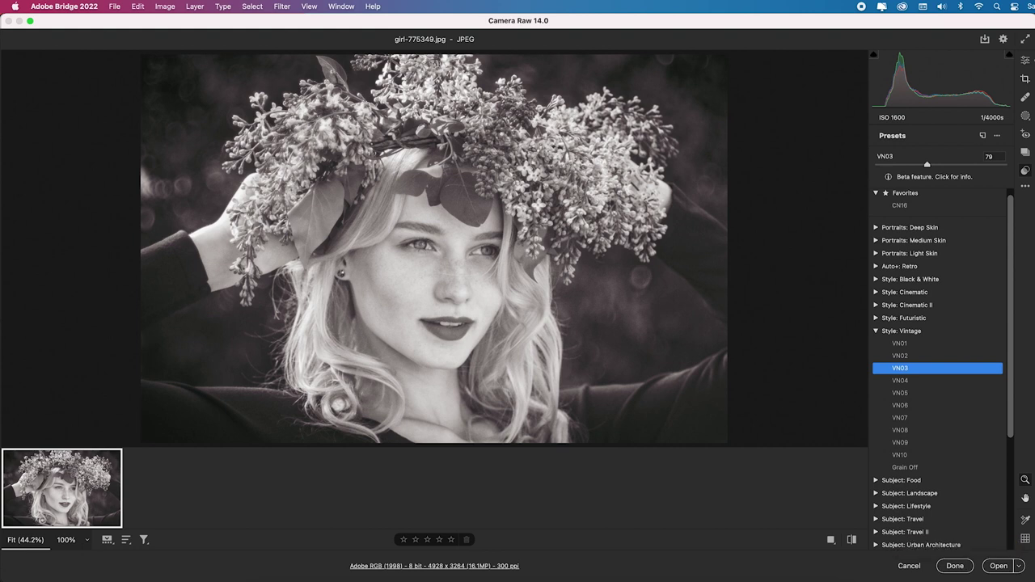
click(956, 567)
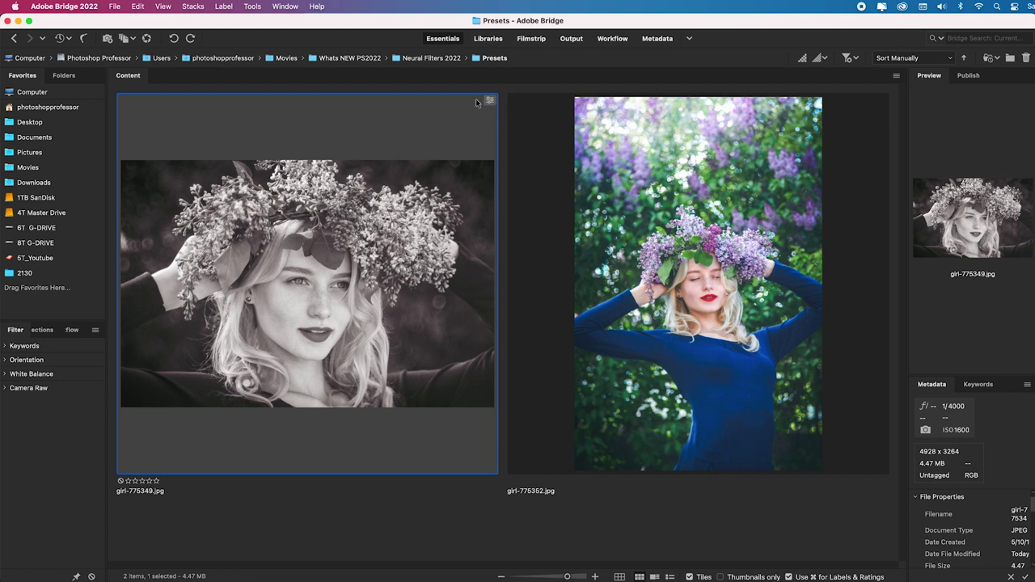
Step: Apply Develop Settings > Previous Conversion to girl-775352.jpg
click(671, 254)
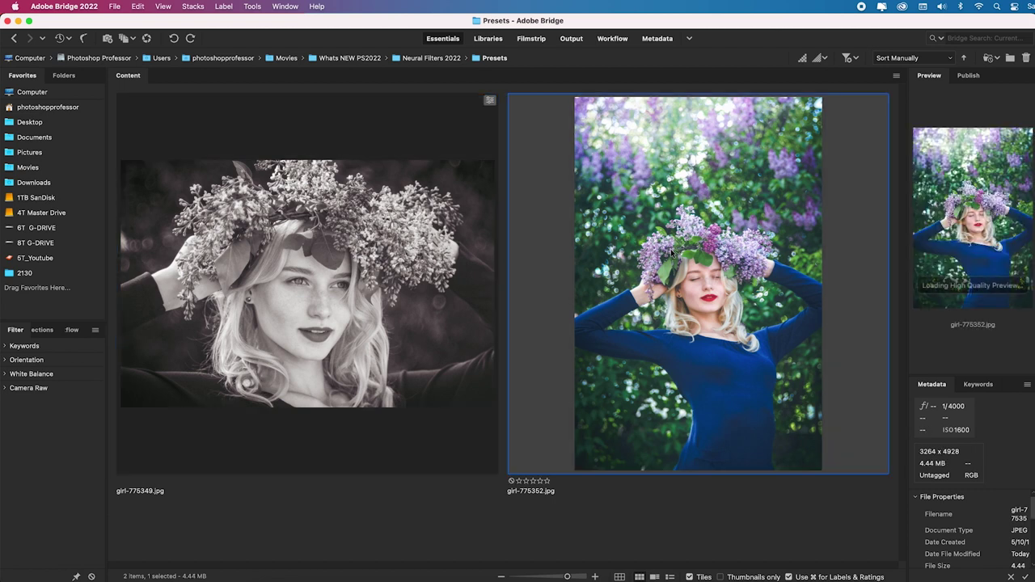
right_click(670, 253)
mouse_move(768, 450)
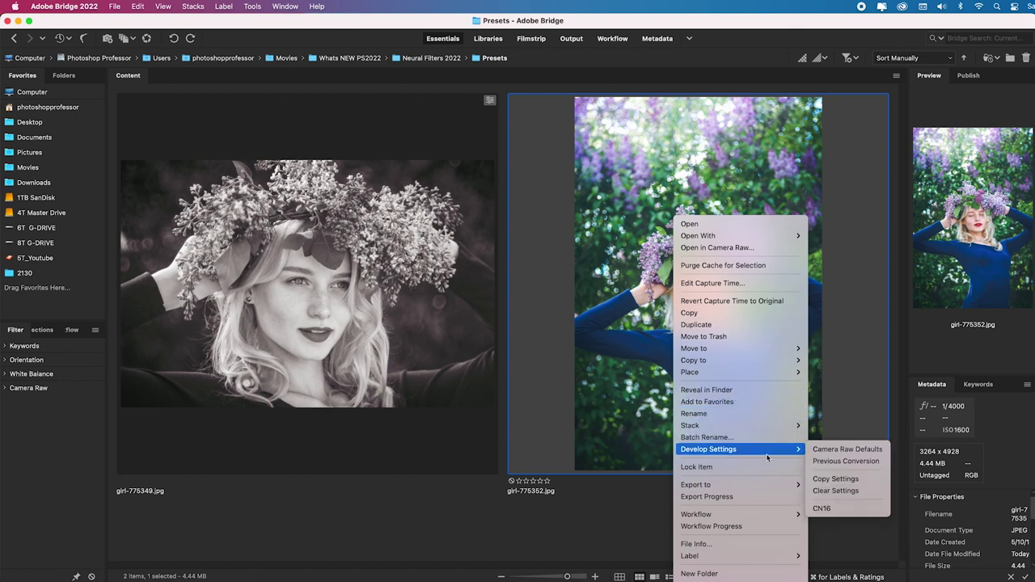
click(868, 467)
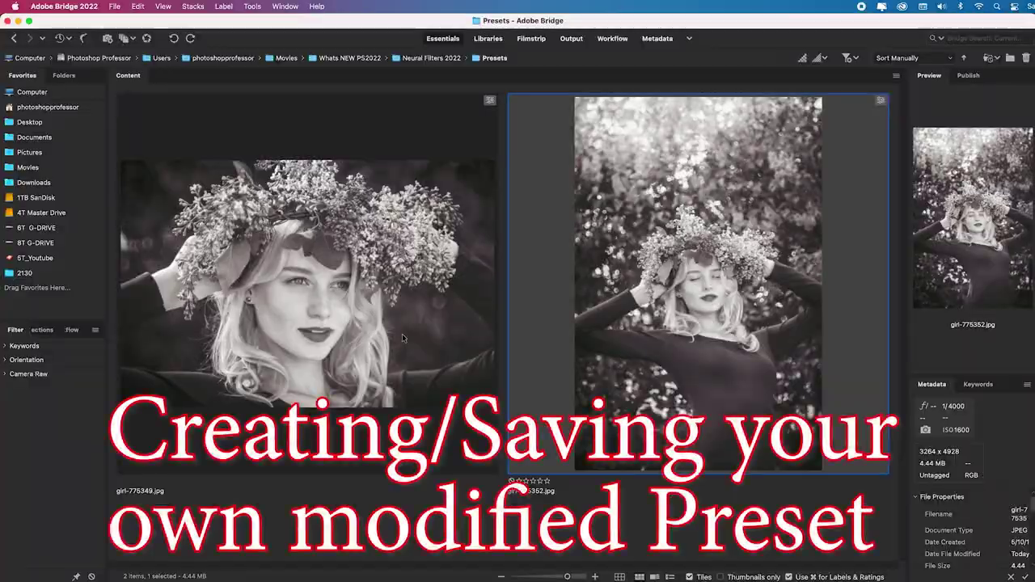
Step: Reapply the previous conversion to girl-775349.jpg and open it in Camera Raw
right_click(402, 333)
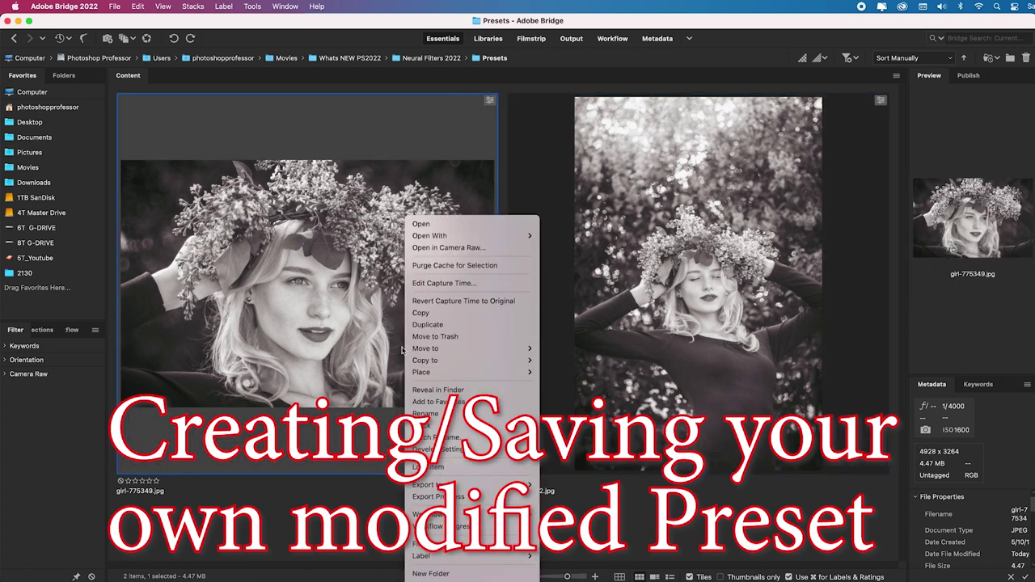
mouse_move(440, 450)
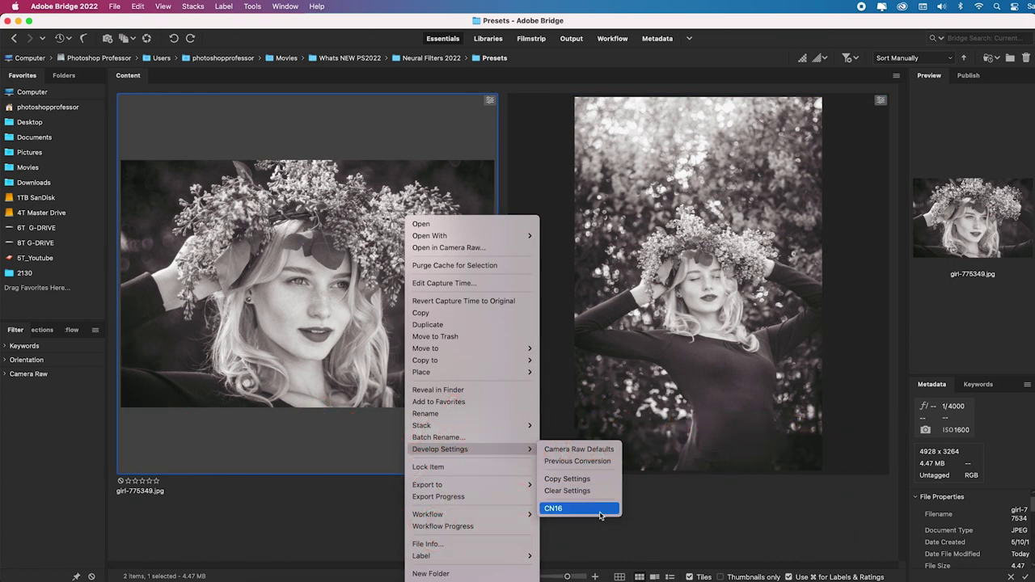
click(579, 463)
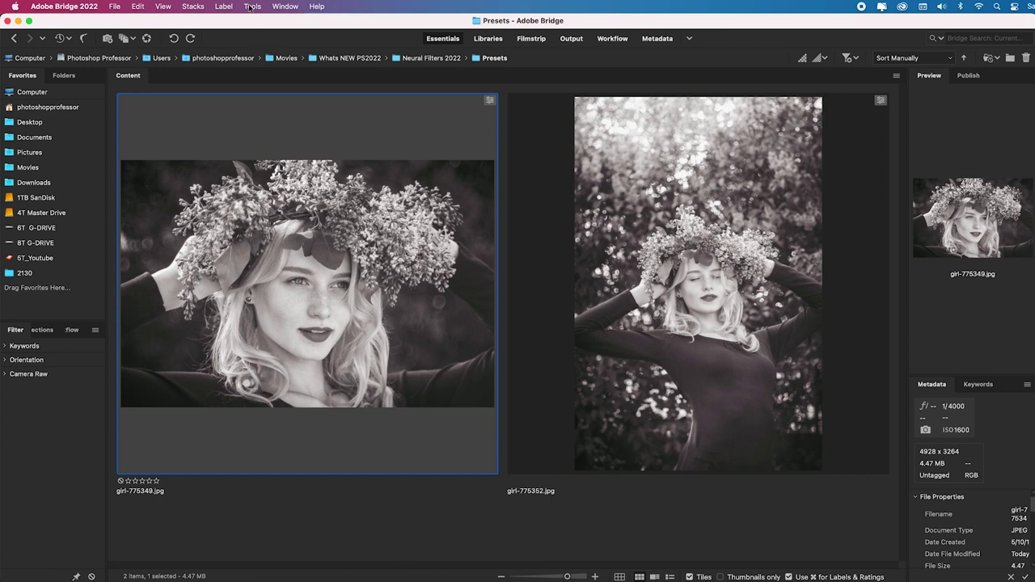
click(145, 38)
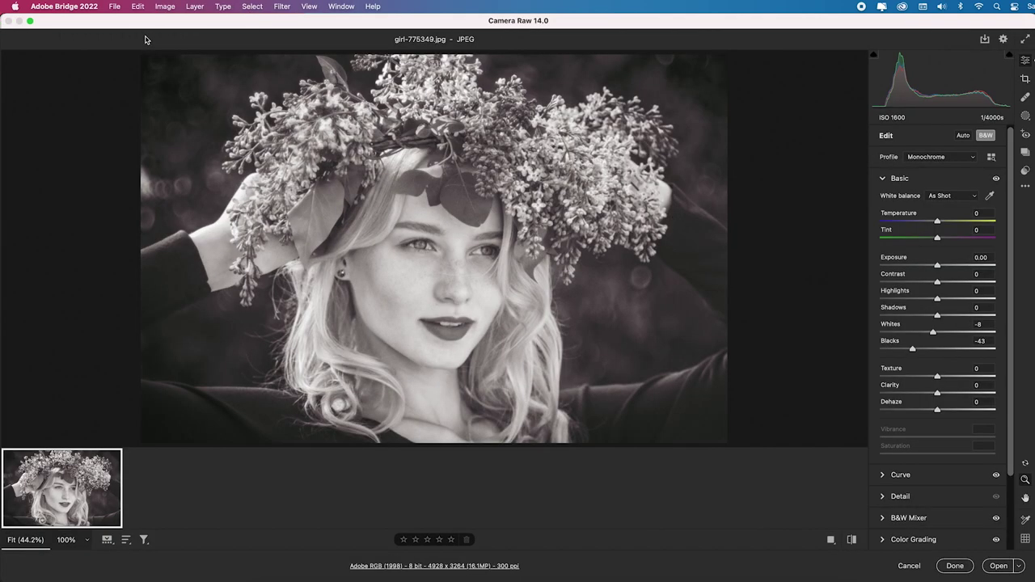
Step: Save the current look as the user preset 'My faded vintage' under User Presets, then finish
click(1025, 171)
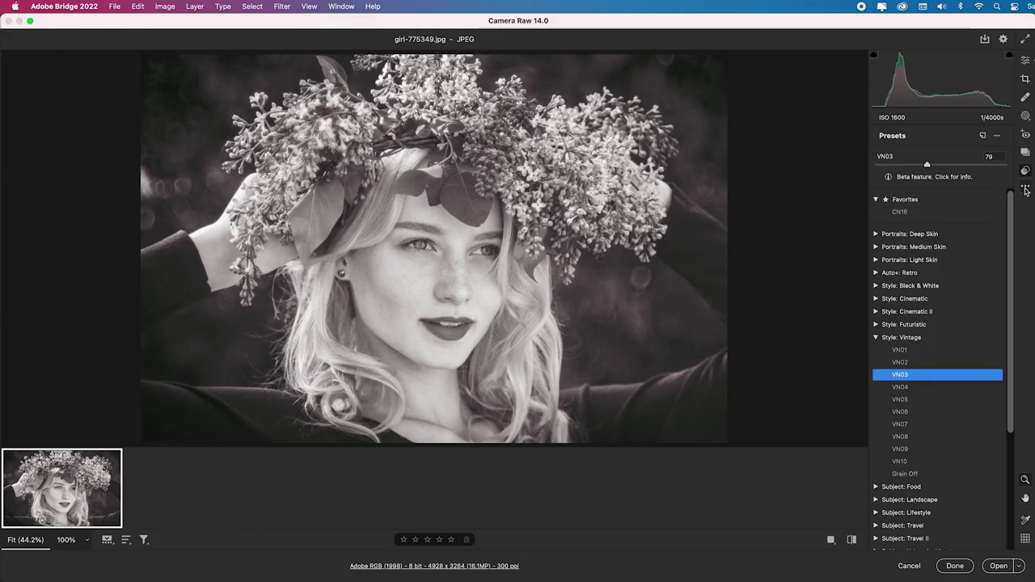
click(1026, 190)
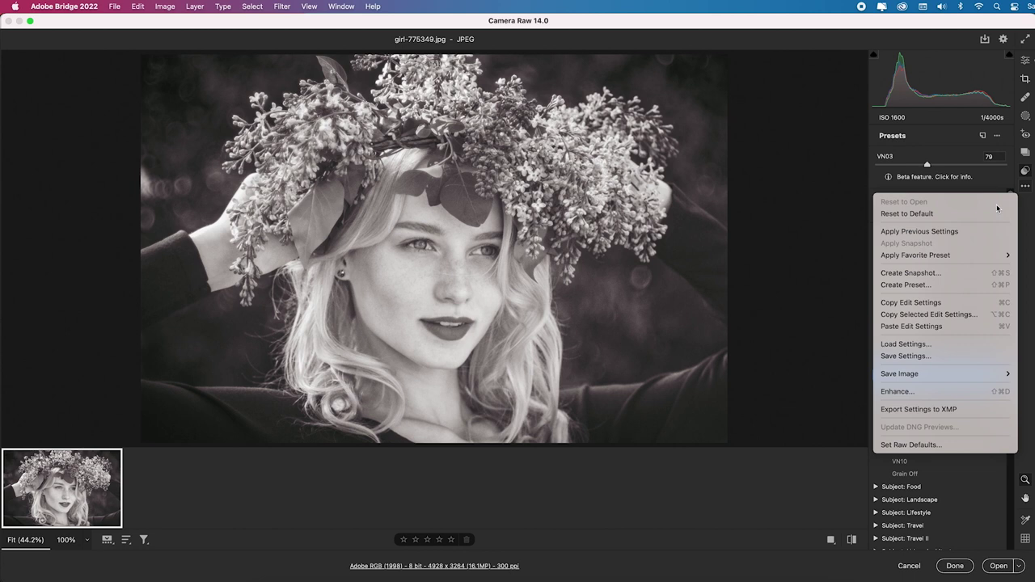
click(917, 285)
text(My)
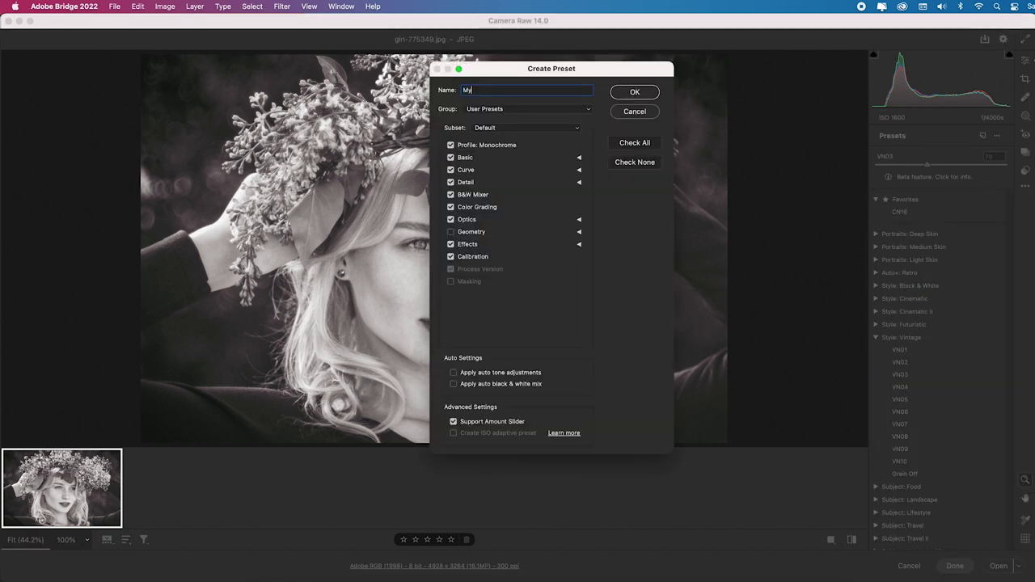
text( faded vintage)
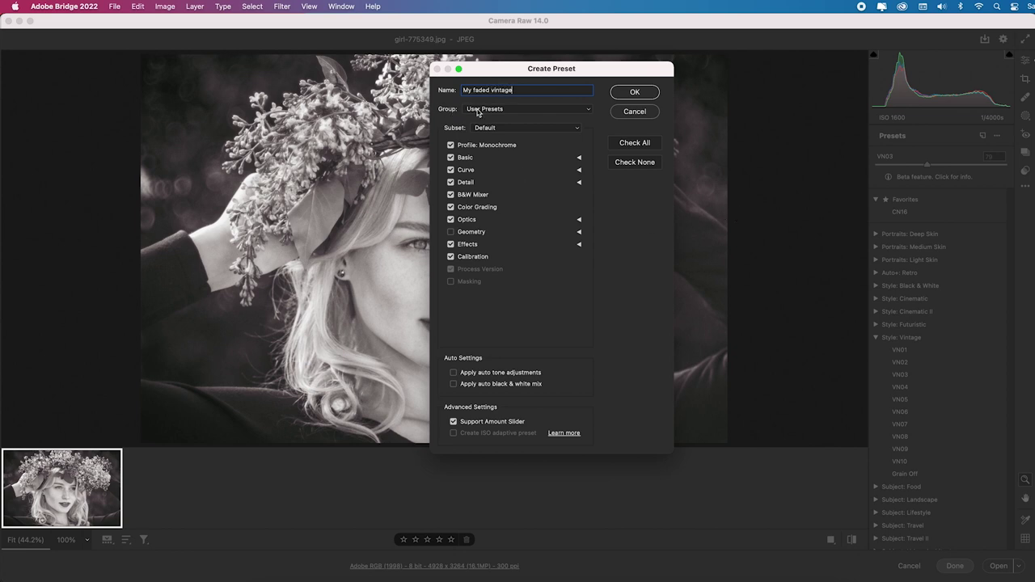
click(591, 110)
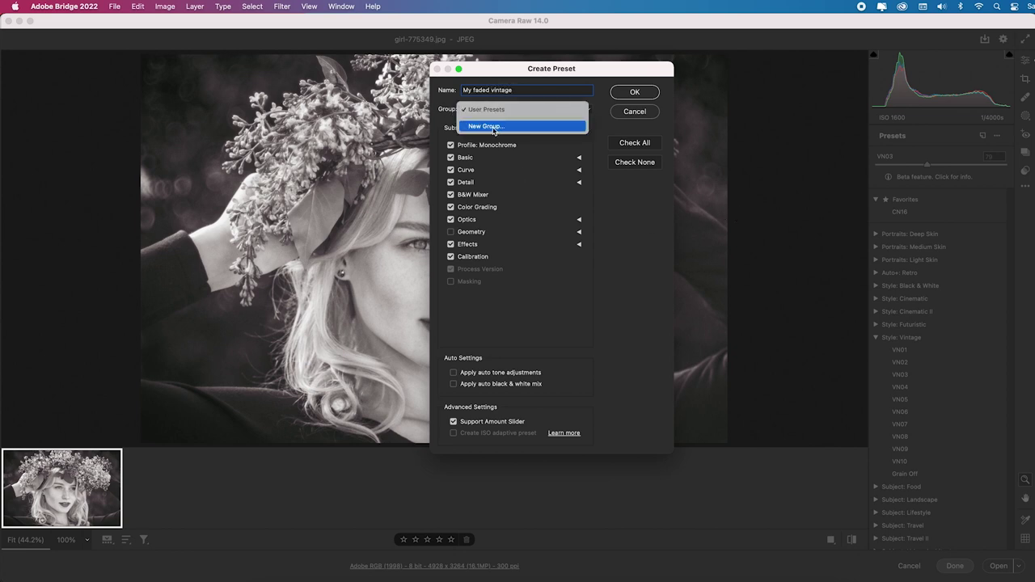
key(Escape)
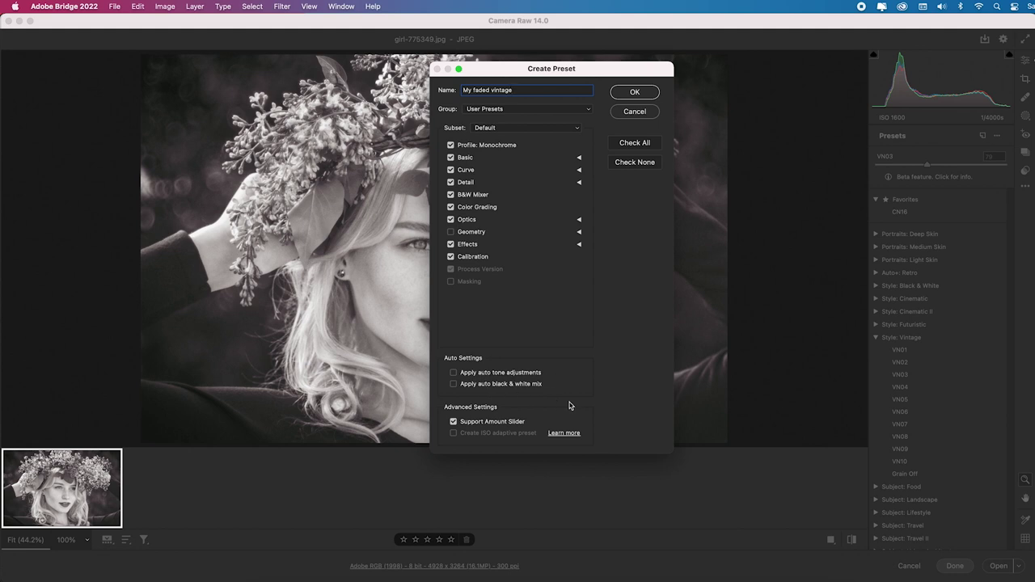
click(635, 92)
click(876, 234)
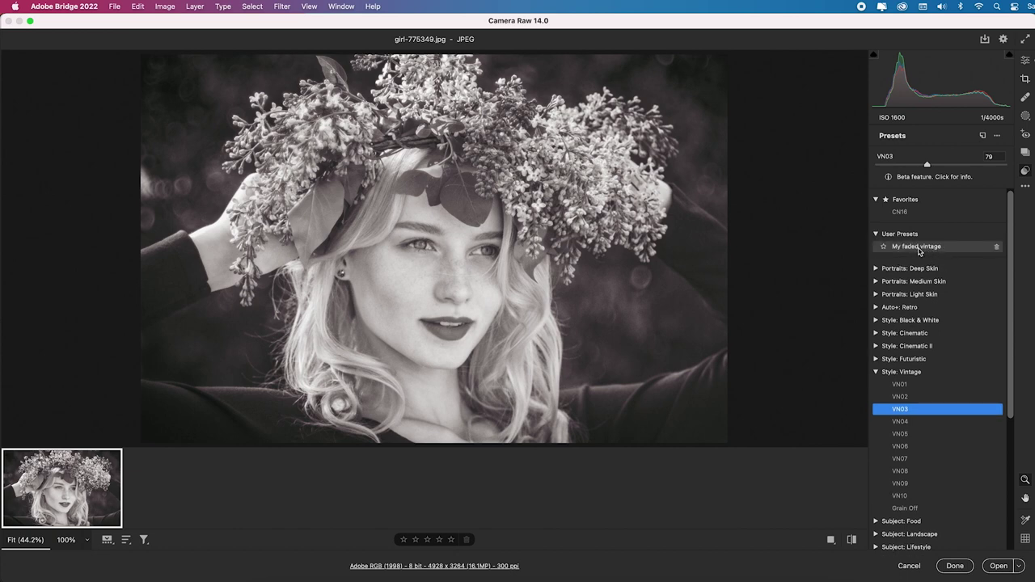
click(955, 566)
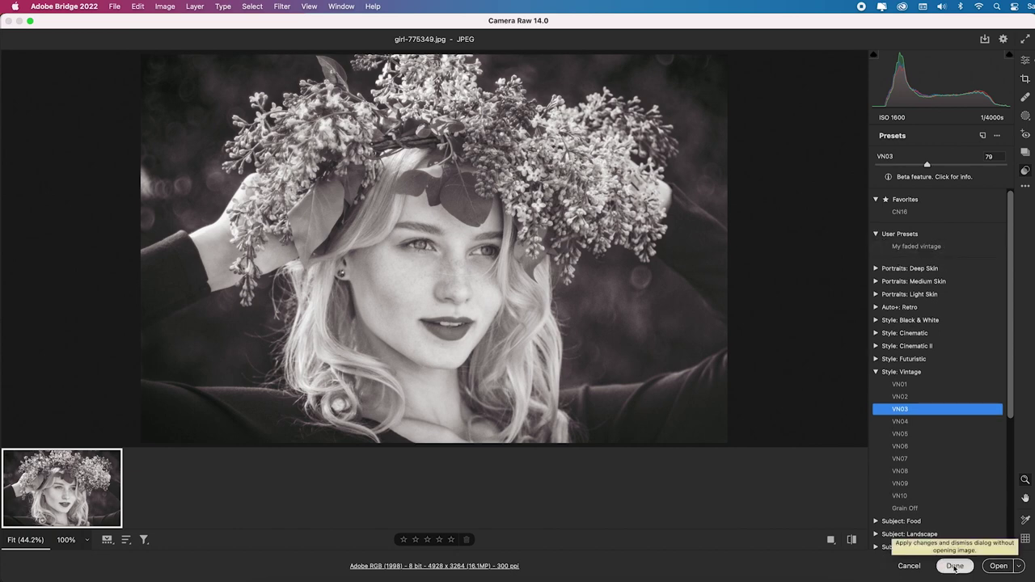
Step: Clear the develop settings from both lilac portraits in Bridge
right_click(753, 404)
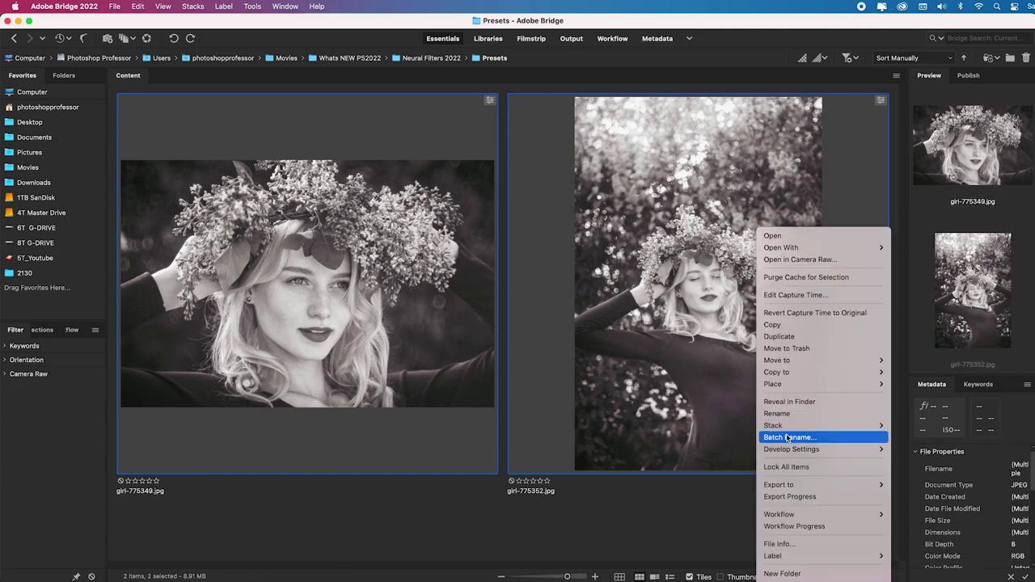
mouse_move(823, 455)
click(931, 479)
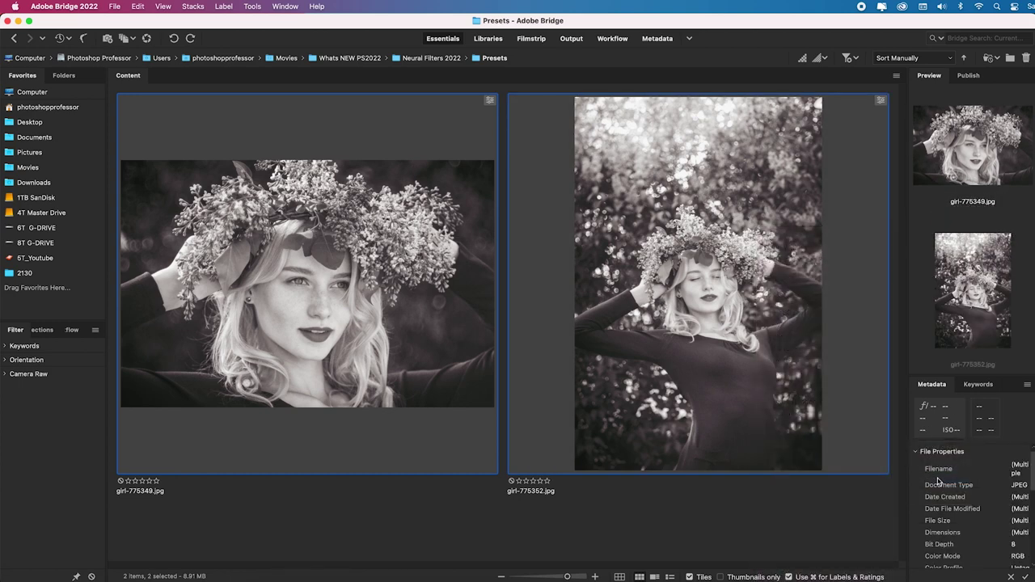
Step: Apply the My faded vintage preset to girl-775349.jpg in Camera Raw and keep it
click(376, 302)
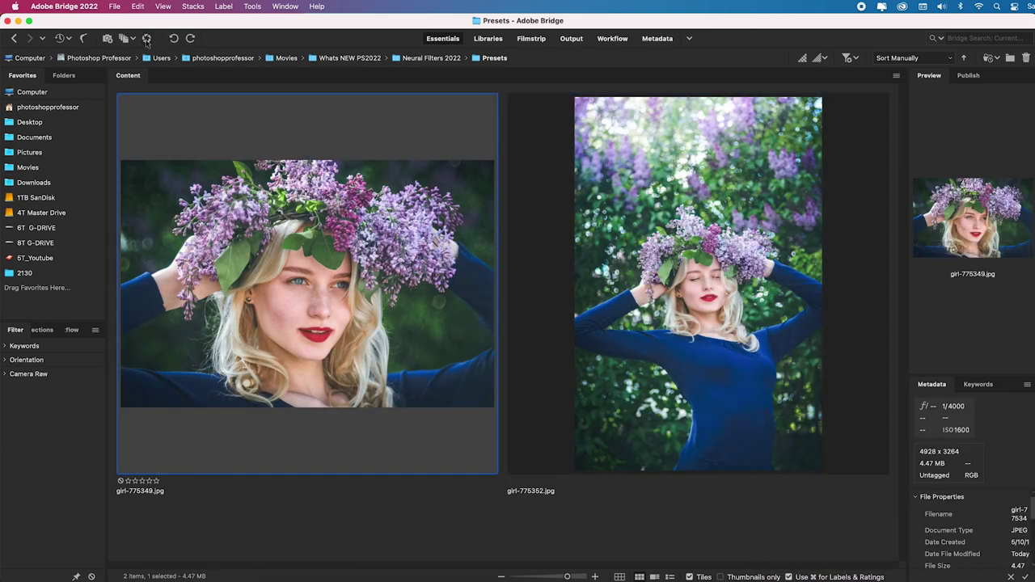
click(146, 38)
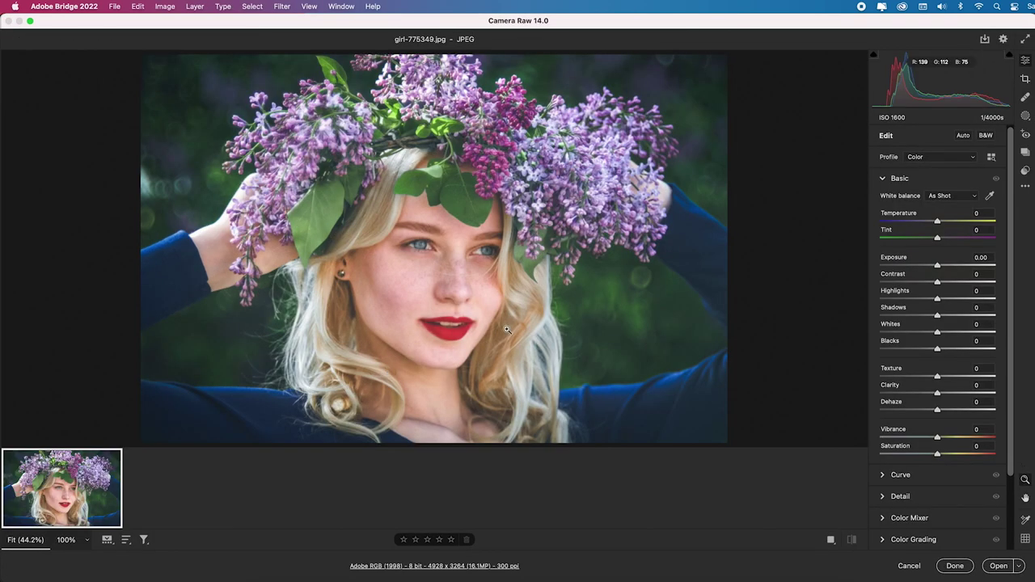
click(1026, 171)
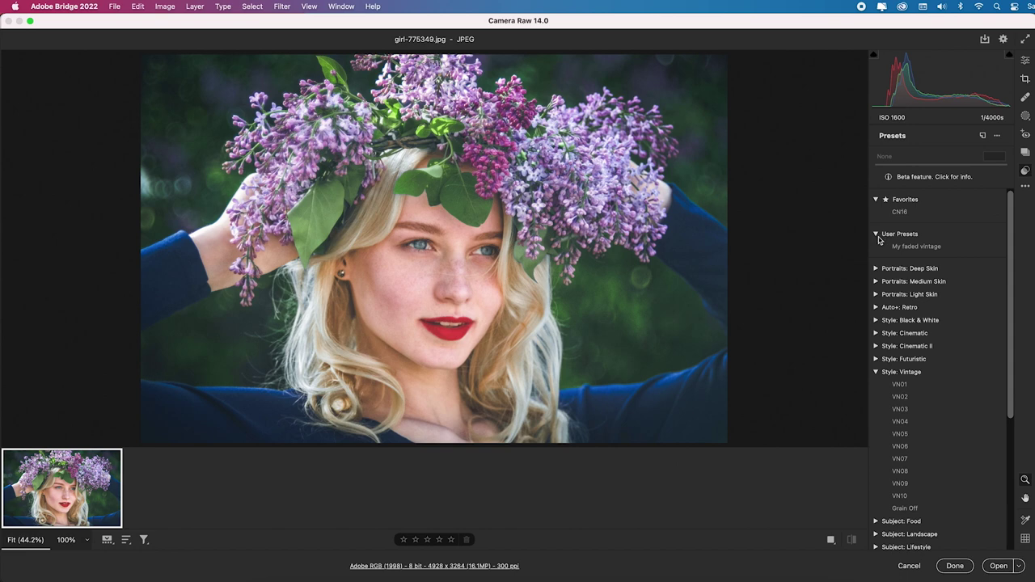
click(944, 249)
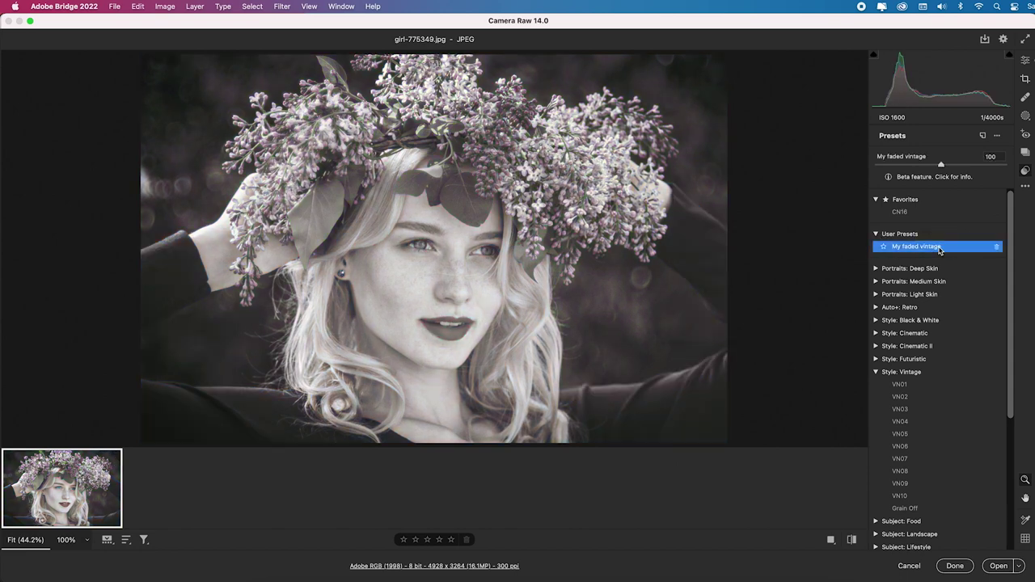
click(955, 566)
click(735, 343)
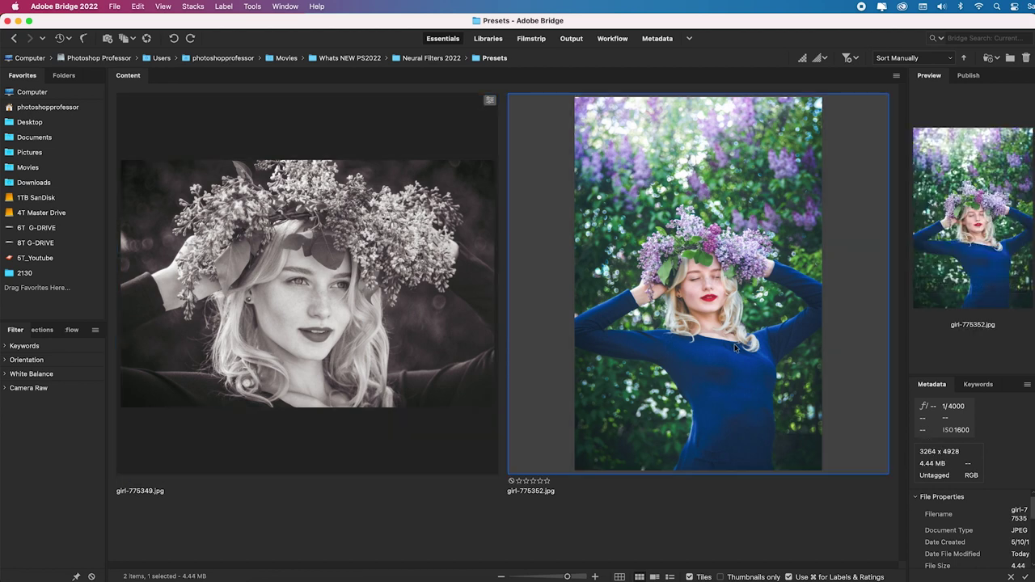
Step: Apply the Previous Conversion develop settings to girl-775352.jpg, matching its faded sepia look
right_click(734, 344)
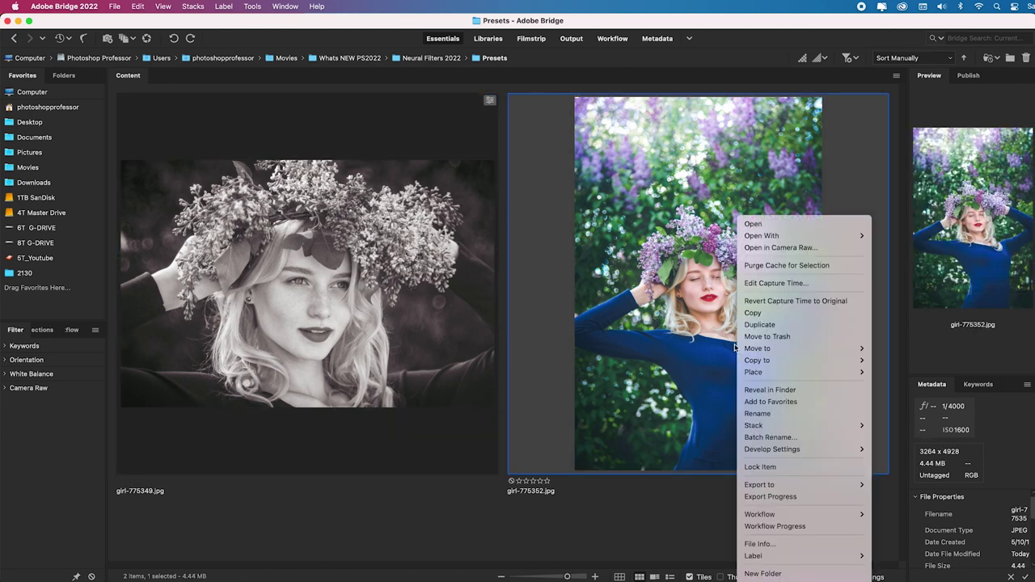
mouse_move(845, 451)
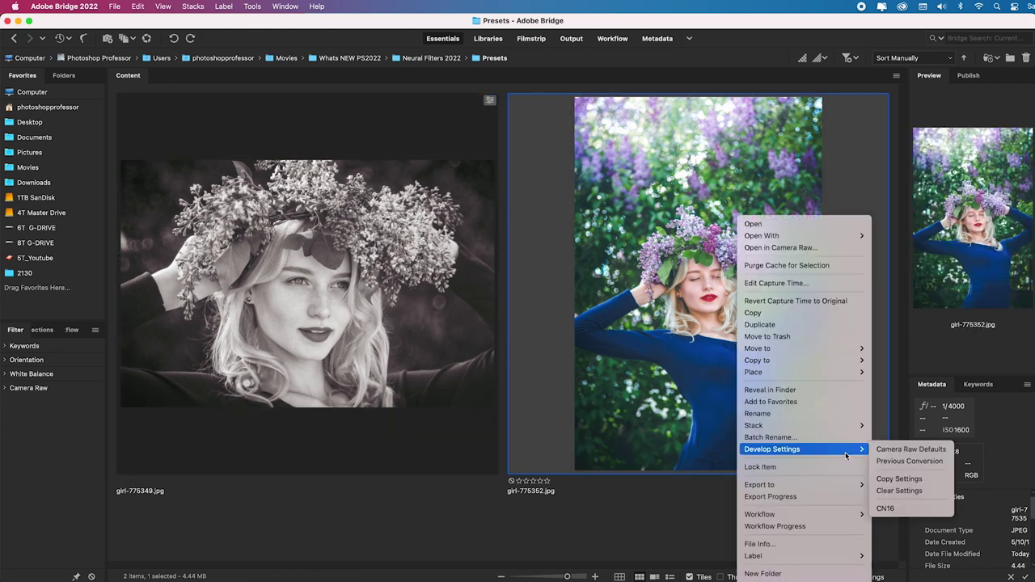
click(906, 463)
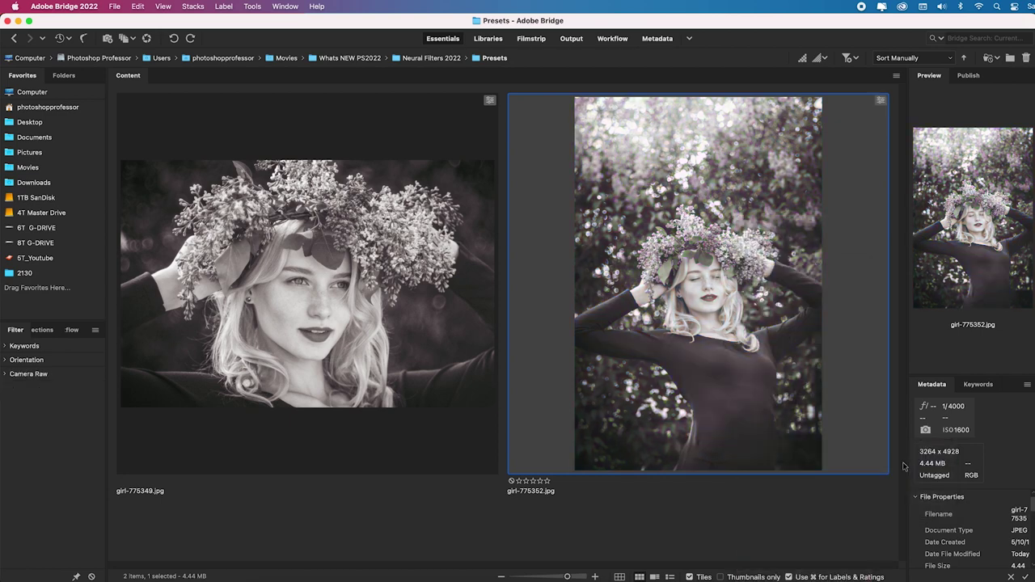